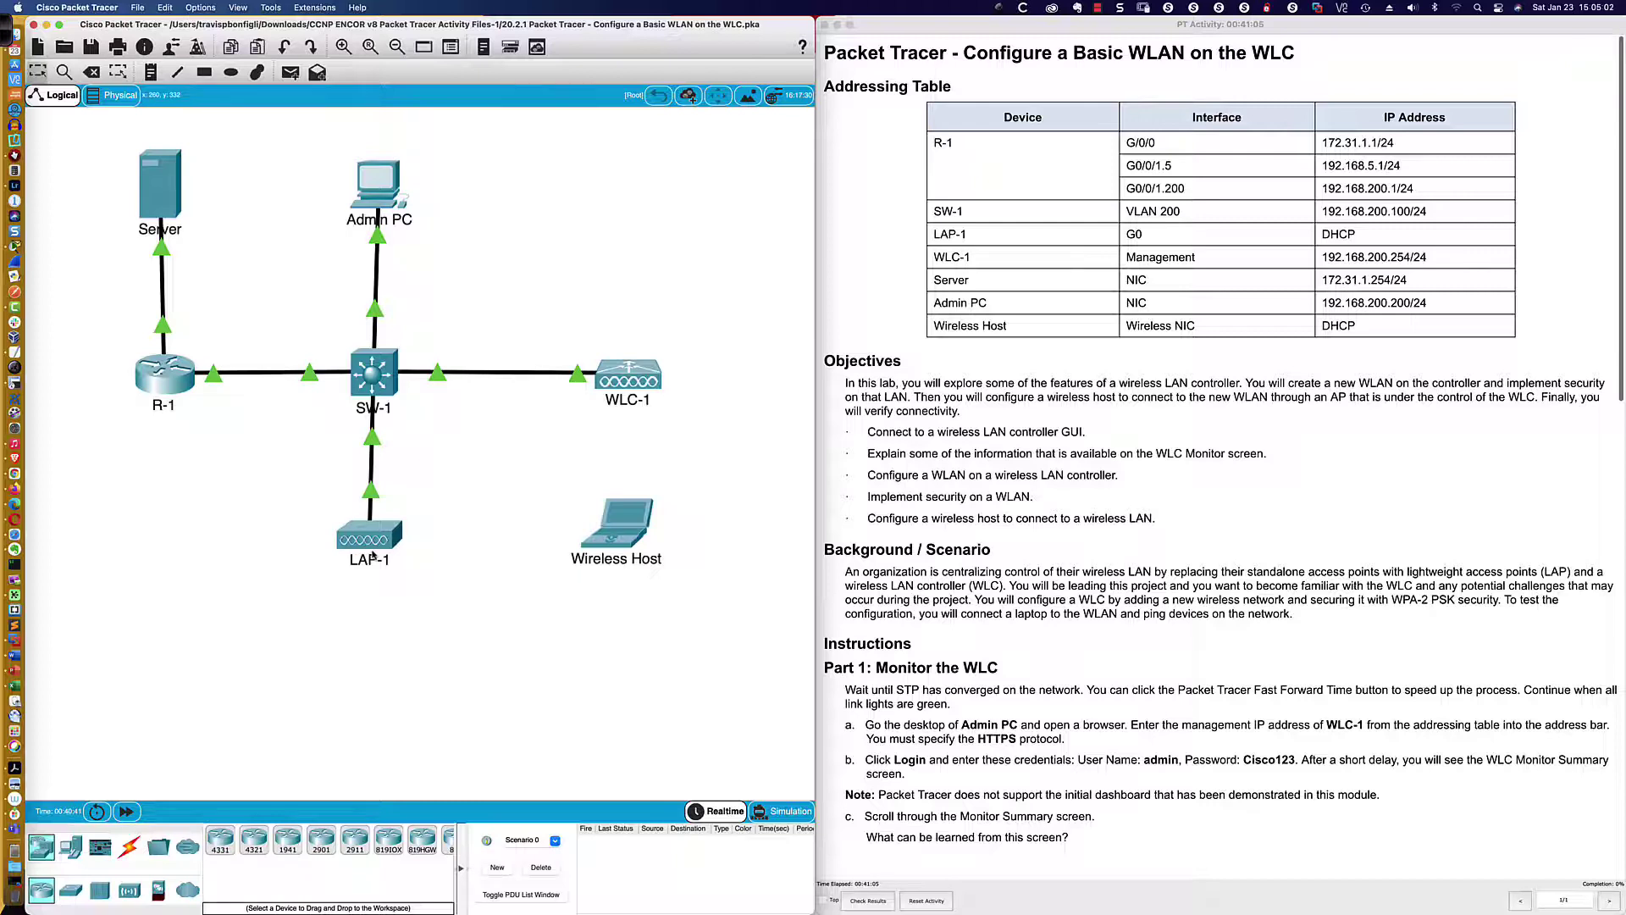
Scroll down through the PT Activity instructions to the next task
{"action": "mouse_move", "coordinate": [374, 555]}
{"action": "scroll", "coordinate": [1168, 444], "scroll_direction": "down", "scroll_amount": 3}
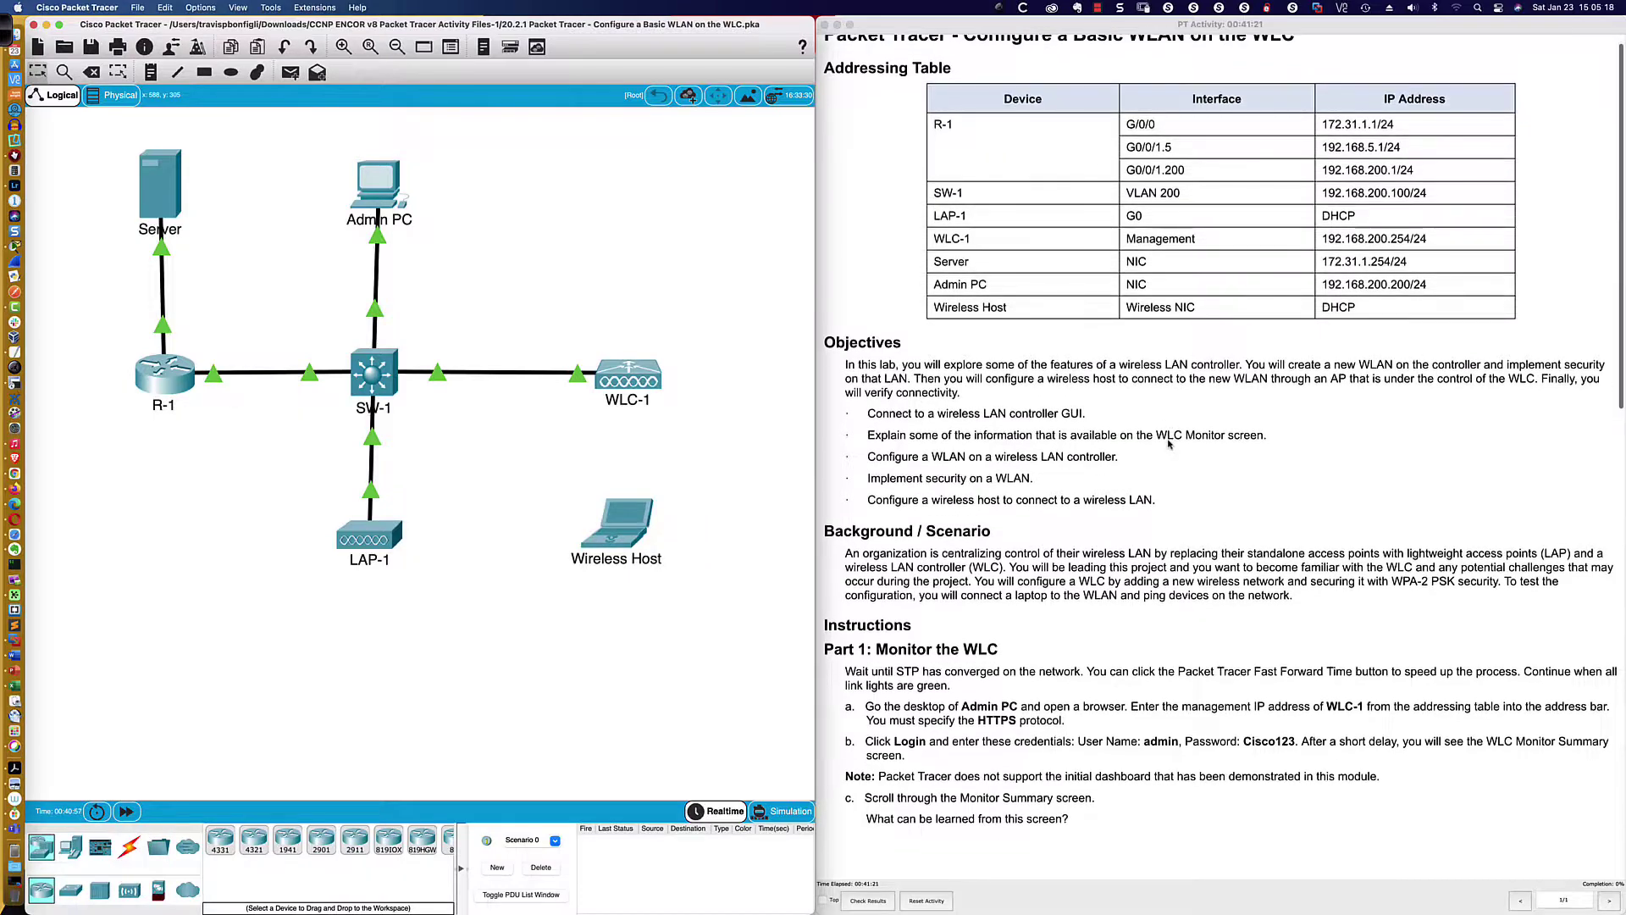
{"action": "scroll", "coordinate": [1168, 444], "scroll_direction": "down", "scroll_amount": 2}
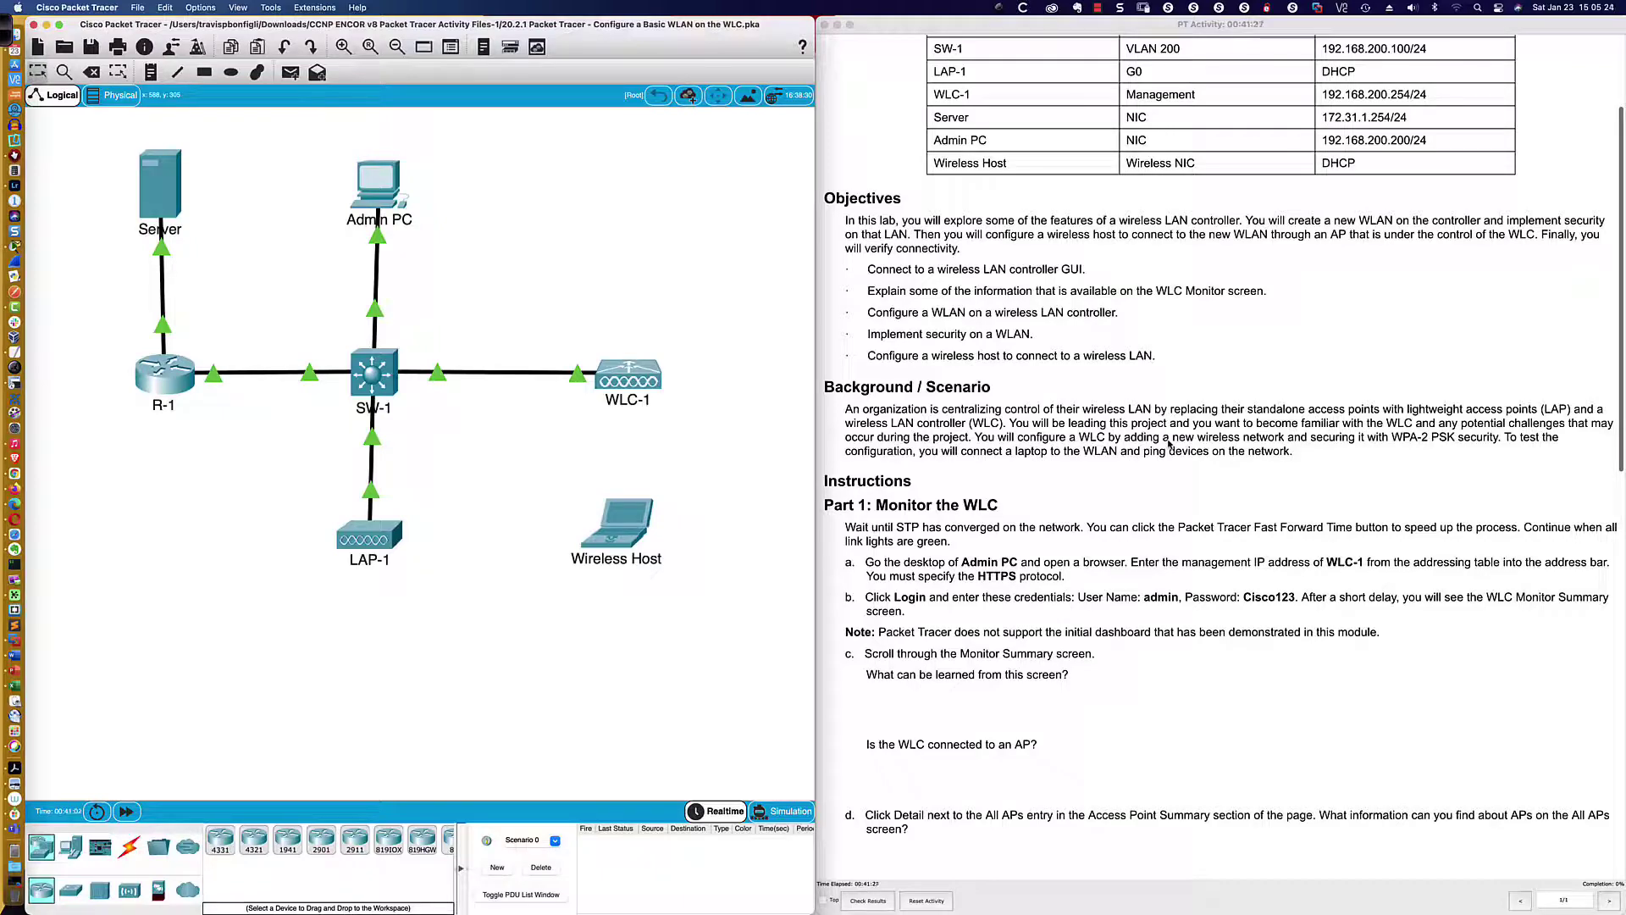
{"action": "scroll", "coordinate": [1168, 444], "scroll_direction": "down", "scroll_amount": 5}
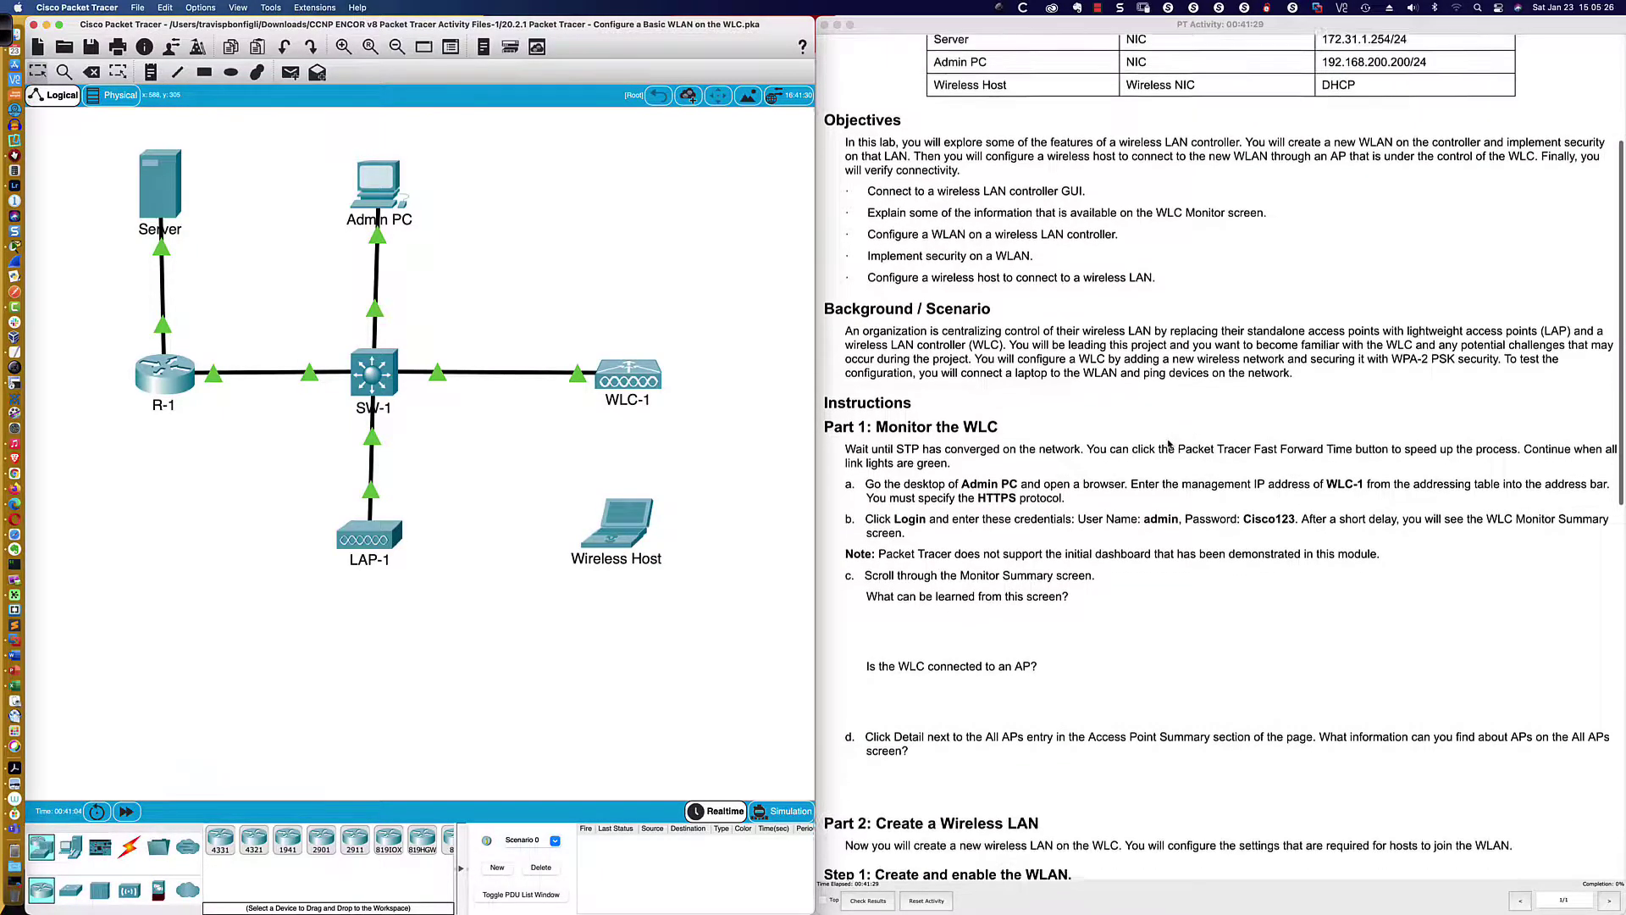
{"action": "scroll", "coordinate": [1169, 444], "scroll_direction": "down", "scroll_amount": 4}
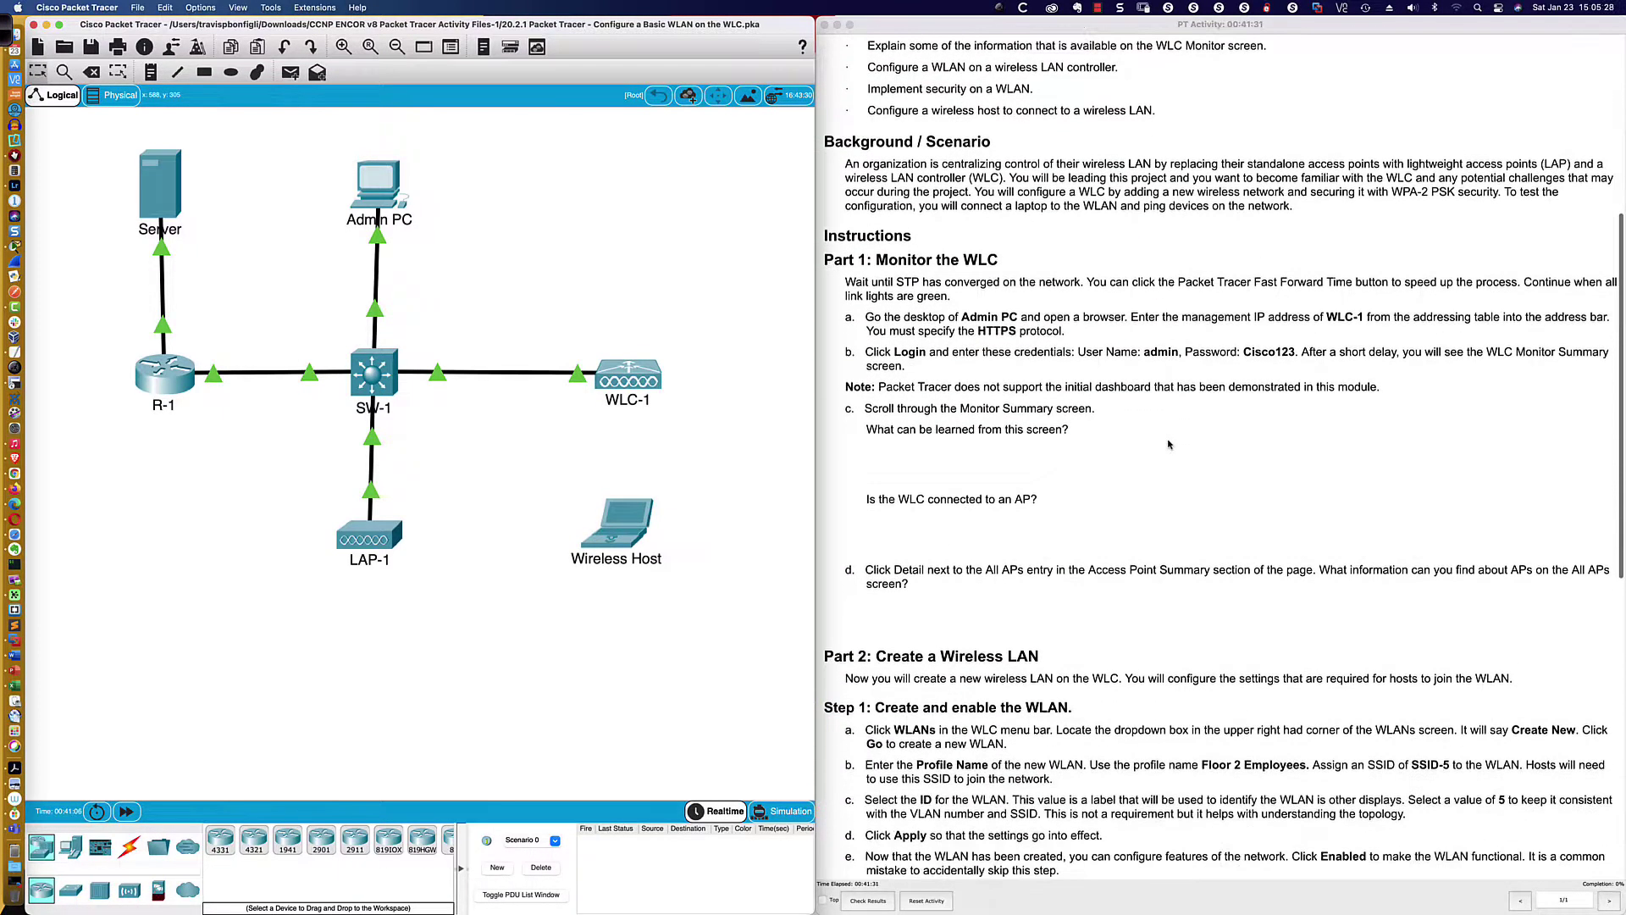
{"action": "scroll", "coordinate": [1168, 444], "scroll_direction": "down", "scroll_amount": 1}
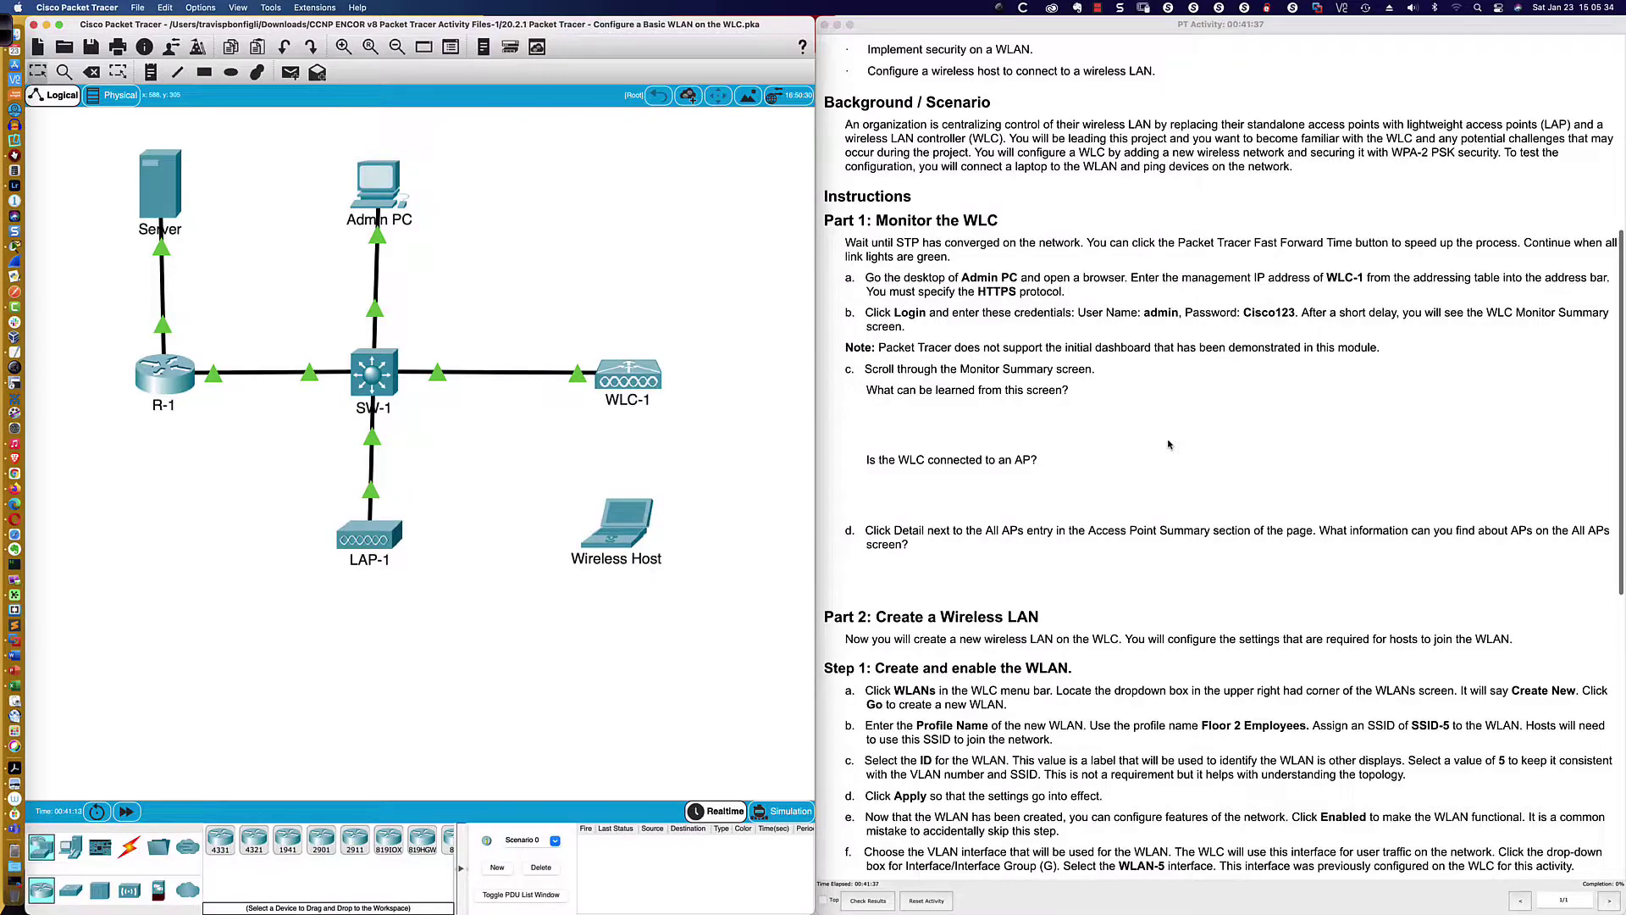
{"action": "scroll", "coordinate": [1167, 444], "scroll_direction": "down", "scroll_amount": 1}
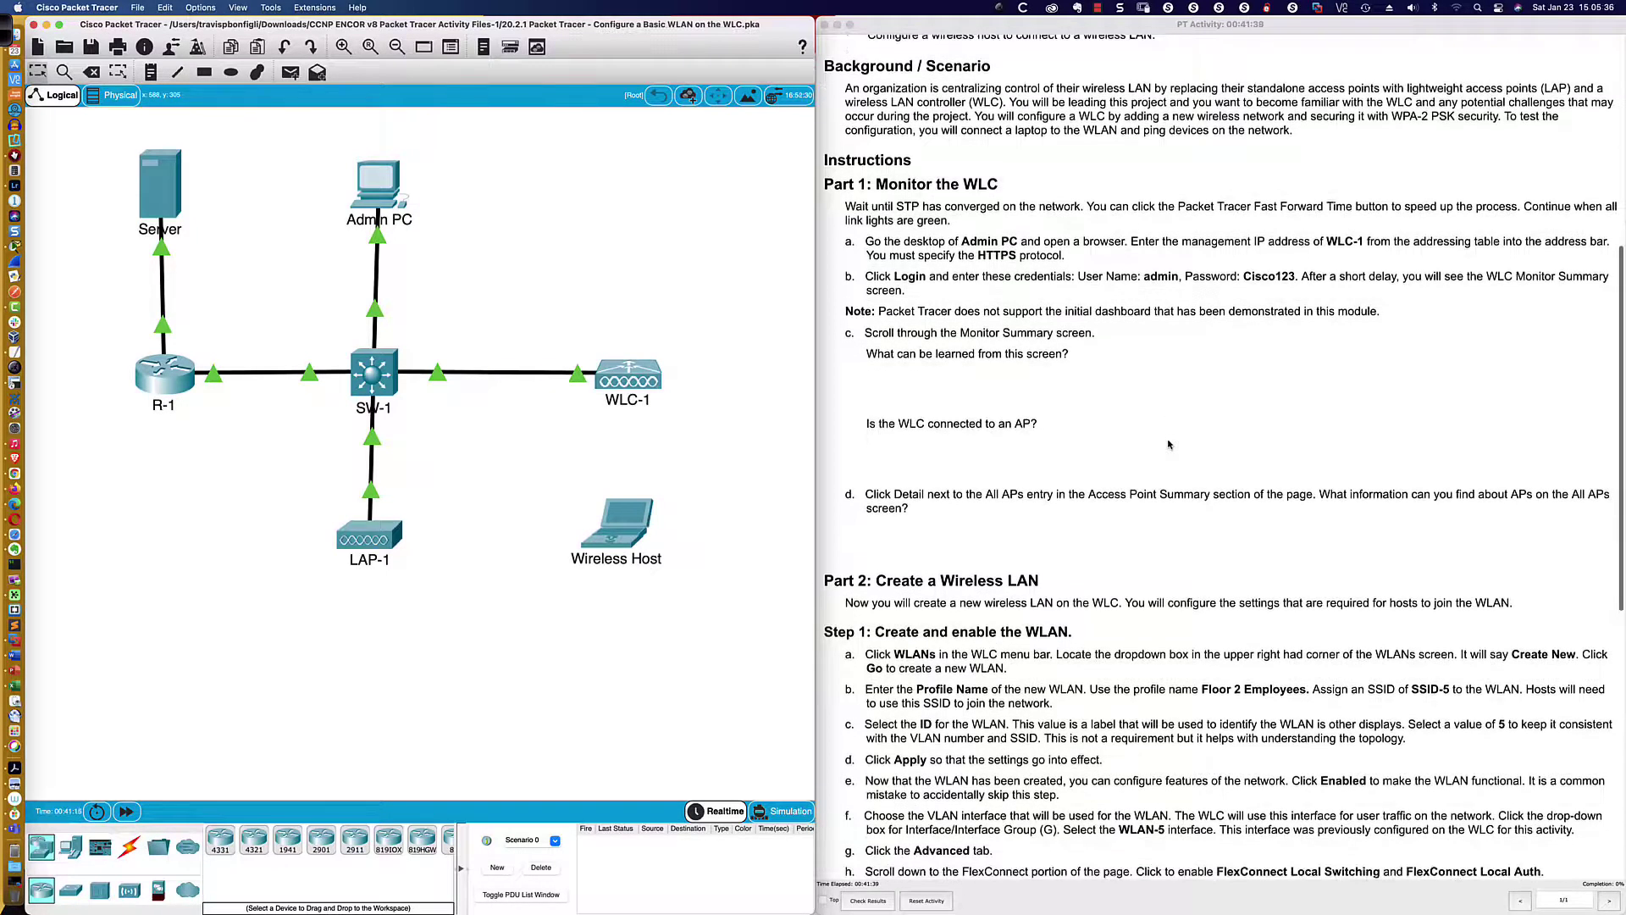
{"action": "scroll", "coordinate": [1169, 444], "scroll_direction": "down", "scroll_amount": 4}
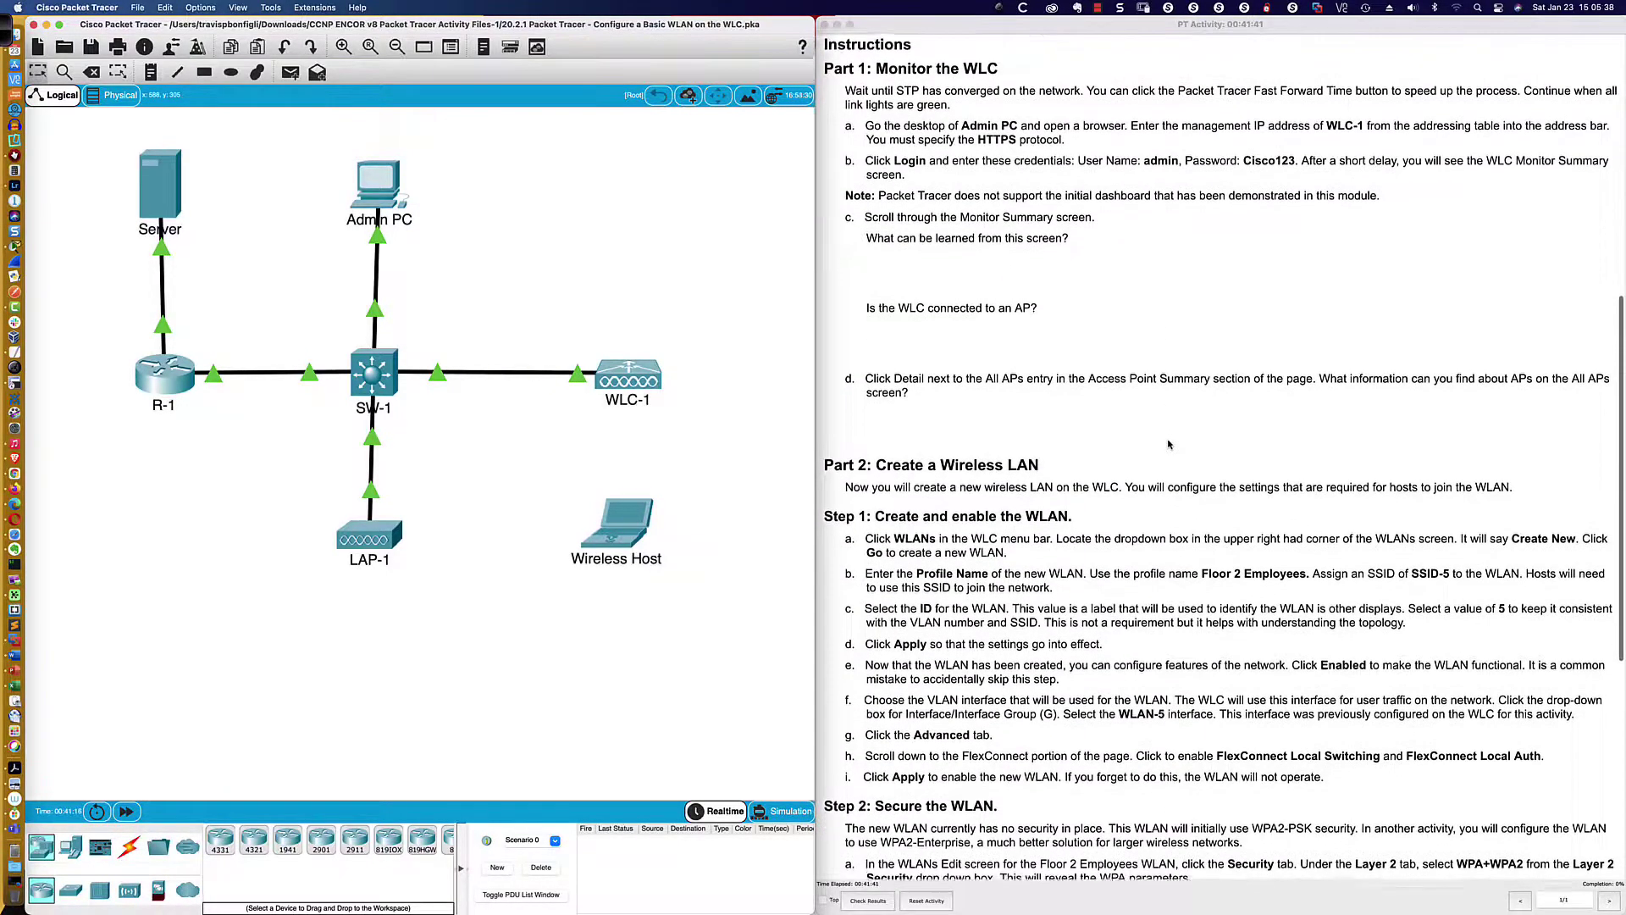
{"action": "scroll", "coordinate": [1168, 444], "scroll_direction": "down", "scroll_amount": 1}
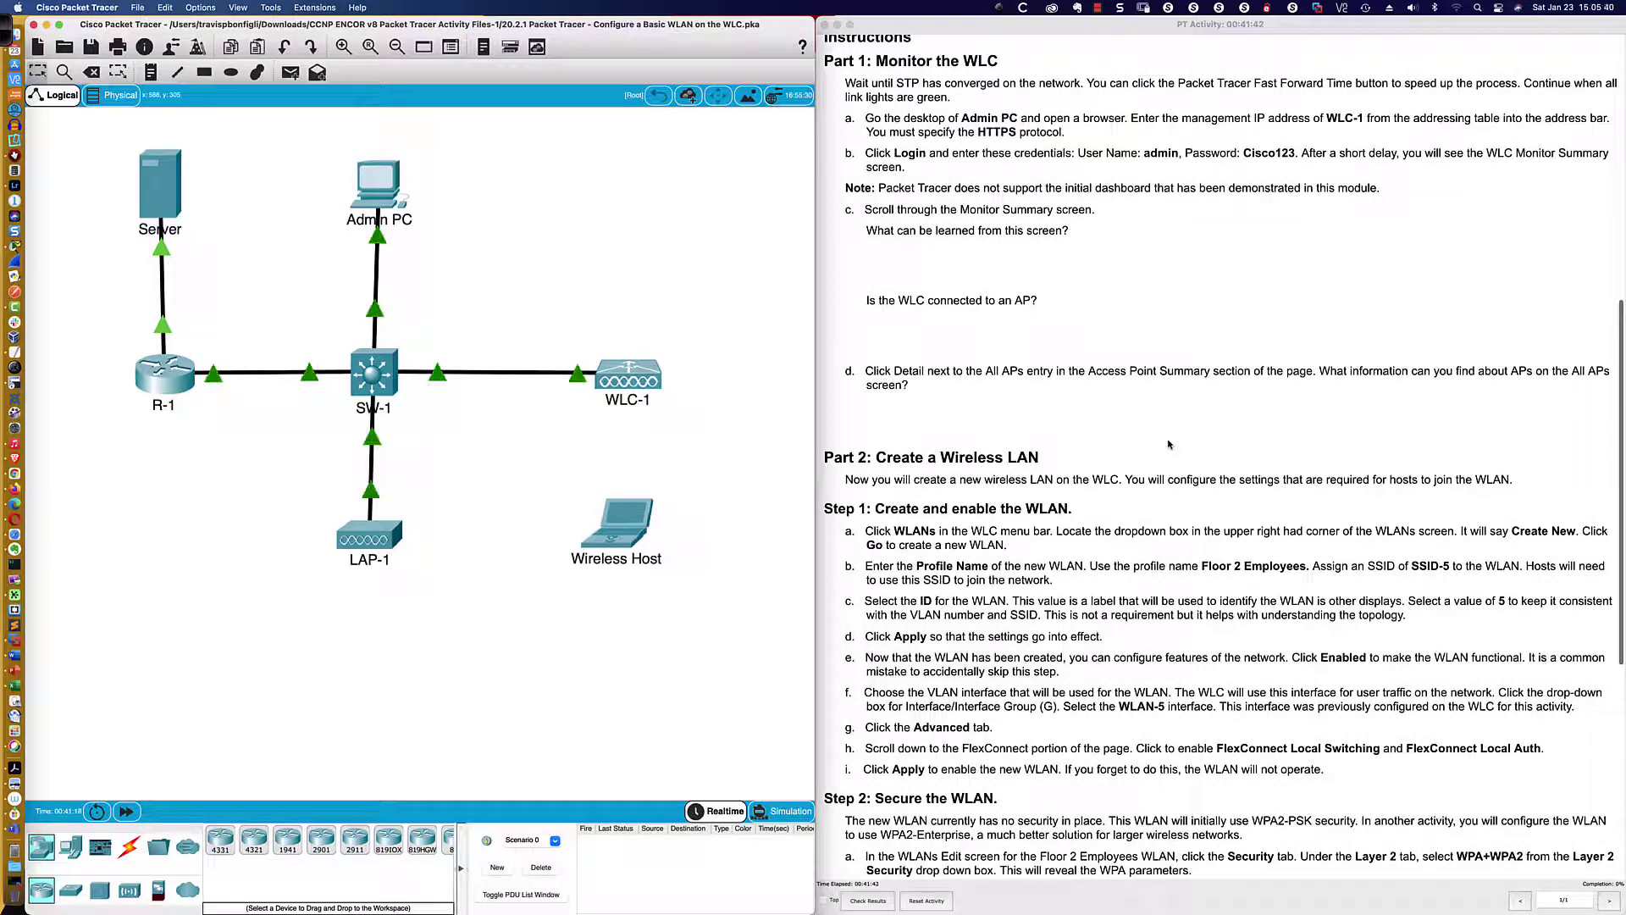
{"action": "scroll", "coordinate": [1168, 443], "scroll_direction": "down", "scroll_amount": 1}
{"action": "scroll", "coordinate": [1168, 443], "scroll_direction": "down", "scroll_amount": 1}
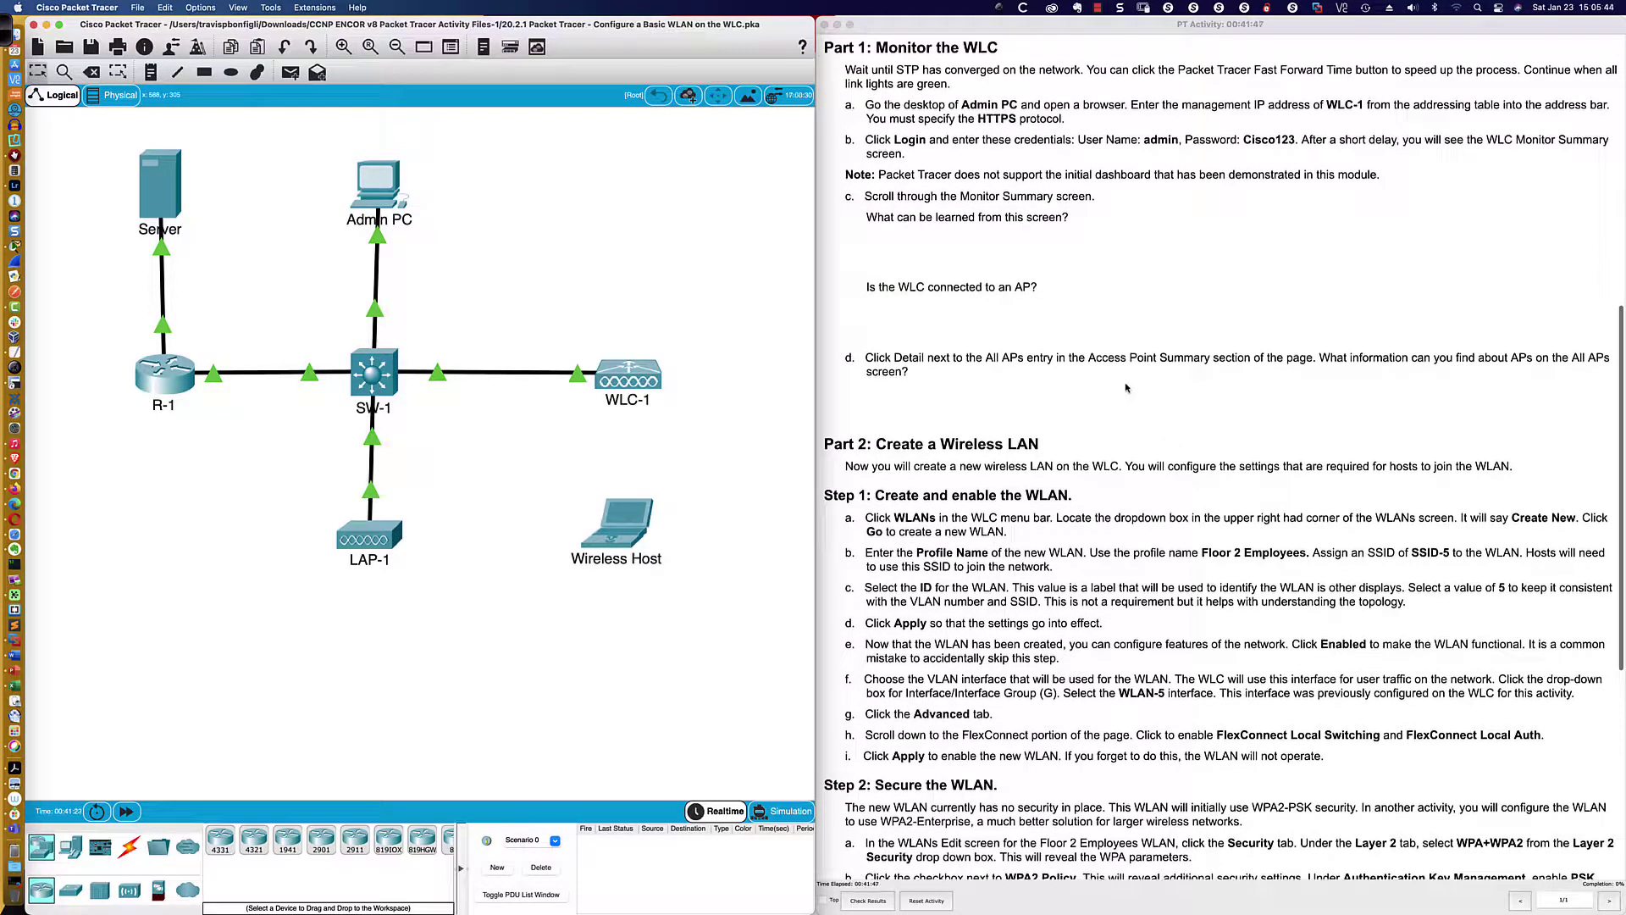
{"action": "scroll", "coordinate": [1071, 288], "scroll_direction": "down", "scroll_amount": 2}
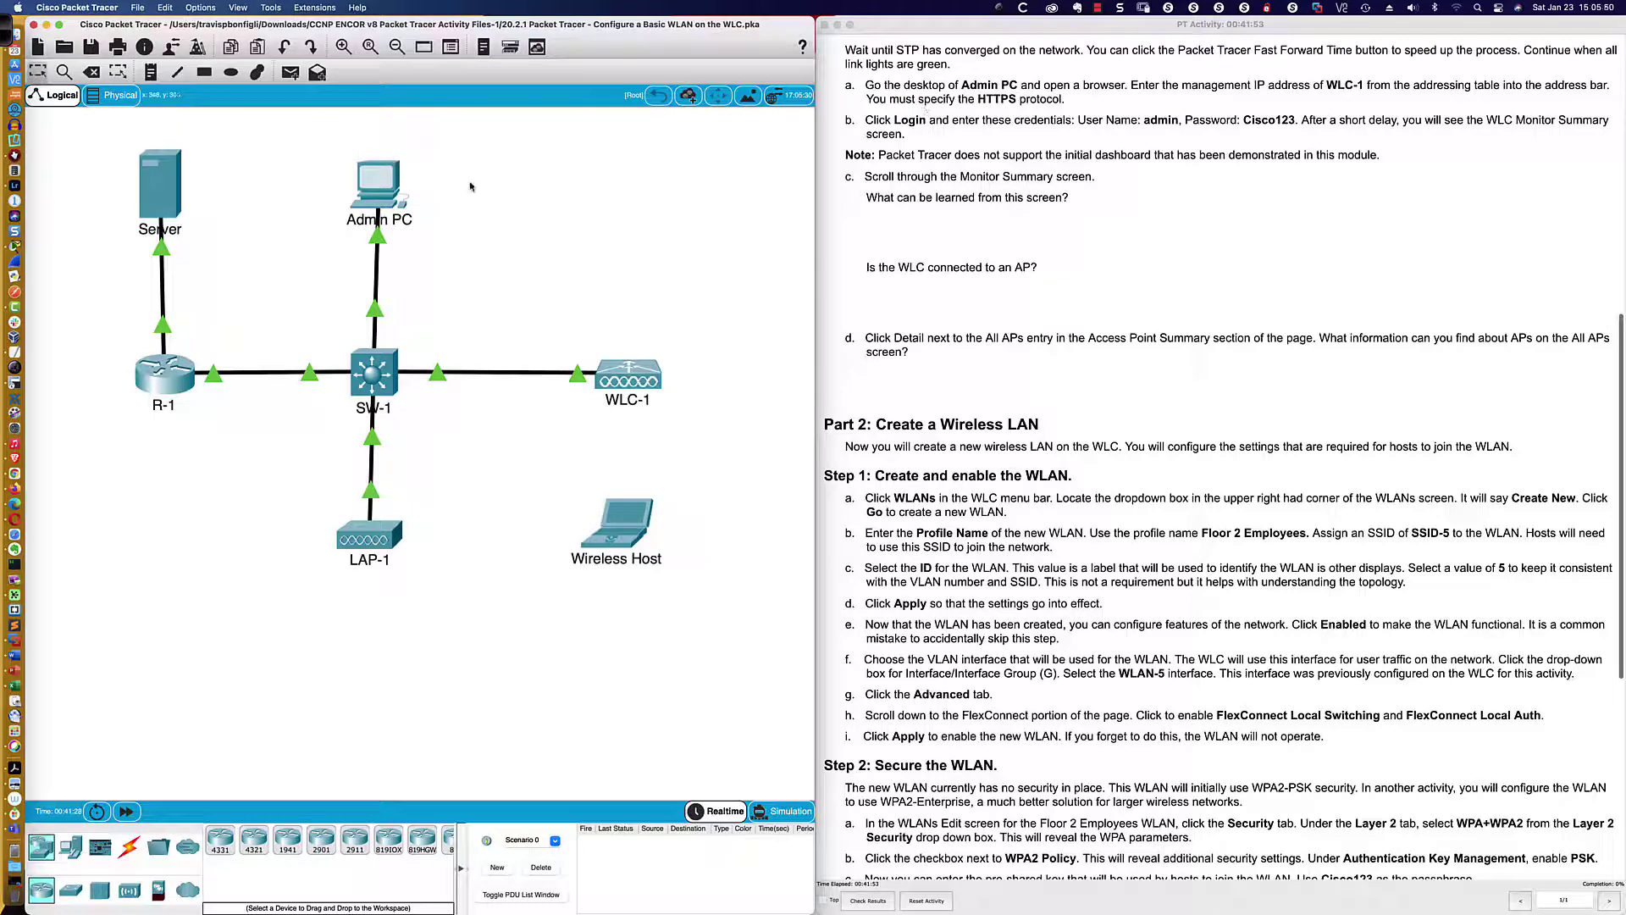
Open Admin PC's Desktop, move and enlarge its window, and launch the Web Browser
{"action": "left_click", "coordinate": [375, 184]}
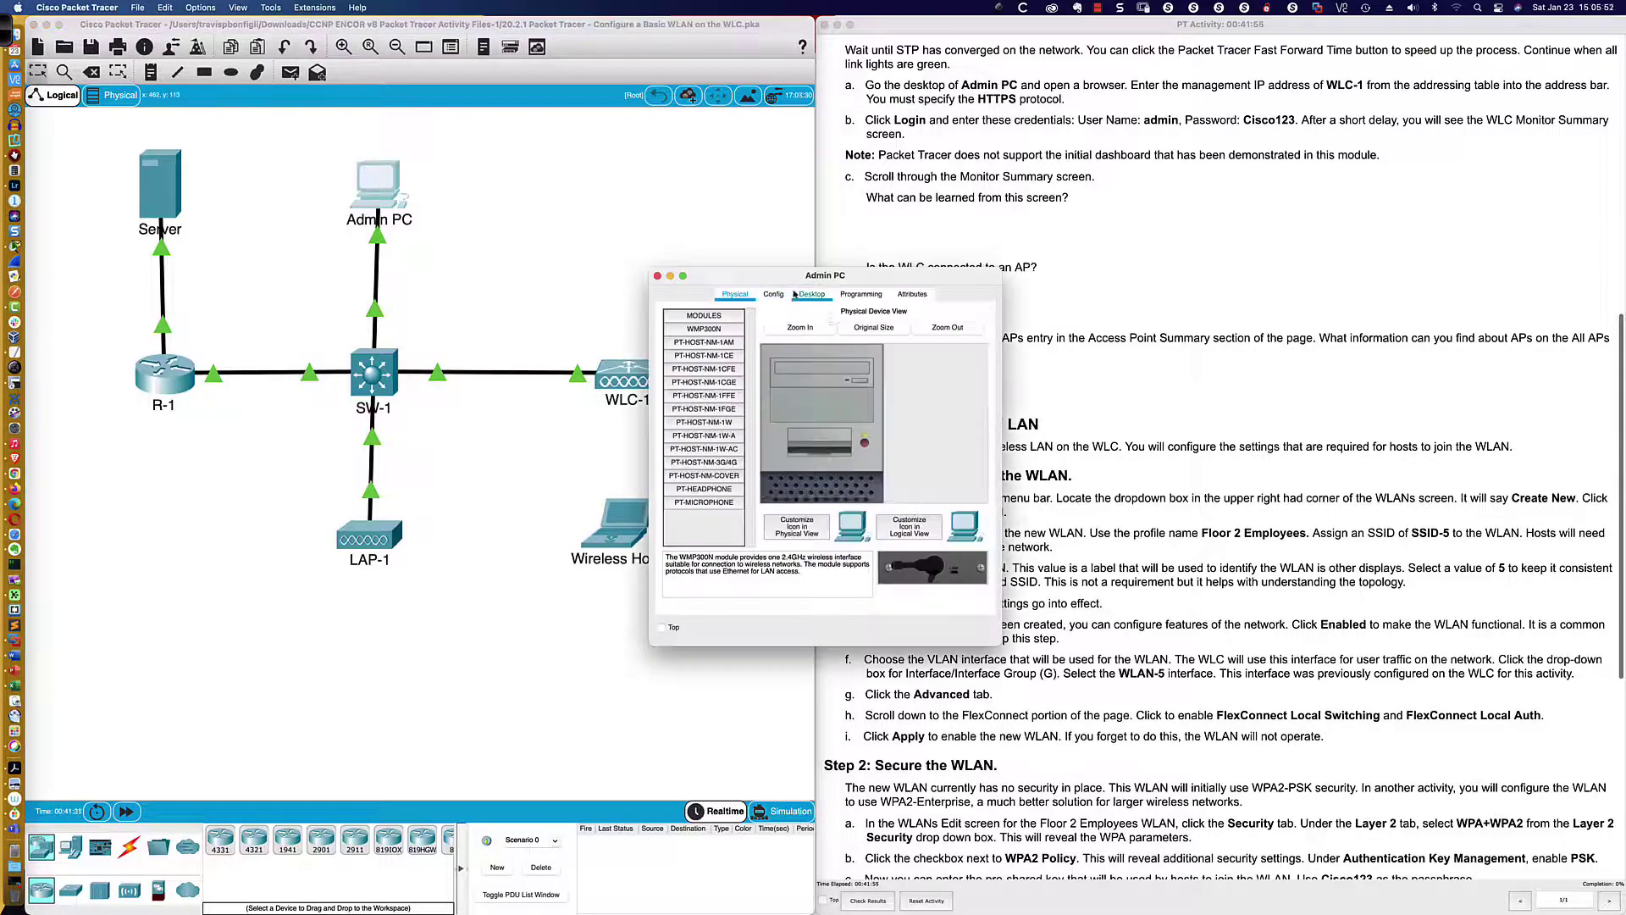
{"action": "left_click", "coordinate": [811, 295]}
{"action": "left_click_drag", "start_coordinate": [910, 276], "coordinate": [91, 238]}
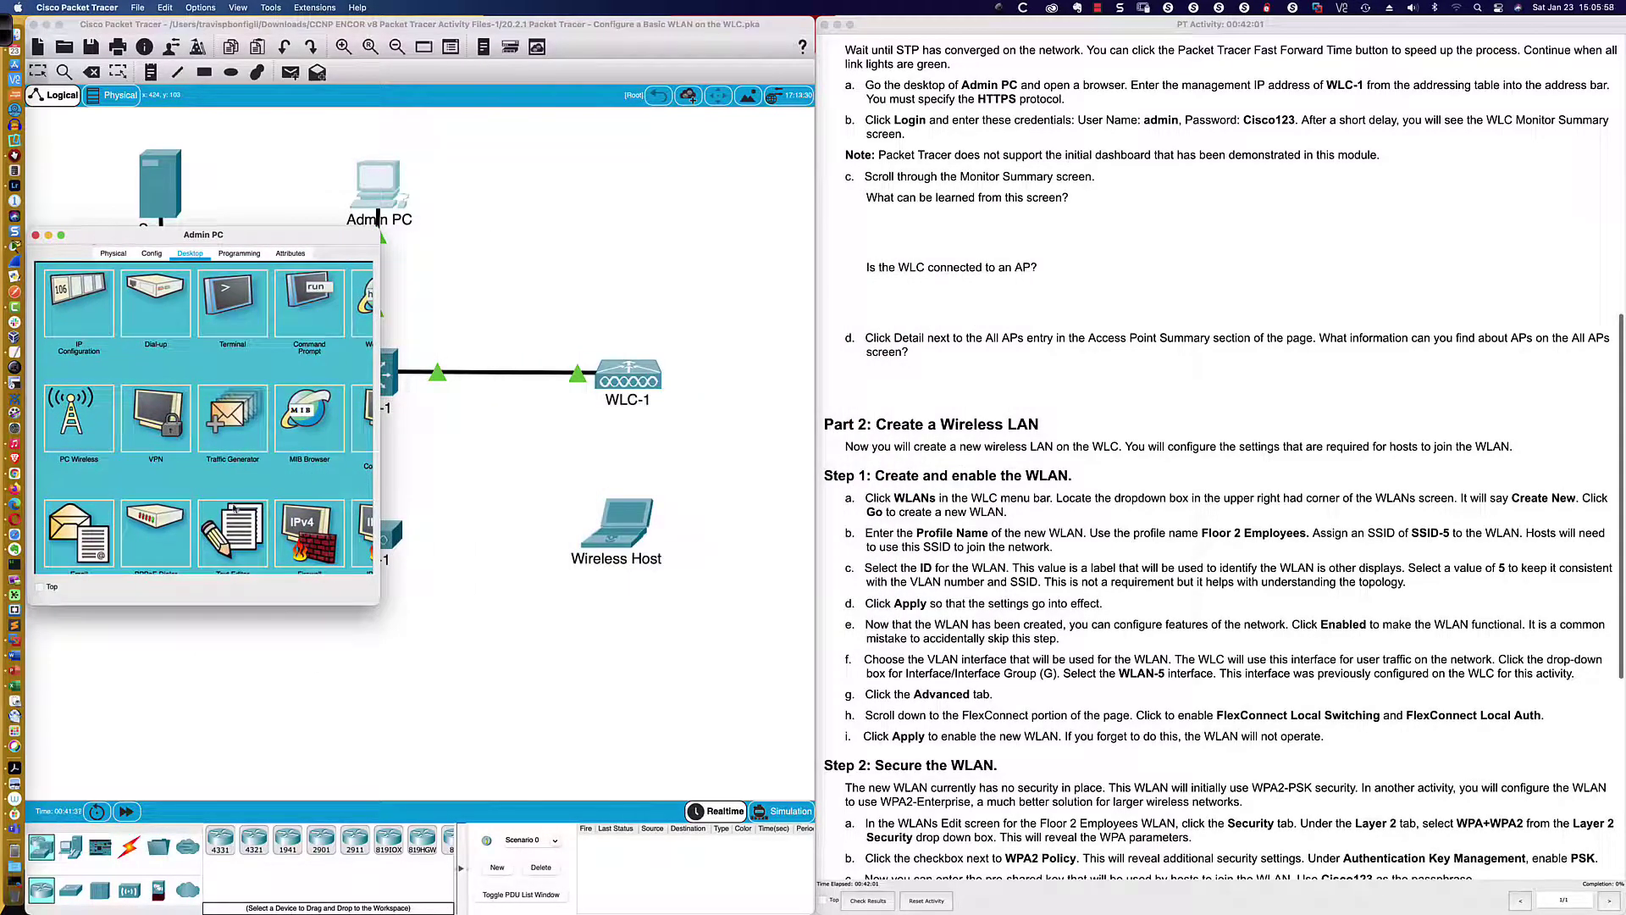
{"action": "left_click_drag", "start_coordinate": [376, 603], "coordinate": [807, 911]}
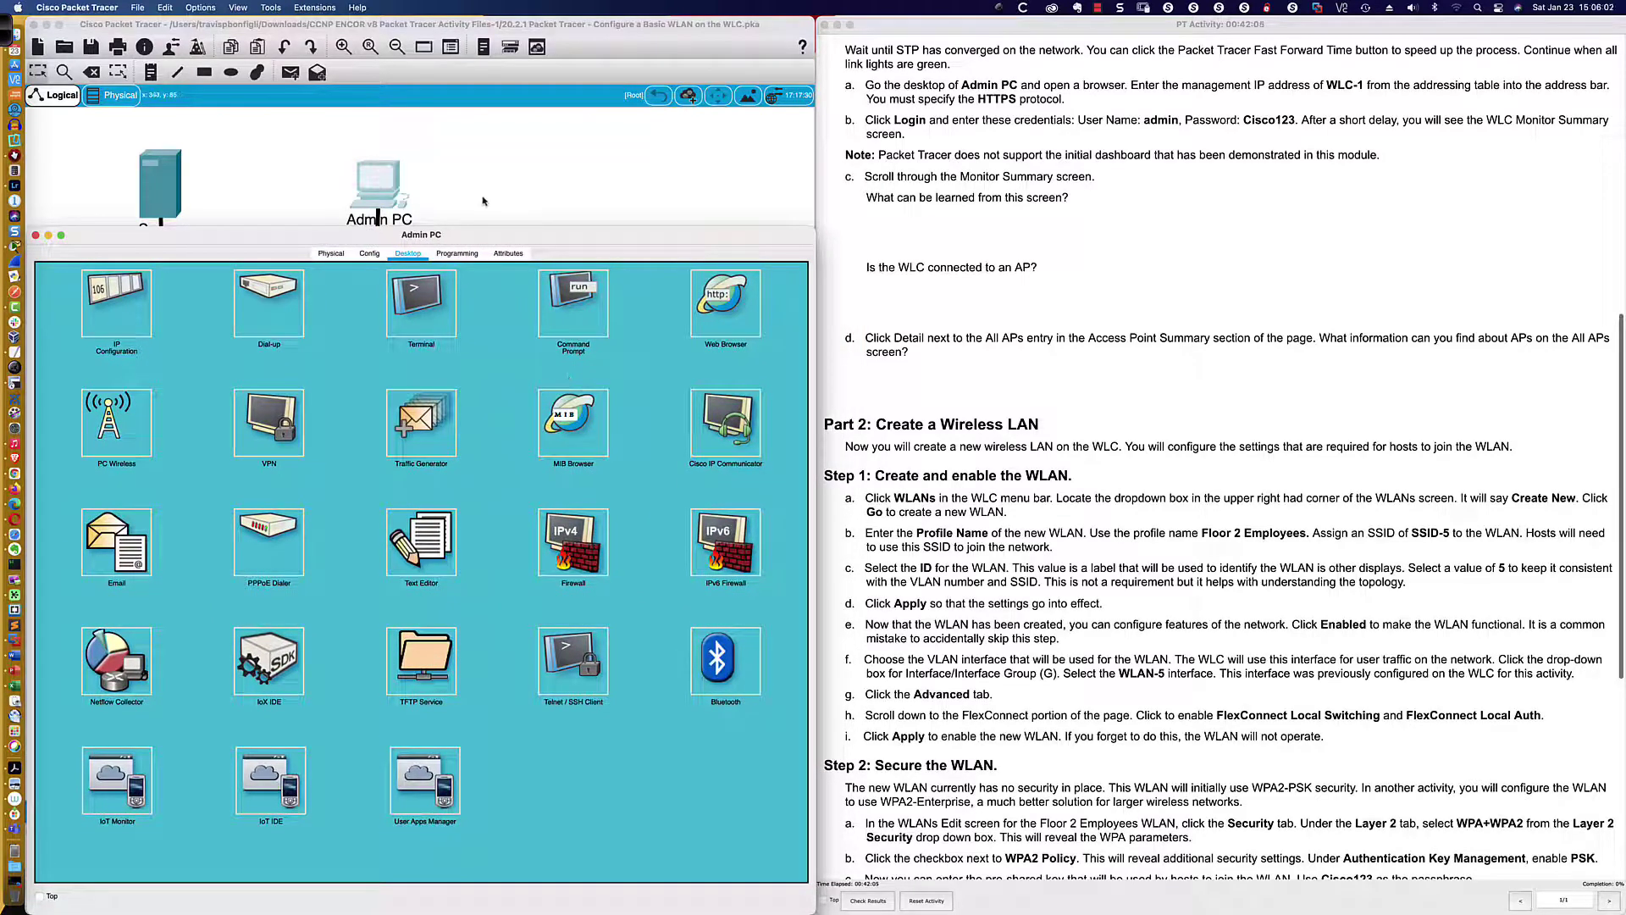
{"action": "left_click_drag", "start_coordinate": [484, 227], "coordinate": [481, 49]}
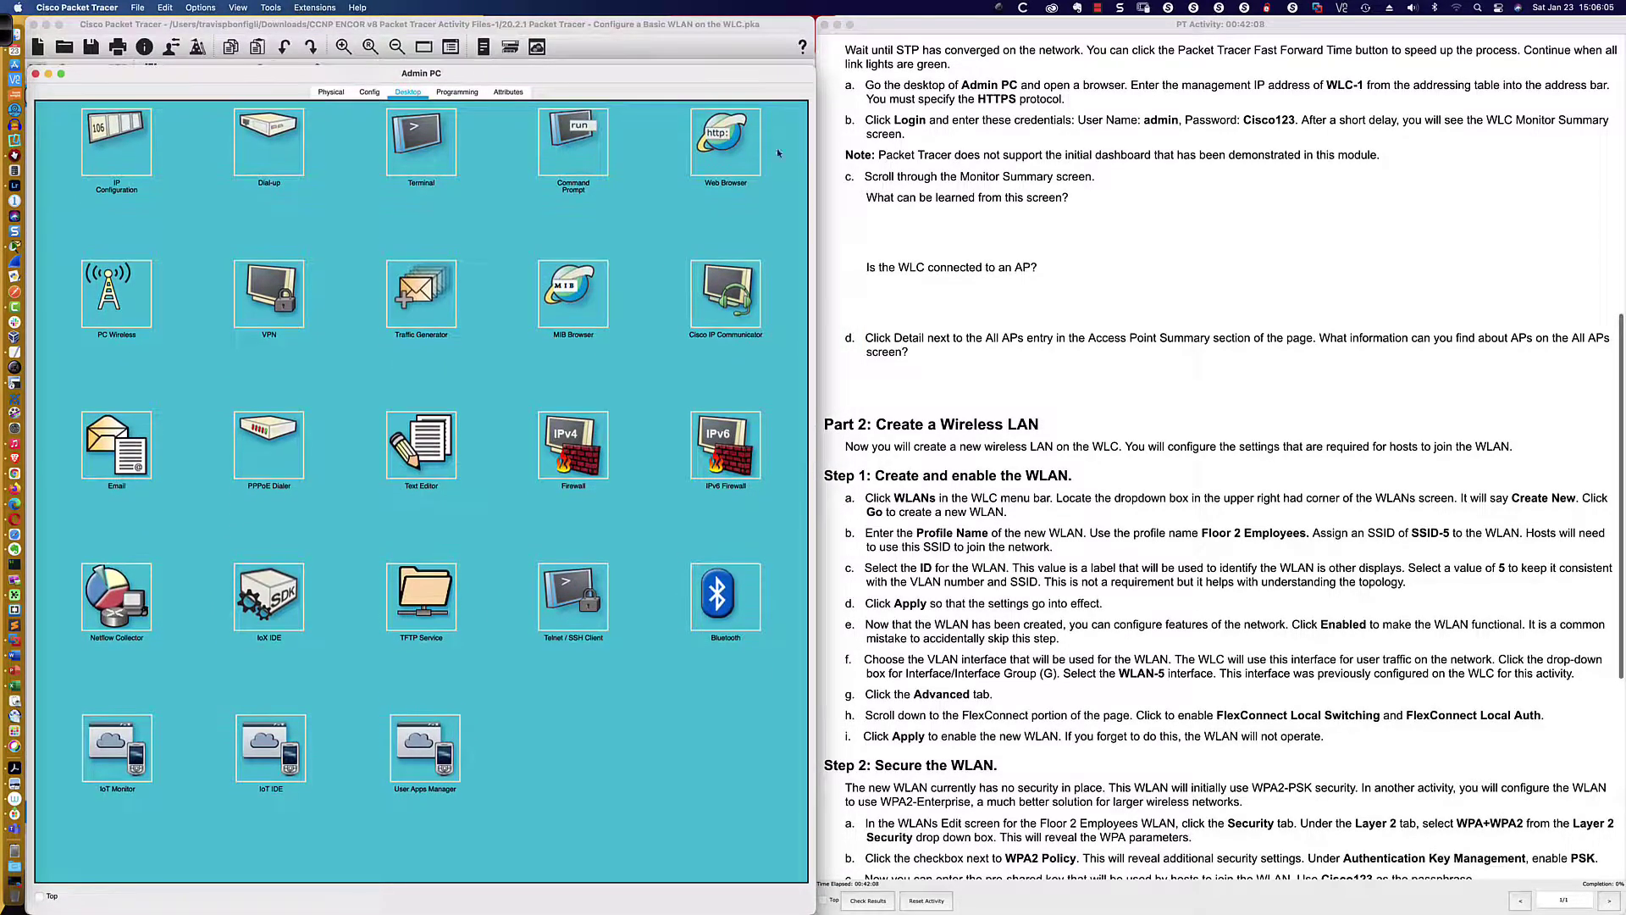
{"action": "left_click", "coordinate": [724, 144]}
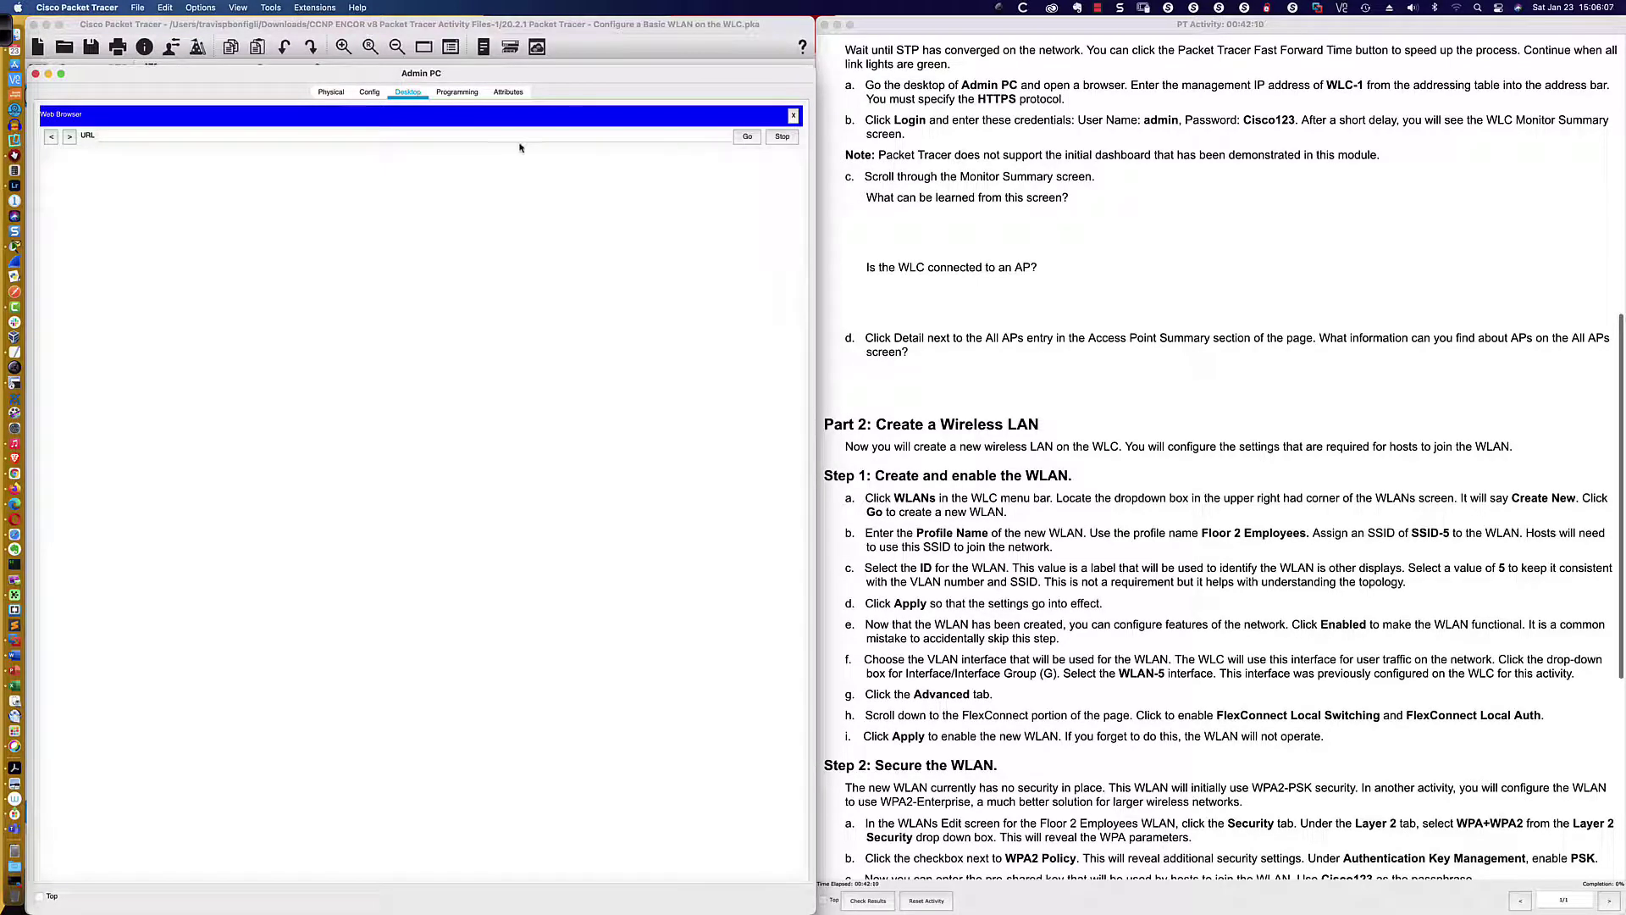
{"action": "left_click", "coordinate": [358, 135]}
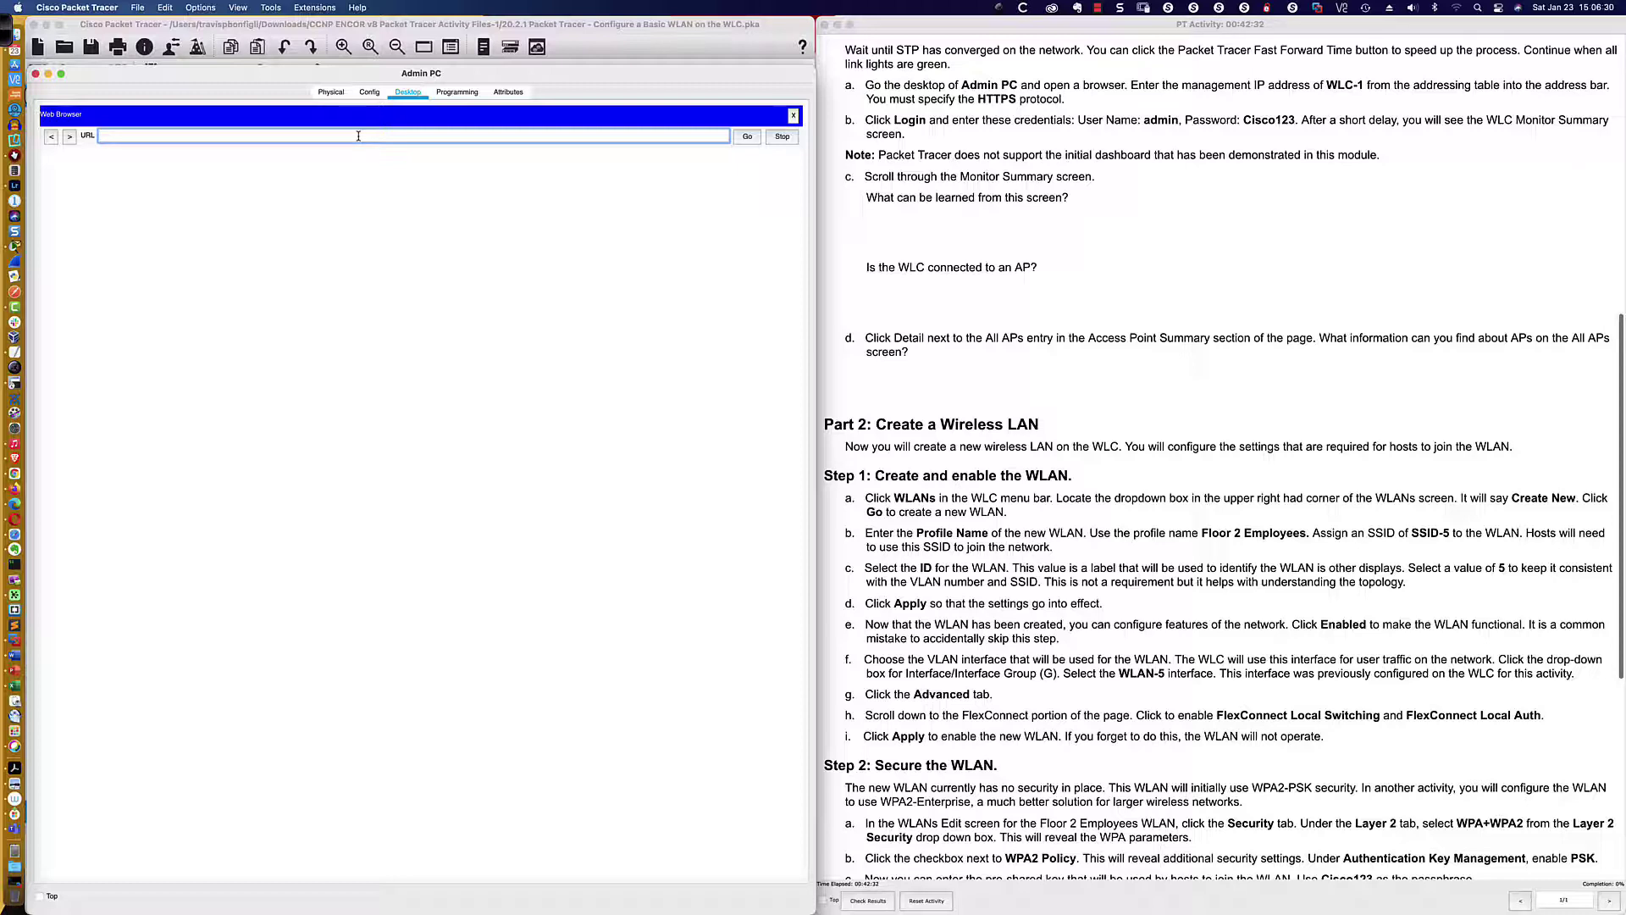
{"action": "type", "text": "ps://"}
{"action": "scroll", "coordinate": [1058, 199], "scroll_direction": "up", "scroll_amount": 10}
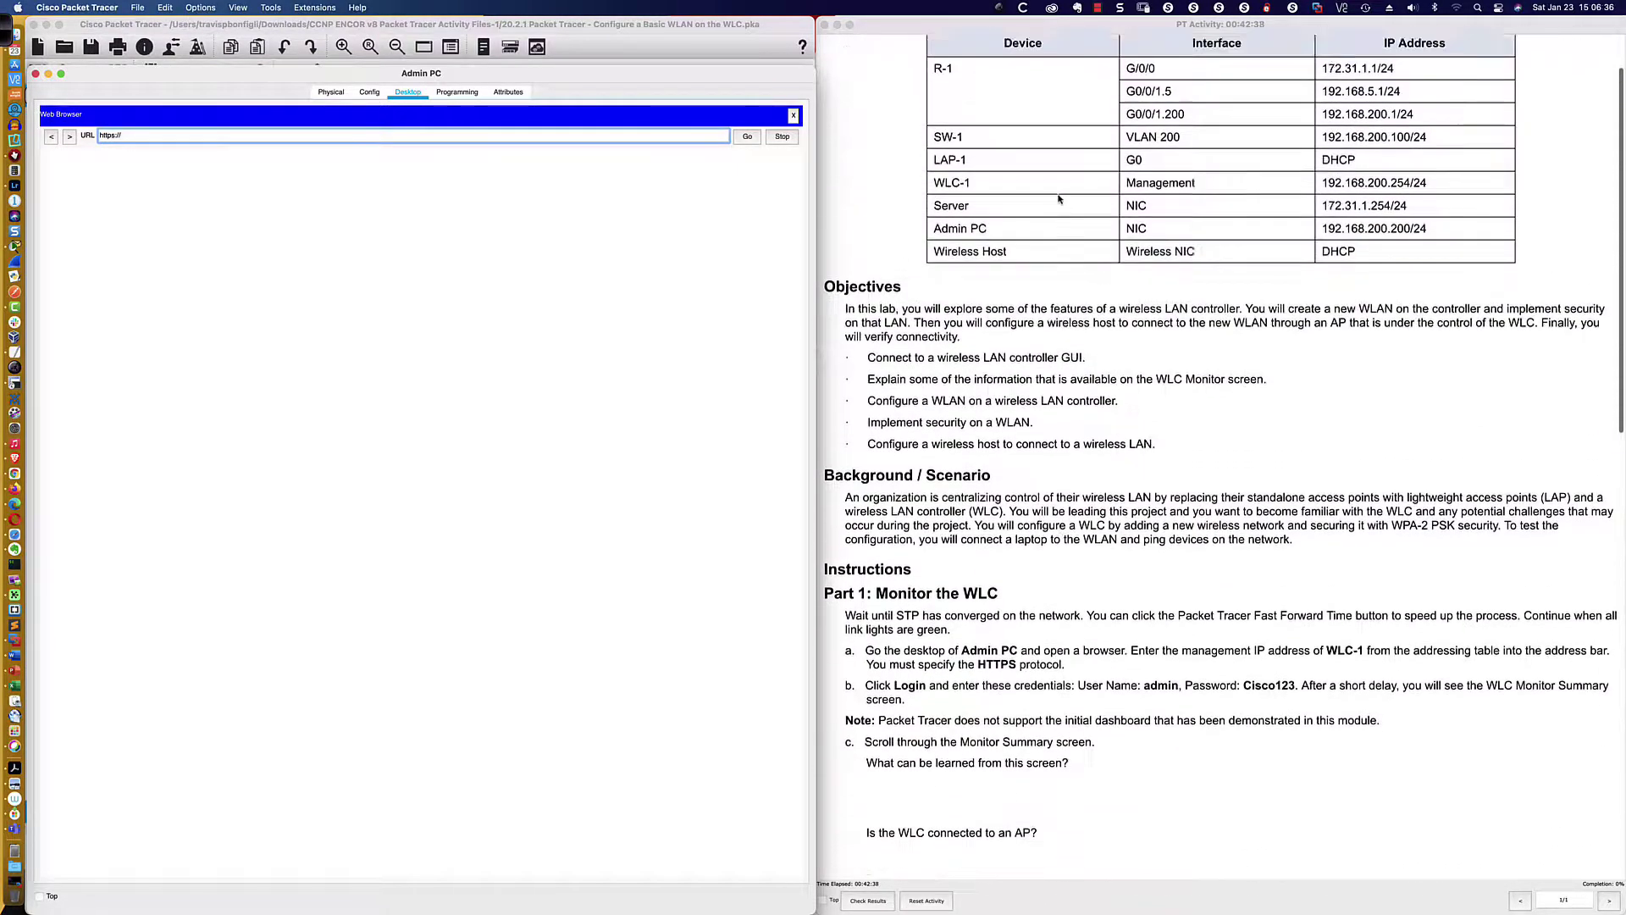
{"action": "scroll", "coordinate": [1058, 199], "scroll_direction": "up", "scroll_amount": 1}
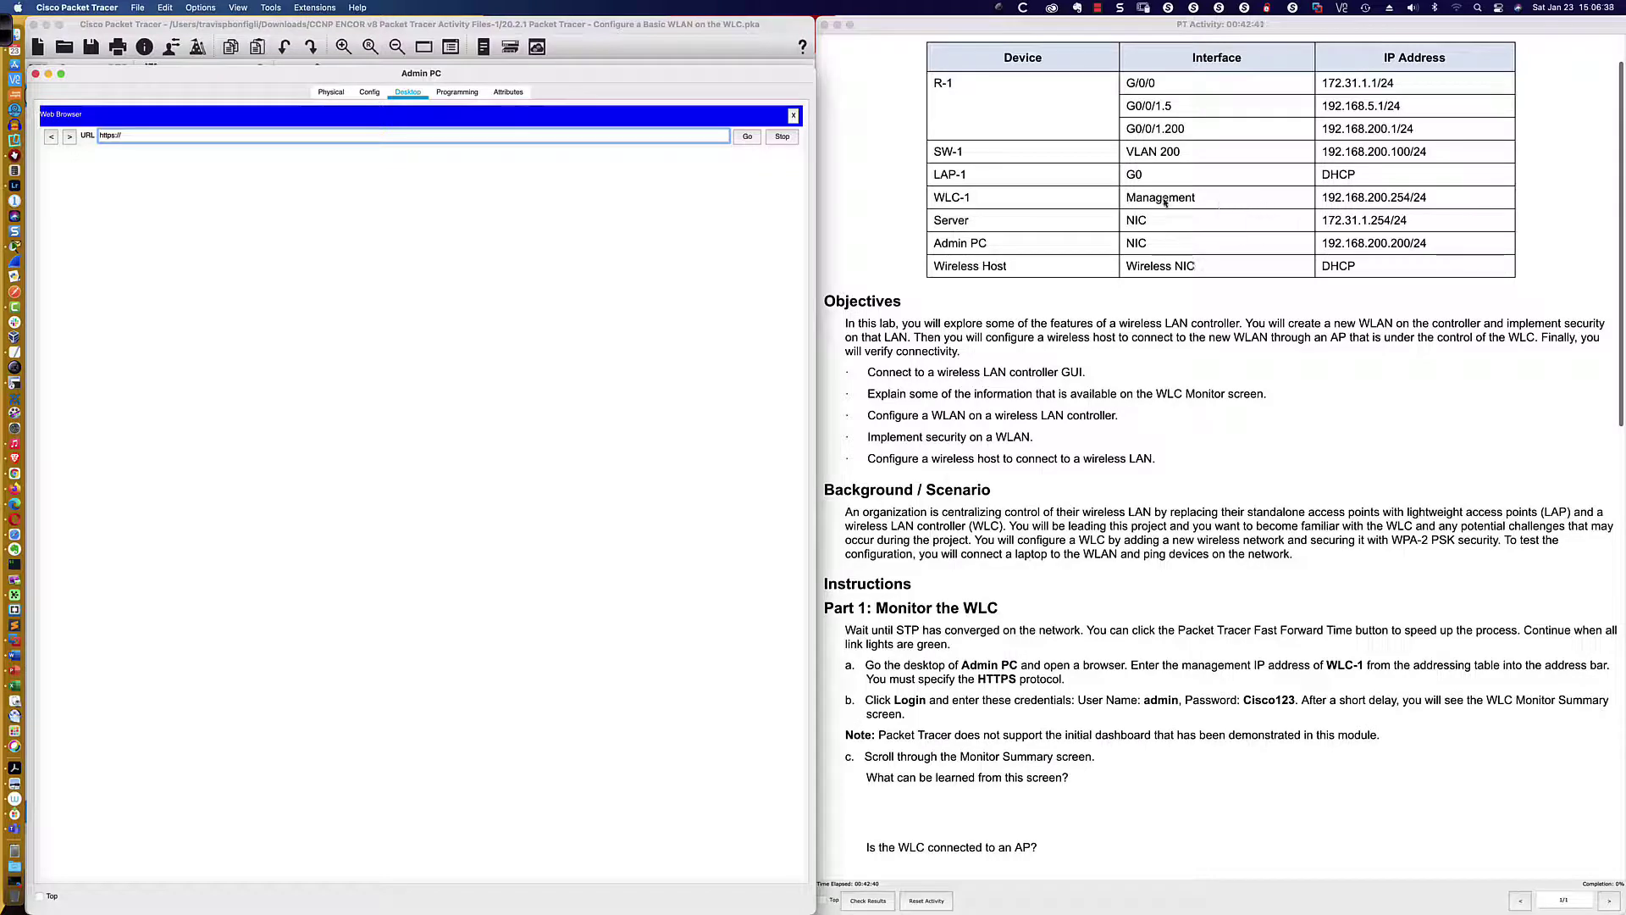
{"action": "left_click_drag", "start_coordinate": [1123, 199], "coordinate": [1198, 200]}
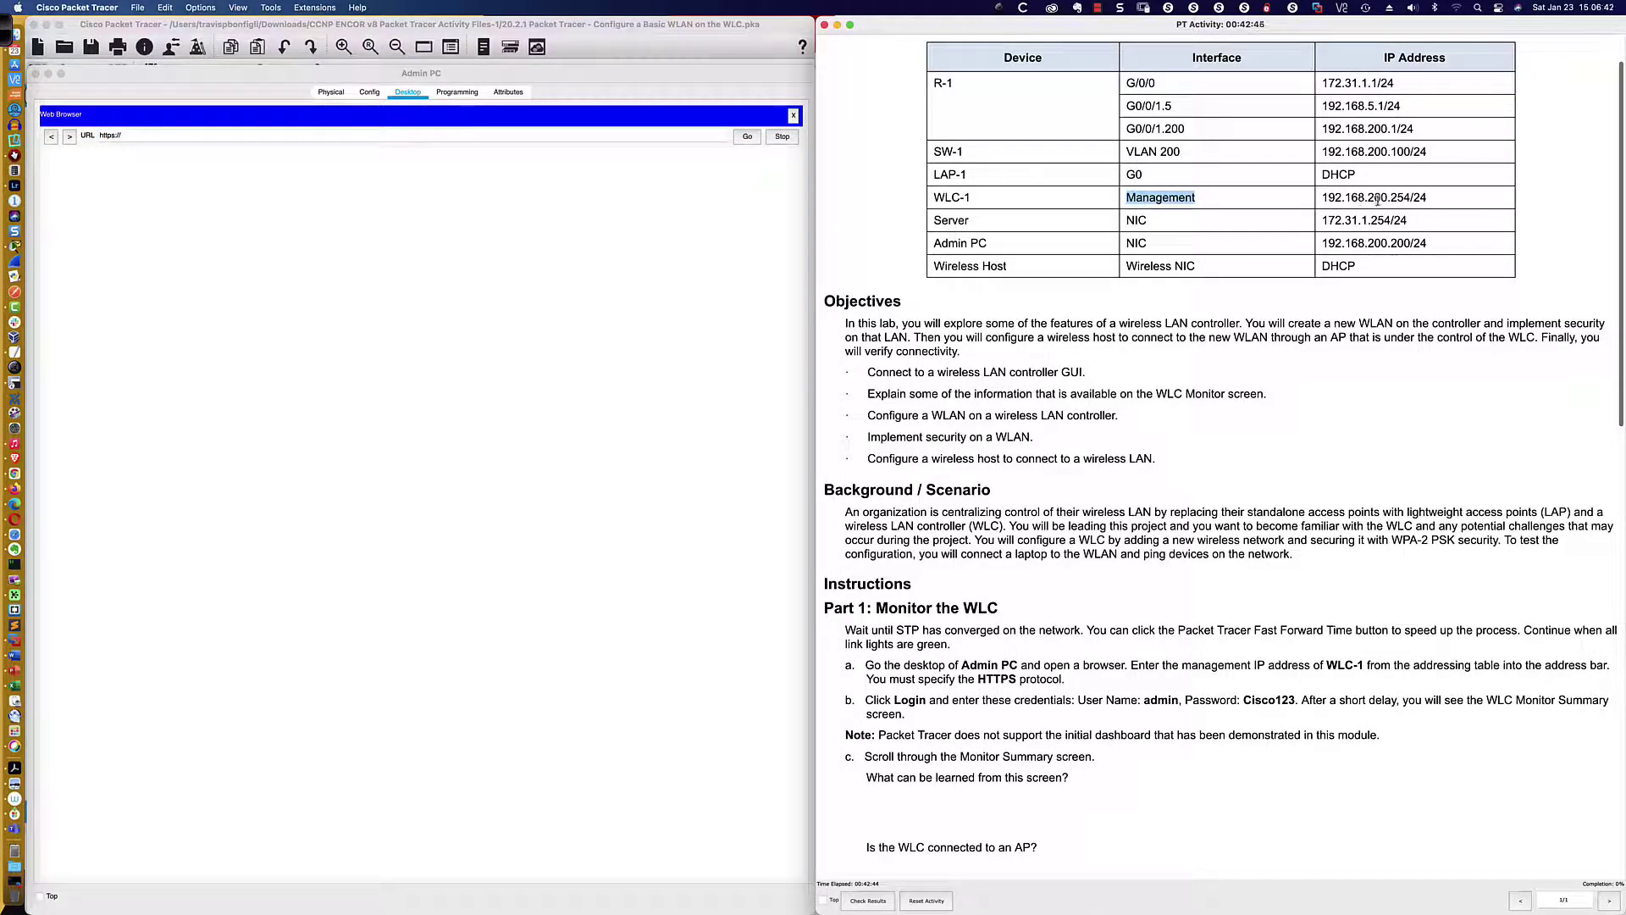
{"action": "left_click", "coordinate": [295, 137]}
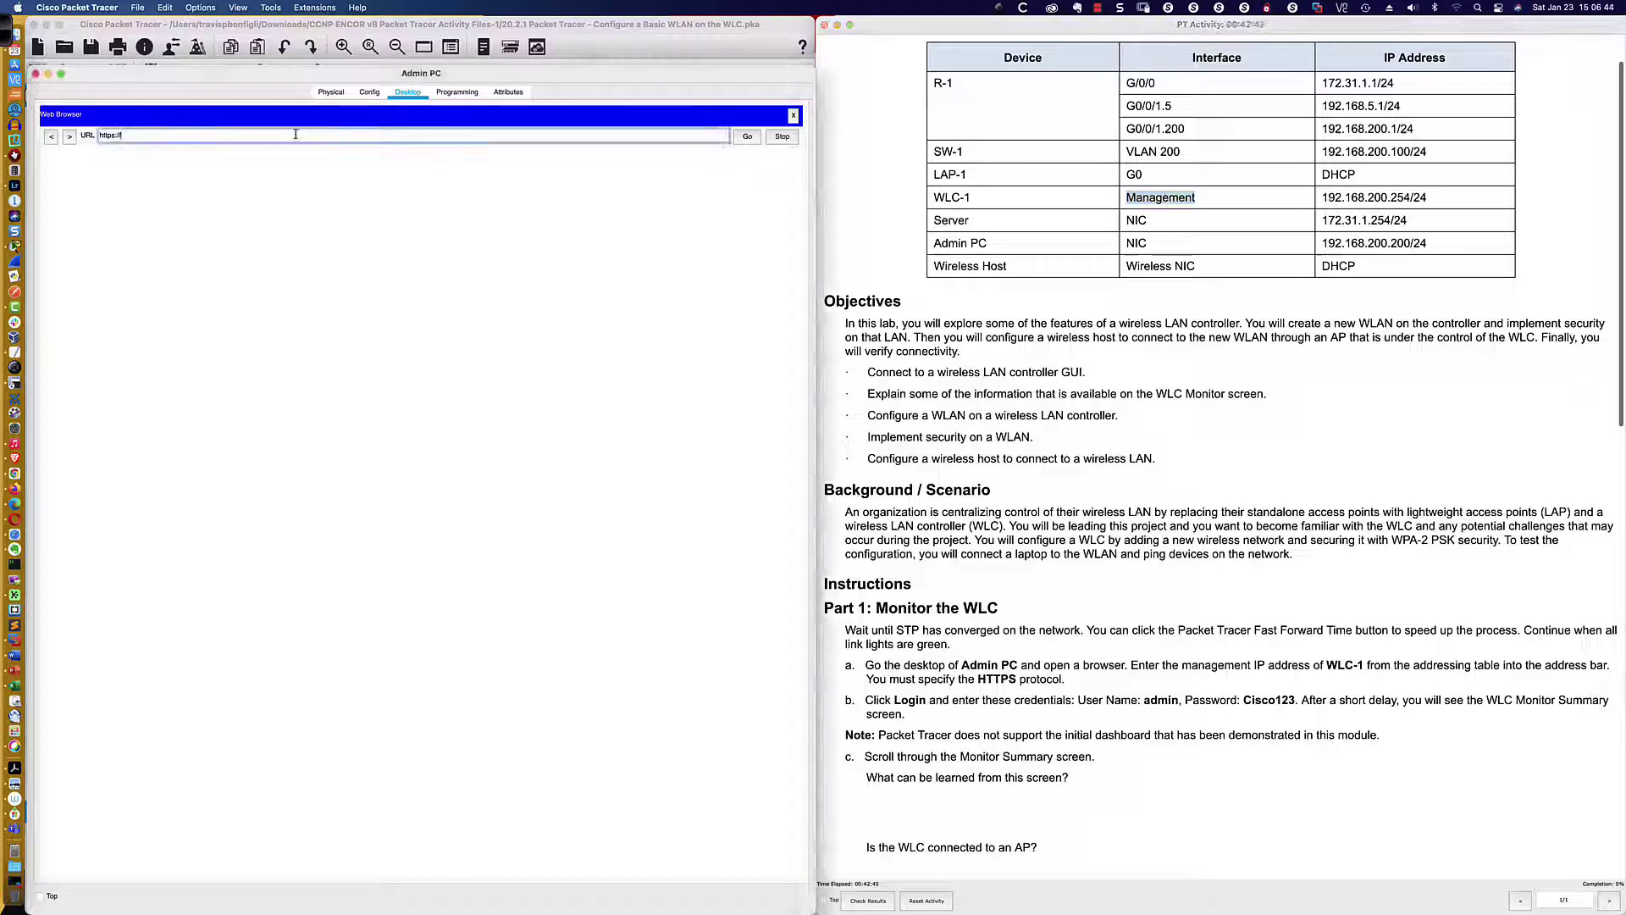
{"action": "type", "text": "192.1"}
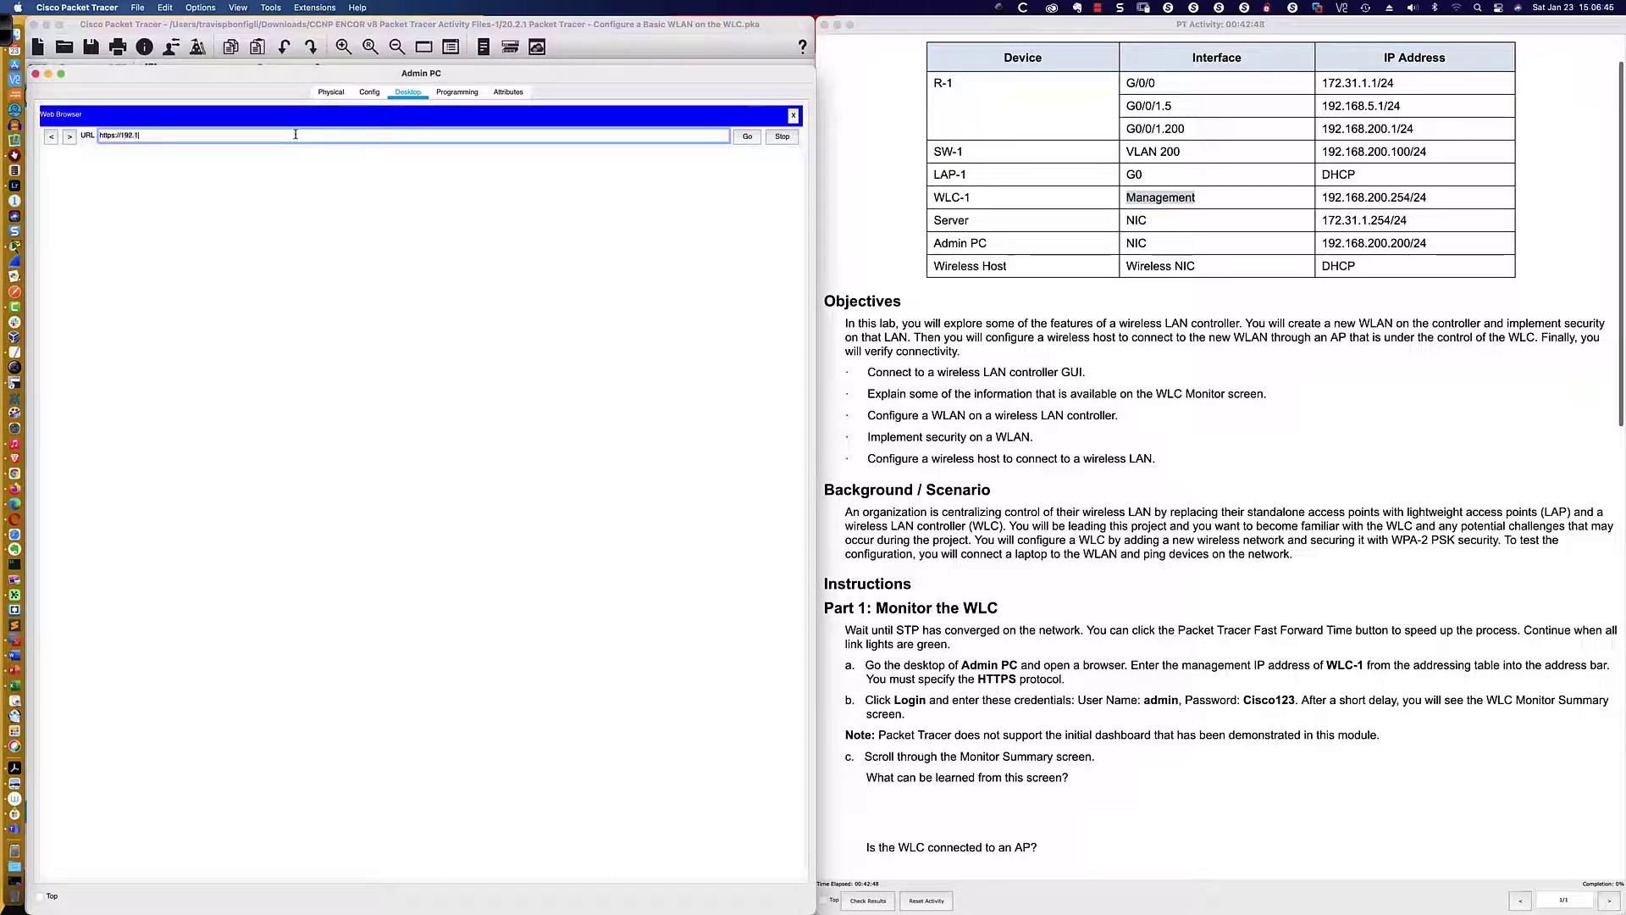
{"action": "type", "text": "68.200.254"}
{"action": "key", "text": "Return"}
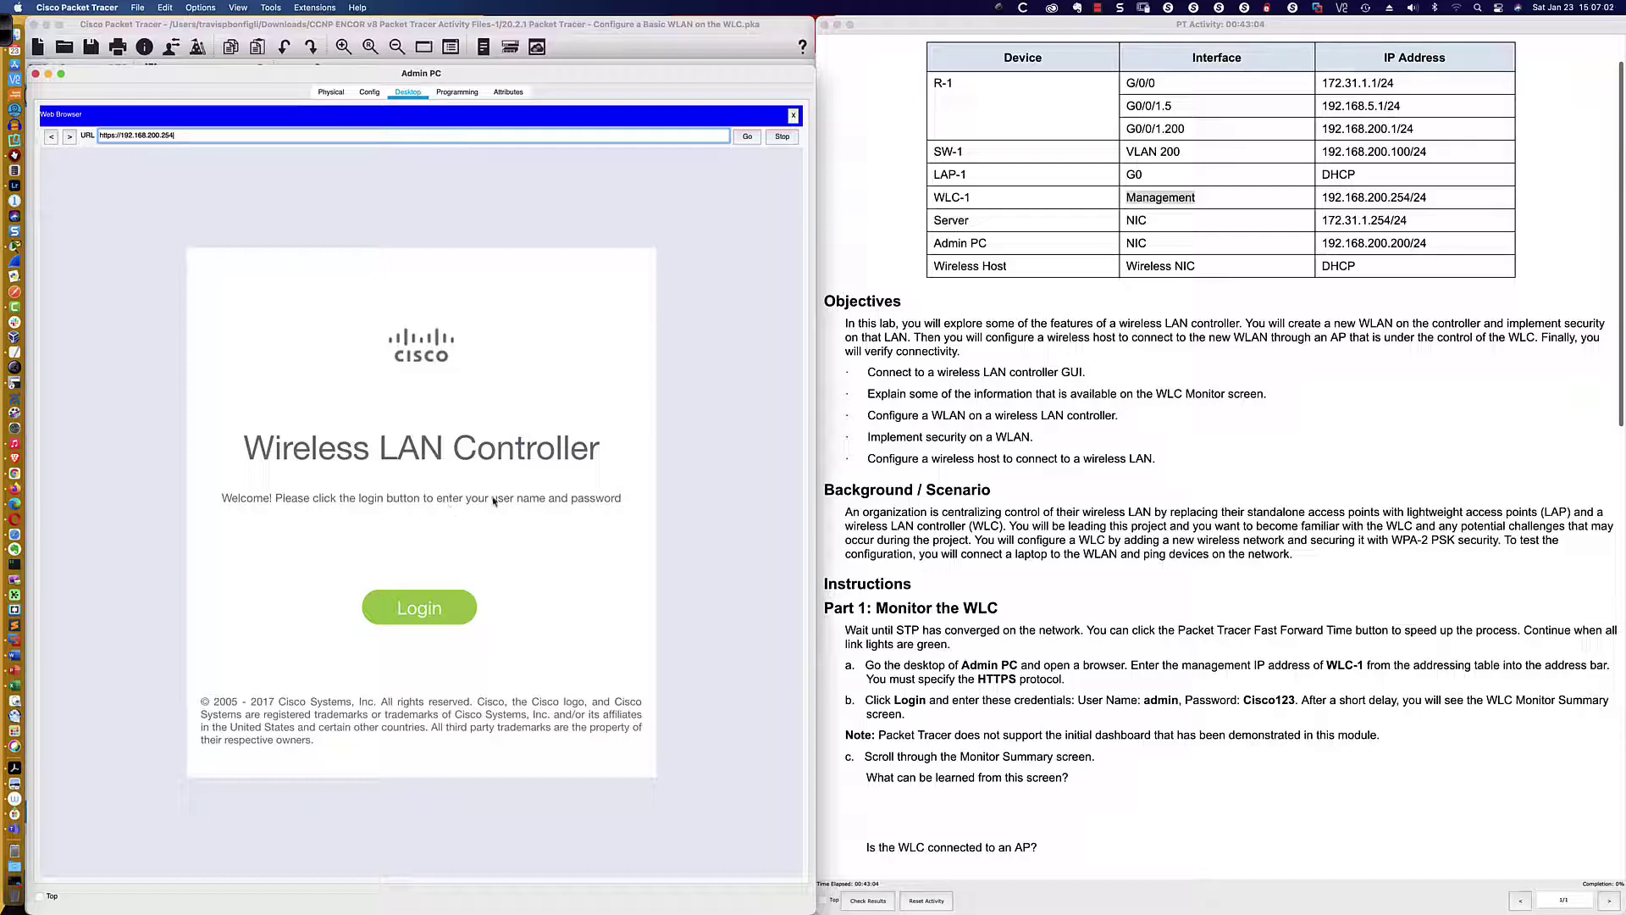
Switch to Firefox showing the real Cisco 2500 controller's Monitor Summary at 192.168.1.167
{"action": "scroll", "coordinate": [851, 459], "scroll_direction": "down", "scroll_amount": 10}
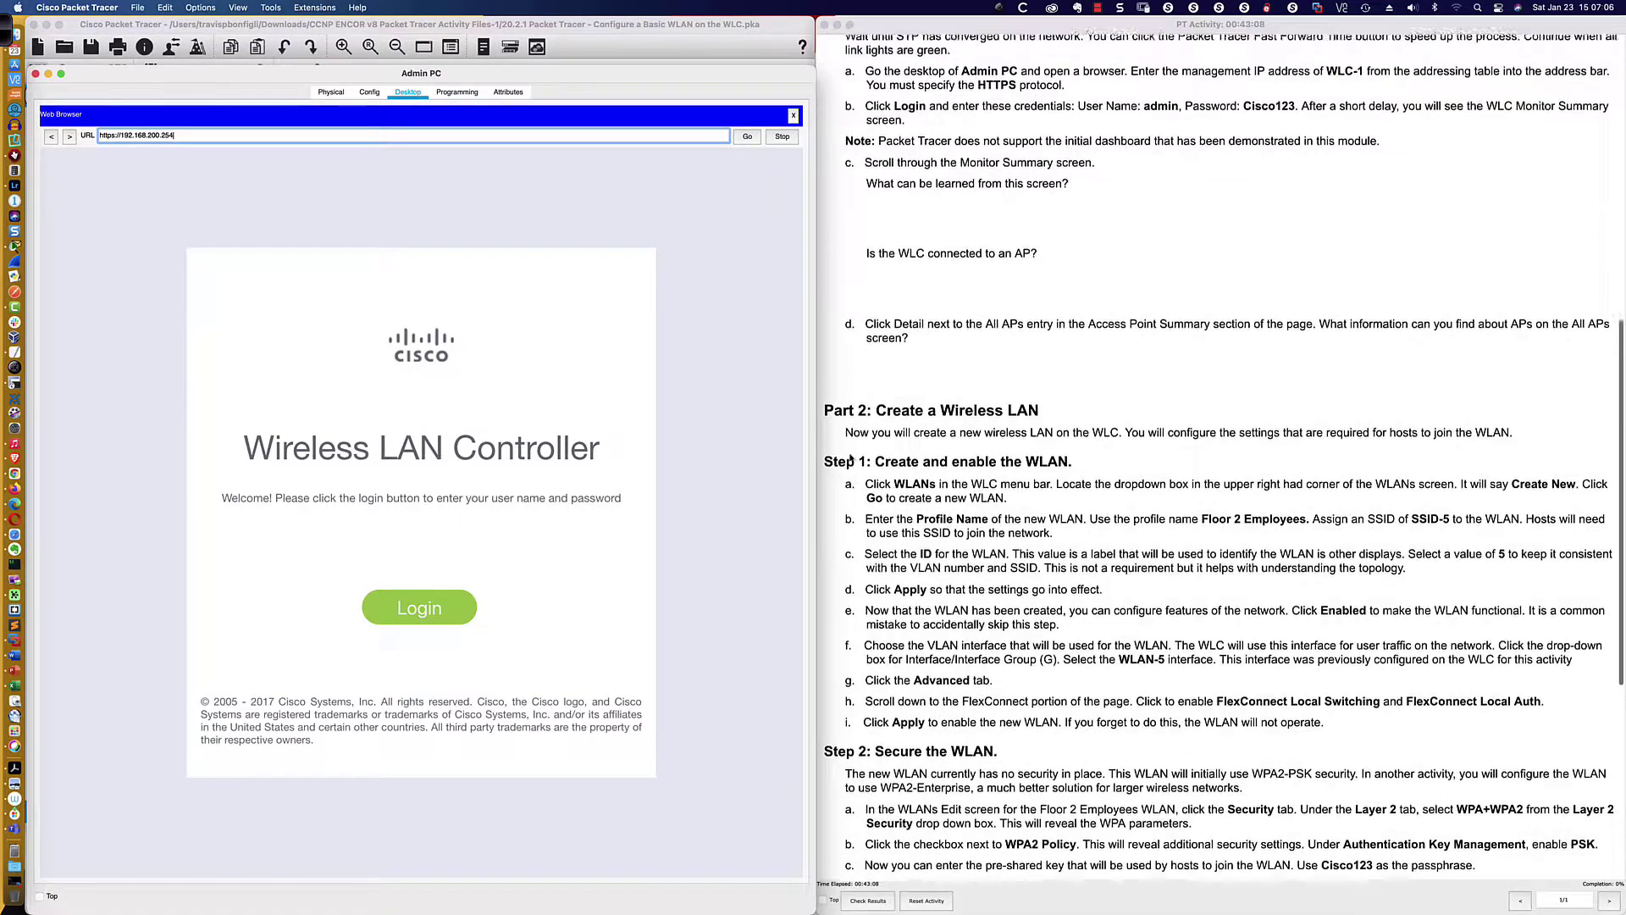
{"action": "scroll", "coordinate": [851, 458], "scroll_direction": "up", "scroll_amount": 1}
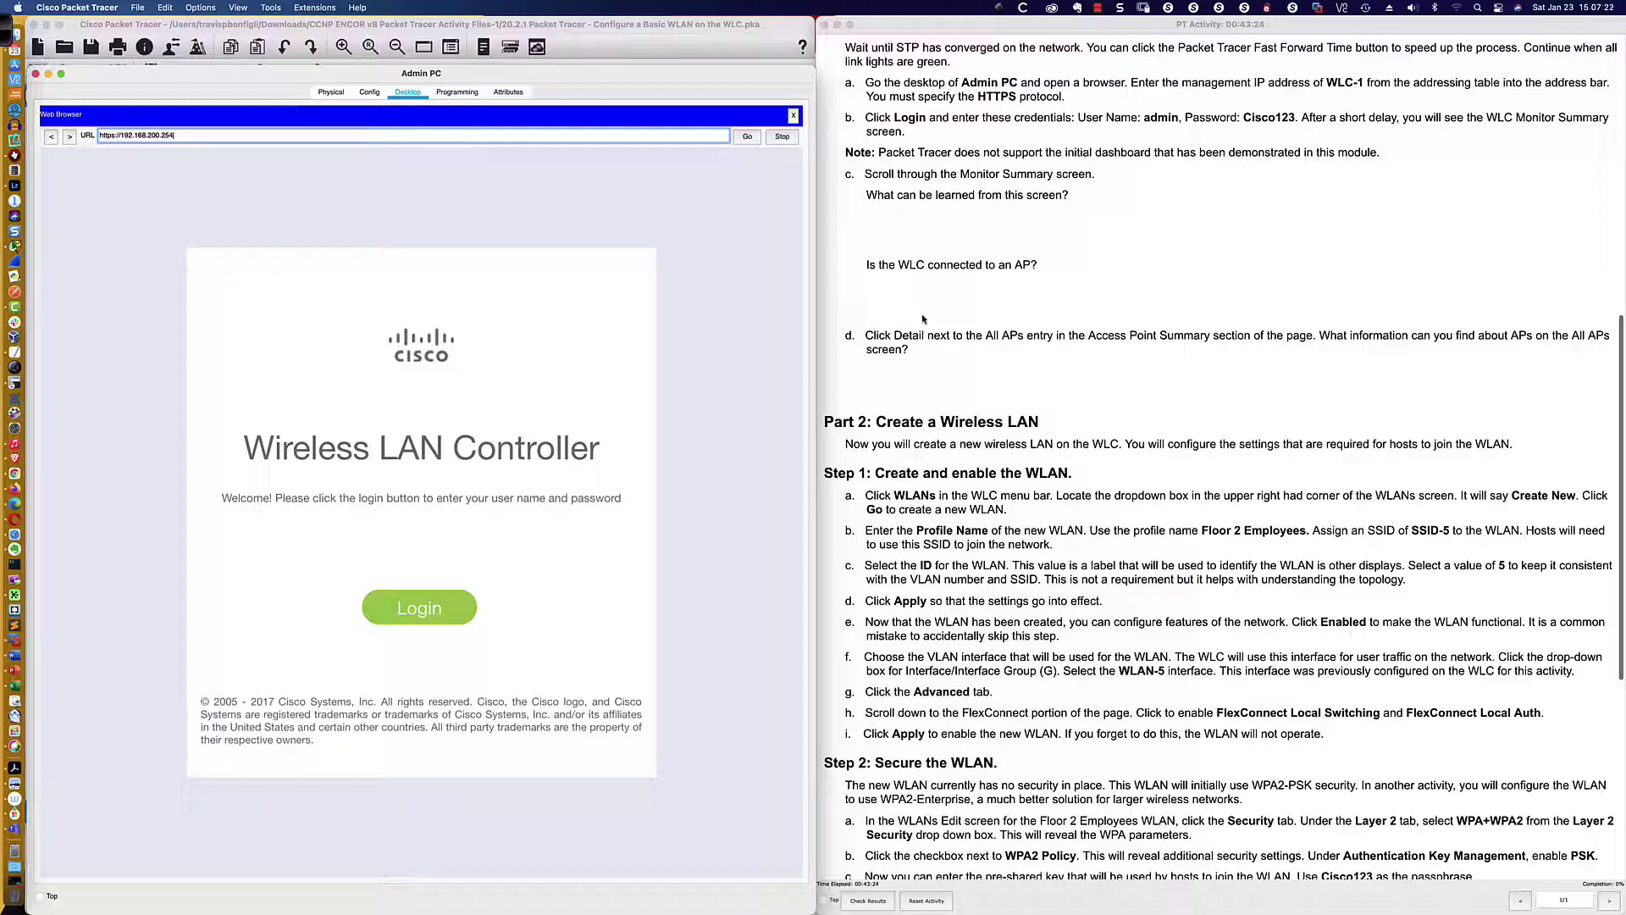
{"action": "key", "text": "super+Tab"}
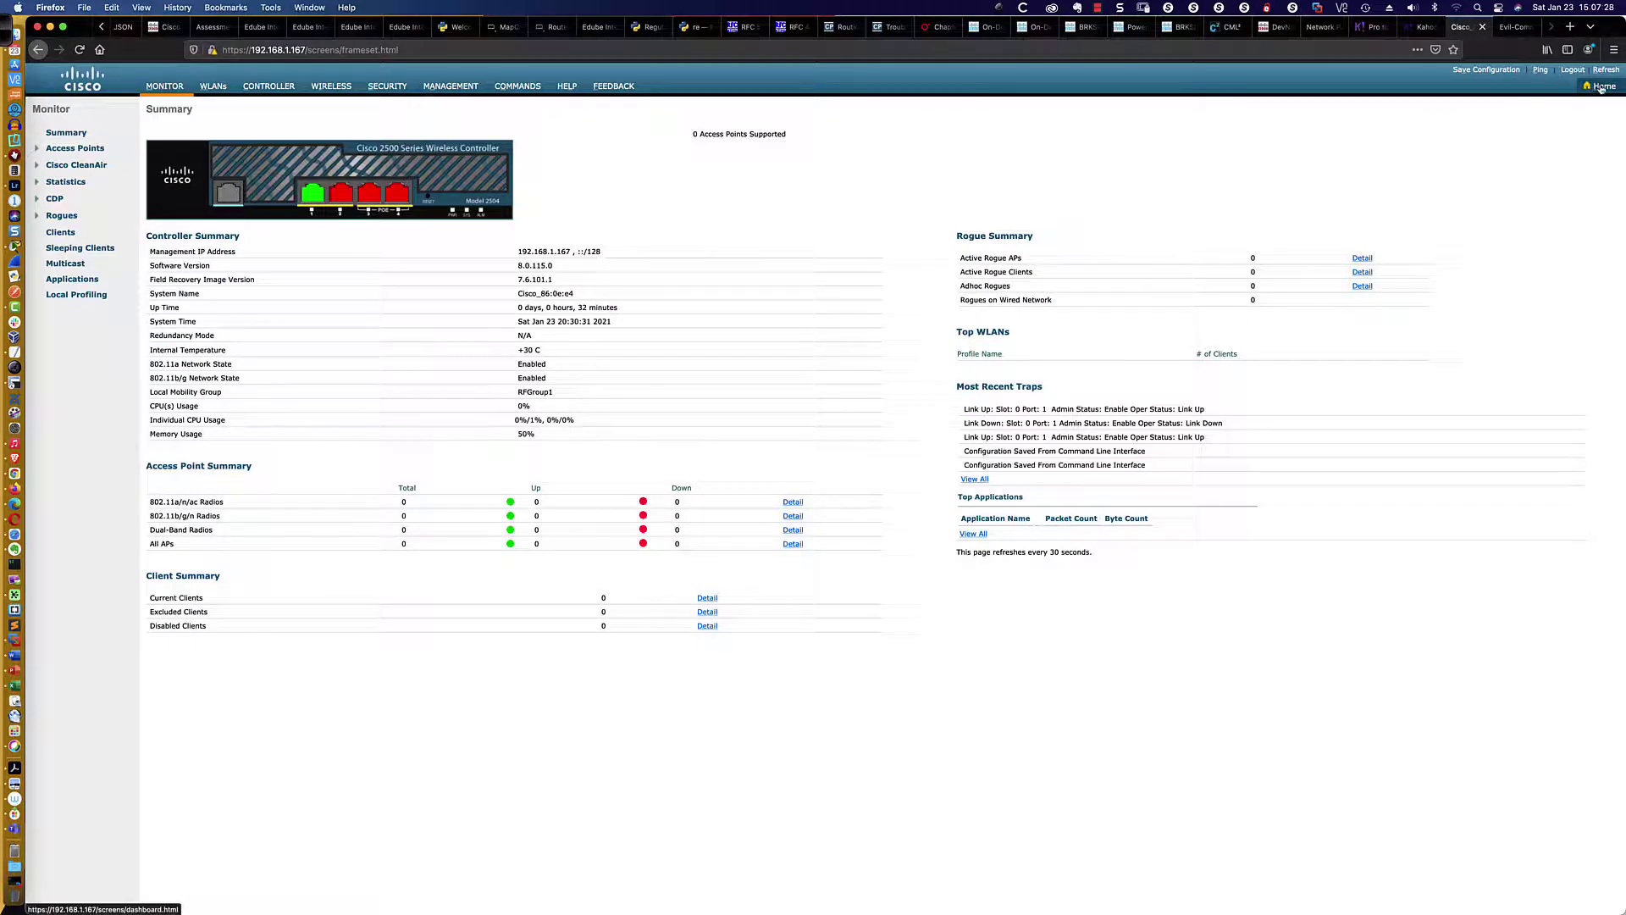
{"action": "left_click", "coordinate": [1572, 69]}
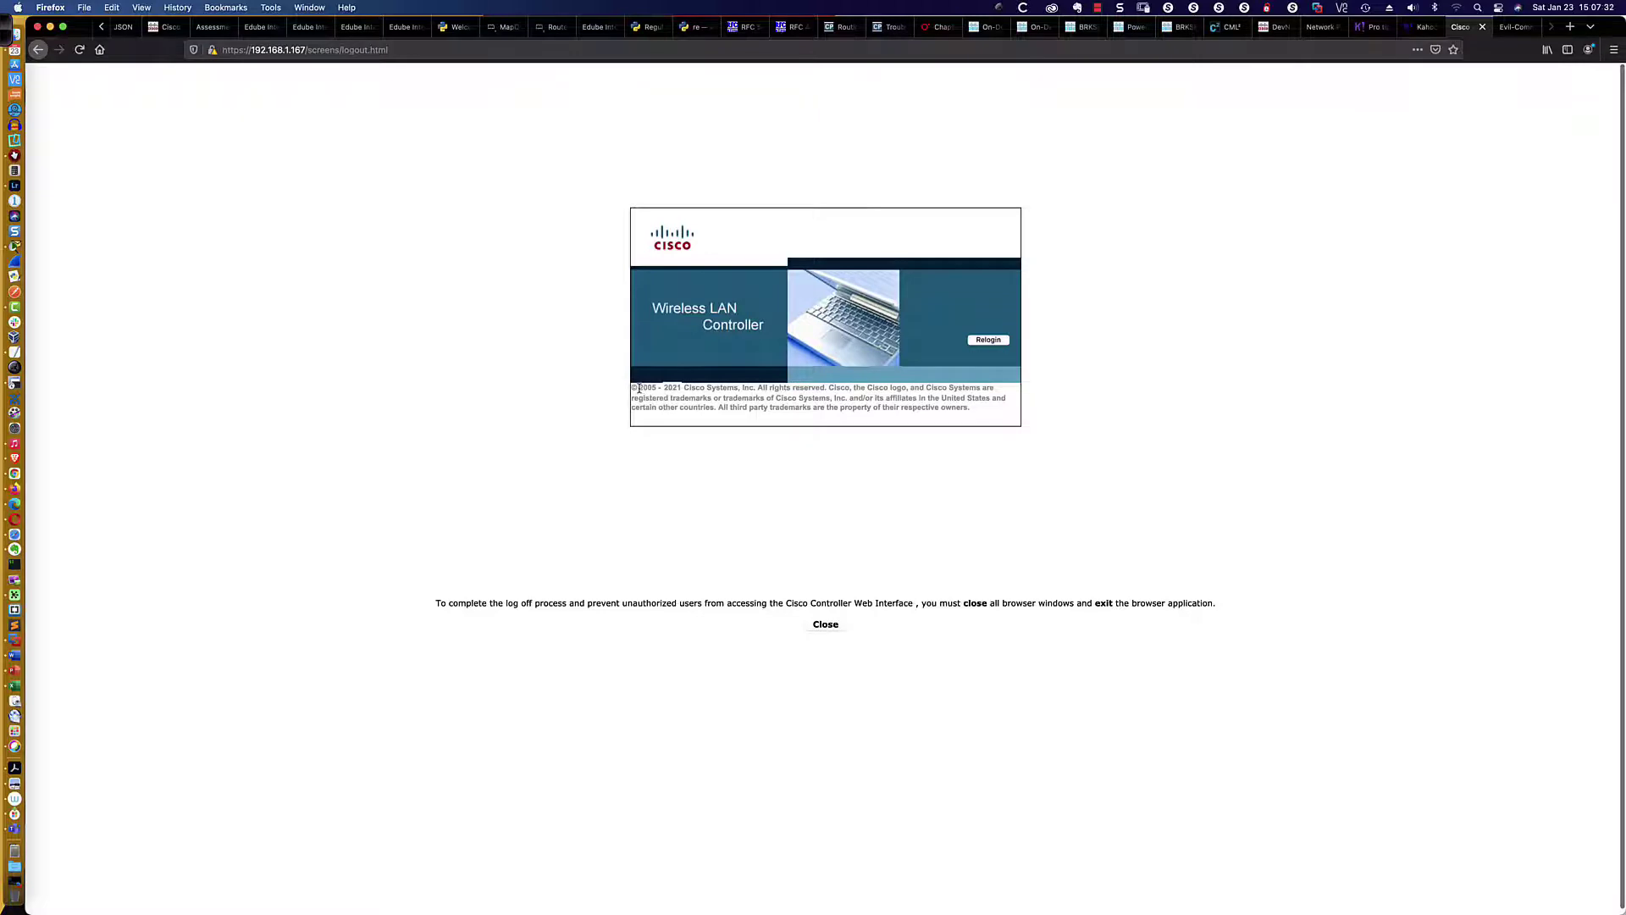
{"action": "left_click_drag", "start_coordinate": [640, 390], "coordinate": [690, 389]}
{"action": "left_click", "coordinate": [992, 343]}
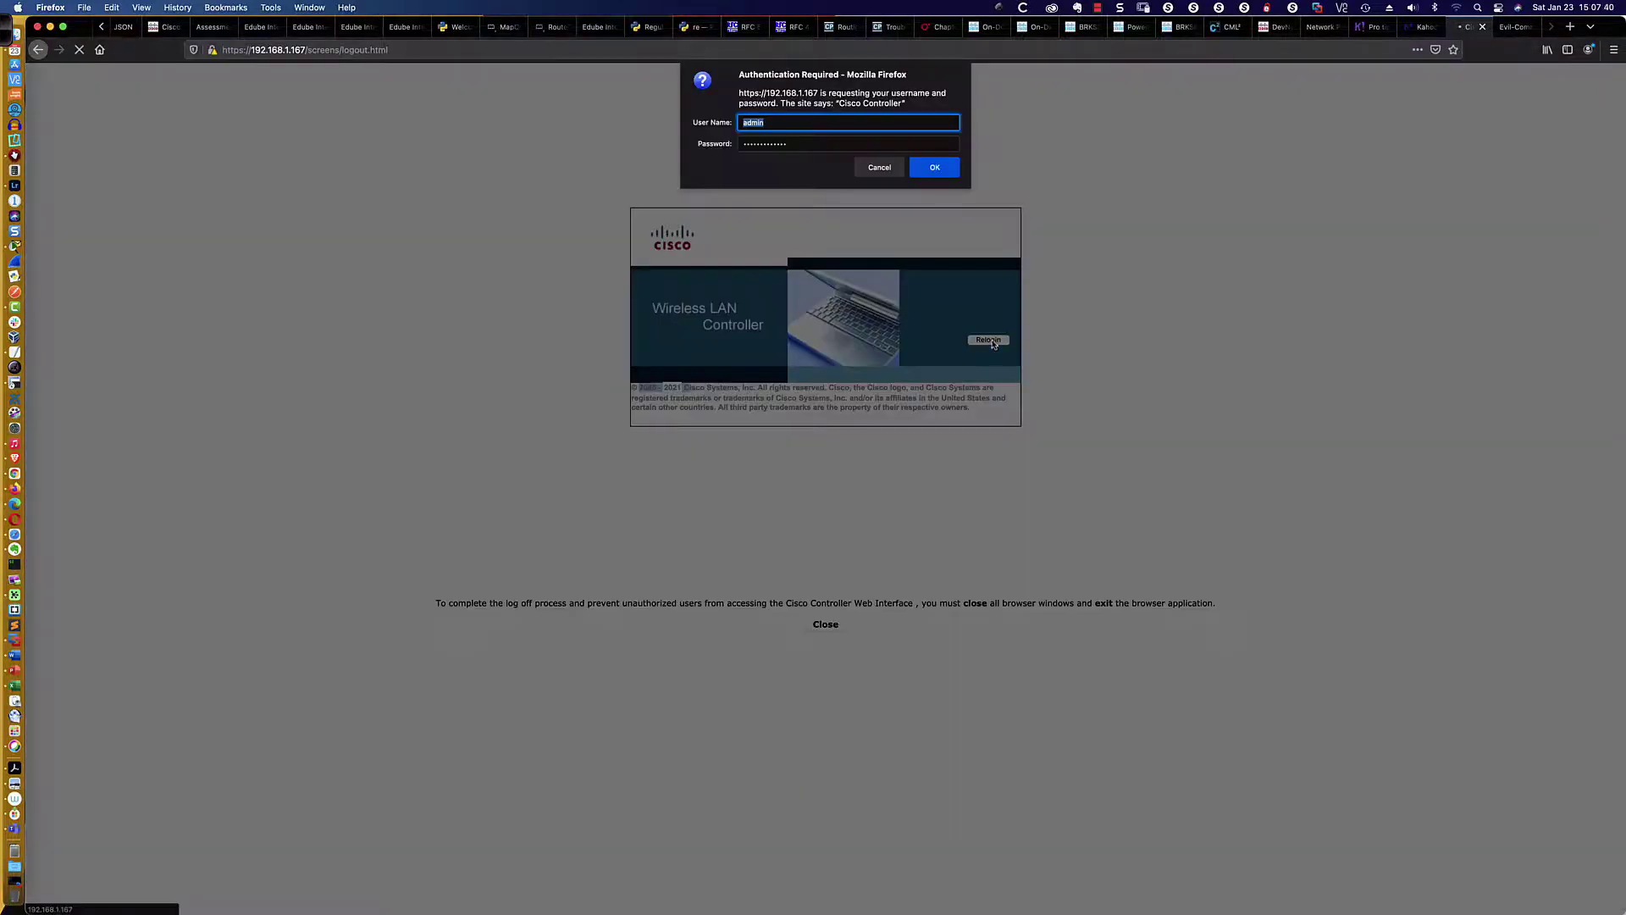
{"action": "left_click", "coordinate": [931, 171]}
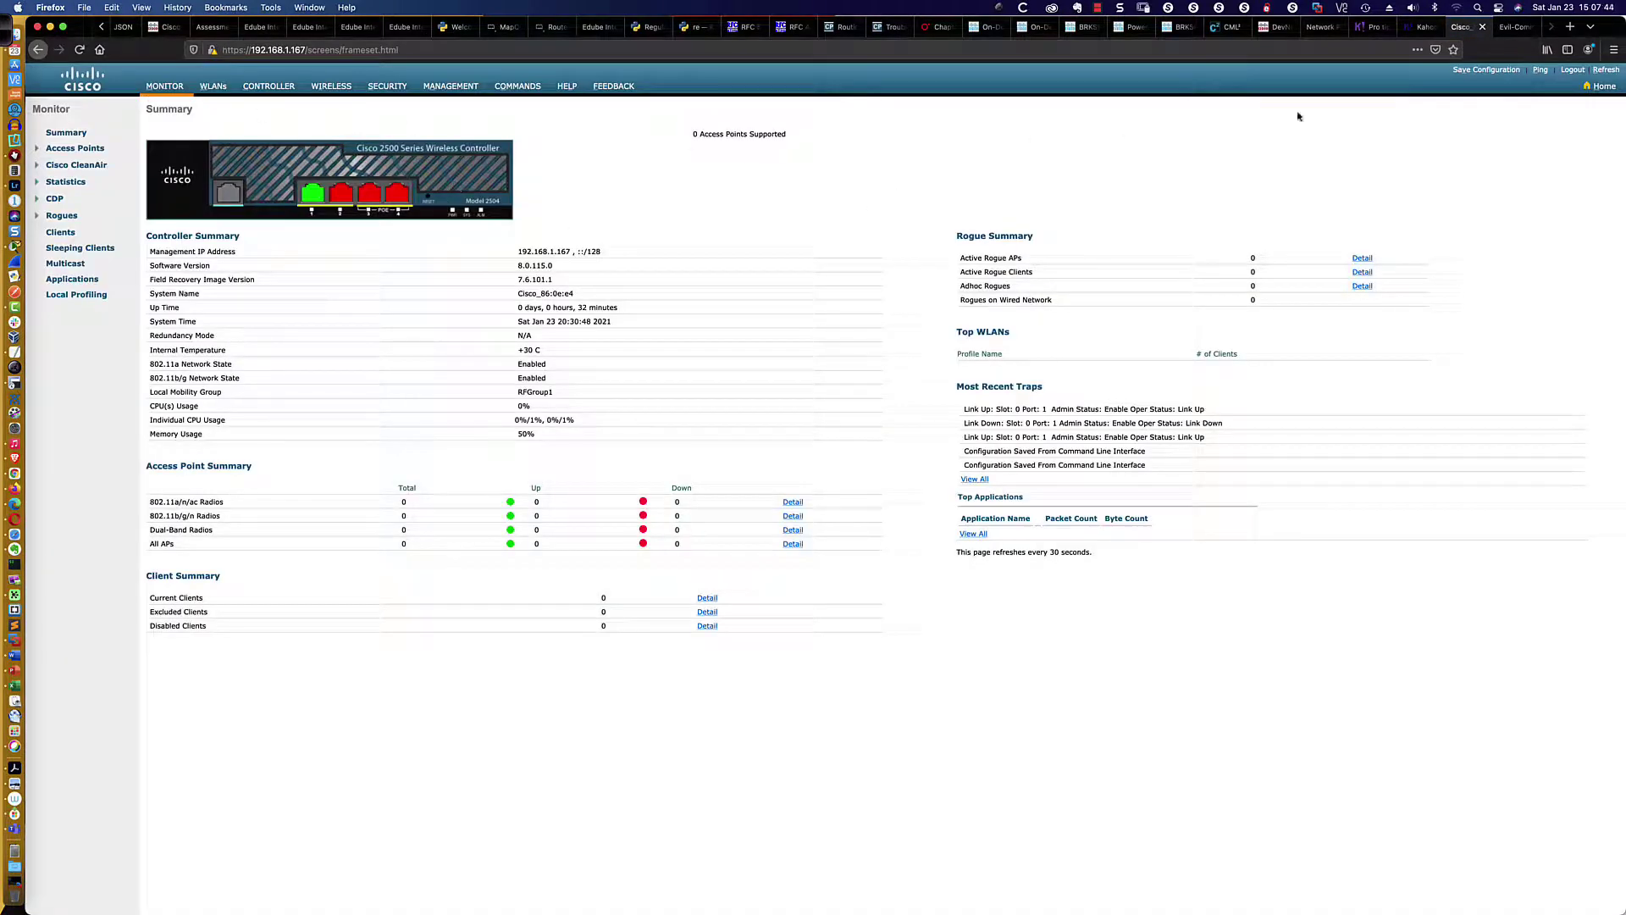
{"action": "left_click", "coordinate": [1605, 87]}
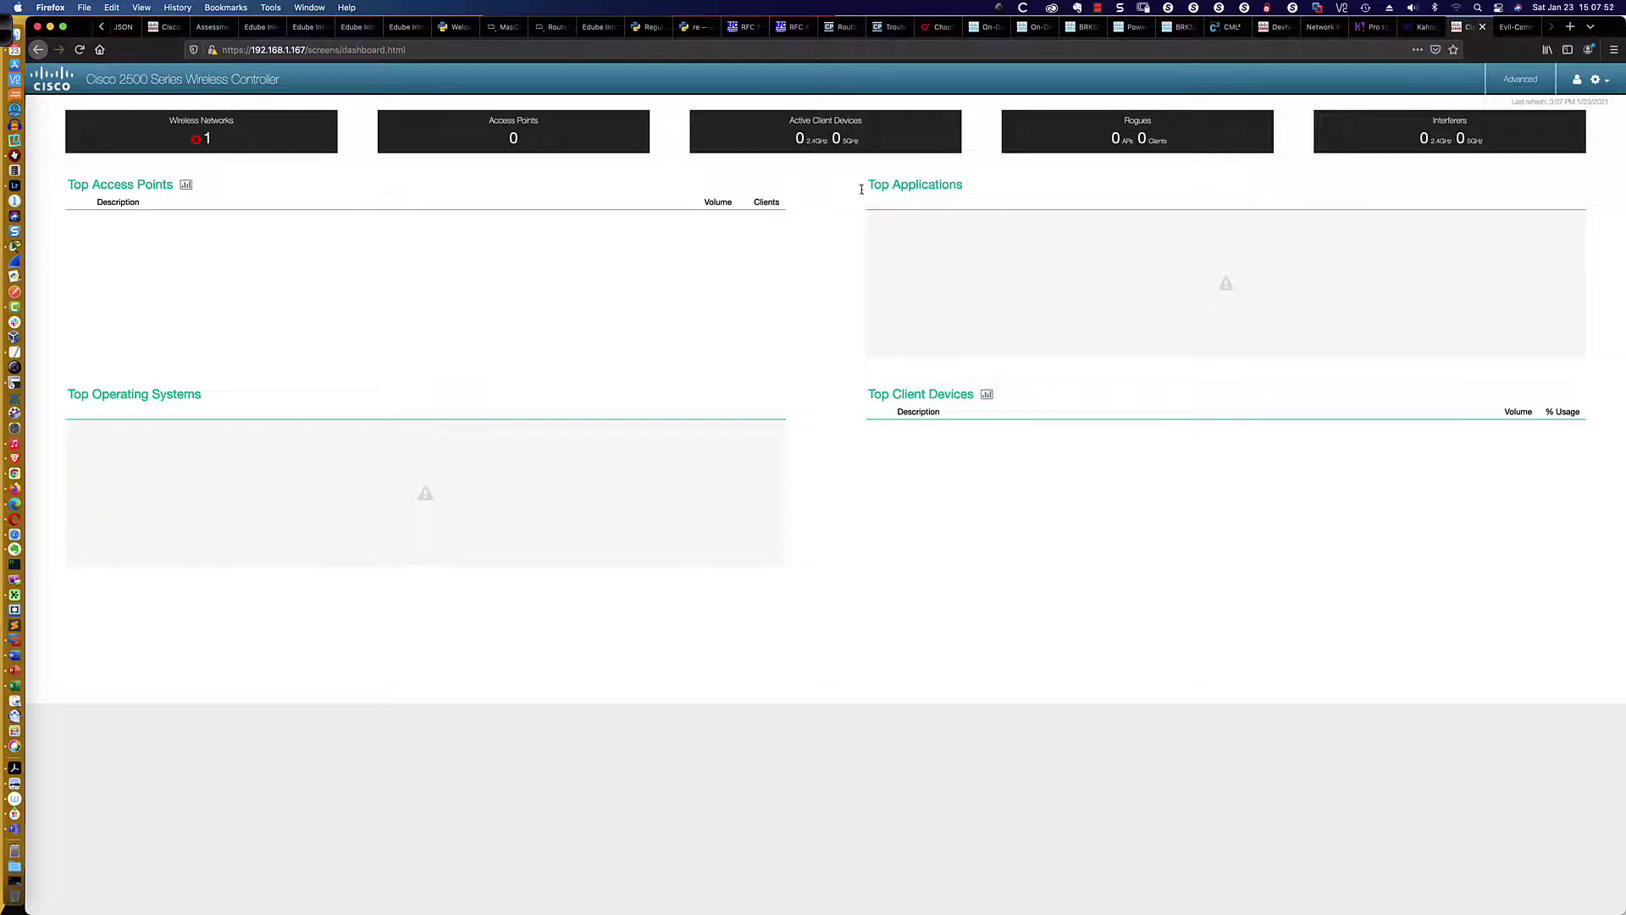
{"action": "left_click", "coordinate": [1521, 77]}
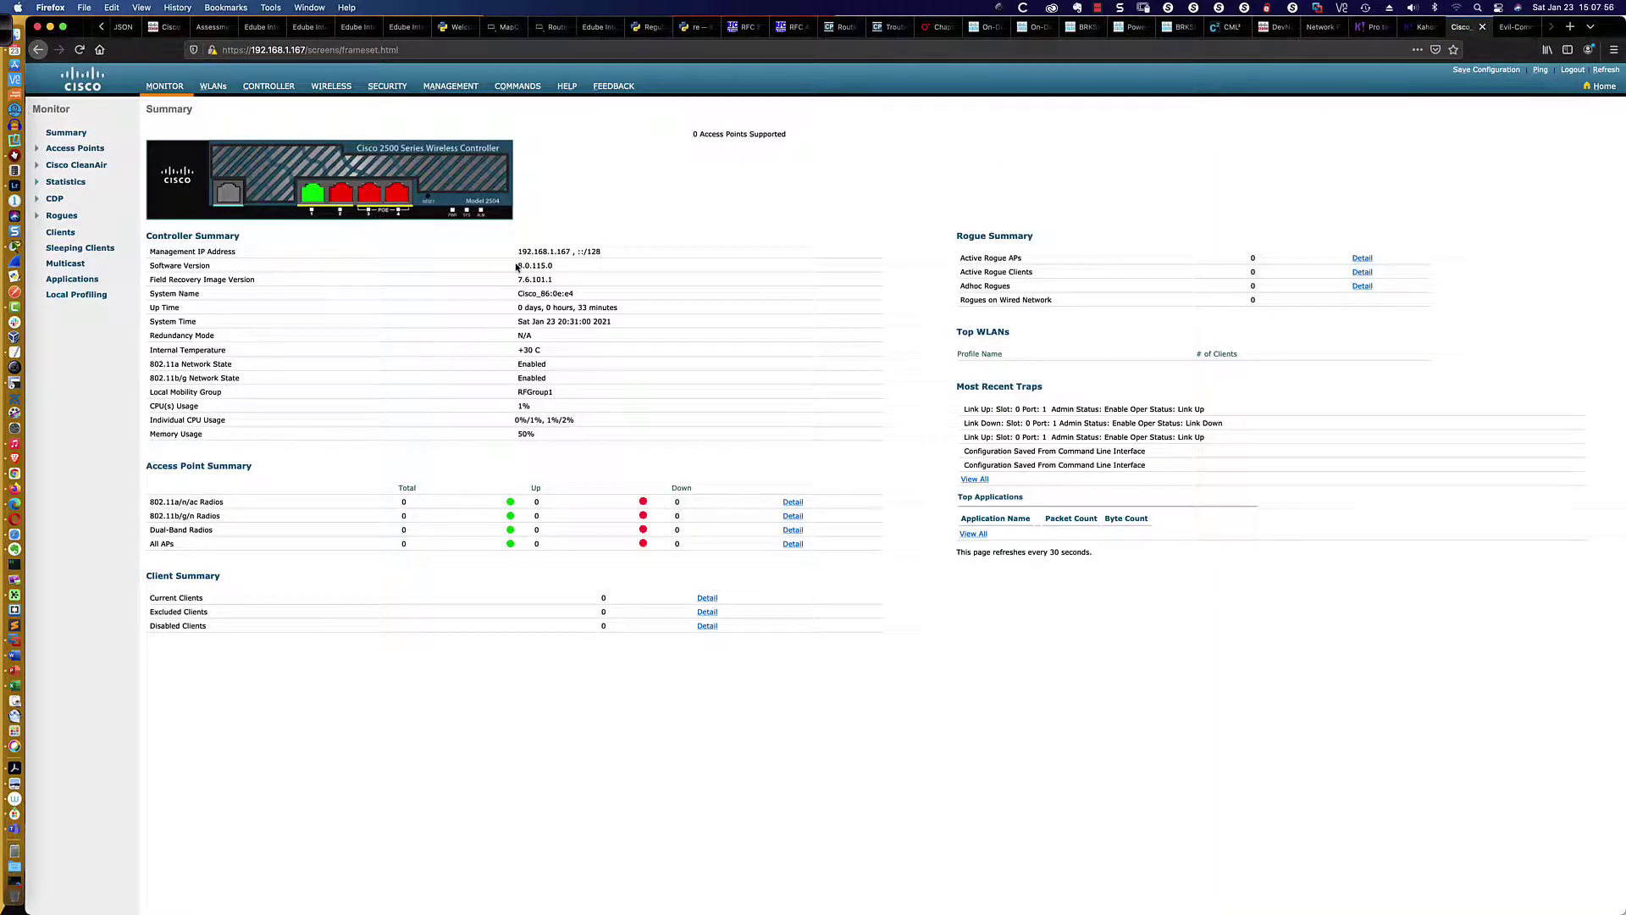
{"action": "left_click_drag", "start_coordinate": [513, 266], "coordinate": [556, 267]}
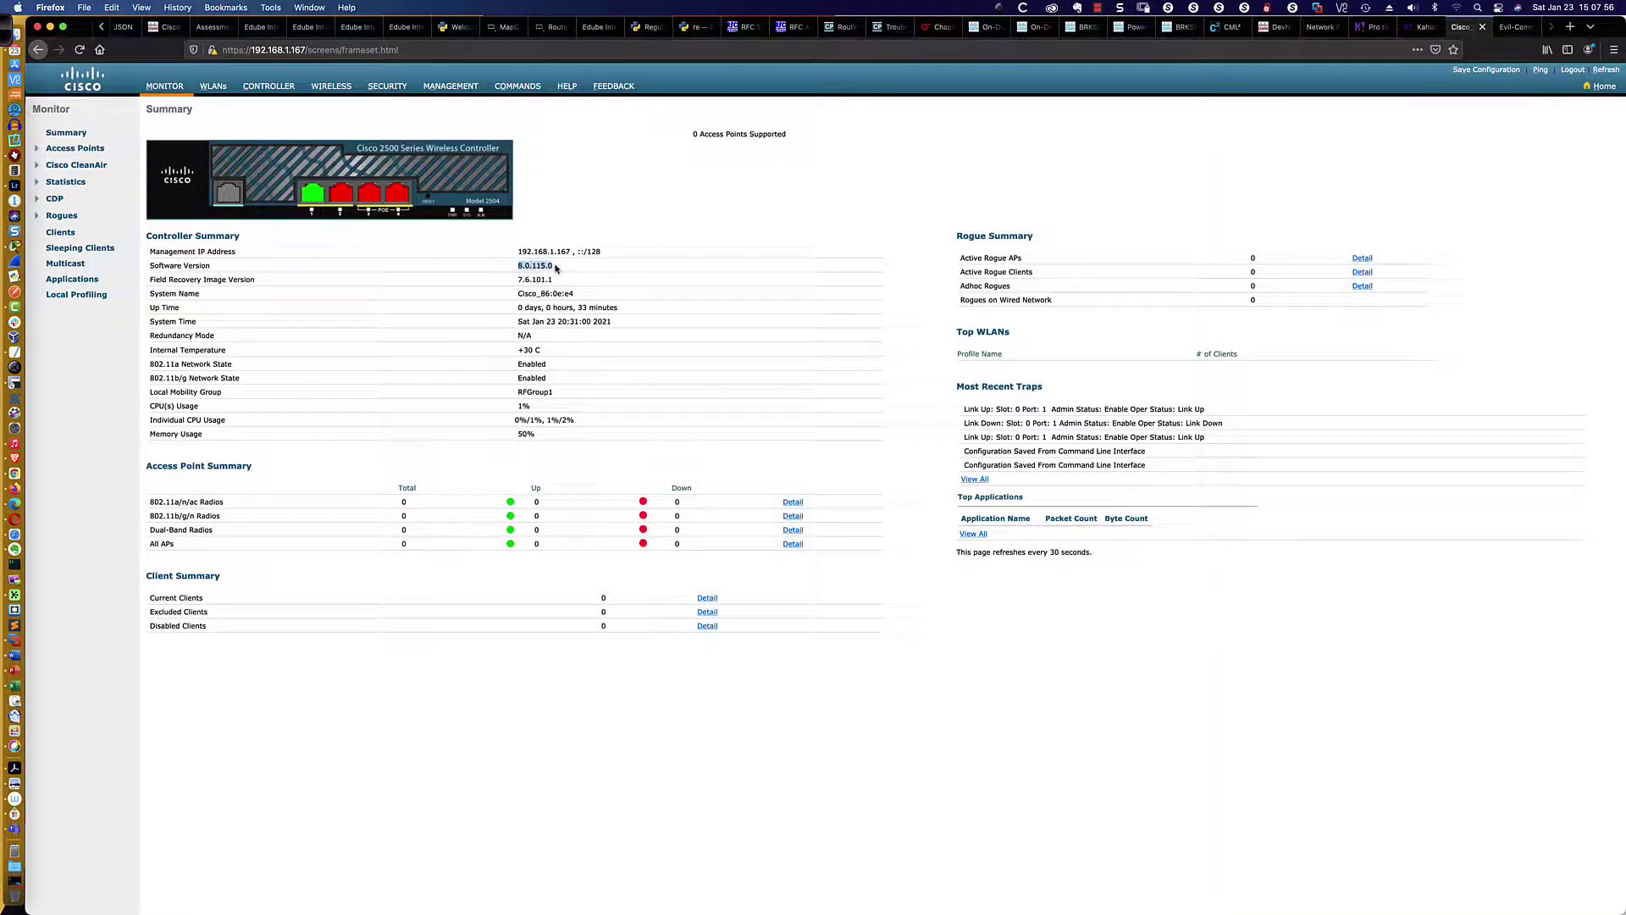
{"action": "left_click", "coordinate": [620, 223]}
Back in Packet Tracer, log in to WLC-1 as admin with the account password
{"action": "key", "text": "super+Tab"}
{"action": "key", "text": "super+Tab"}
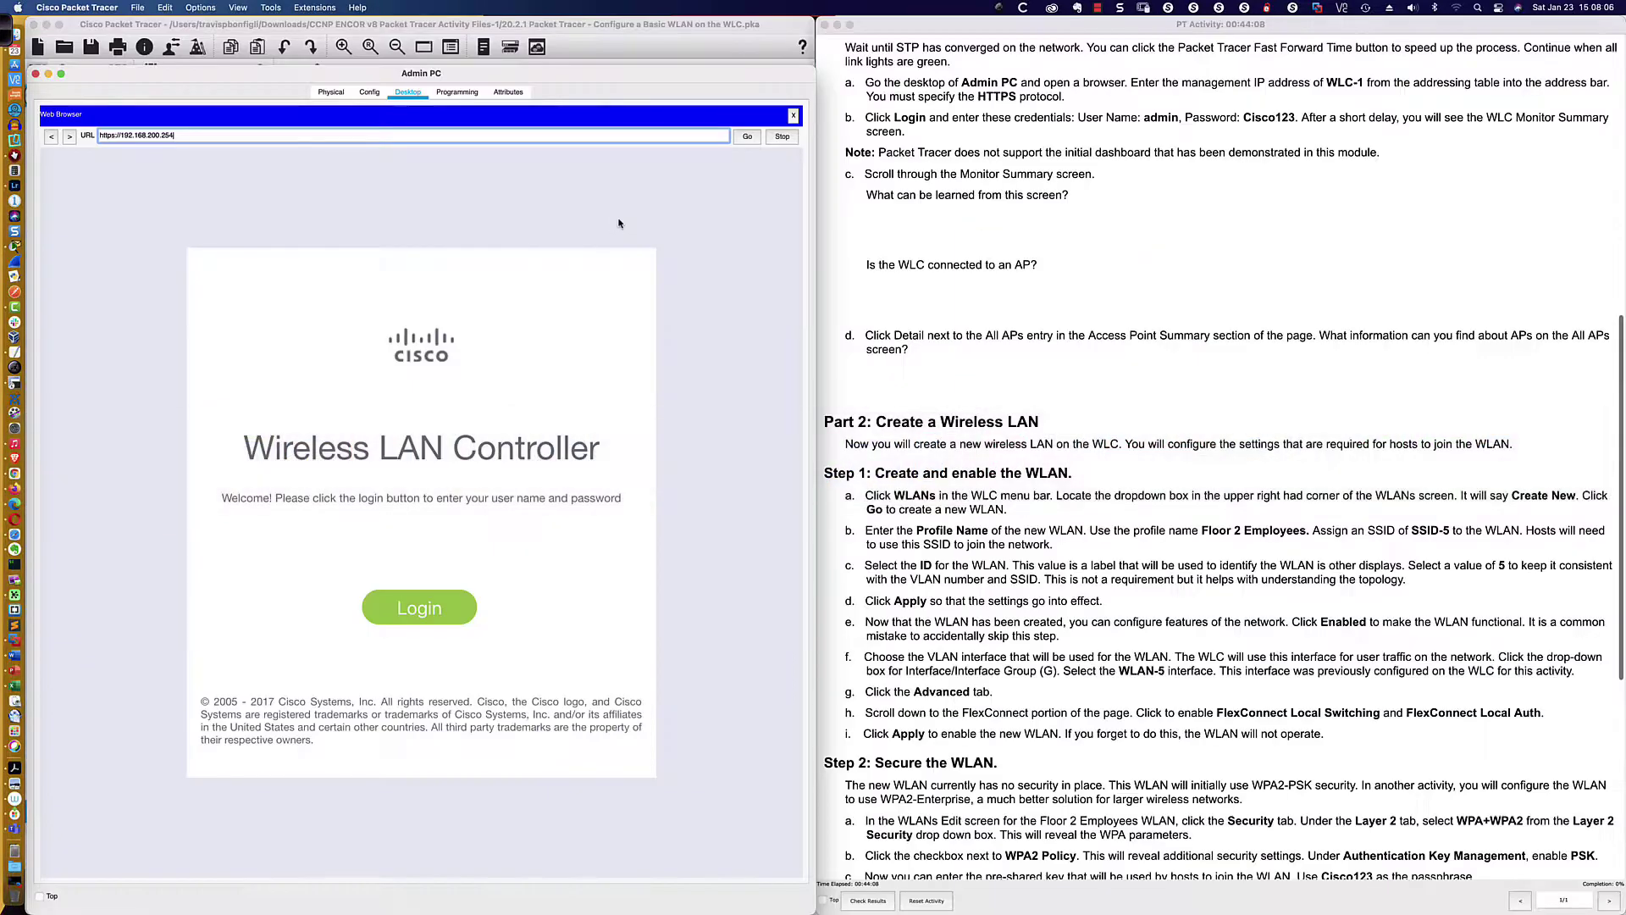
{"action": "left_click", "coordinate": [420, 609]}
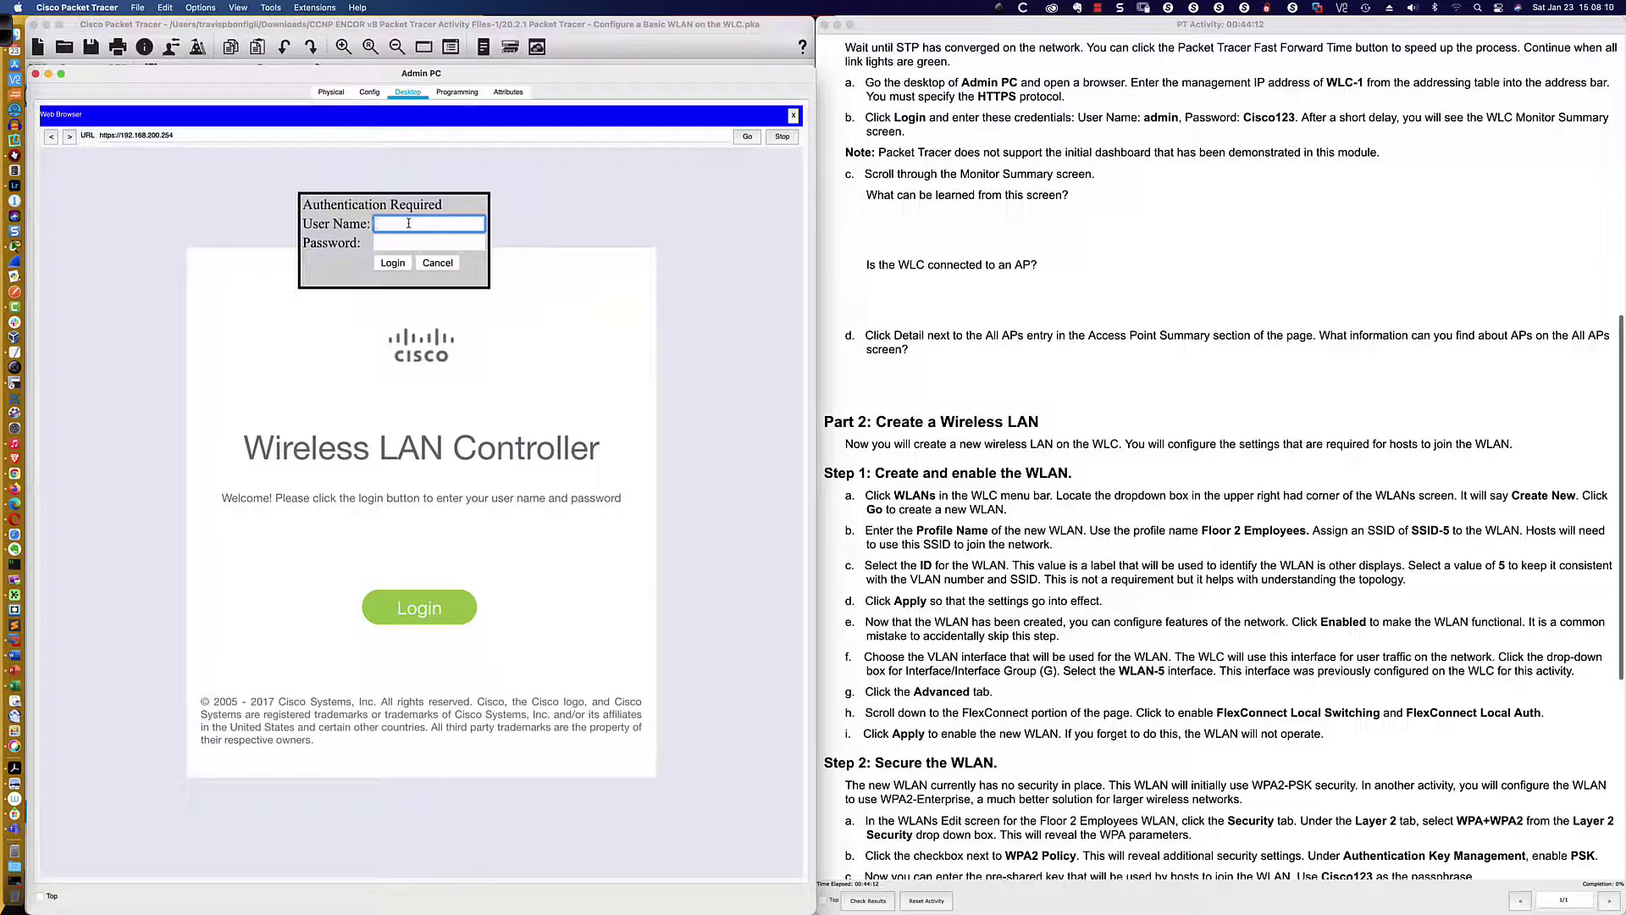
{"action": "type", "text": "admin"}
{"action": "key", "text": "Tab"}
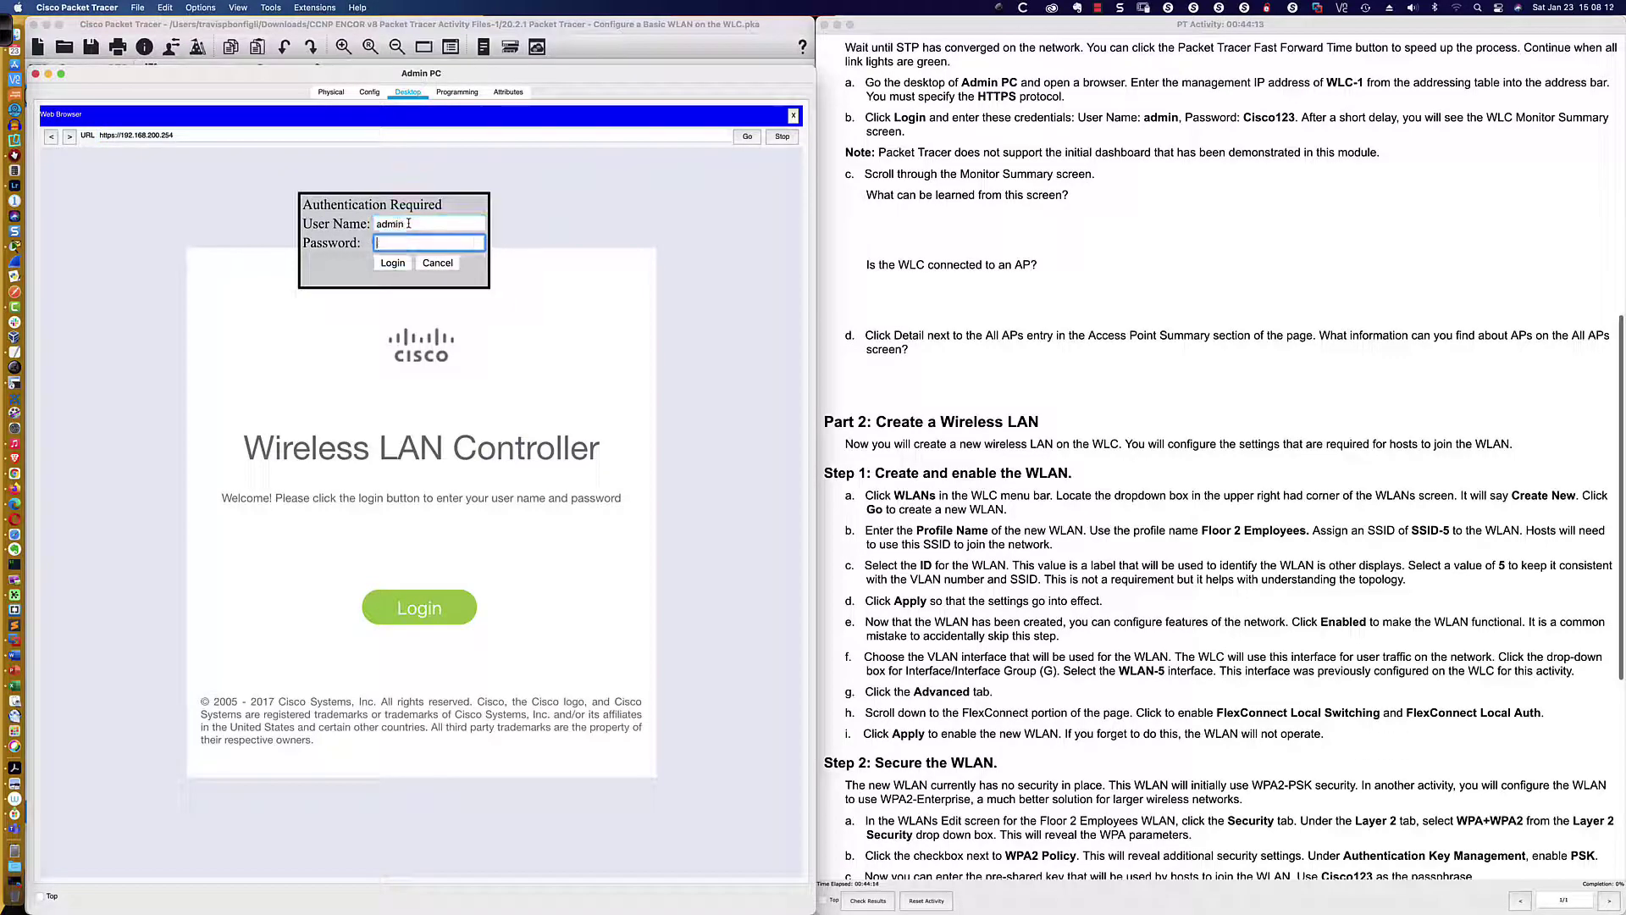
{"action": "type", "text": "Cisco"}
{"action": "key", "text": "Return"}
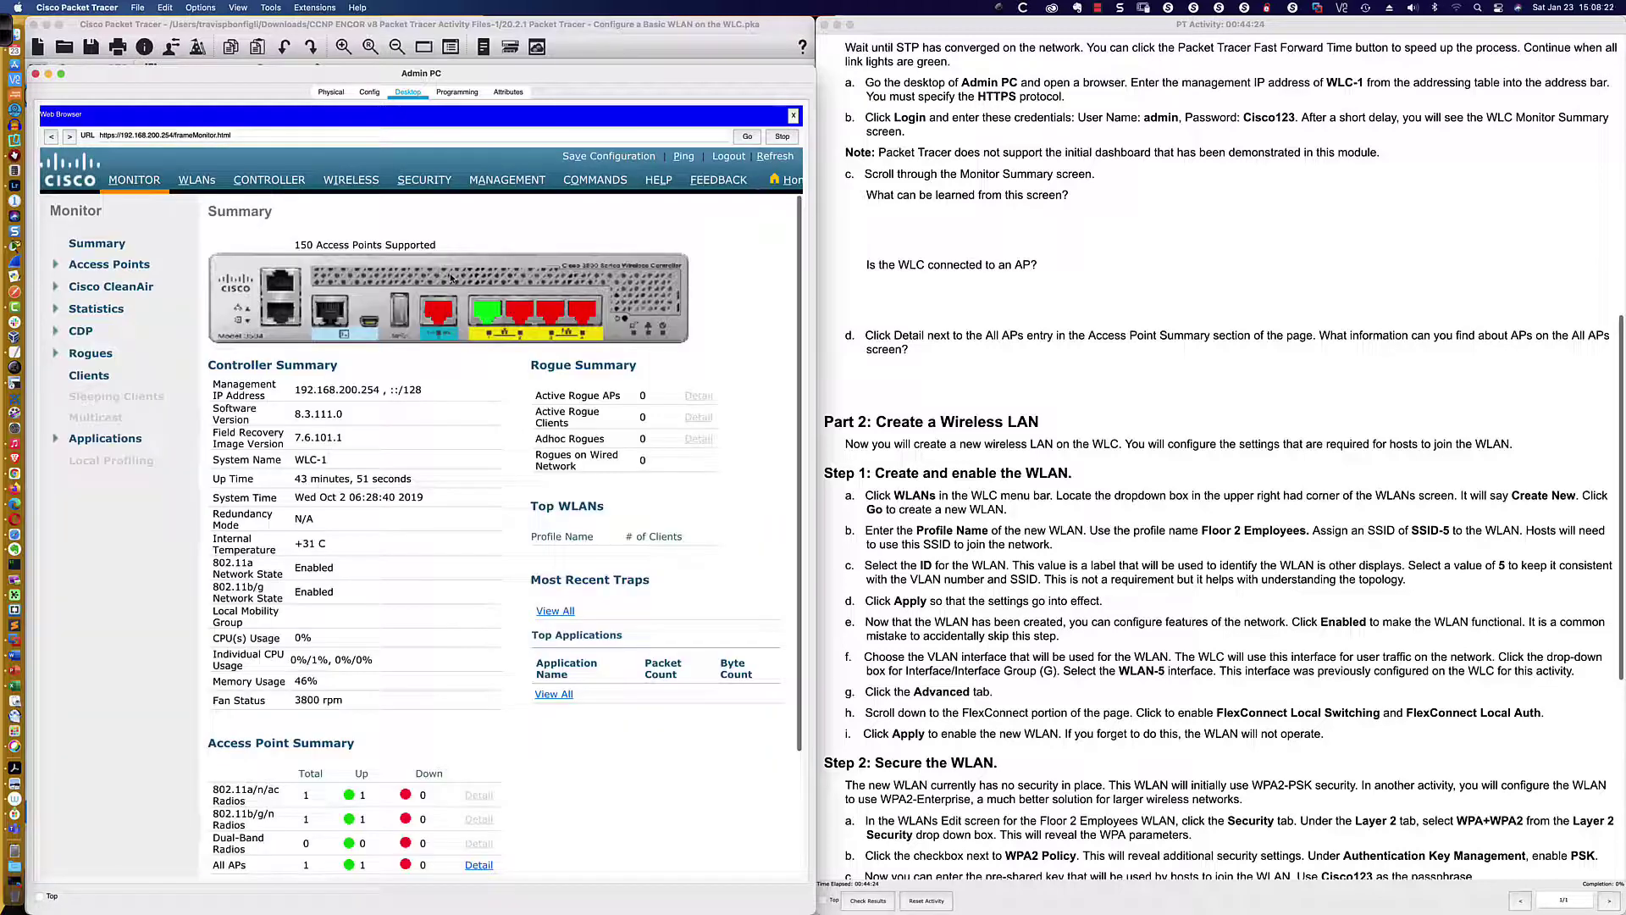
Widen the Admin PC window showing WLC-1's Monitor Summary, then switch to Firefox
{"action": "scroll", "coordinate": [466, 303], "scroll_direction": "down", "scroll_amount": 2}
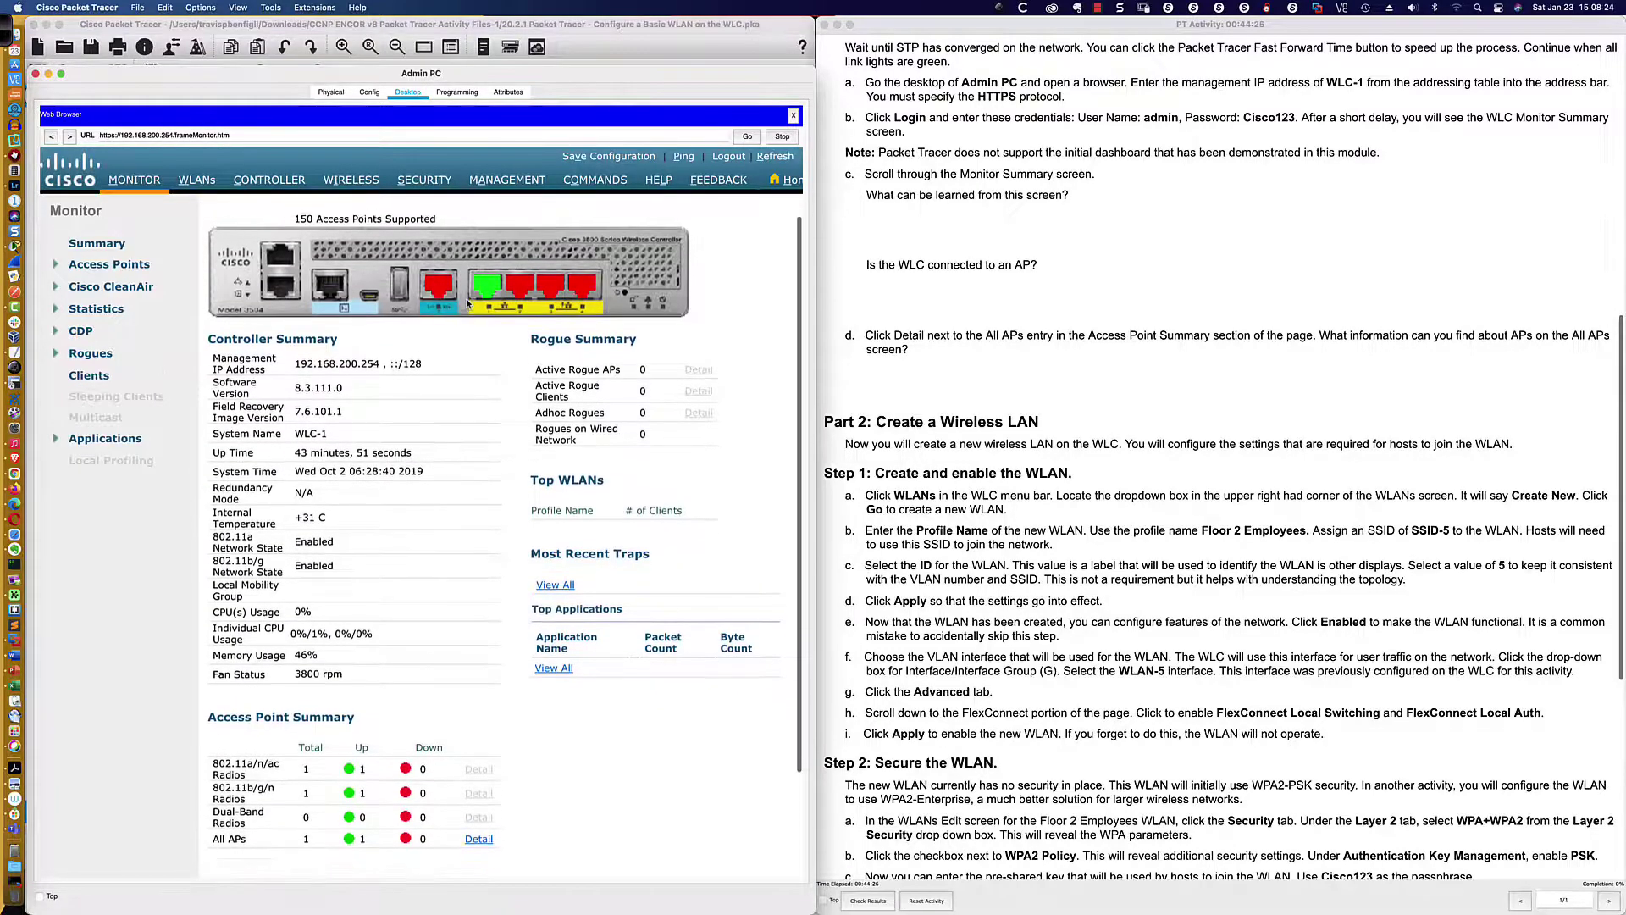
{"action": "scroll", "coordinate": [467, 303], "scroll_direction": "up", "scroll_amount": 2}
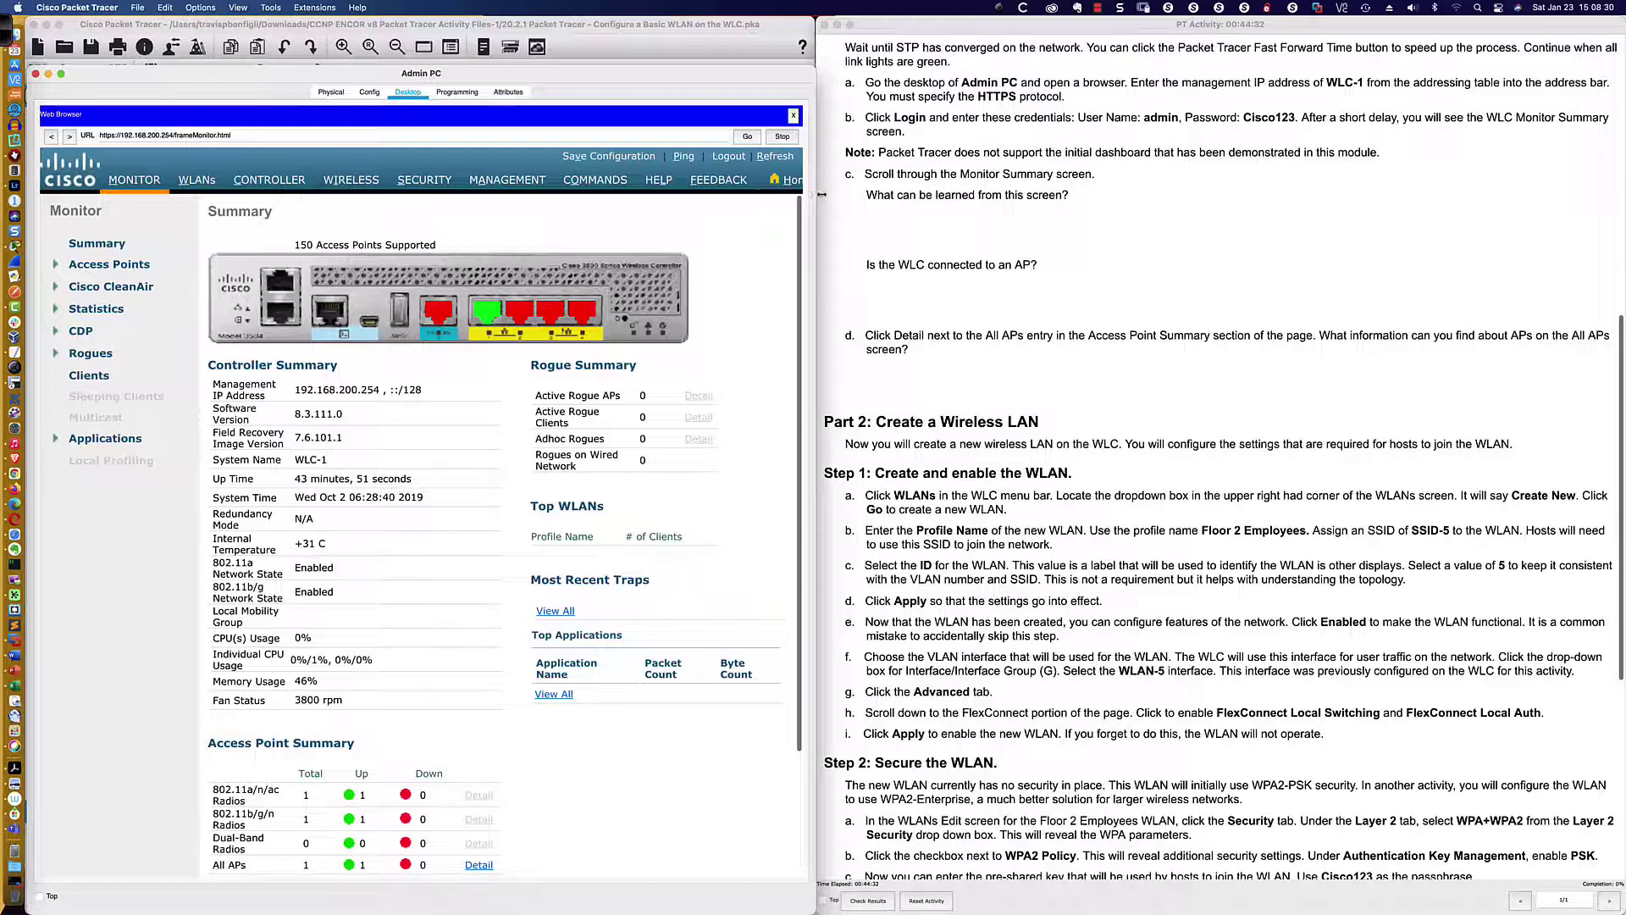
{"action": "left_click_drag", "start_coordinate": [816, 197], "coordinate": [1032, 195]}
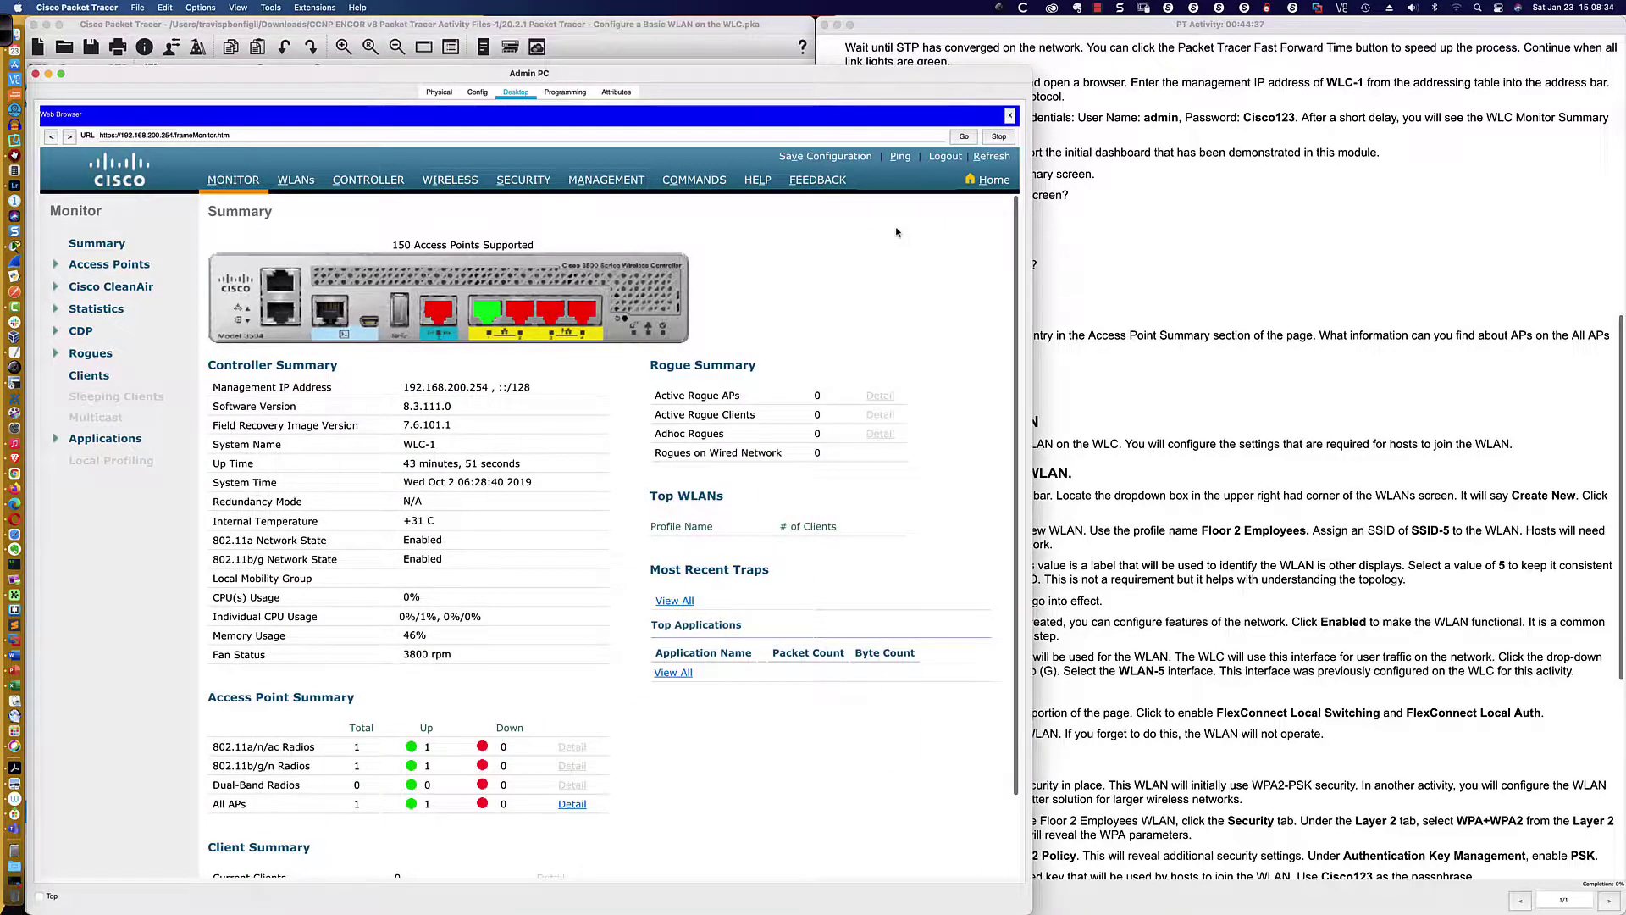
{"action": "key", "text": "super+Tab"}
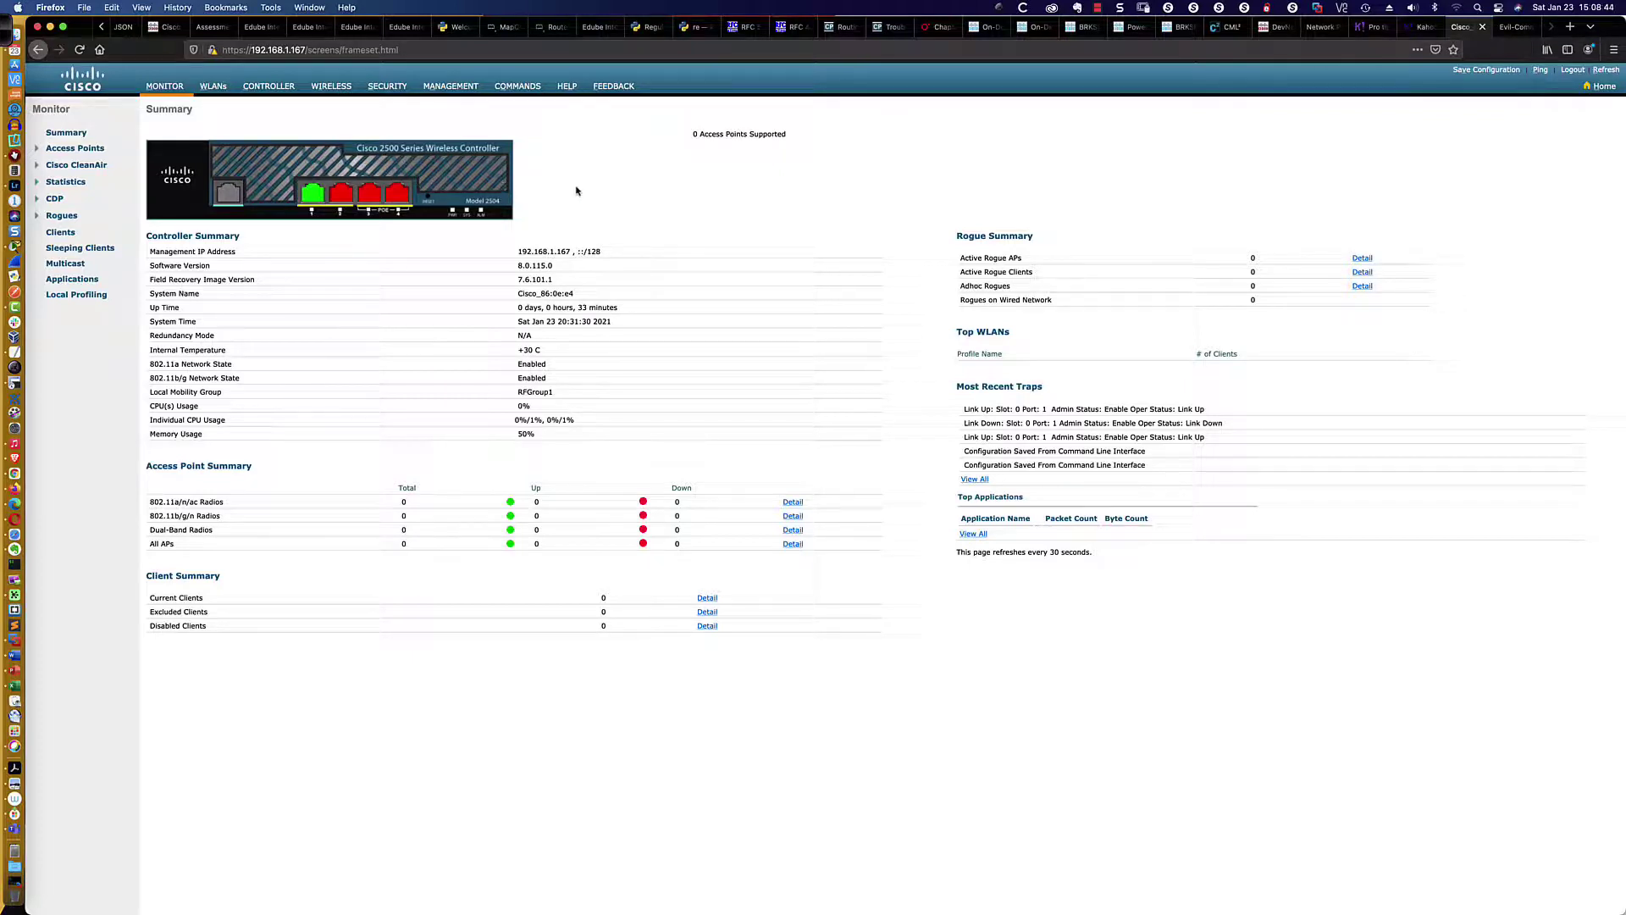
Switch from Firefox back to Packet Tracer's Admin PC browser
{"action": "key", "text": "super+Tab"}
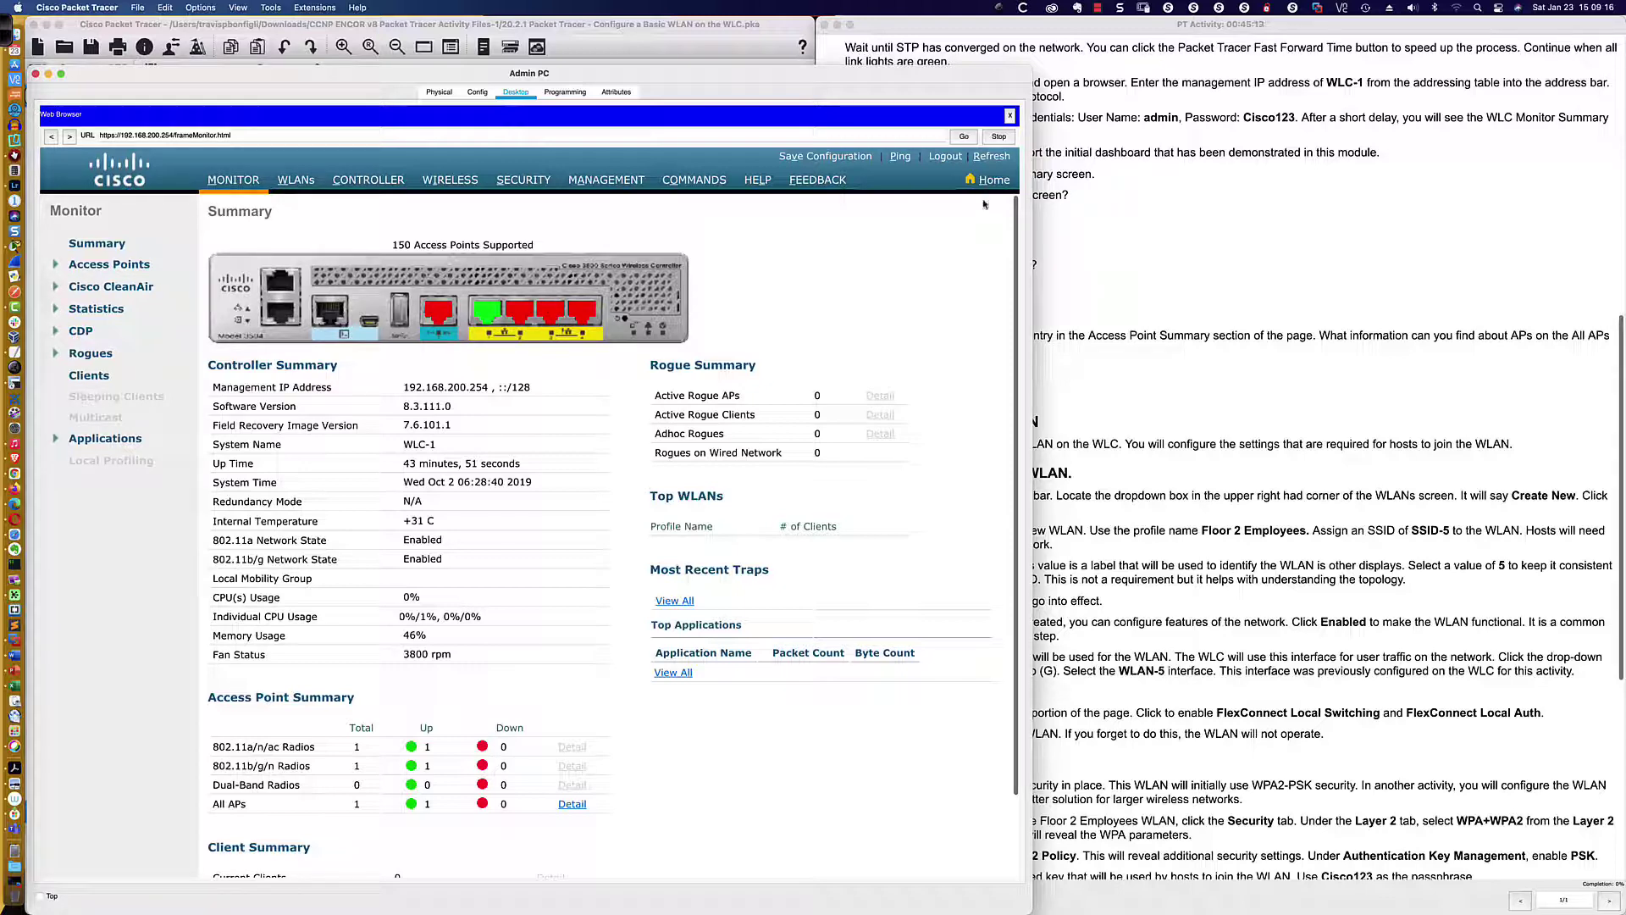
Drag the Admin PC window's top edge down, scroll the instructions, and switch to Firefox
{"action": "left_click_drag", "start_coordinate": [883, 66], "coordinate": [889, 169]}
{"action": "scroll", "coordinate": [1087, 153], "scroll_direction": "down", "scroll_amount": 3}
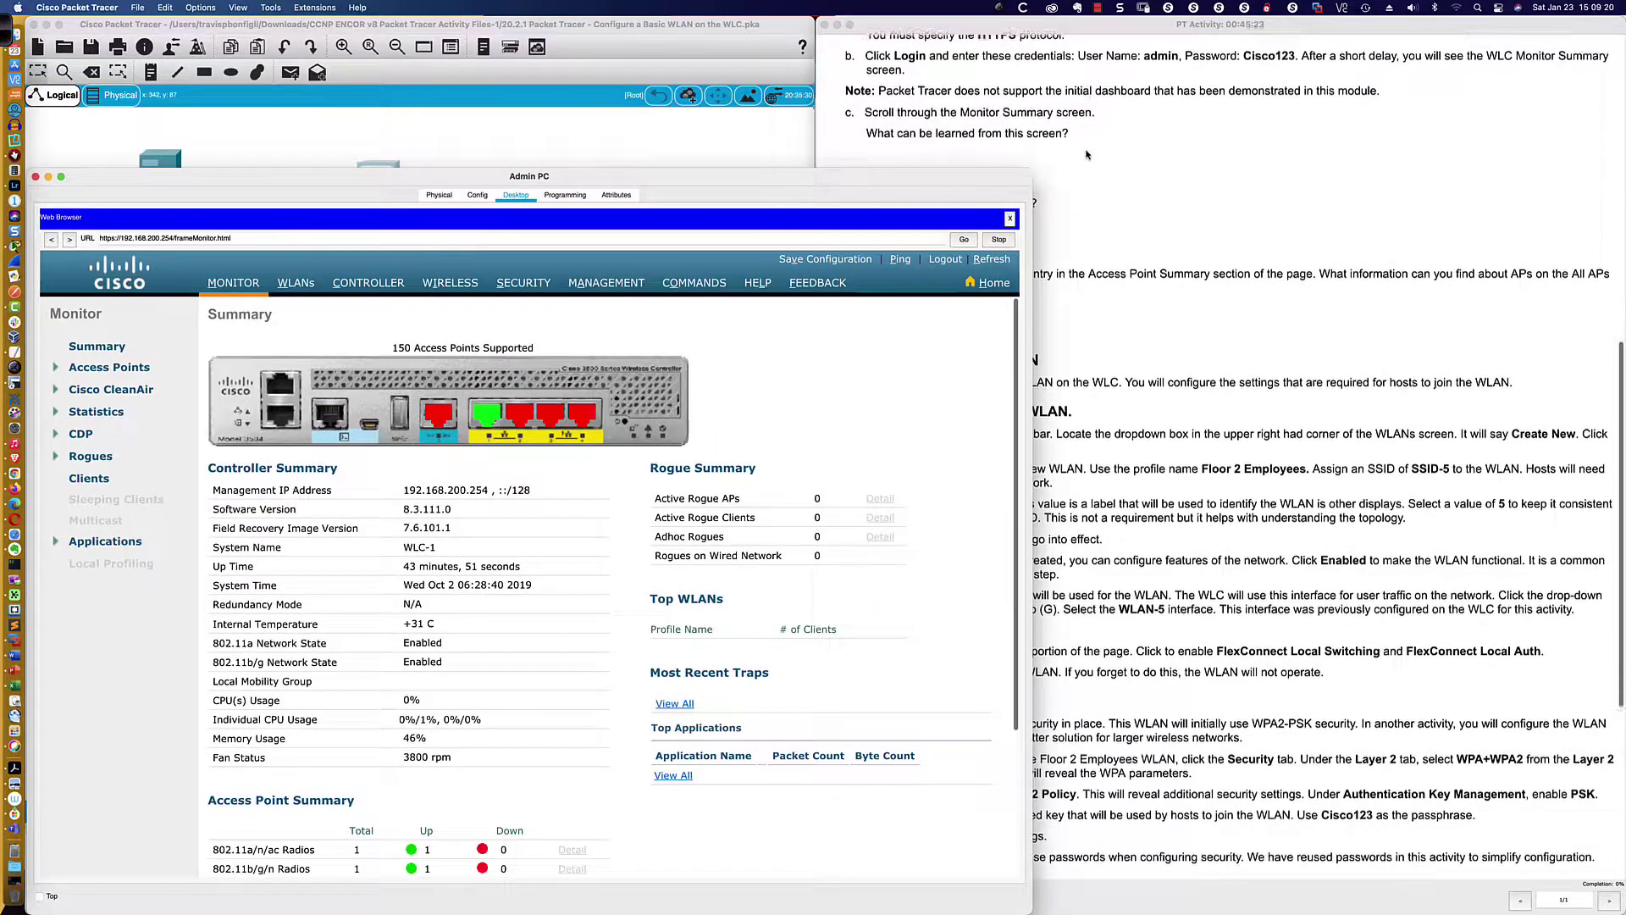
{"action": "scroll", "coordinate": [1089, 153], "scroll_direction": "down", "scroll_amount": 1}
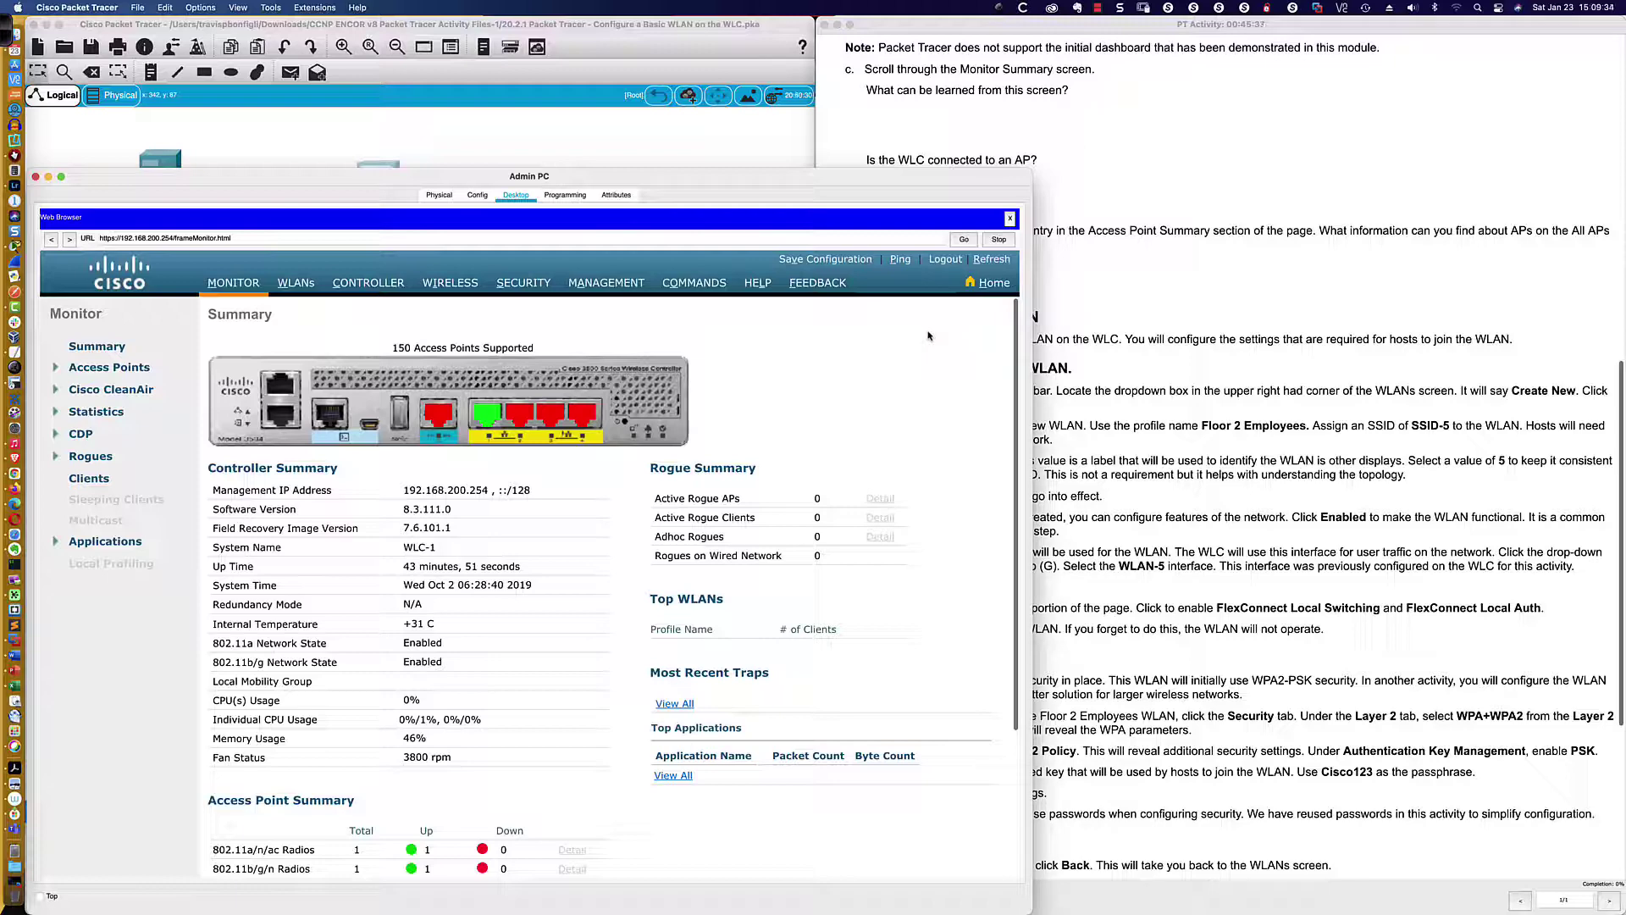
{"action": "key", "text": "super+Tab"}
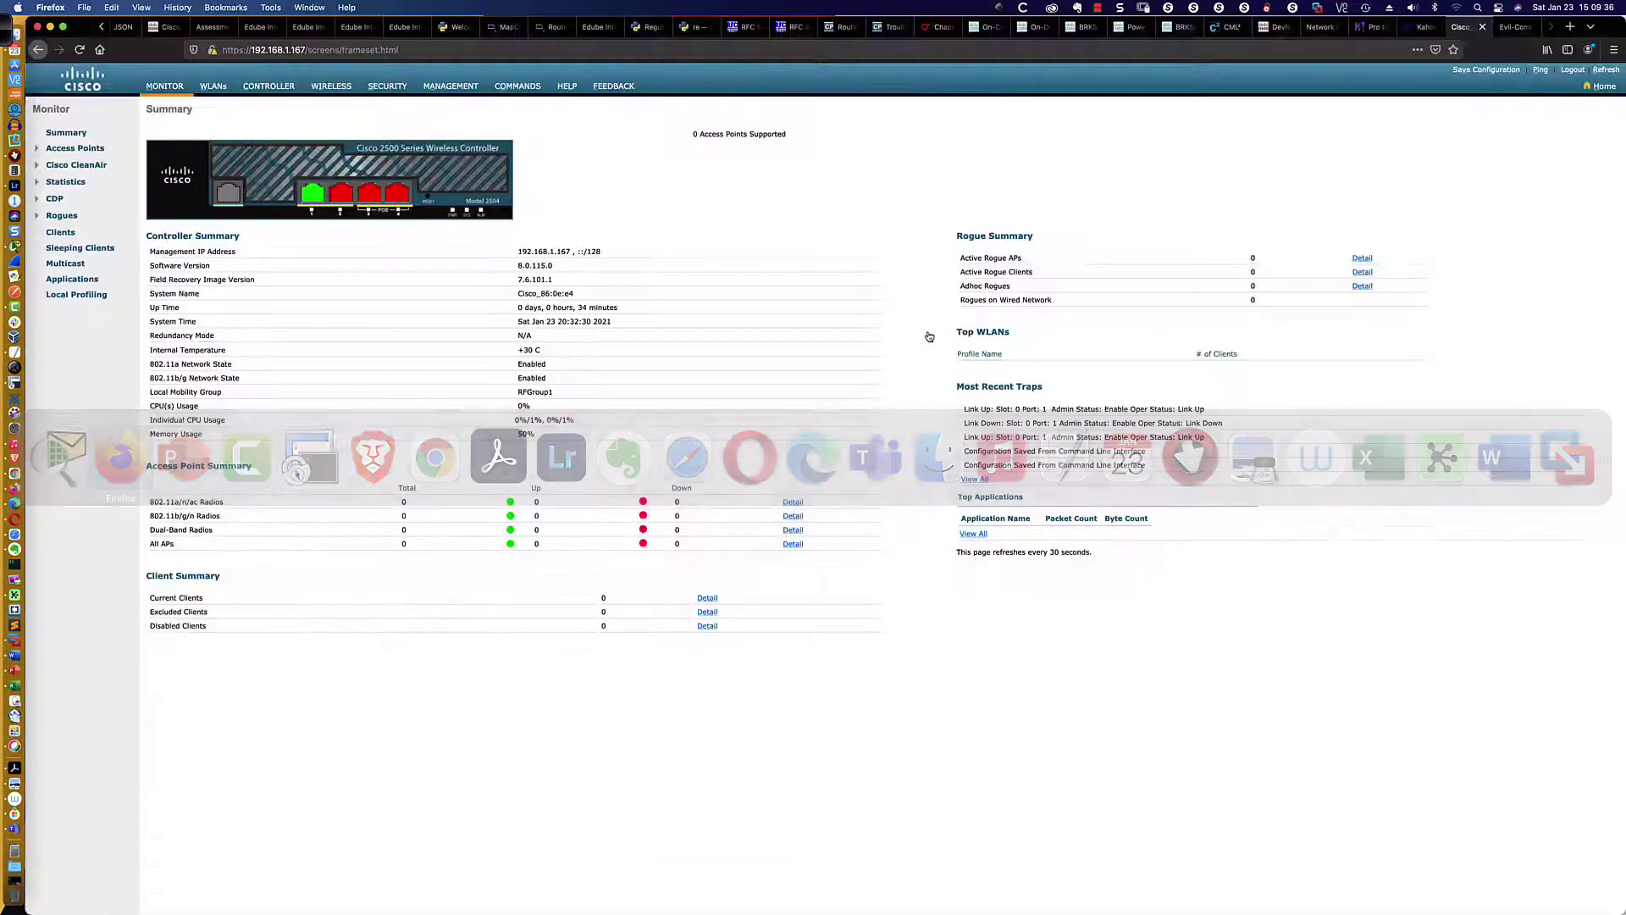
View the real controller's Home dashboard, return to its Monitor Summary, then switch to Packet Tracer
{"action": "left_click", "coordinate": [1600, 86]}
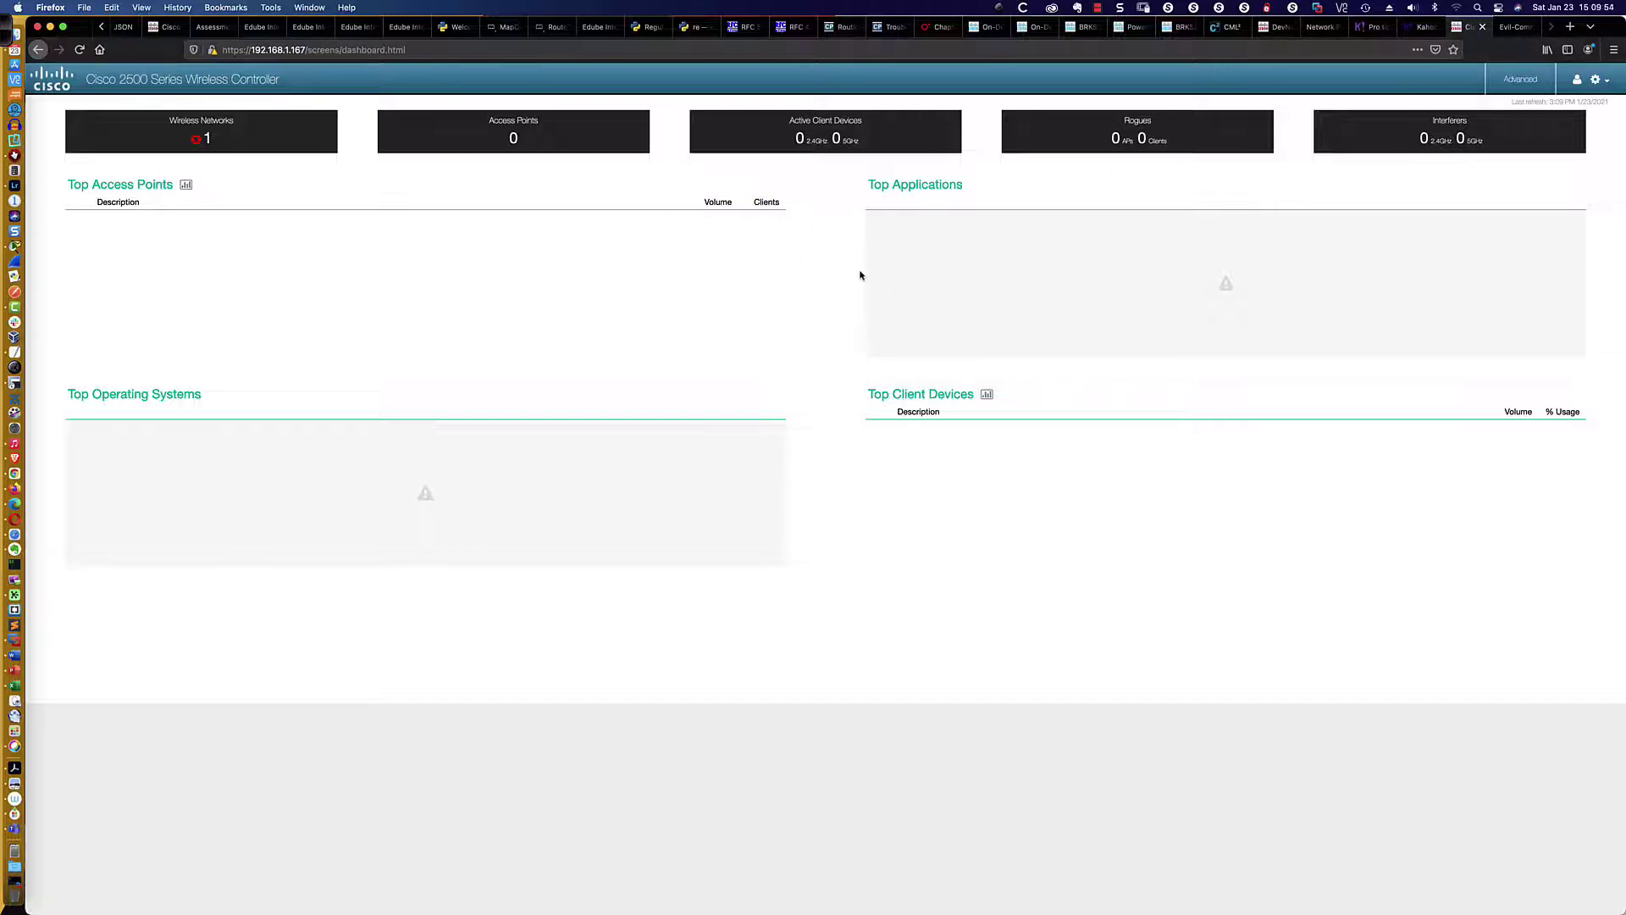
{"action": "left_click", "coordinate": [1539, 78]}
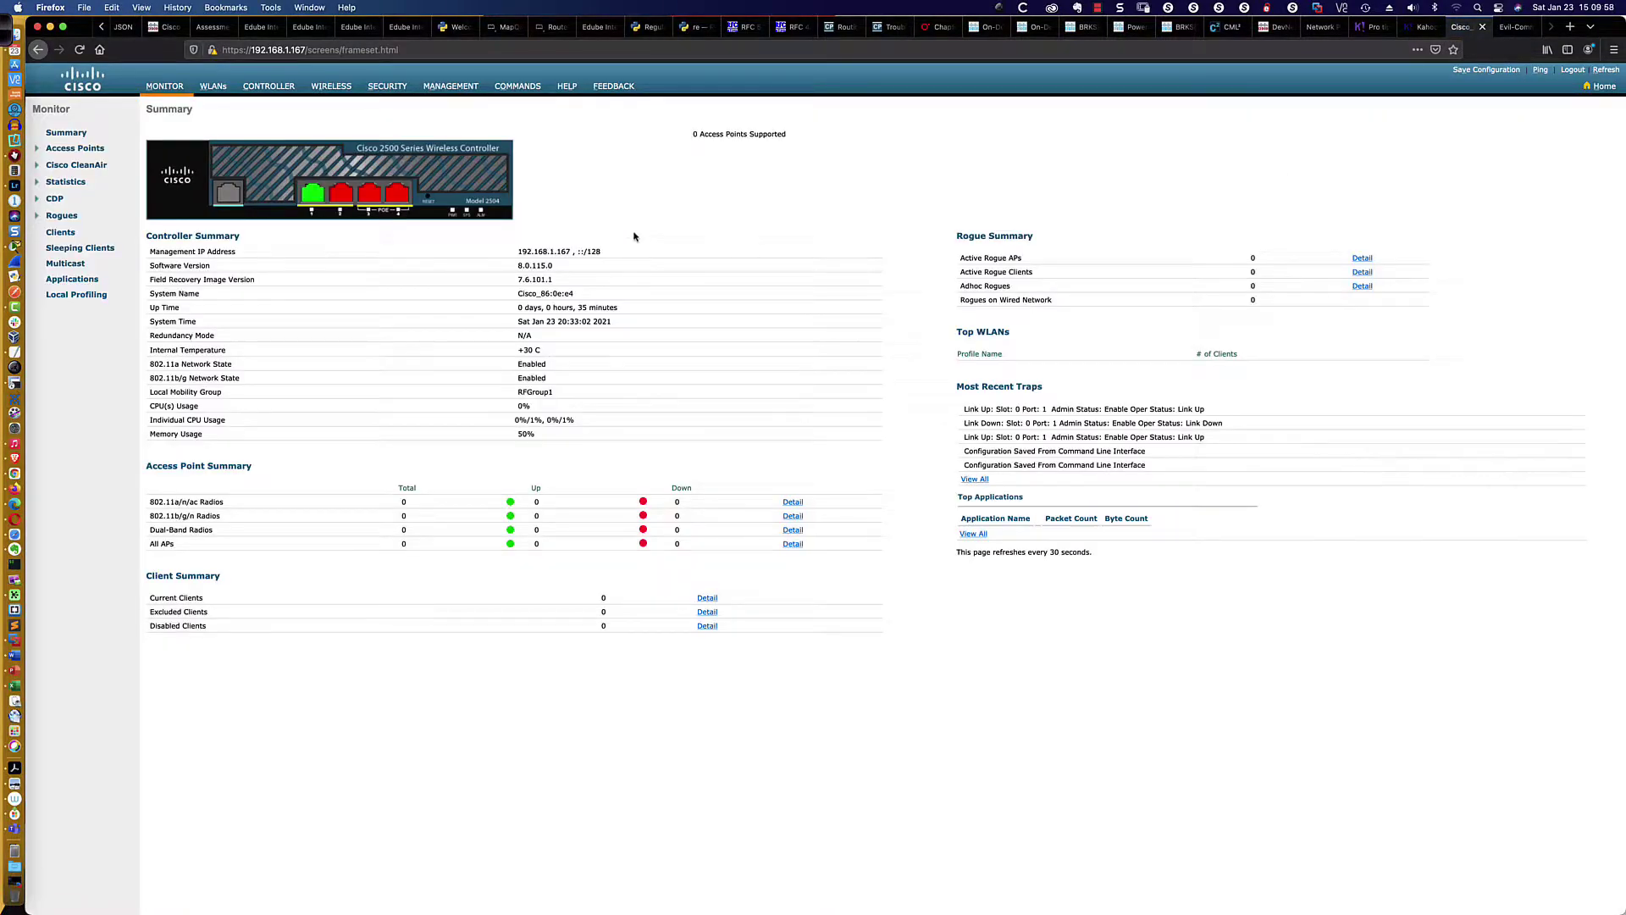
{"action": "key", "text": "super+Tab"}
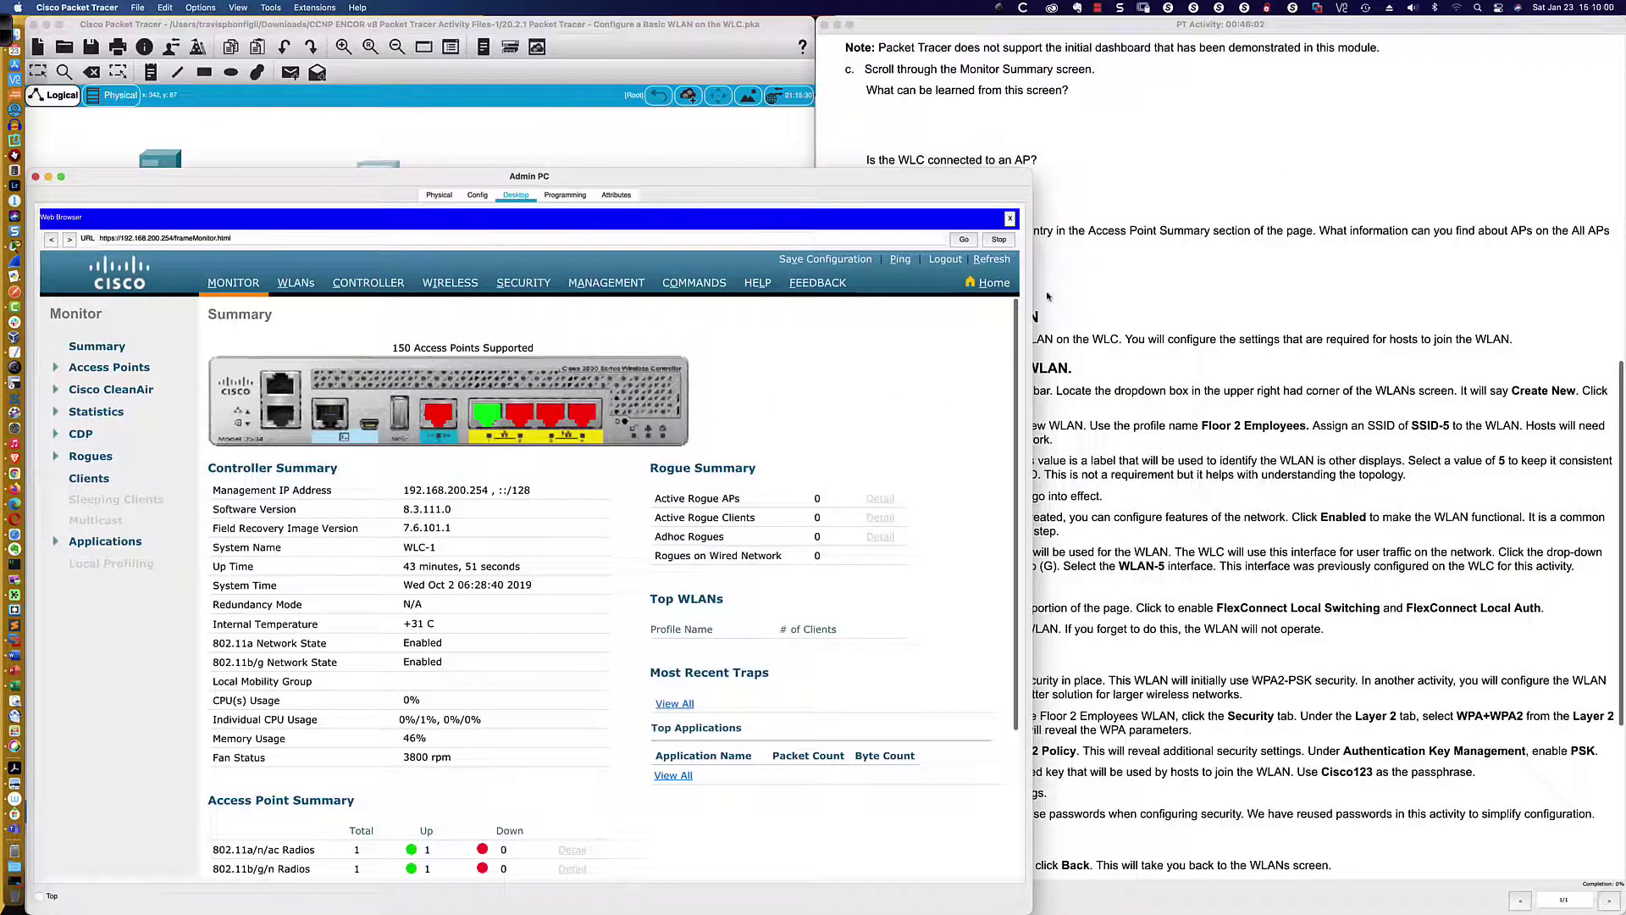
Scroll WLC-1's Monitor Summary down to the Access Point Summary showing 1 AP up
{"action": "scroll", "coordinate": [1112, 249], "scroll_direction": "down", "scroll_amount": 1}
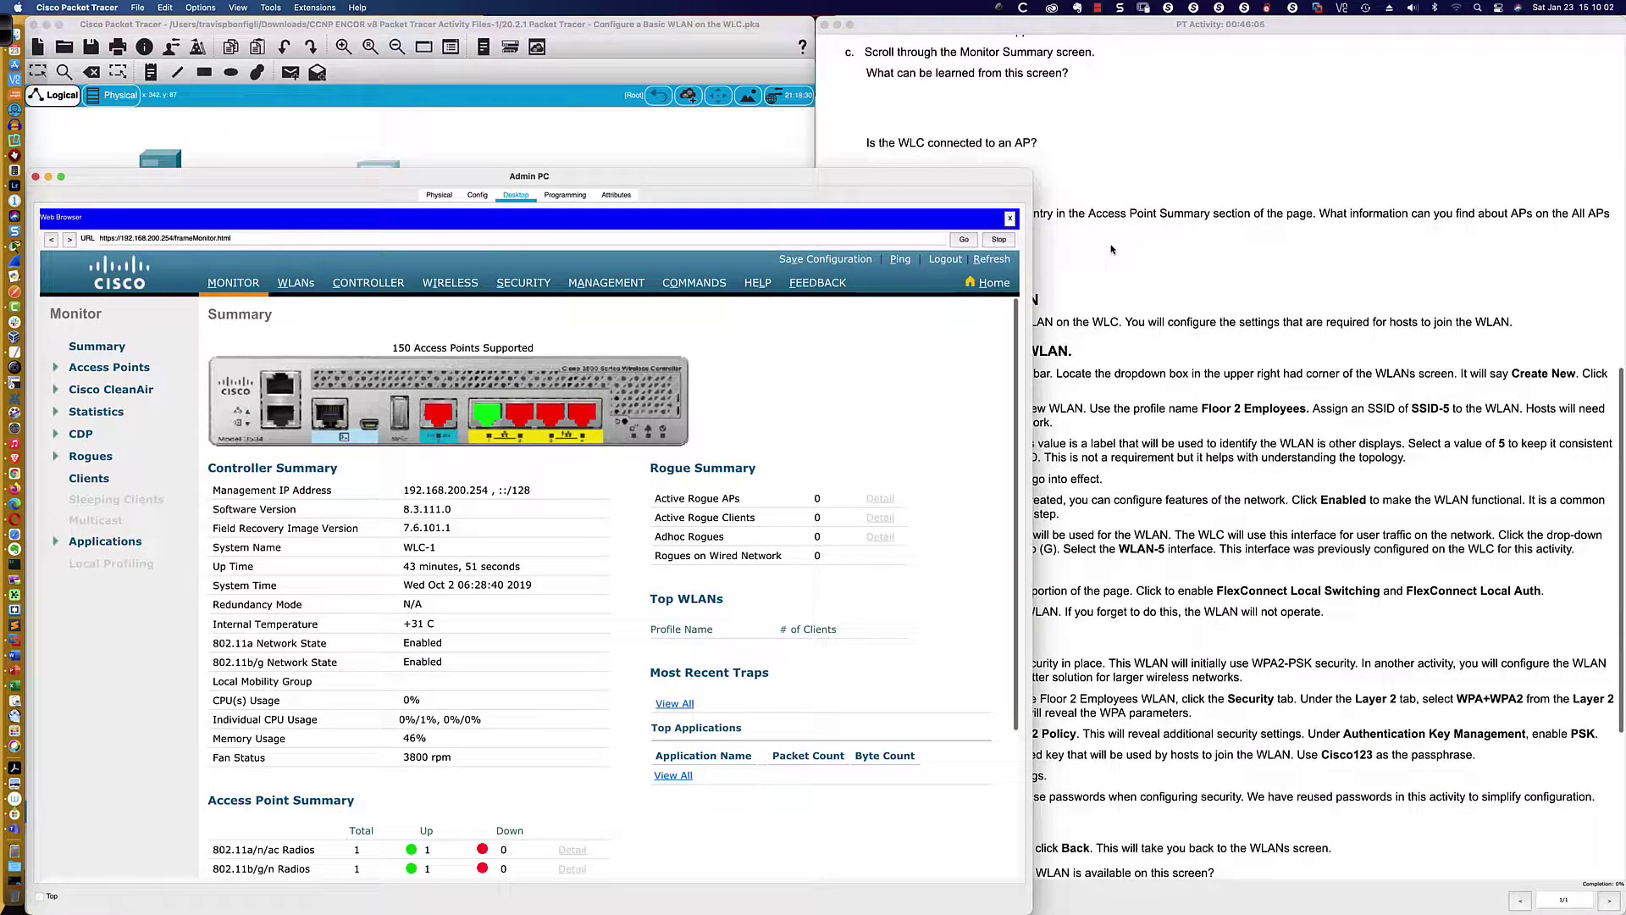
{"action": "scroll", "coordinate": [1112, 249], "scroll_direction": "down", "scroll_amount": 1}
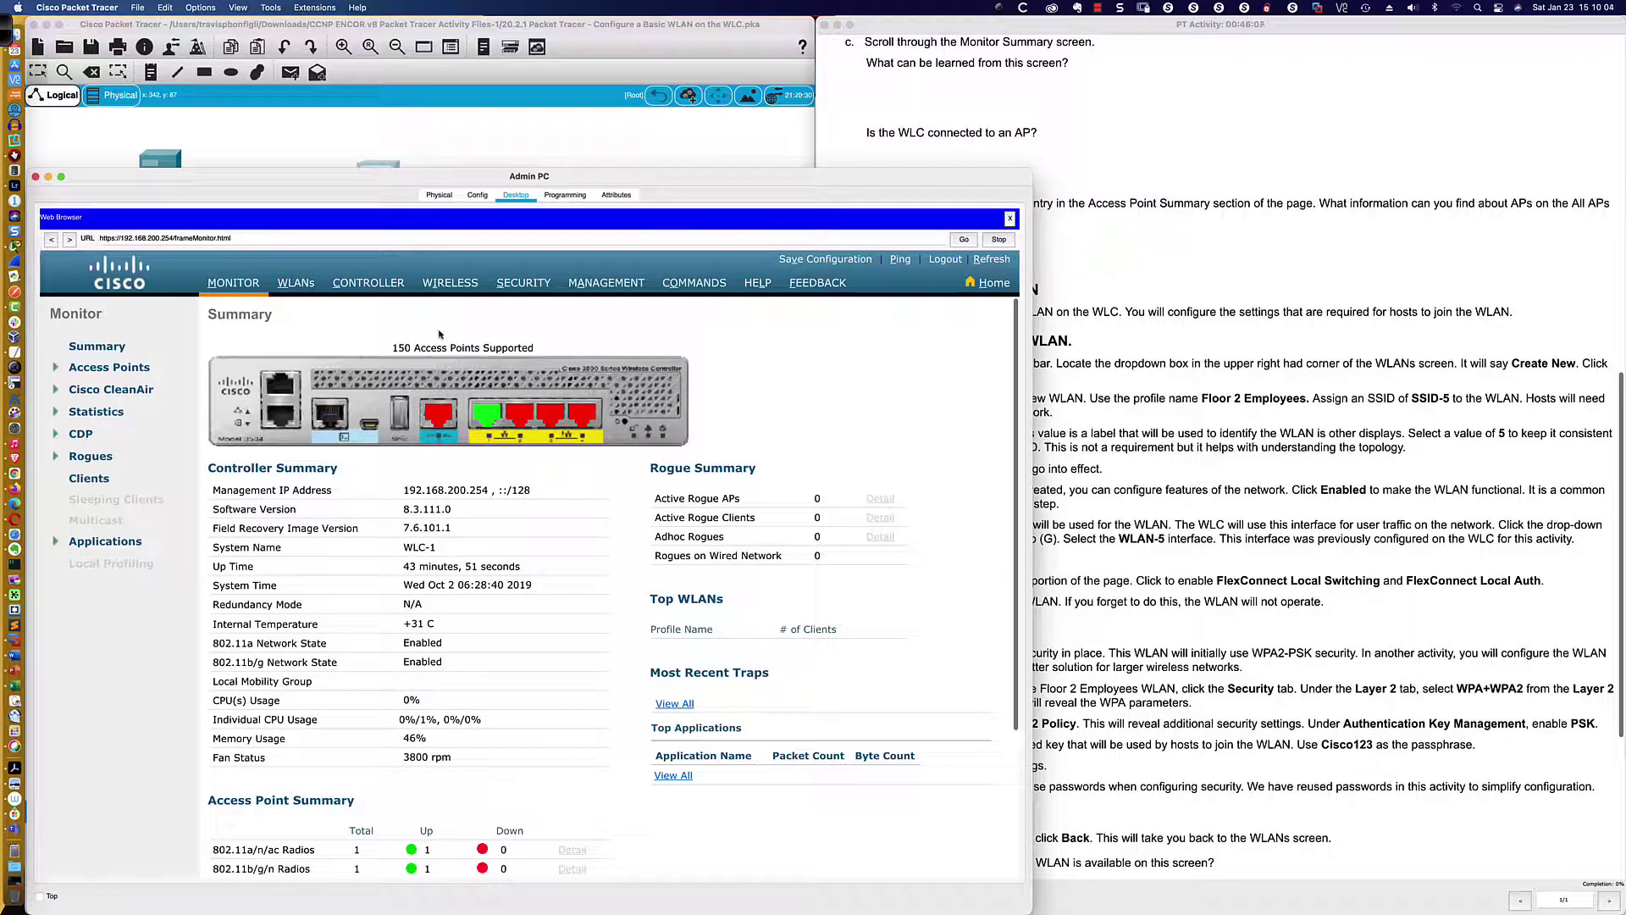
{"action": "left_click_drag", "start_coordinate": [207, 315], "coordinate": [285, 318]}
{"action": "scroll", "coordinate": [299, 350], "scroll_direction": "down", "scroll_amount": 3}
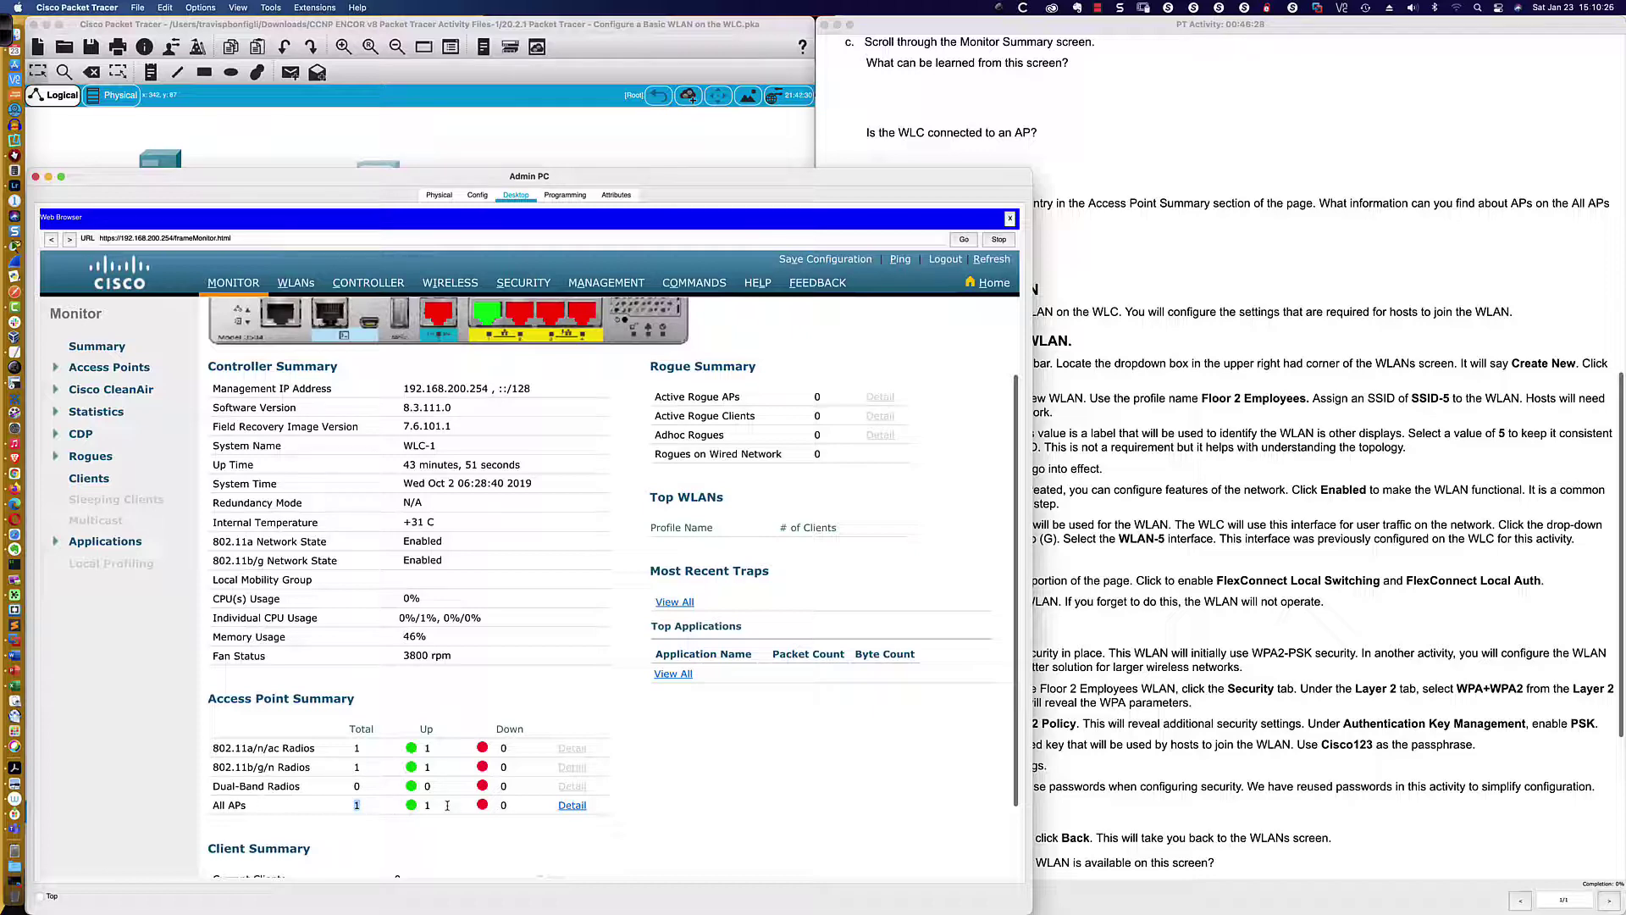
Open the All APs list and scroll across LAP-1's columns to its primary software version
{"action": "left_click", "coordinate": [568, 806]}
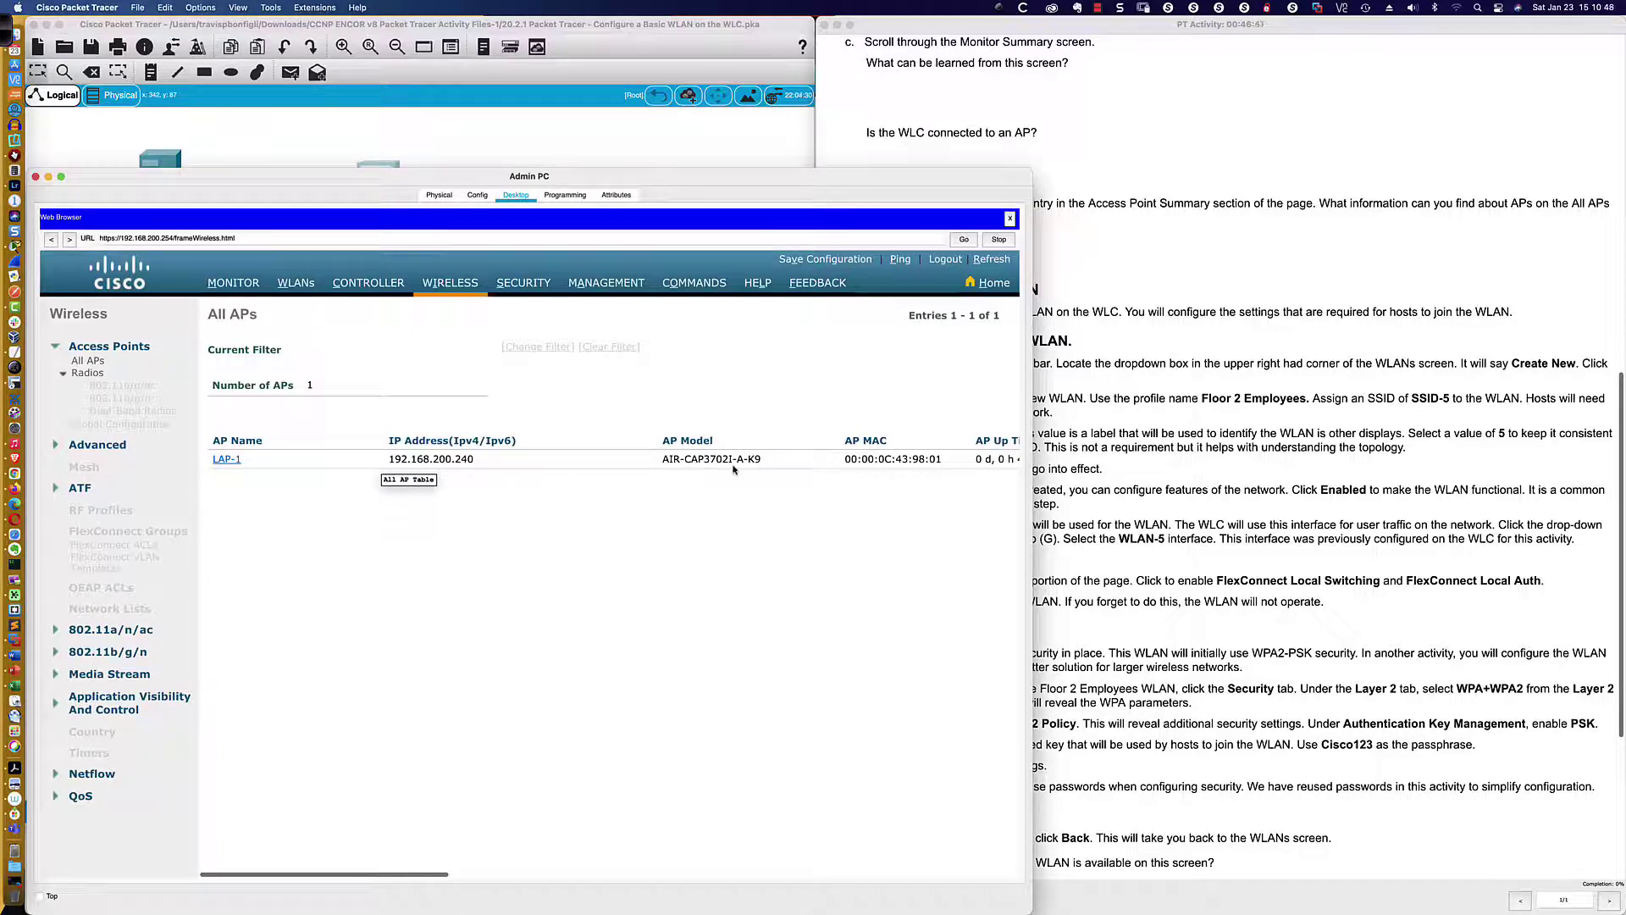
{"action": "scroll", "coordinate": [824, 470], "scroll_direction": "right", "scroll_amount": 5}
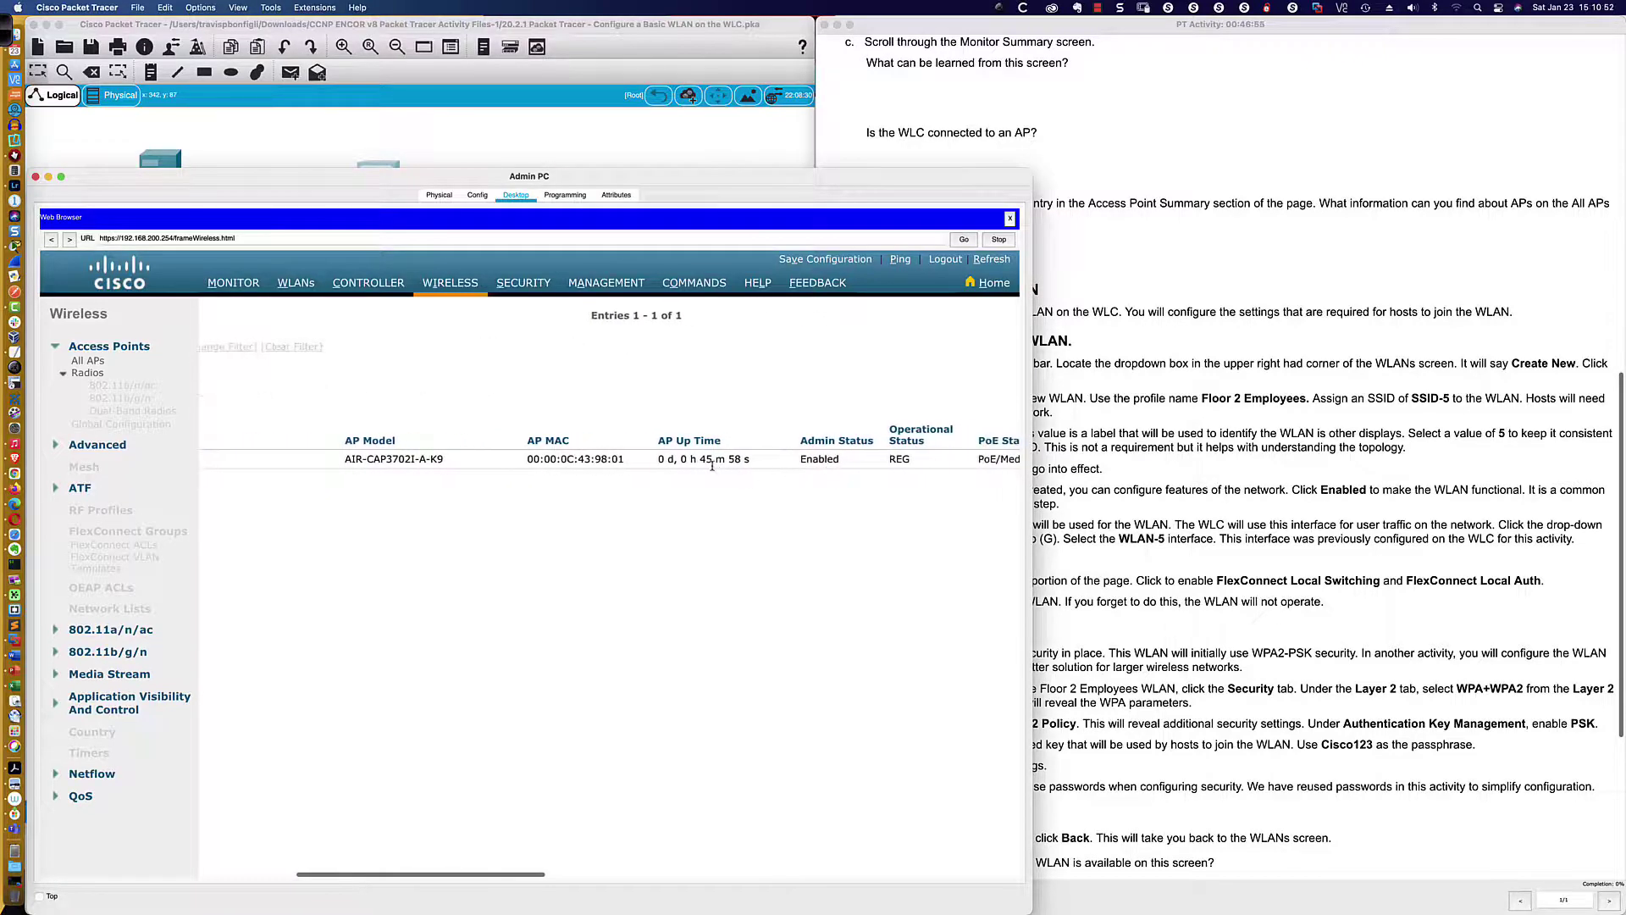
{"action": "scroll", "coordinate": [712, 465], "scroll_direction": "right", "scroll_amount": 2}
{"action": "scroll", "coordinate": [712, 465], "scroll_direction": "right", "scroll_amount": 3}
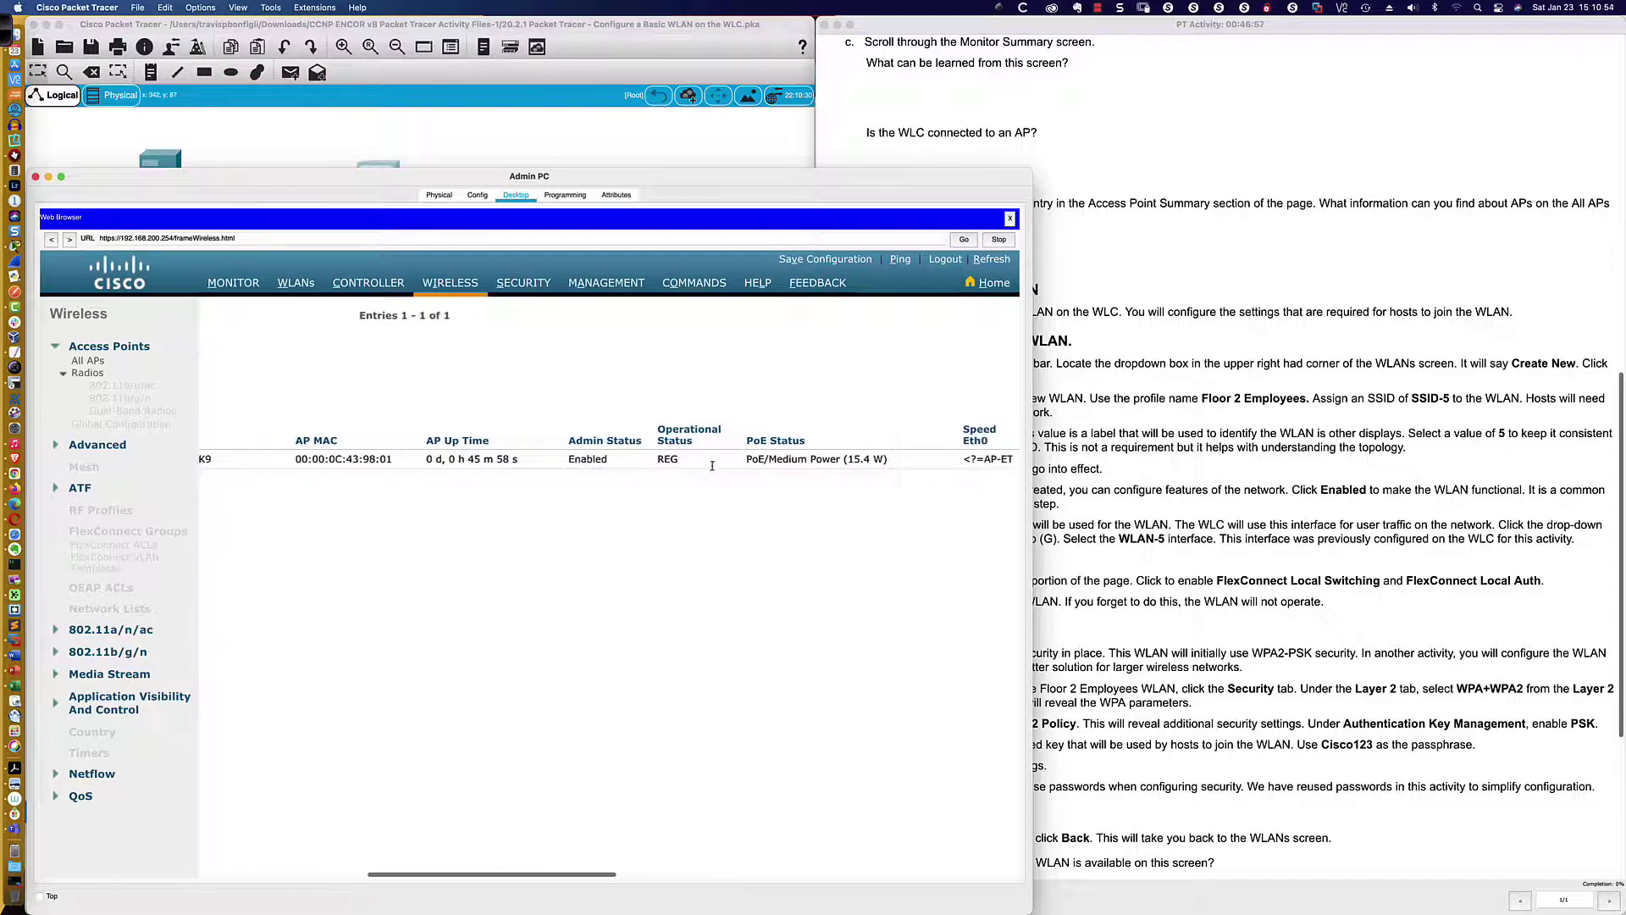
{"action": "scroll", "coordinate": [713, 465], "scroll_direction": "right", "scroll_amount": 1}
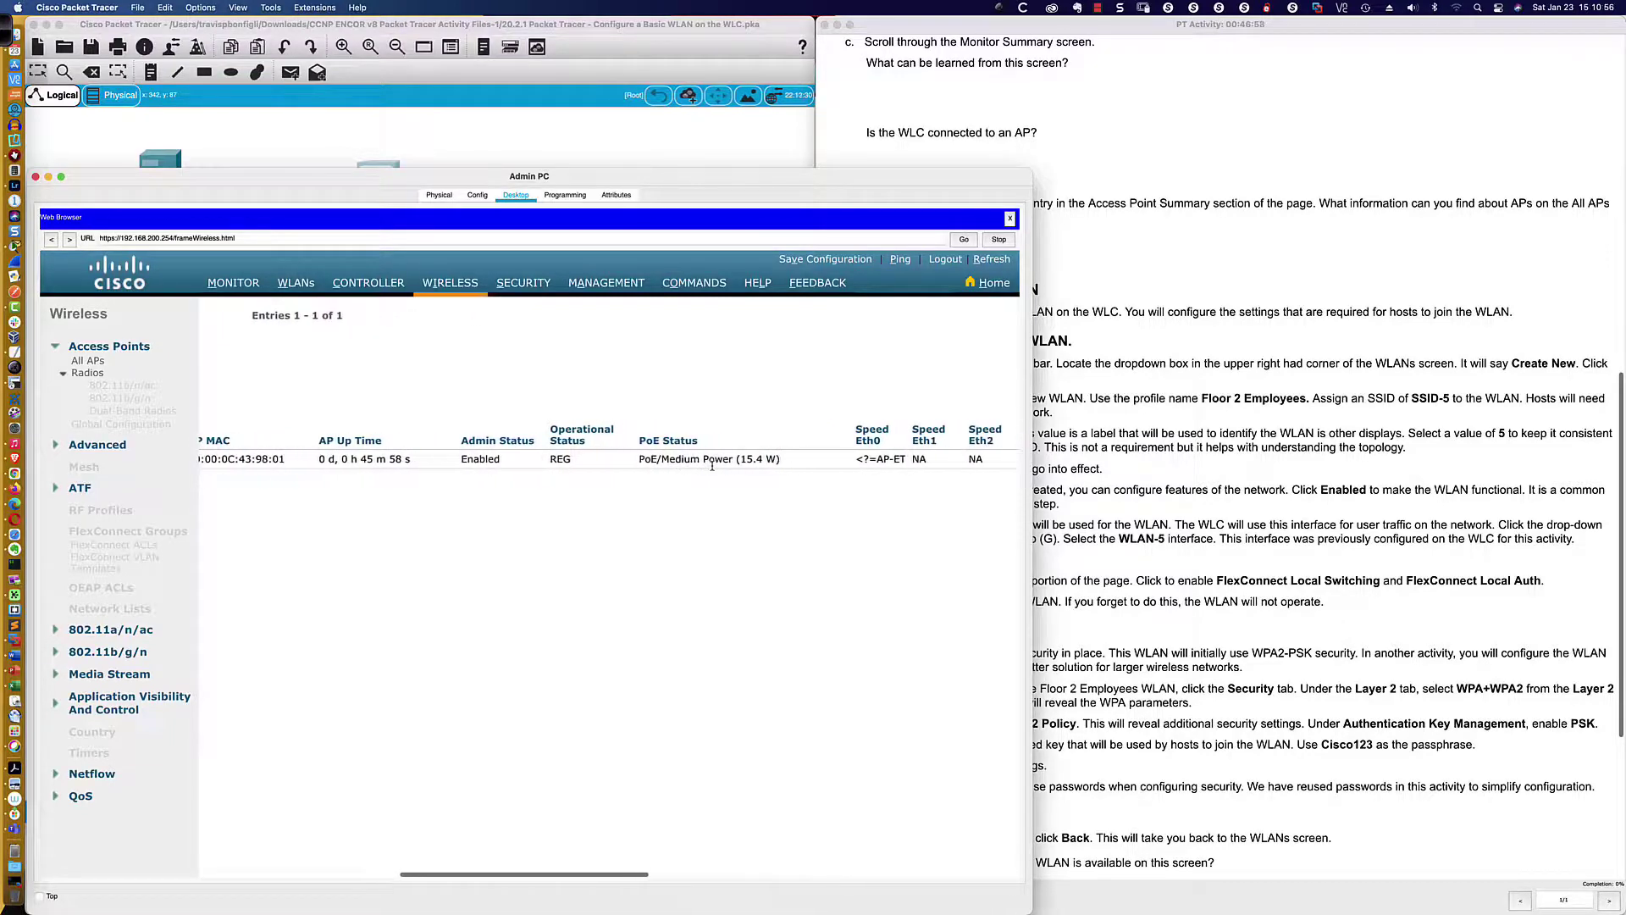
{"action": "scroll", "coordinate": [712, 465], "scroll_direction": "right", "scroll_amount": 5}
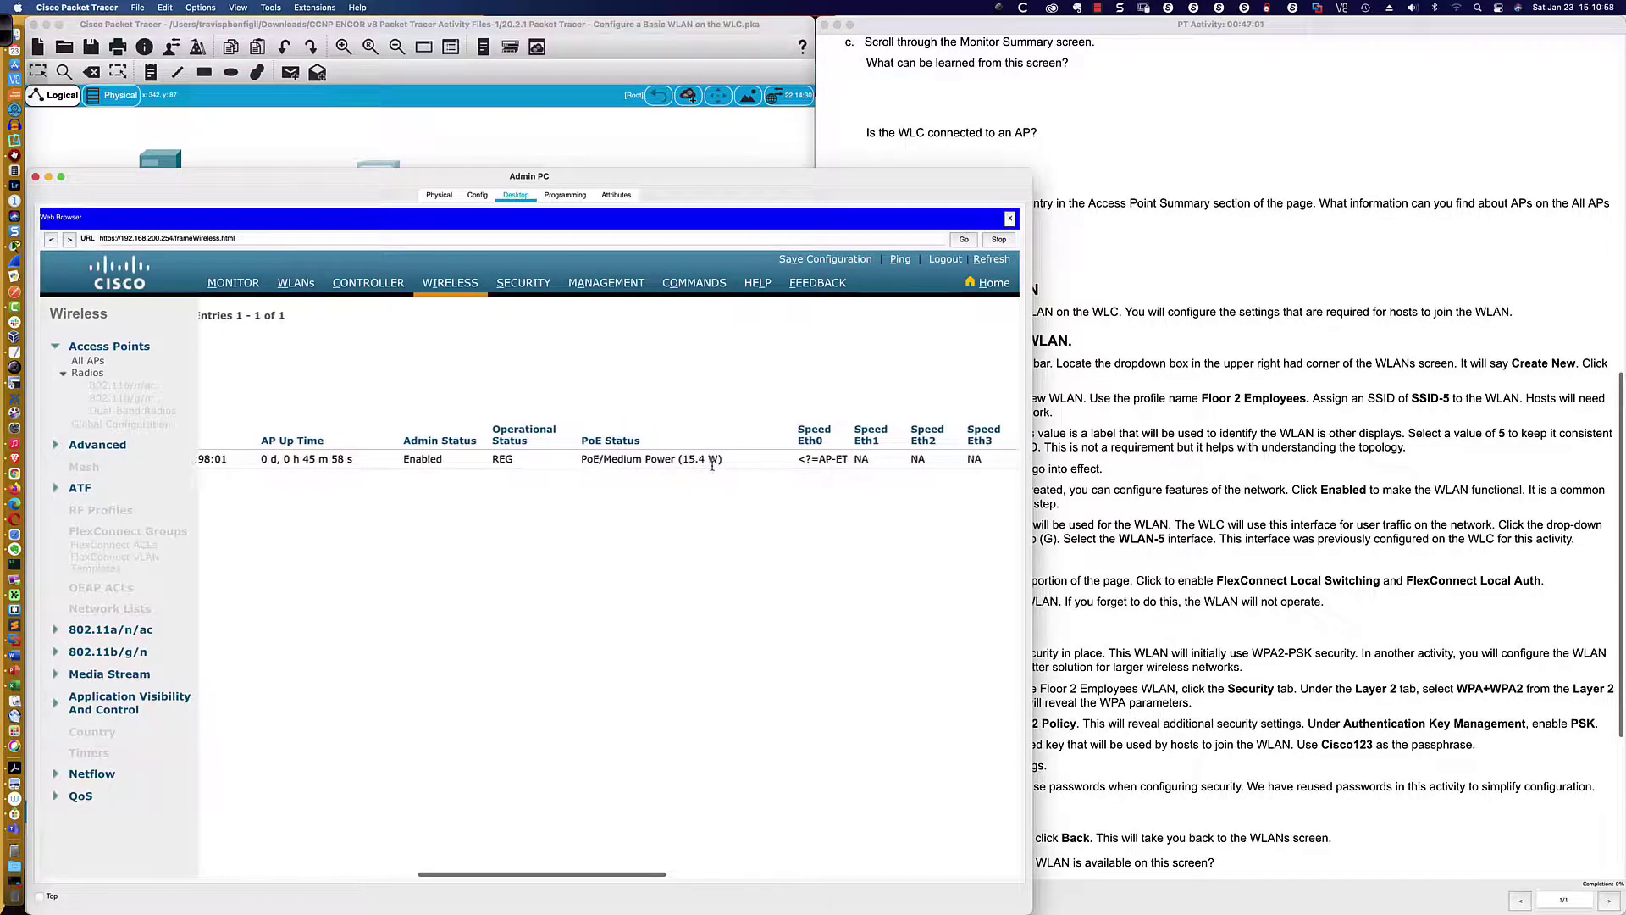
{"action": "scroll", "coordinate": [712, 465], "scroll_direction": "right", "scroll_amount": 2}
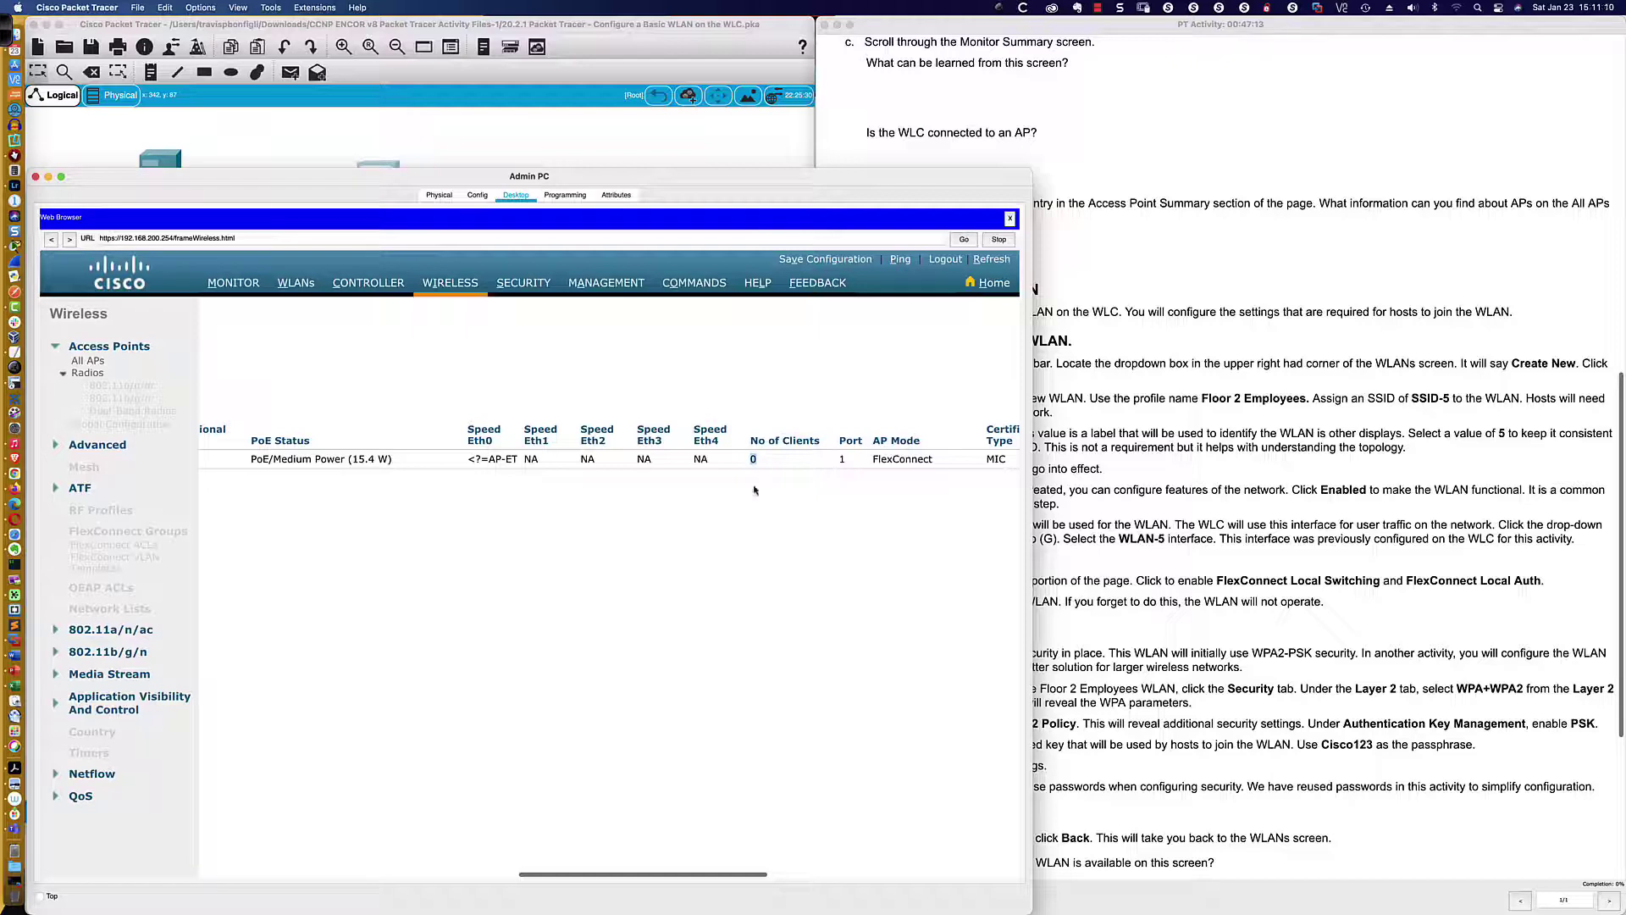
{"action": "scroll", "coordinate": [754, 490], "scroll_direction": "right", "scroll_amount": 5}
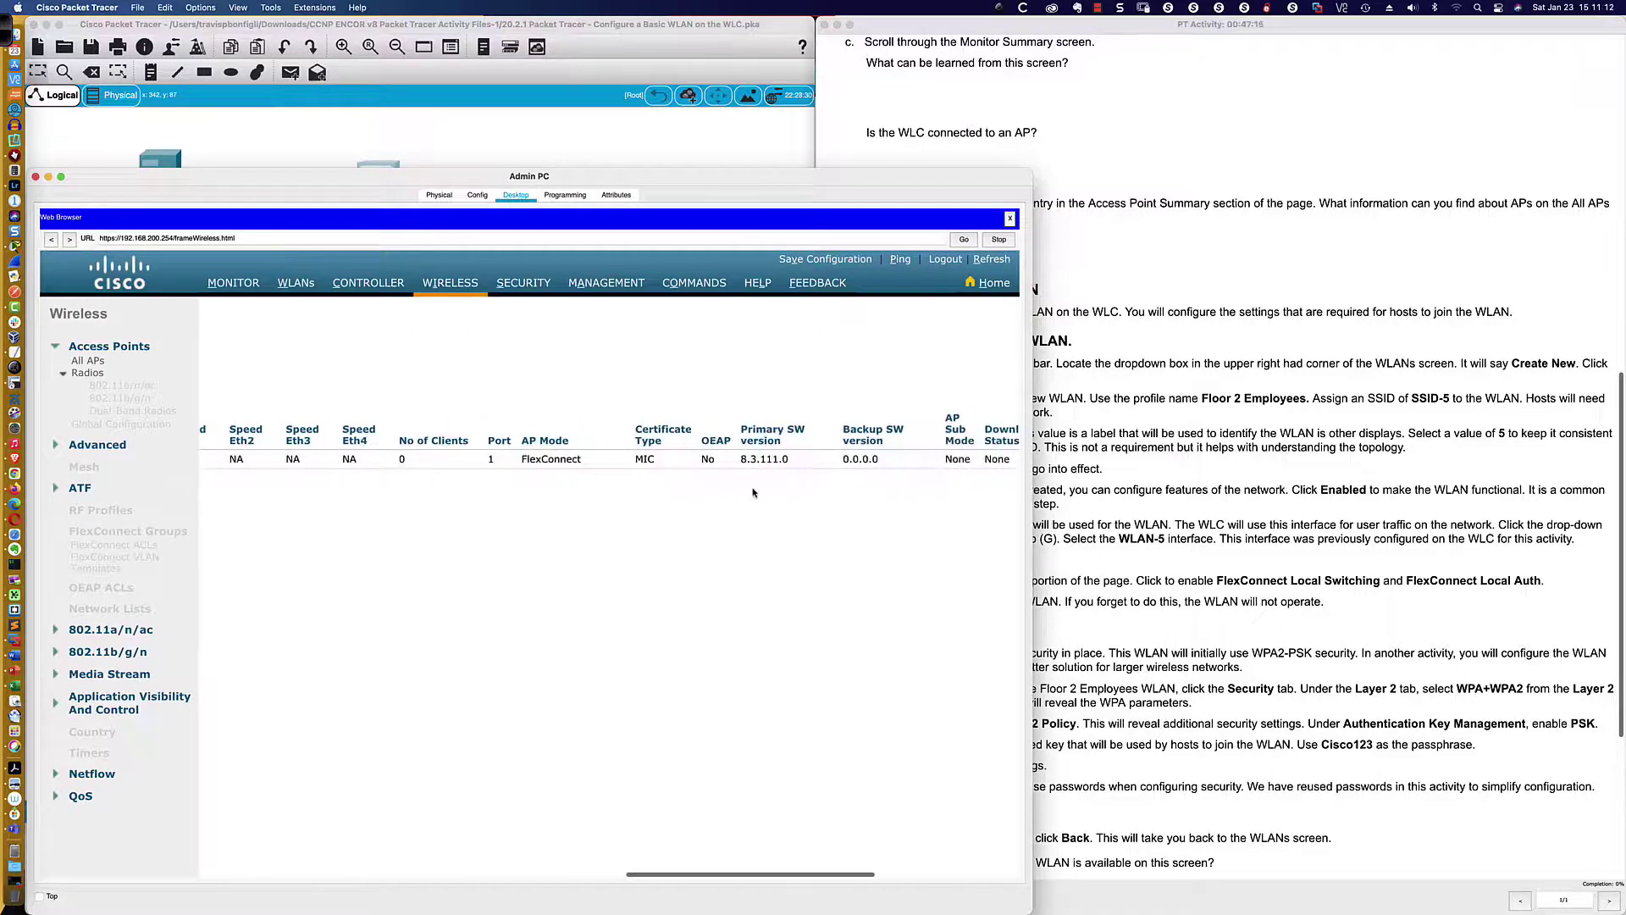
{"action": "scroll", "coordinate": [753, 492], "scroll_direction": "right", "scroll_amount": 1}
{"action": "left_click_drag", "start_coordinate": [702, 459], "coordinate": [731, 459]}
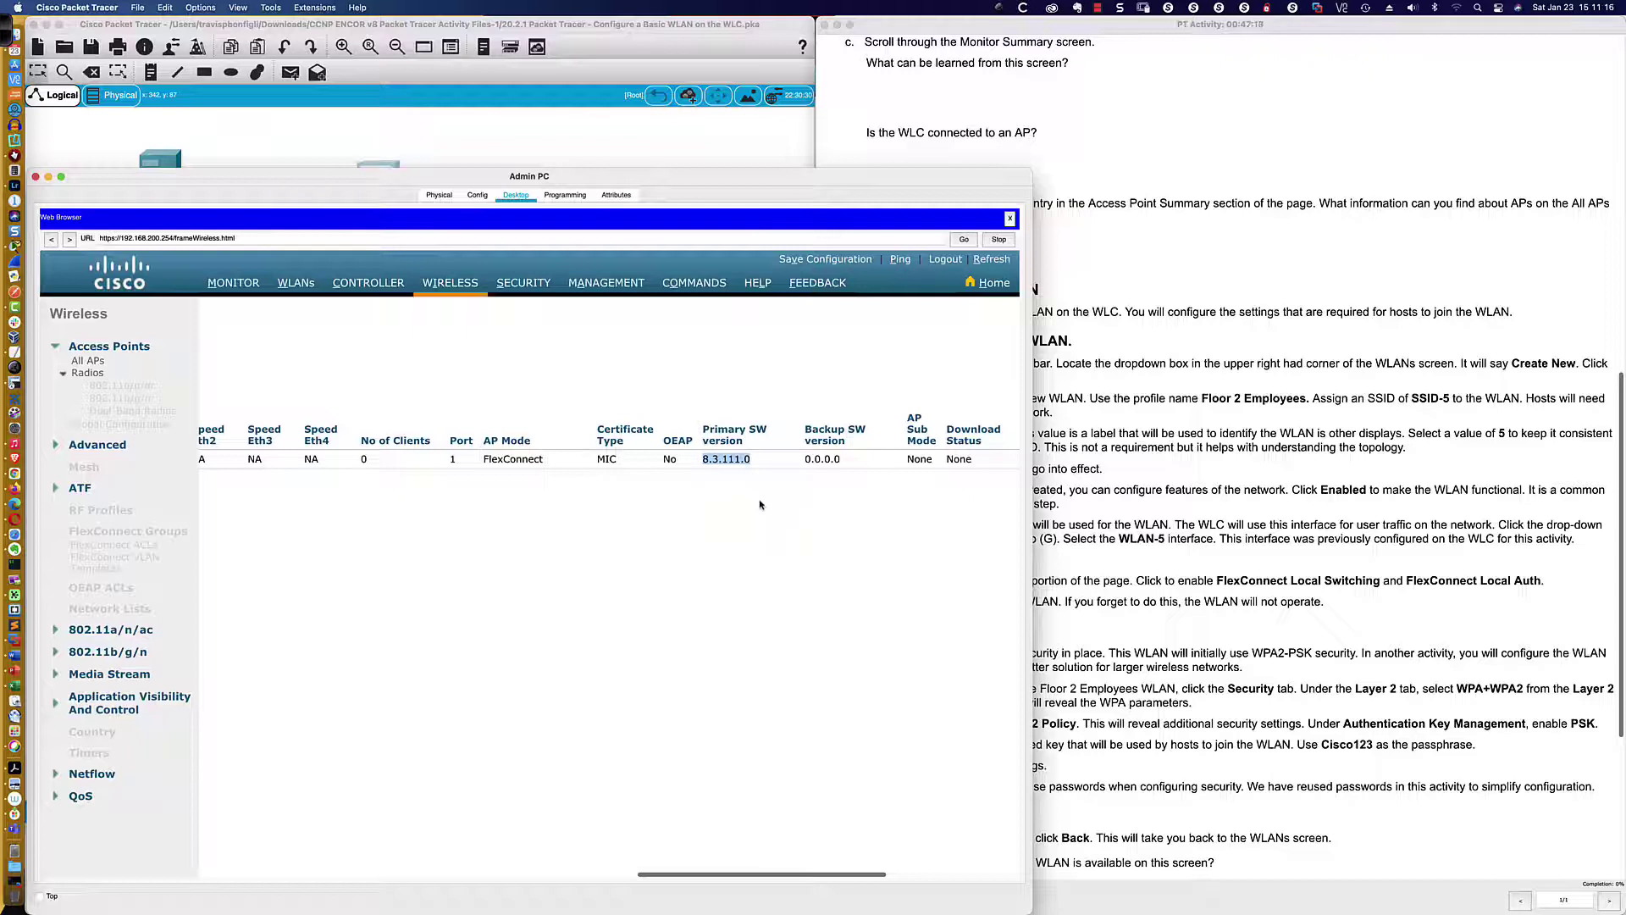
Scroll through LAP-1's remaining columns and back, then return to WLC-1's Monitor Summary
{"action": "scroll", "coordinate": [759, 500], "scroll_direction": "right", "scroll_amount": 2}
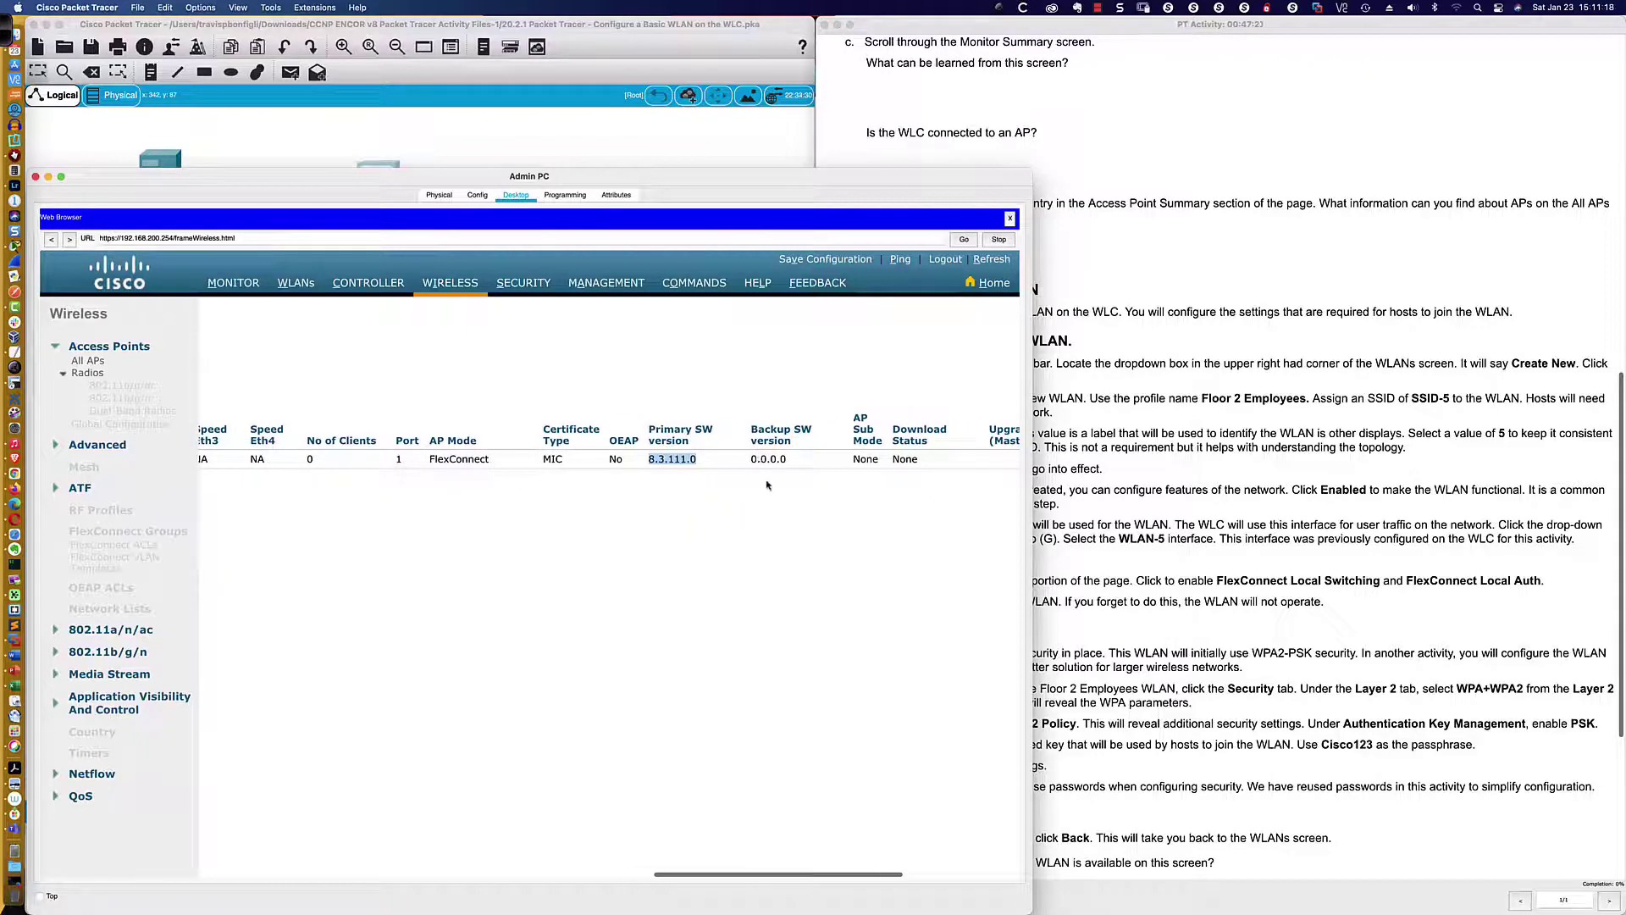
{"action": "scroll", "coordinate": [769, 488], "scroll_direction": "right", "scroll_amount": 10}
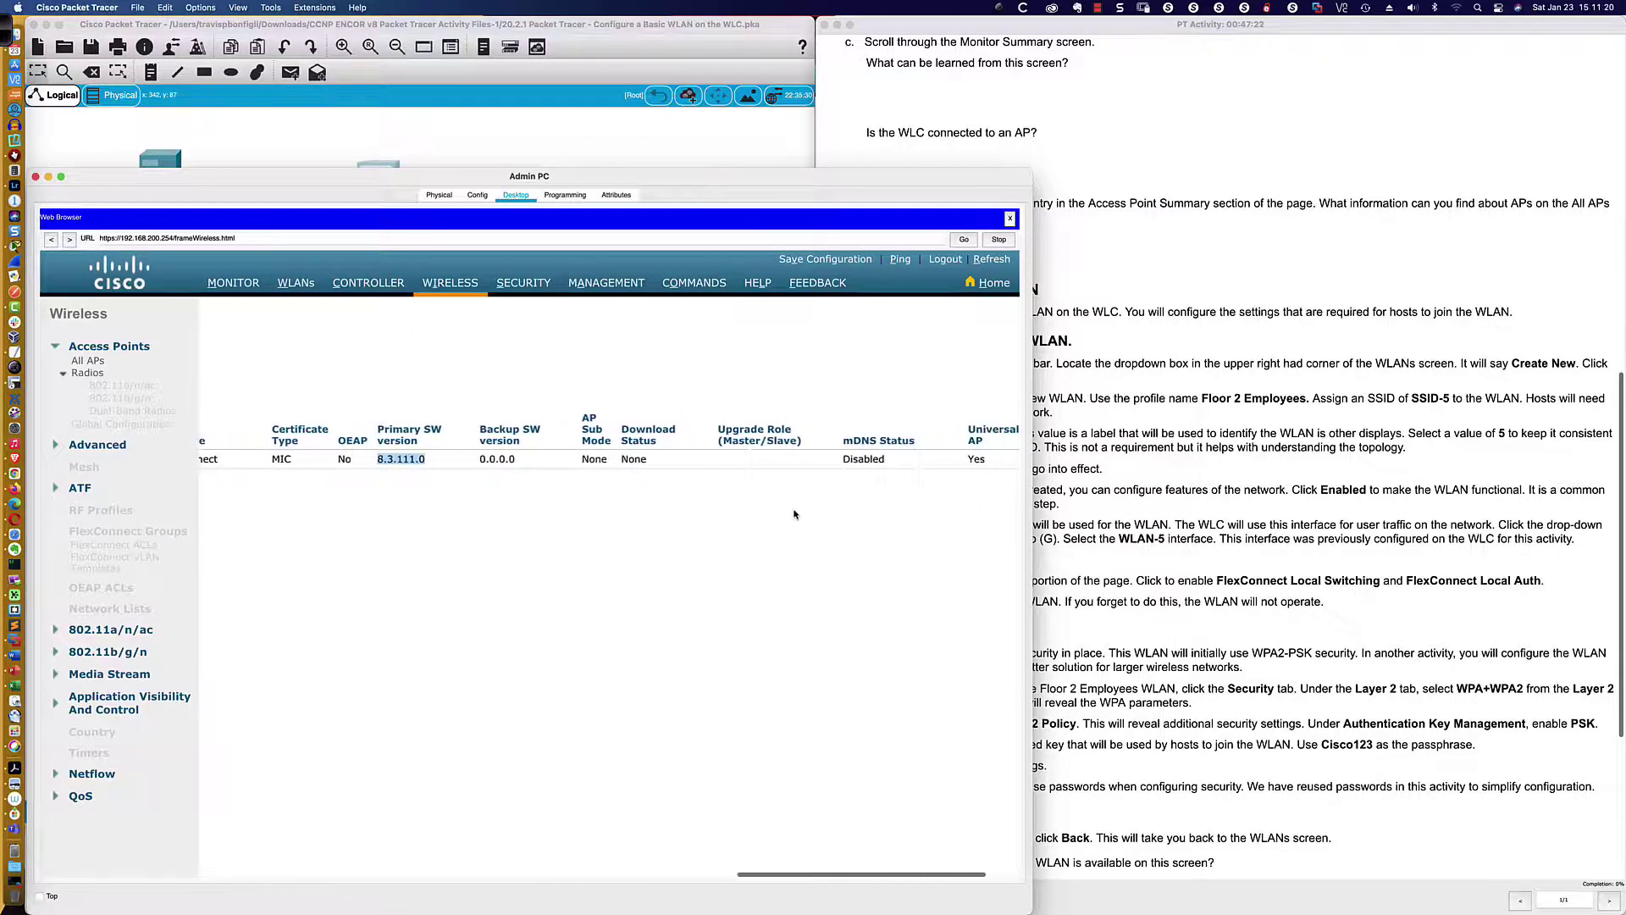
{"action": "scroll", "coordinate": [787, 513], "scroll_direction": "left", "scroll_amount": 10}
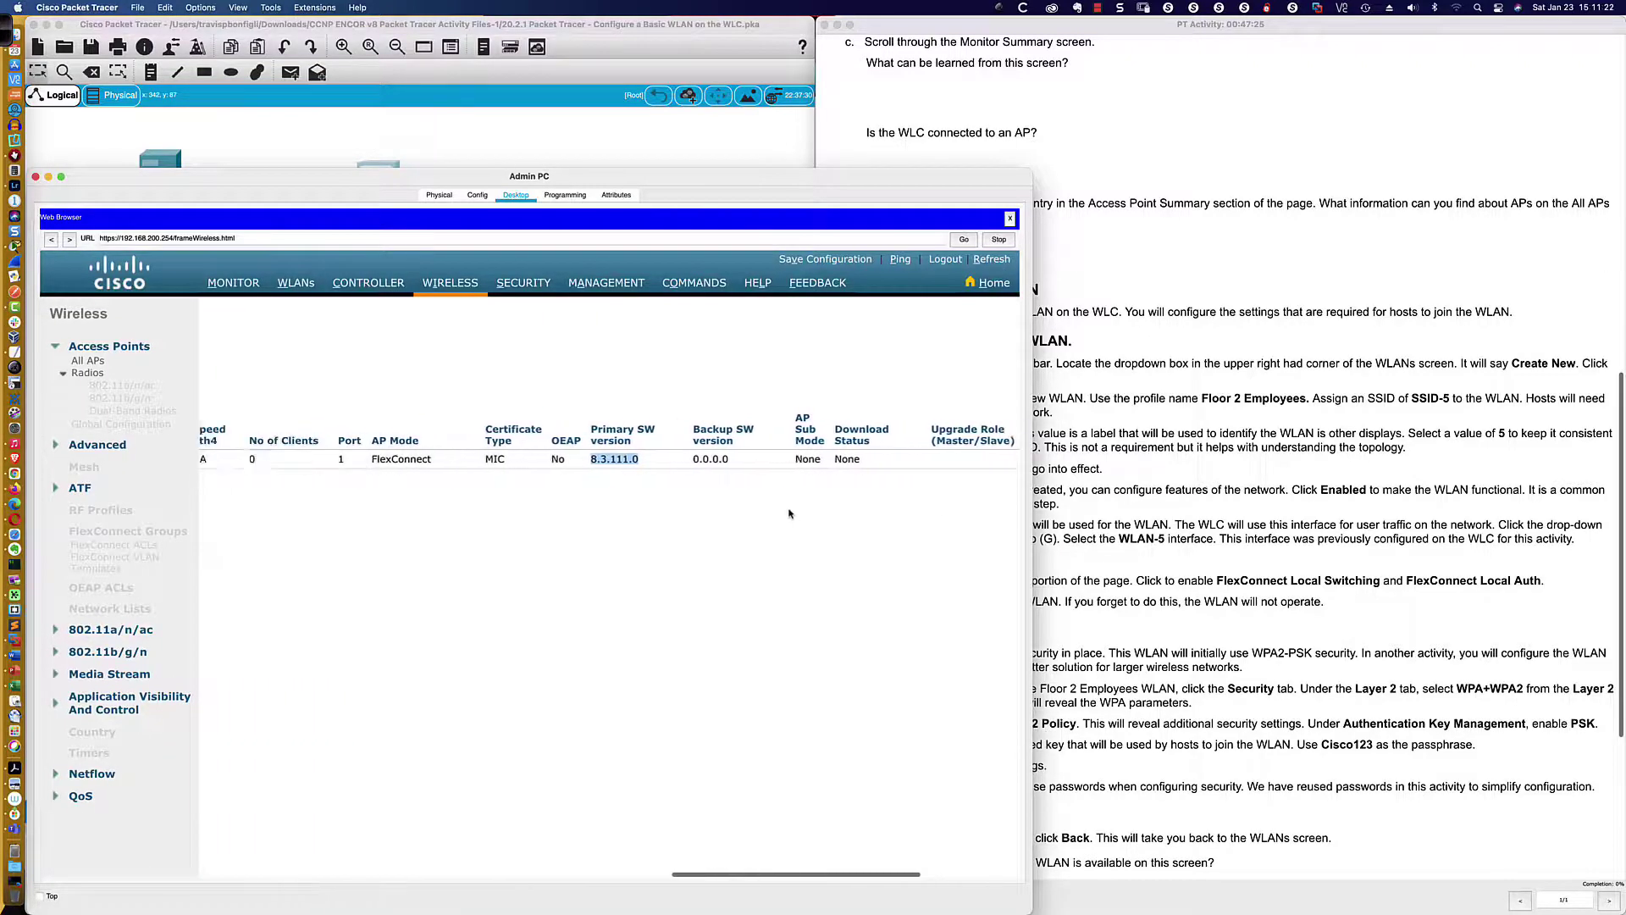
{"action": "scroll", "coordinate": [783, 513], "scroll_direction": "left", "scroll_amount": 10}
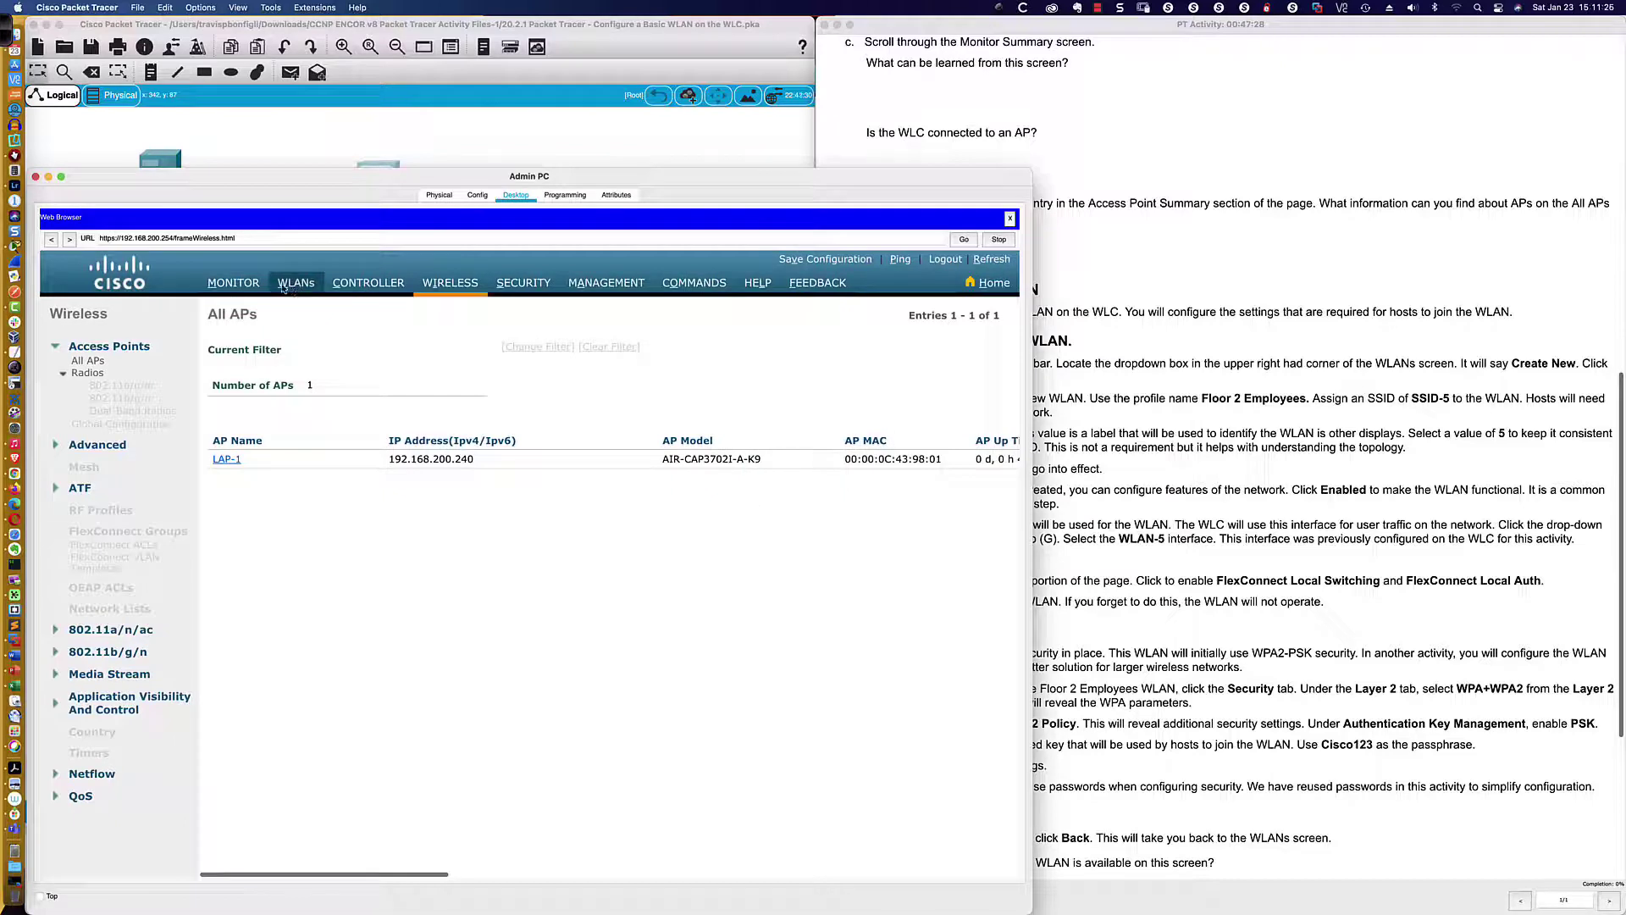
{"action": "left_click", "coordinate": [233, 282]}
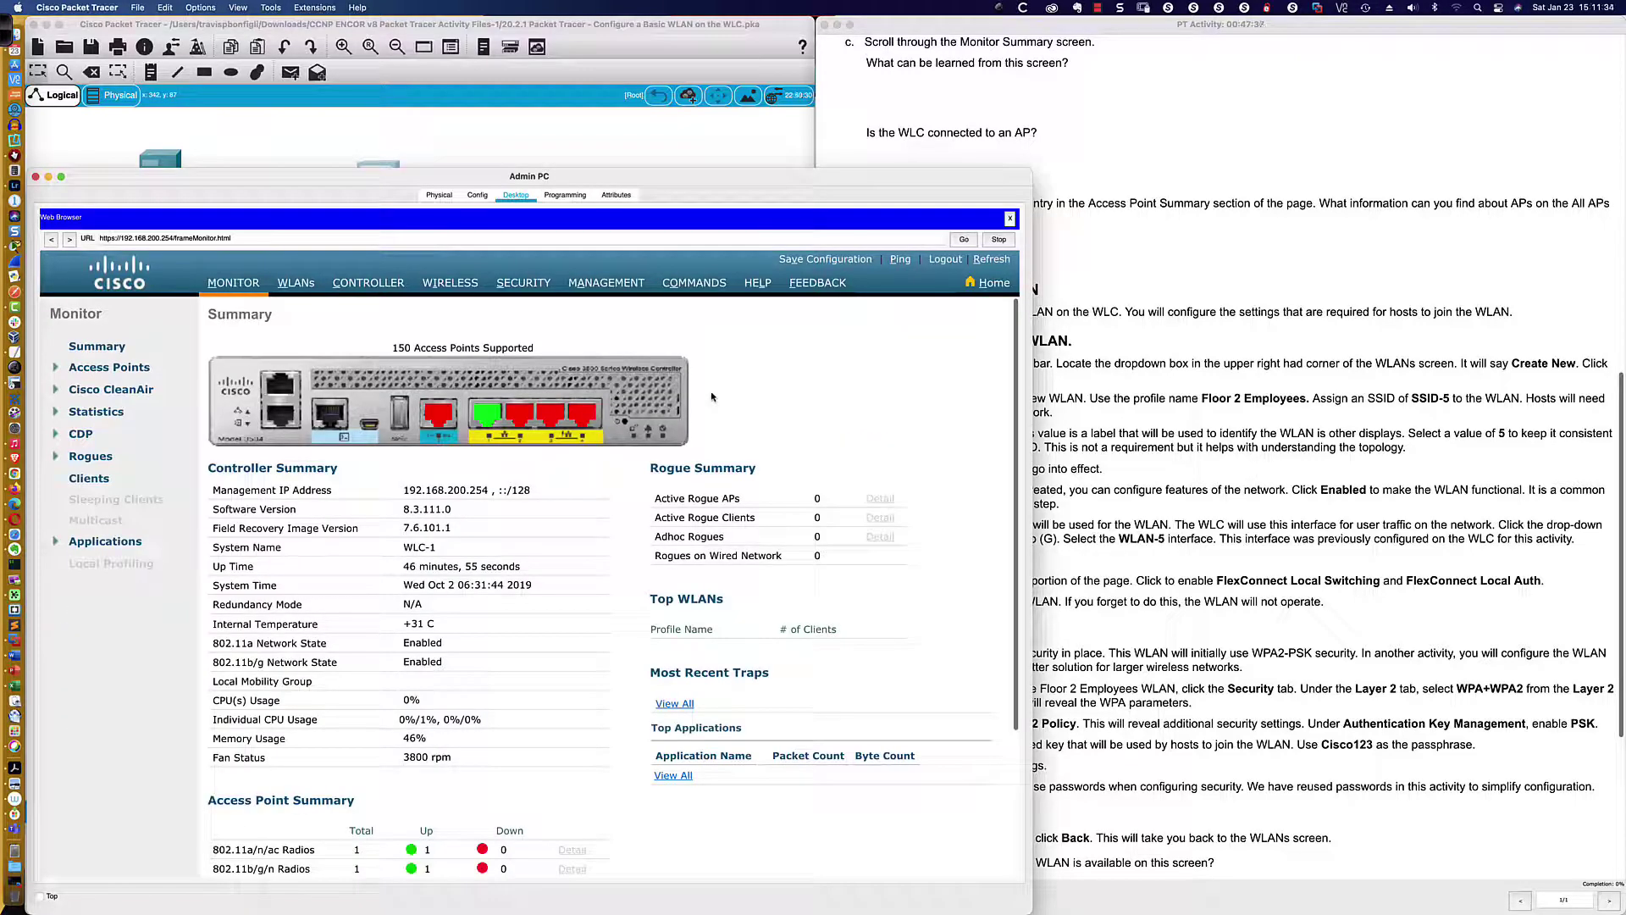
Review the 150 Access Points Supported line and Access Point Summary, then bring the topology forward
{"action": "left_click_drag", "start_coordinate": [404, 348], "coordinate": [537, 348]}
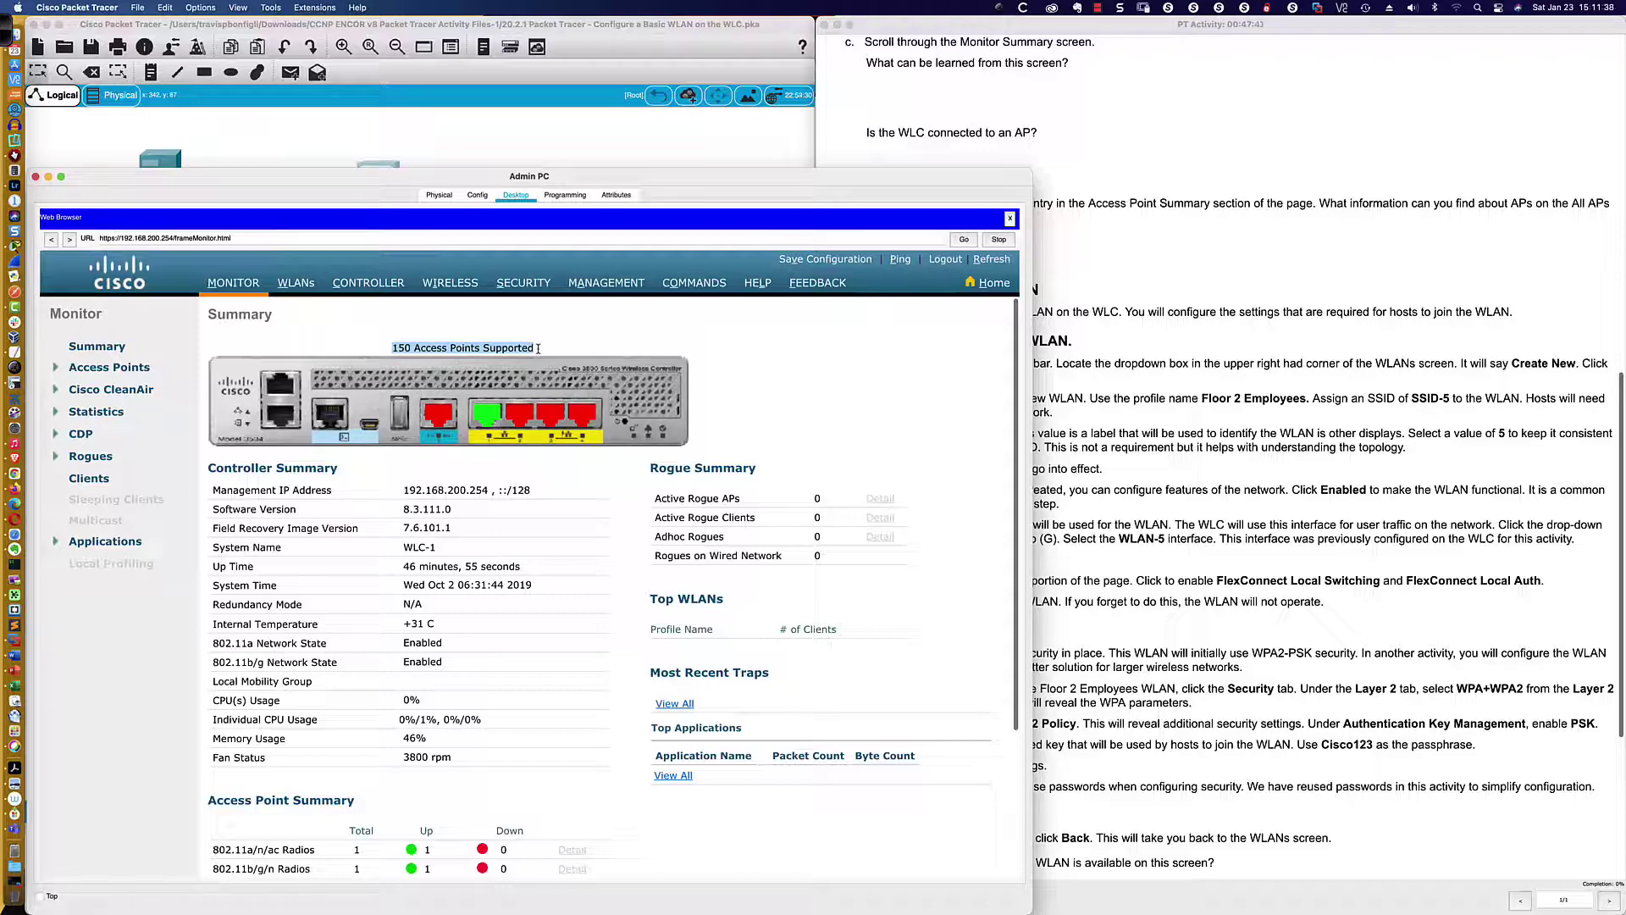
{"action": "left_click", "coordinate": [843, 324]}
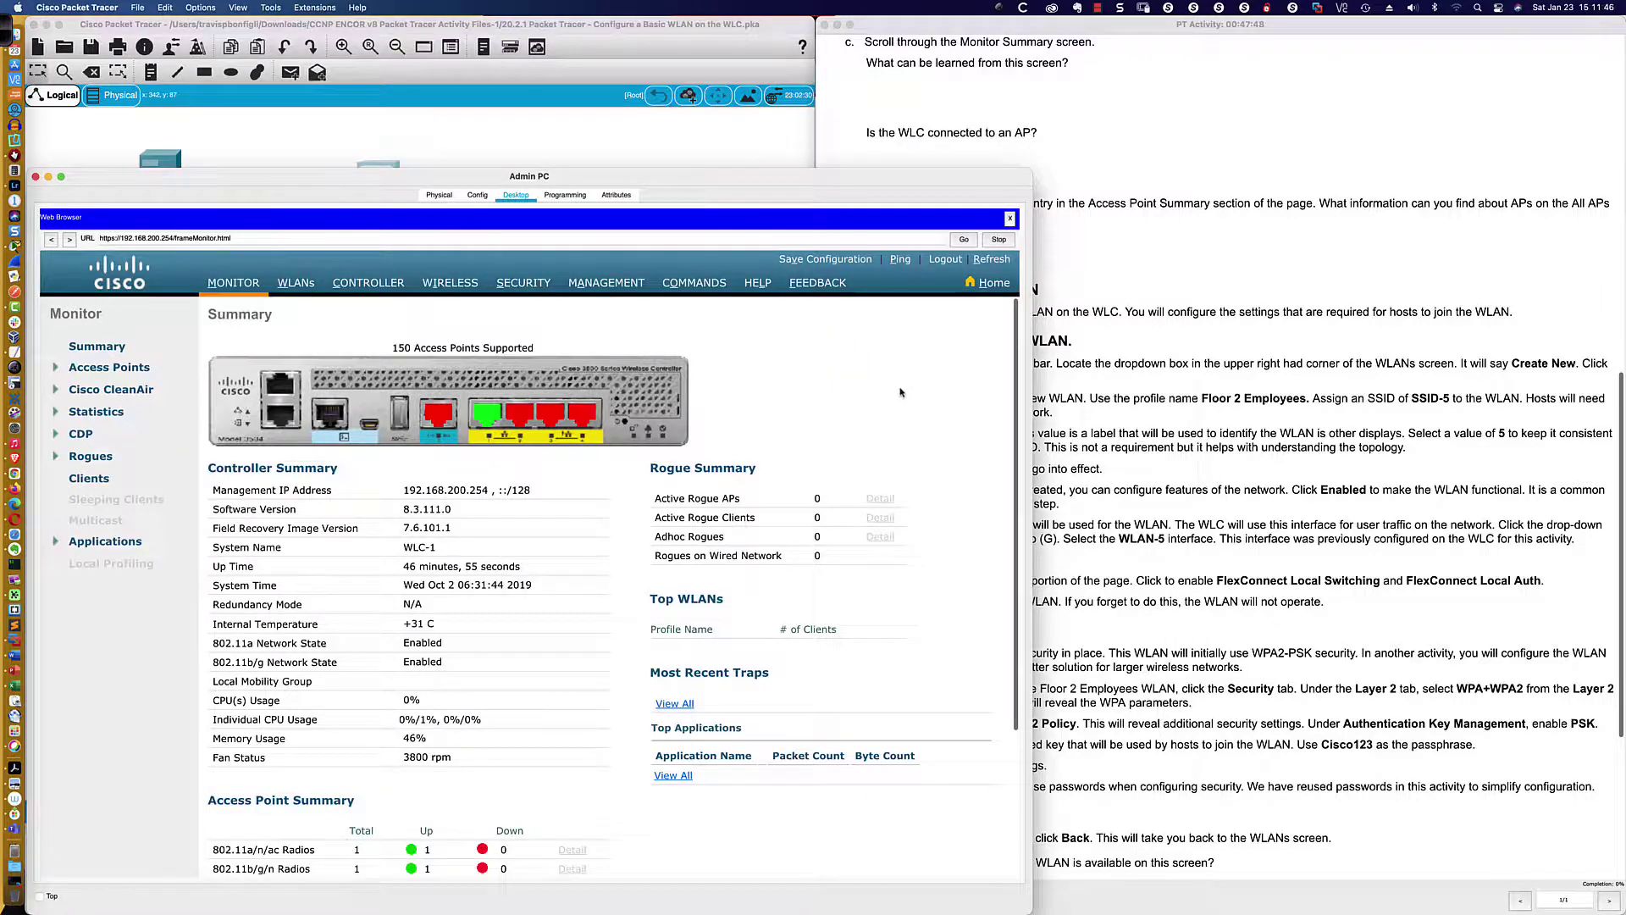
{"action": "scroll", "coordinate": [900, 391], "scroll_direction": "down", "scroll_amount": 1}
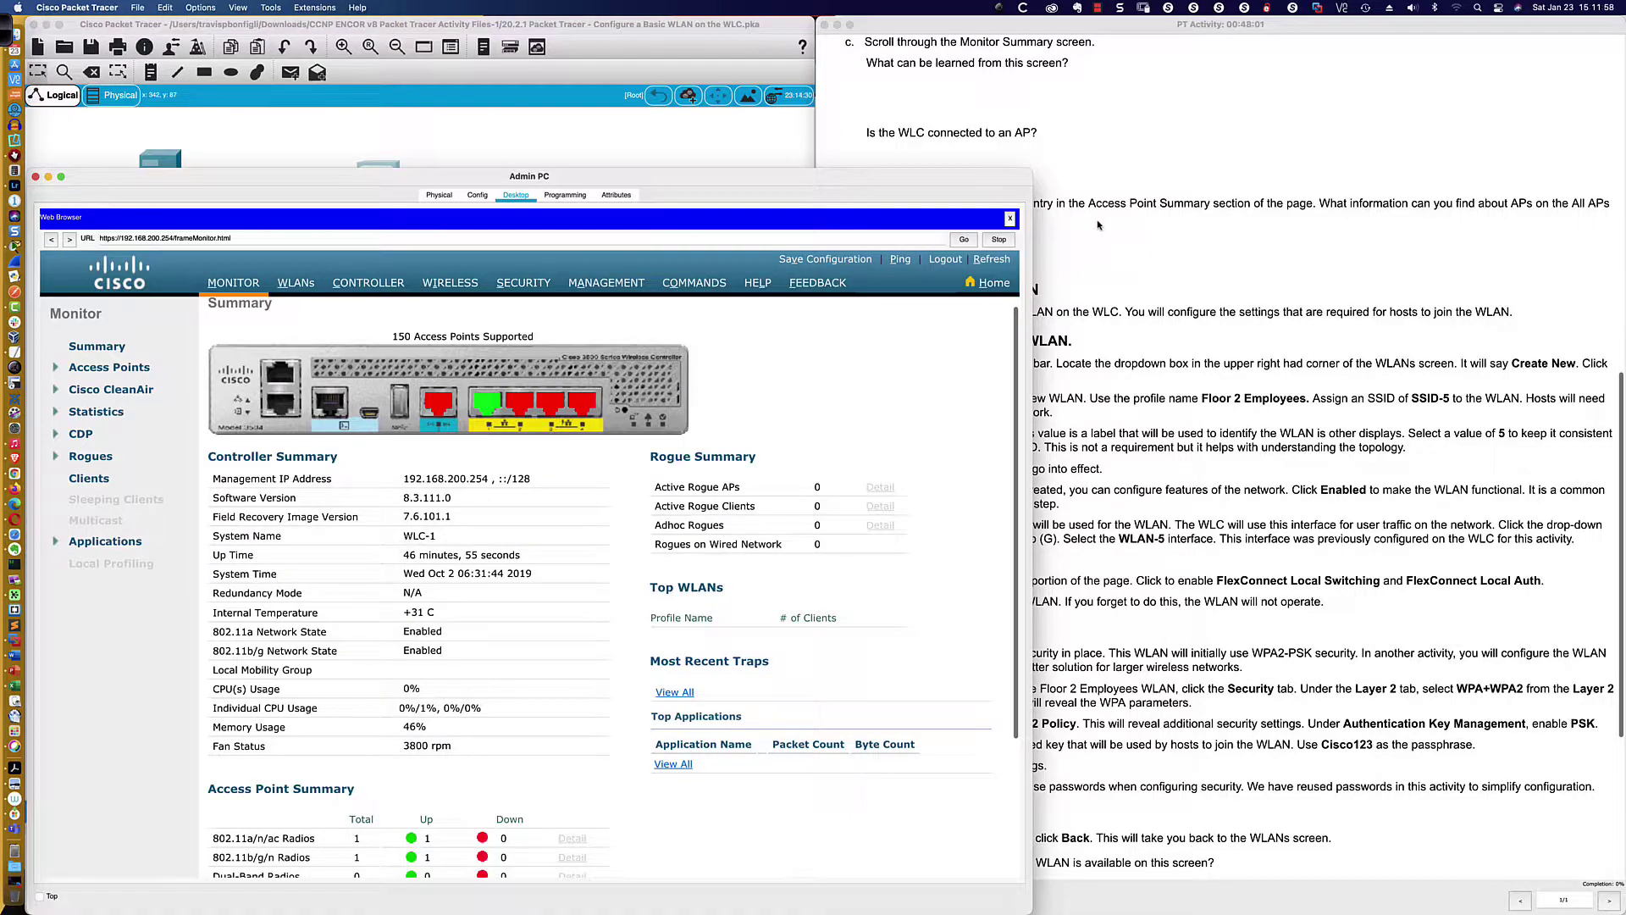
{"action": "scroll", "coordinate": [1092, 229], "scroll_direction": "down", "scroll_amount": 3}
{"action": "scroll", "coordinate": [1098, 224], "scroll_direction": "down", "scroll_amount": 2}
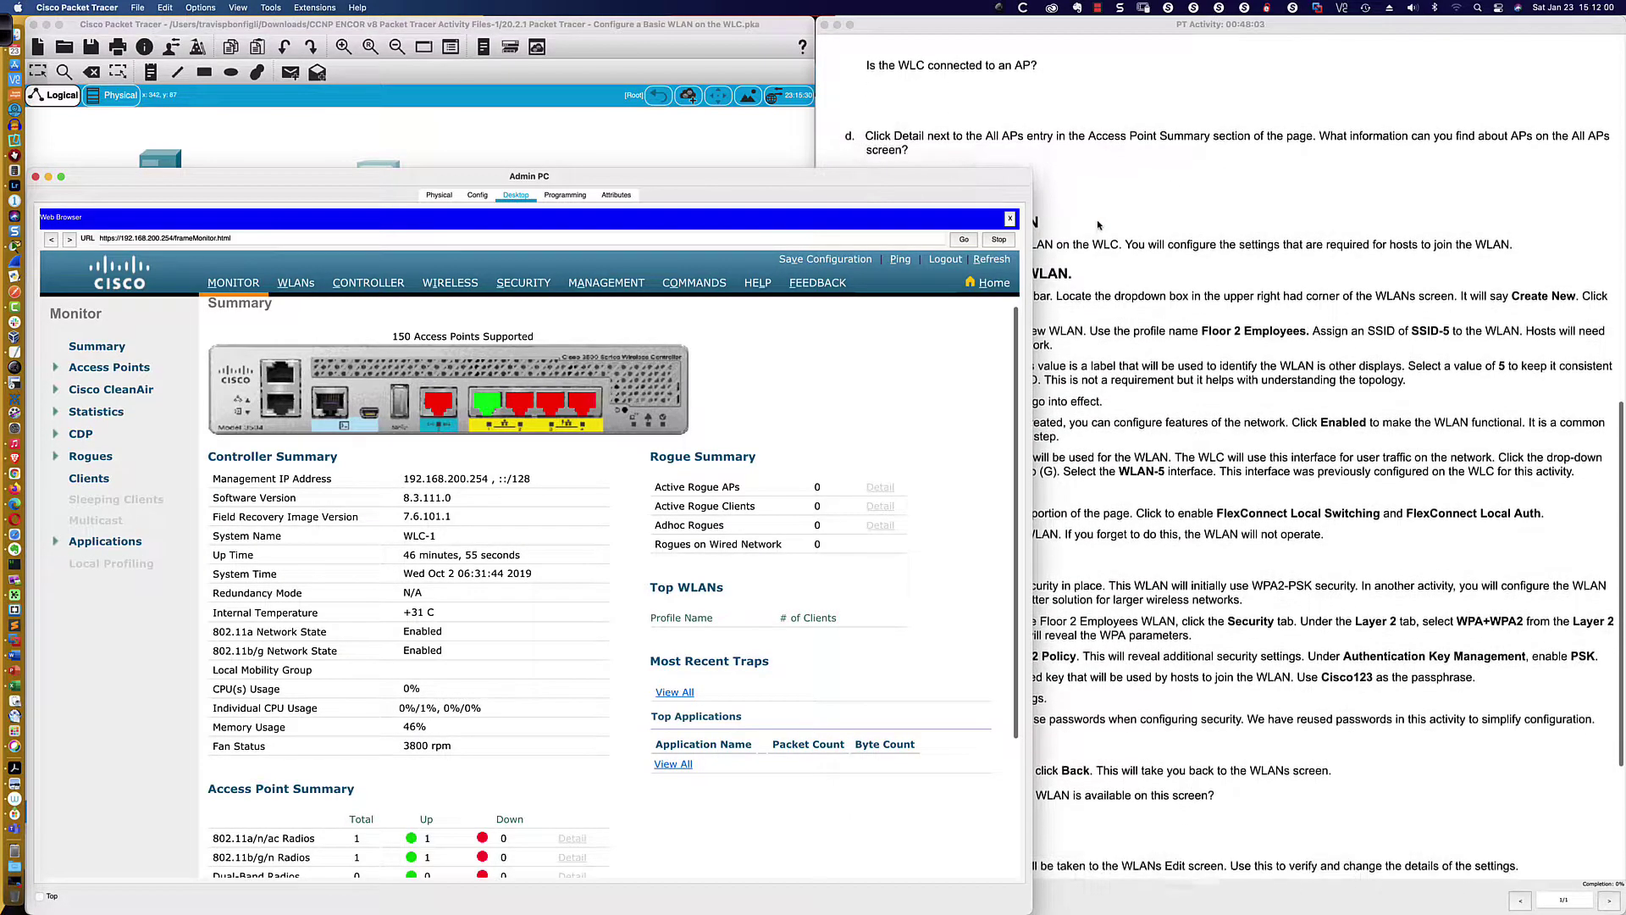
{"action": "scroll", "coordinate": [1098, 225], "scroll_direction": "down", "scroll_amount": 1}
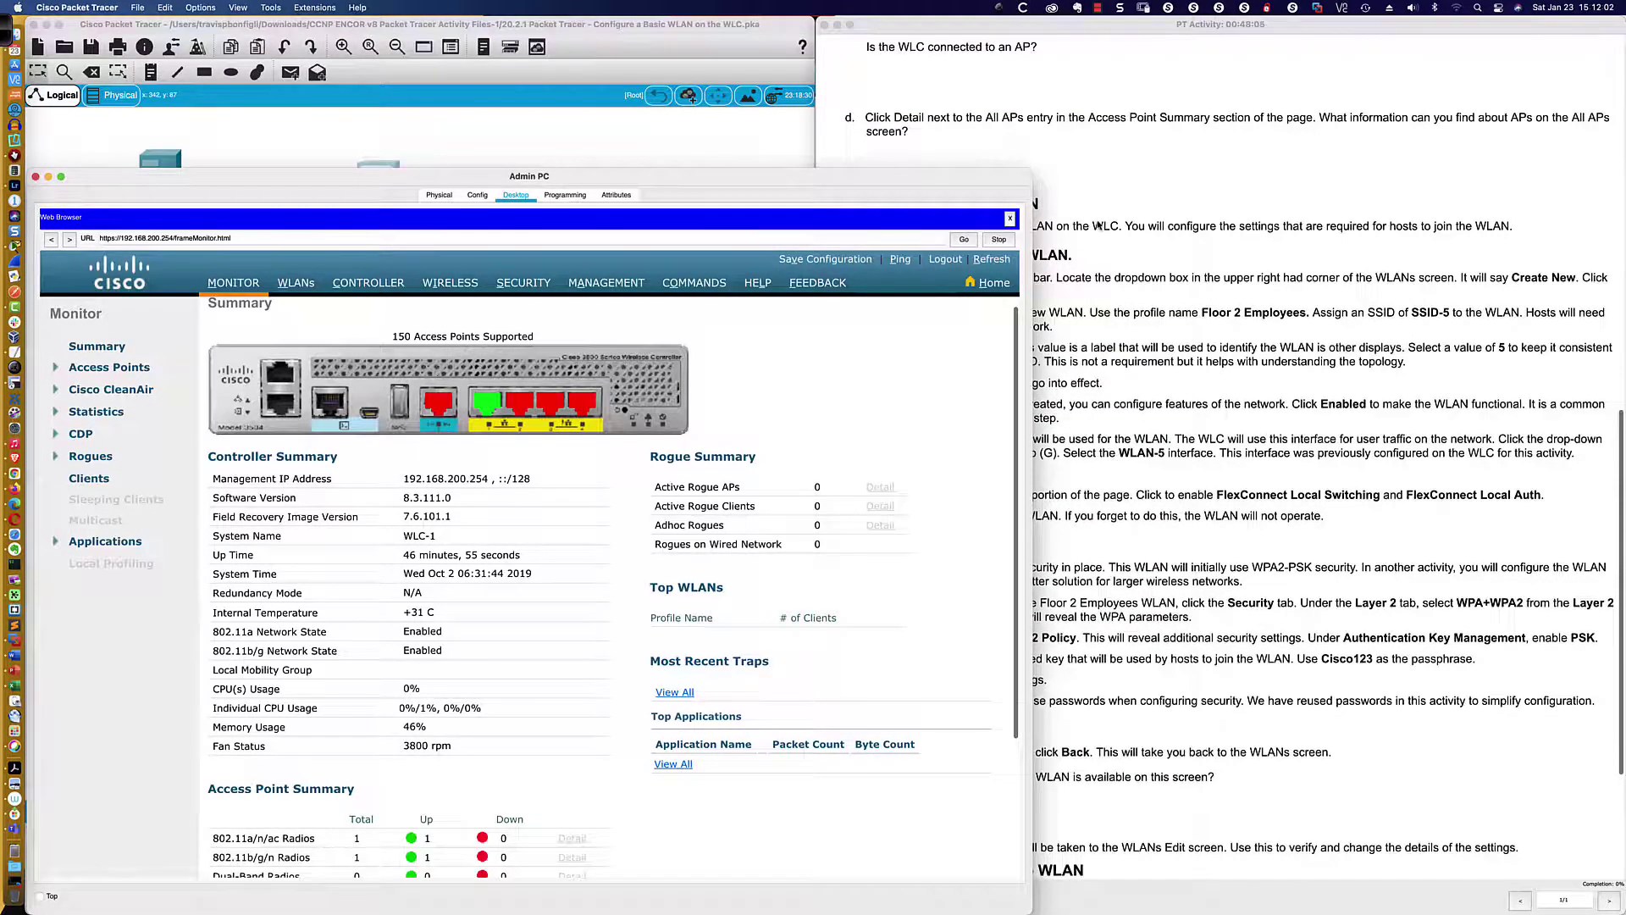
{"action": "scroll", "coordinate": [394, 768], "scroll_direction": "down", "scroll_amount": 3}
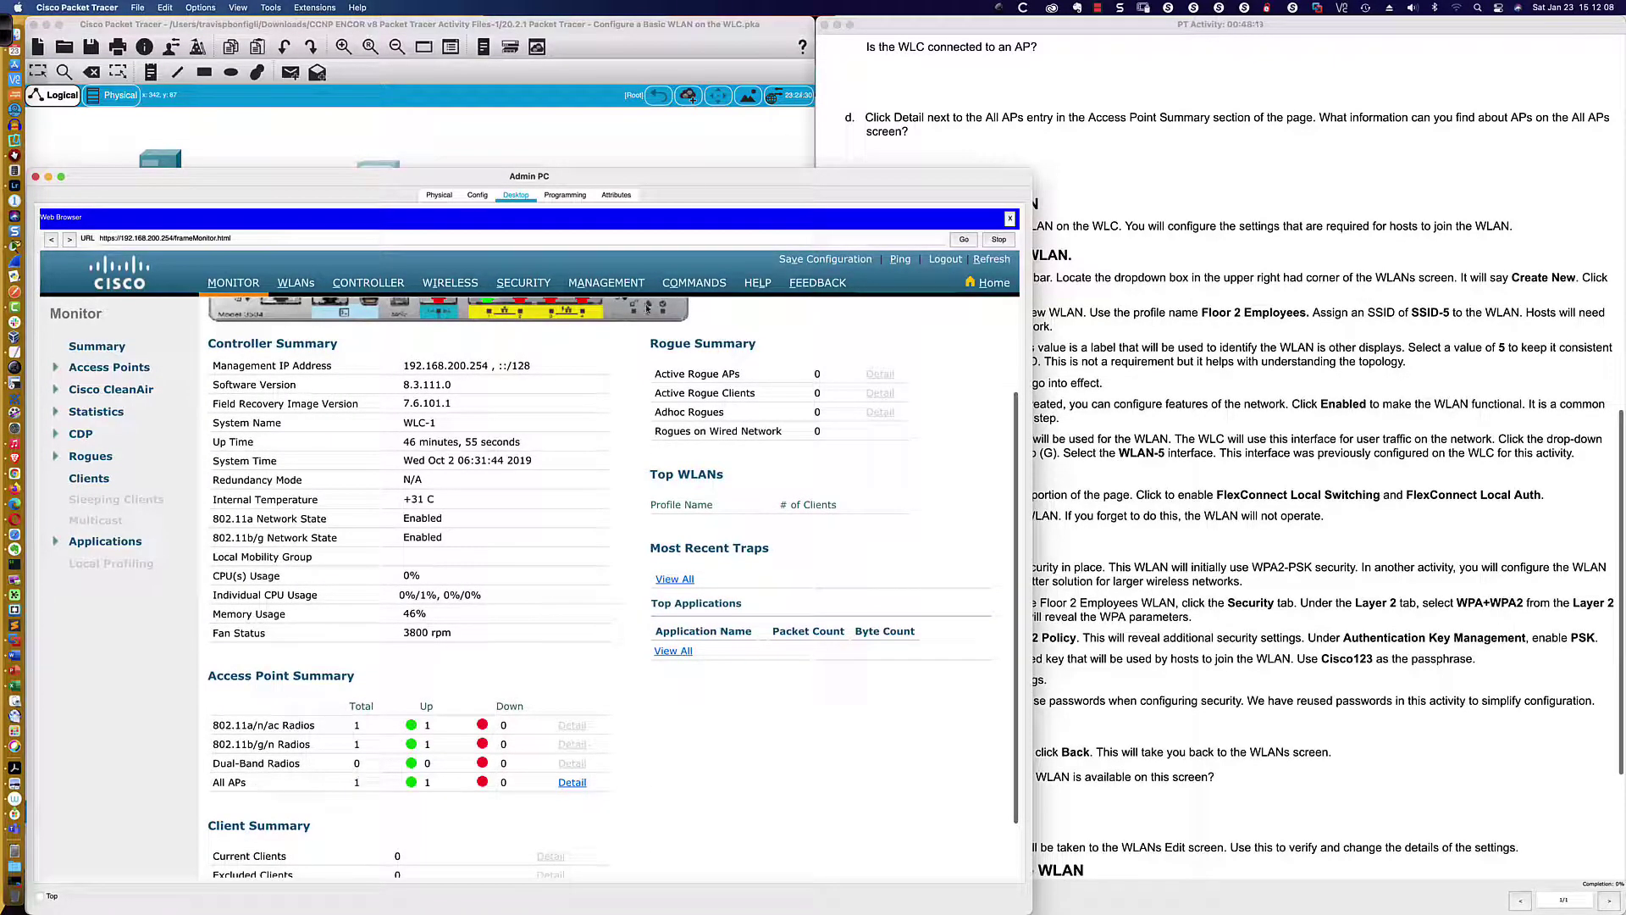
{"action": "left_click", "coordinate": [510, 137]}
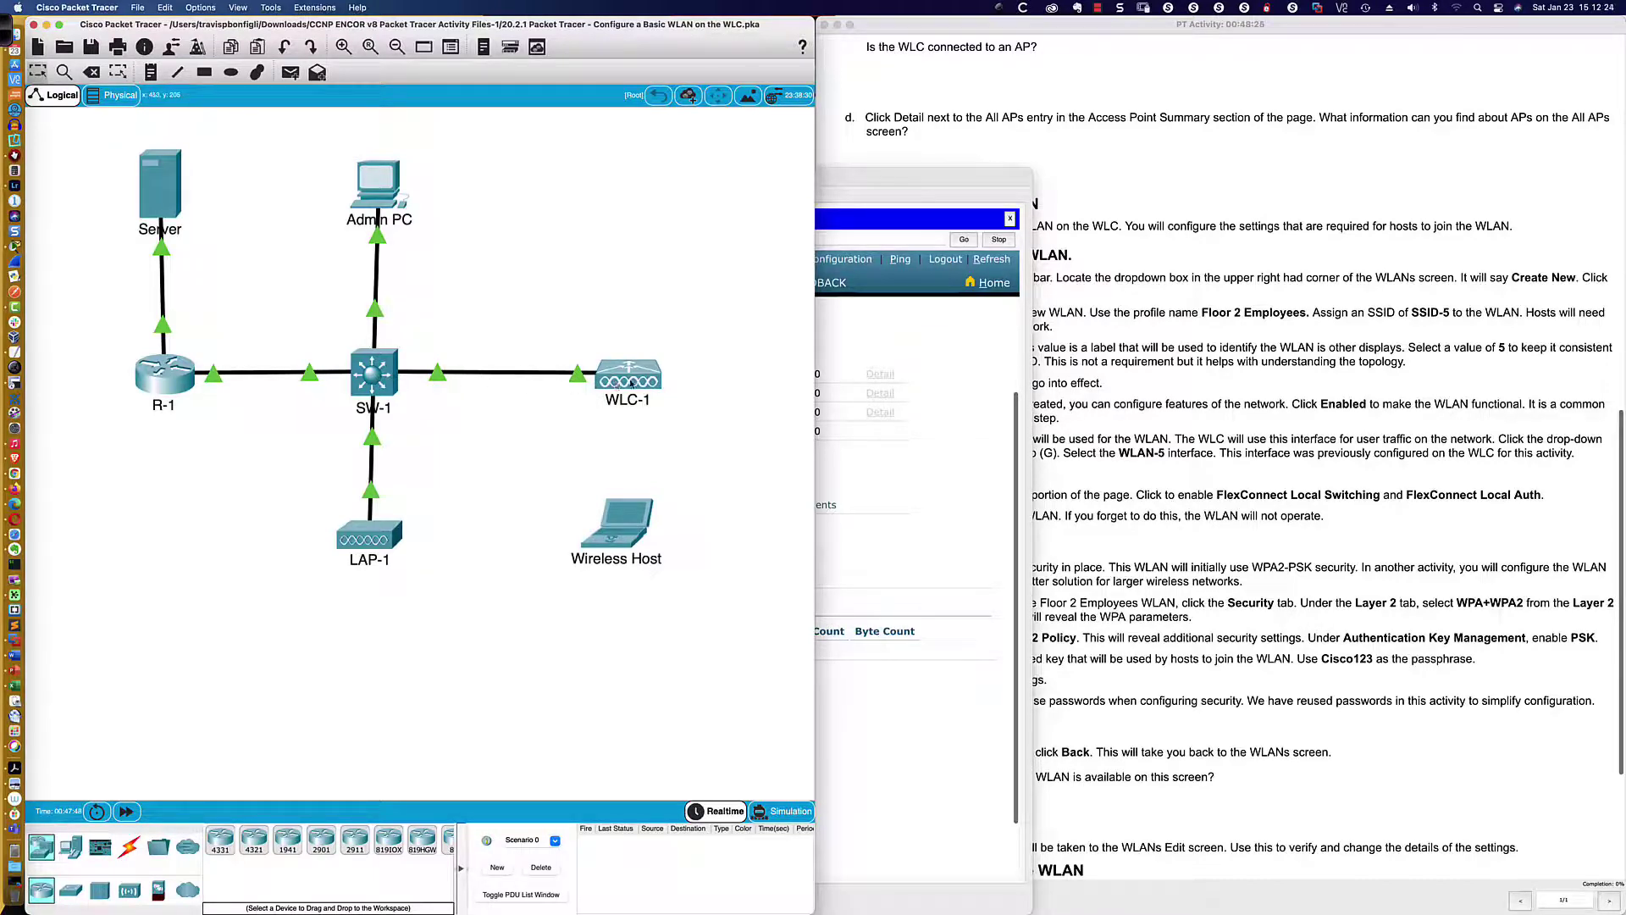
In the Admin PC browser, show WLC-1's All APs detail list, with LAP-1 at 192.168.200.240
{"action": "left_click", "coordinate": [834, 394]}
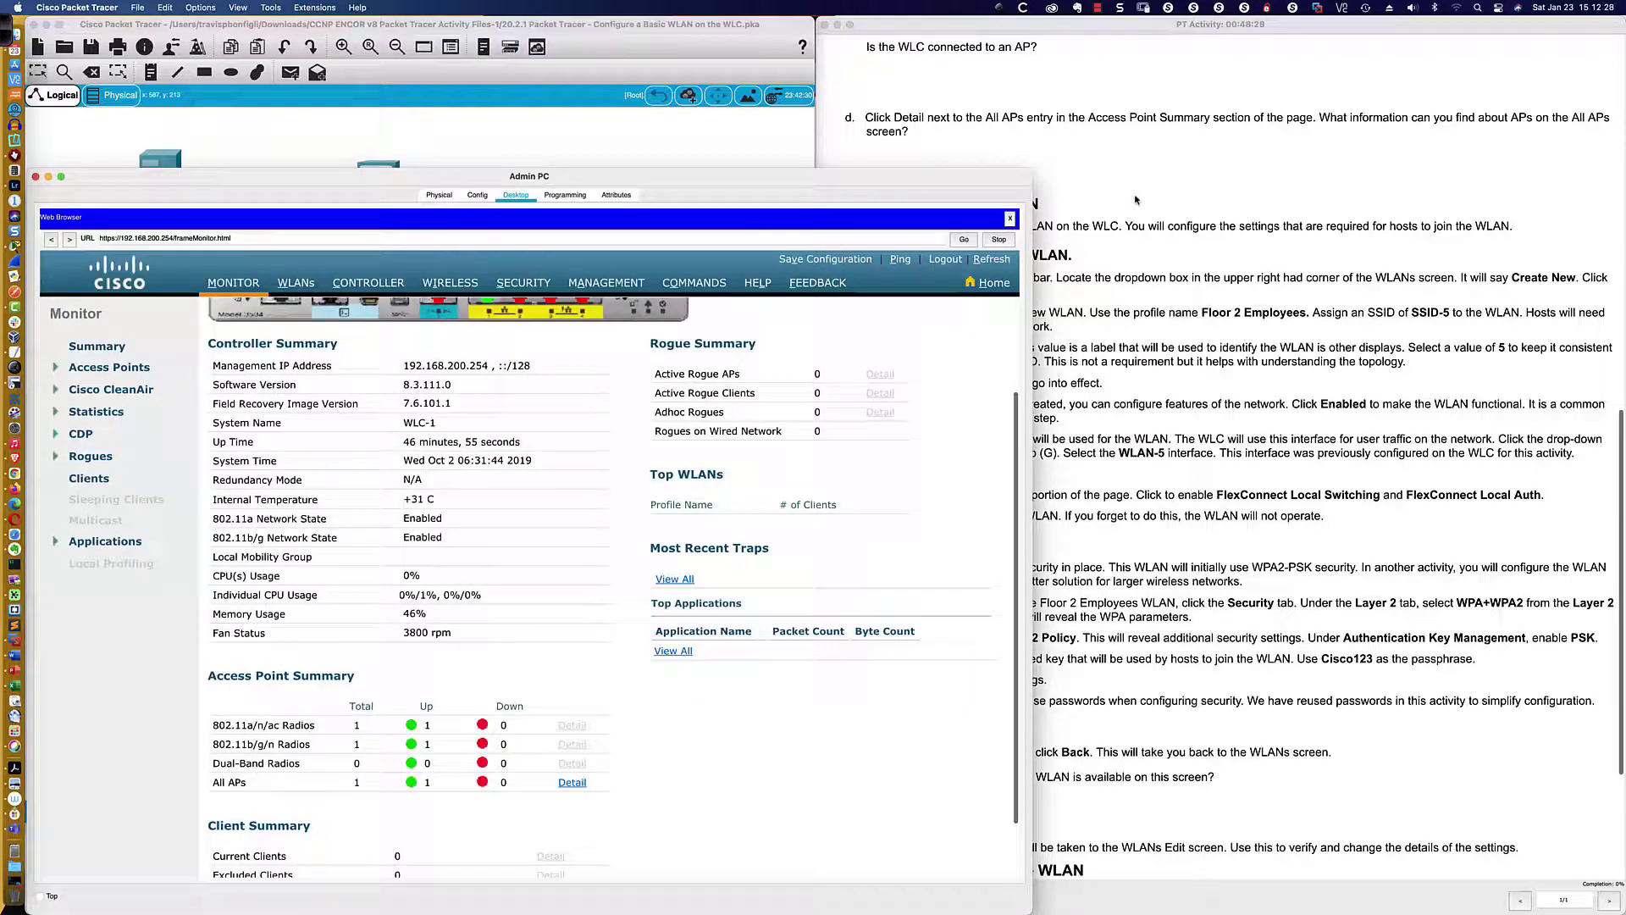
{"action": "scroll", "coordinate": [1135, 199], "scroll_direction": "down", "scroll_amount": 3}
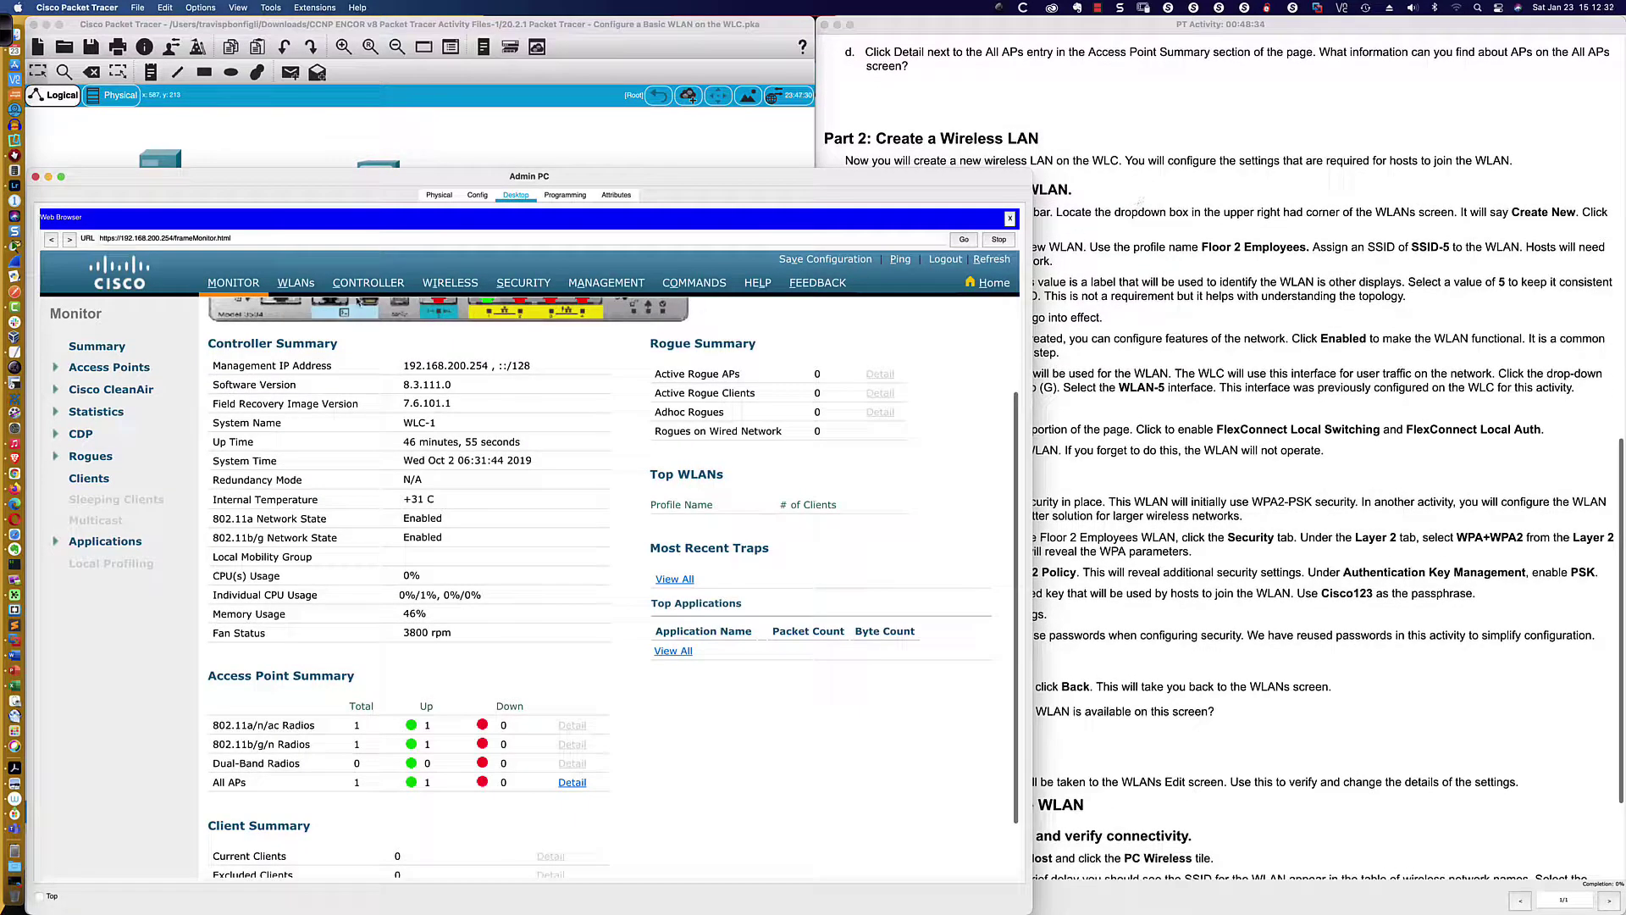
{"action": "left_click", "coordinate": [570, 783]}
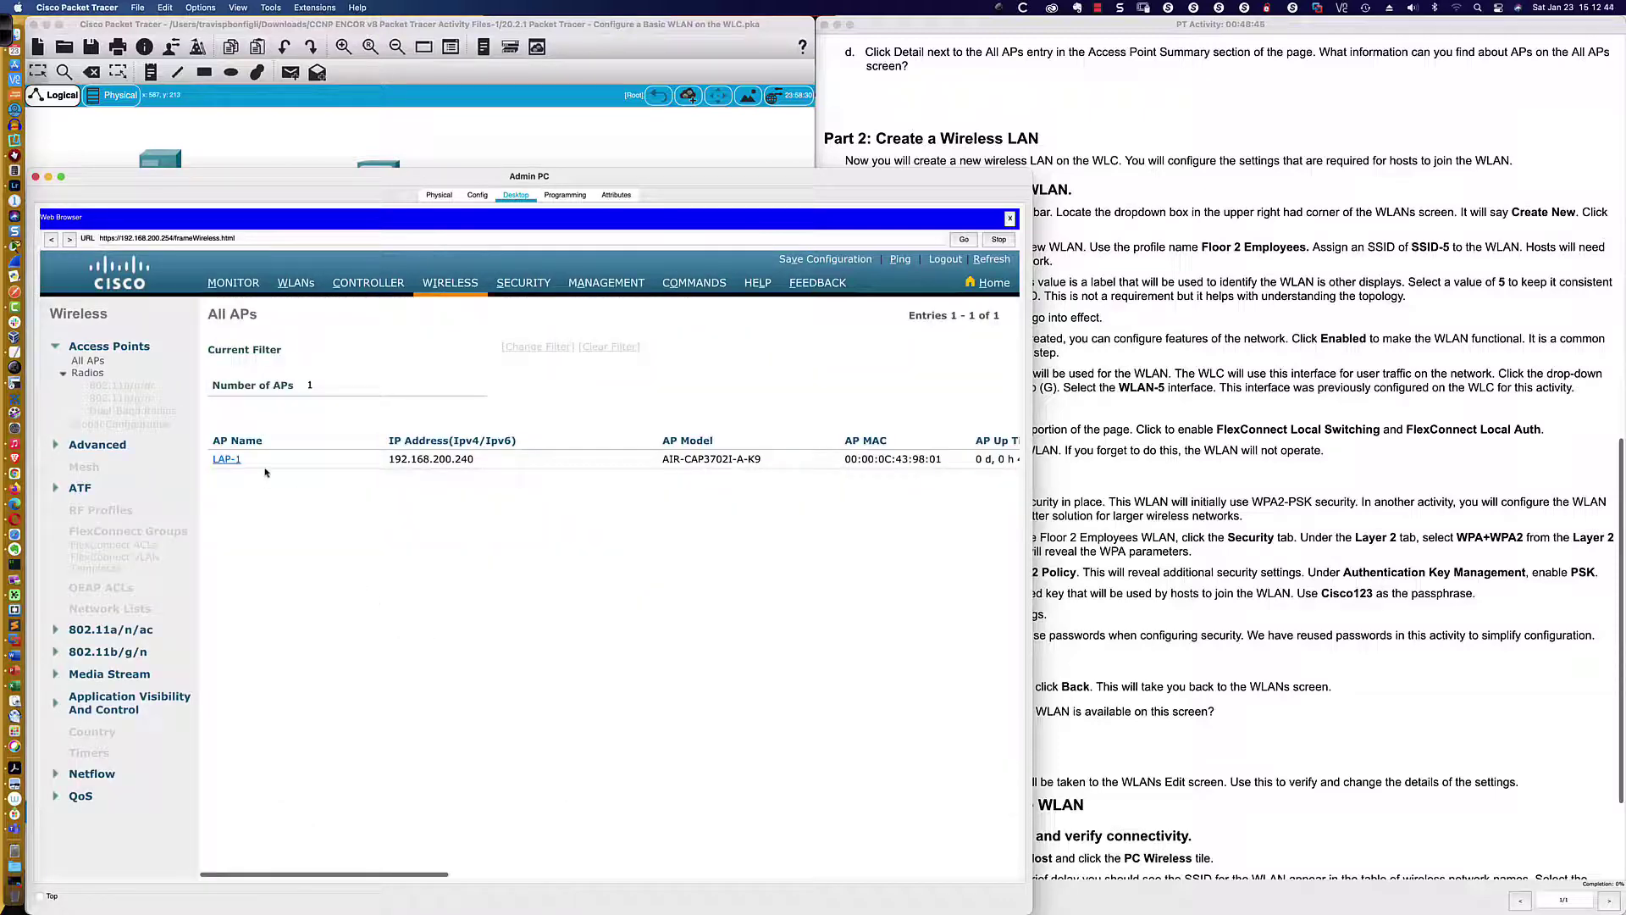
Try LAP-1's details, dismiss the not-supported alert, and bring the Part 2 instructions forward
{"action": "scroll", "coordinate": [271, 473], "scroll_direction": "right", "scroll_amount": 5}
{"action": "scroll", "coordinate": [271, 473], "scroll_direction": "left", "scroll_amount": 5}
{"action": "left_click", "coordinate": [229, 460]}
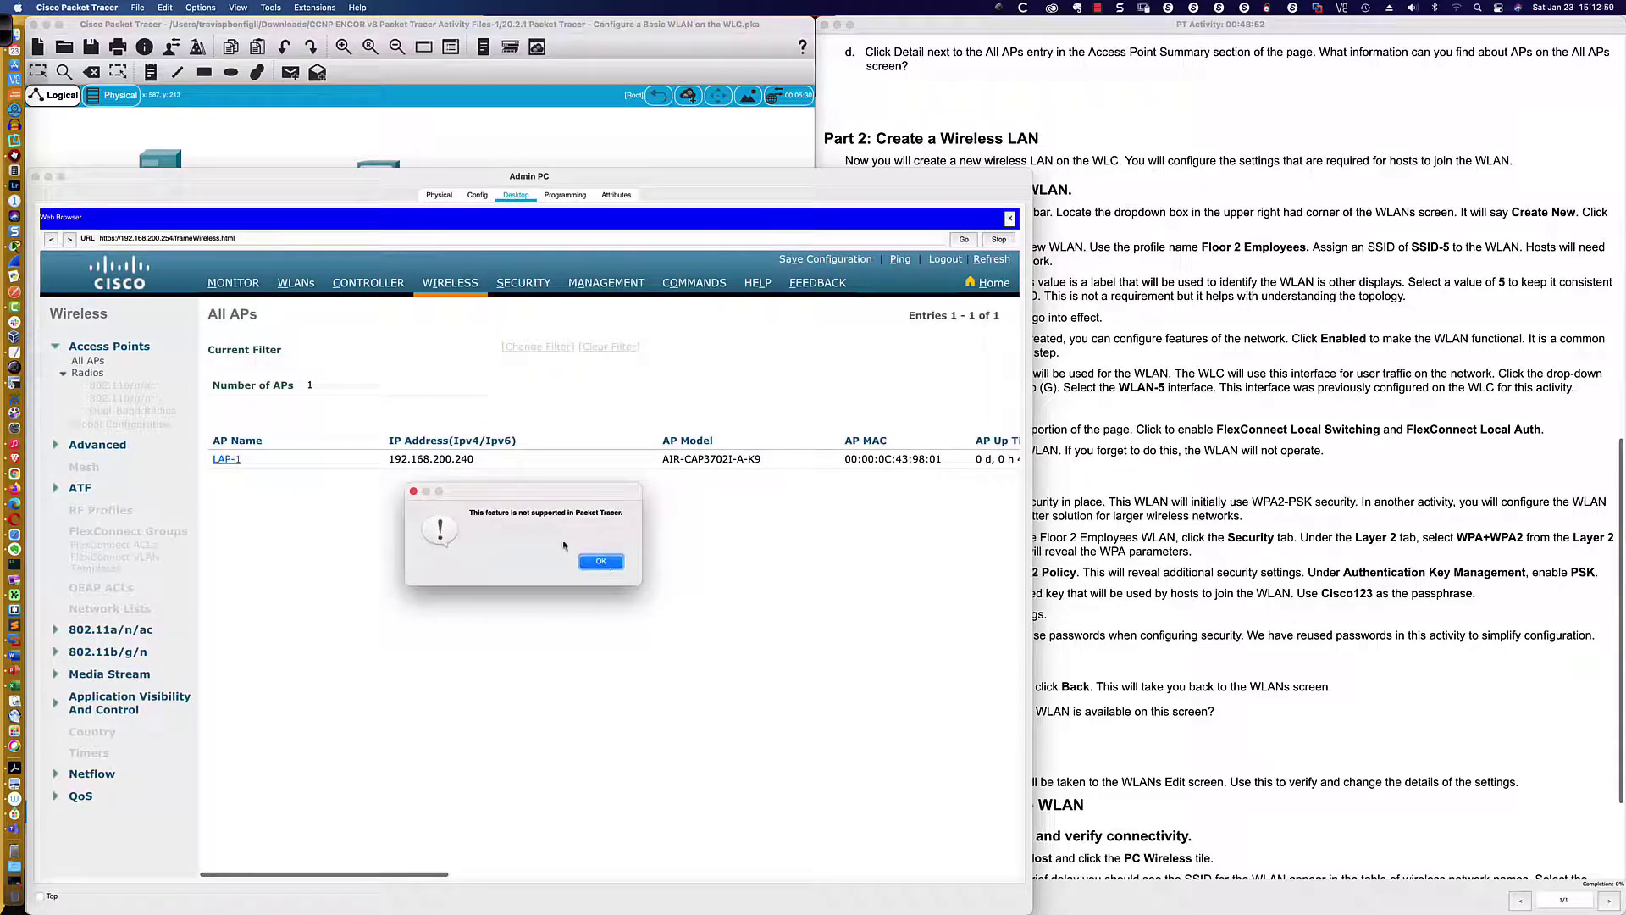
{"action": "left_click", "coordinate": [602, 562]}
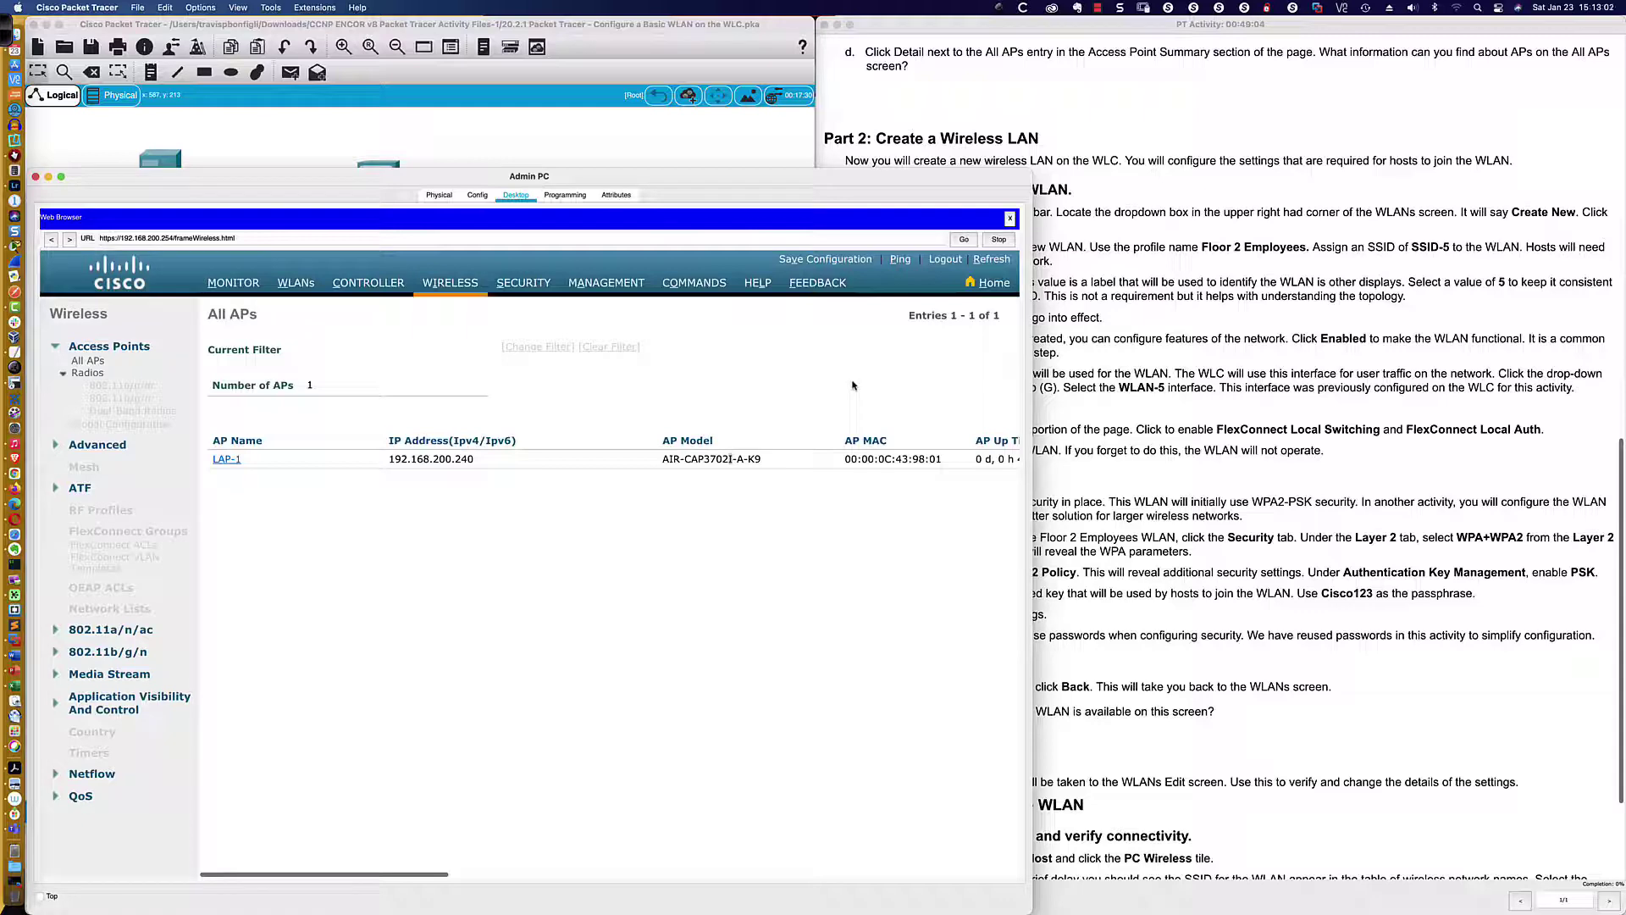
{"action": "left_click", "coordinate": [1092, 115]}
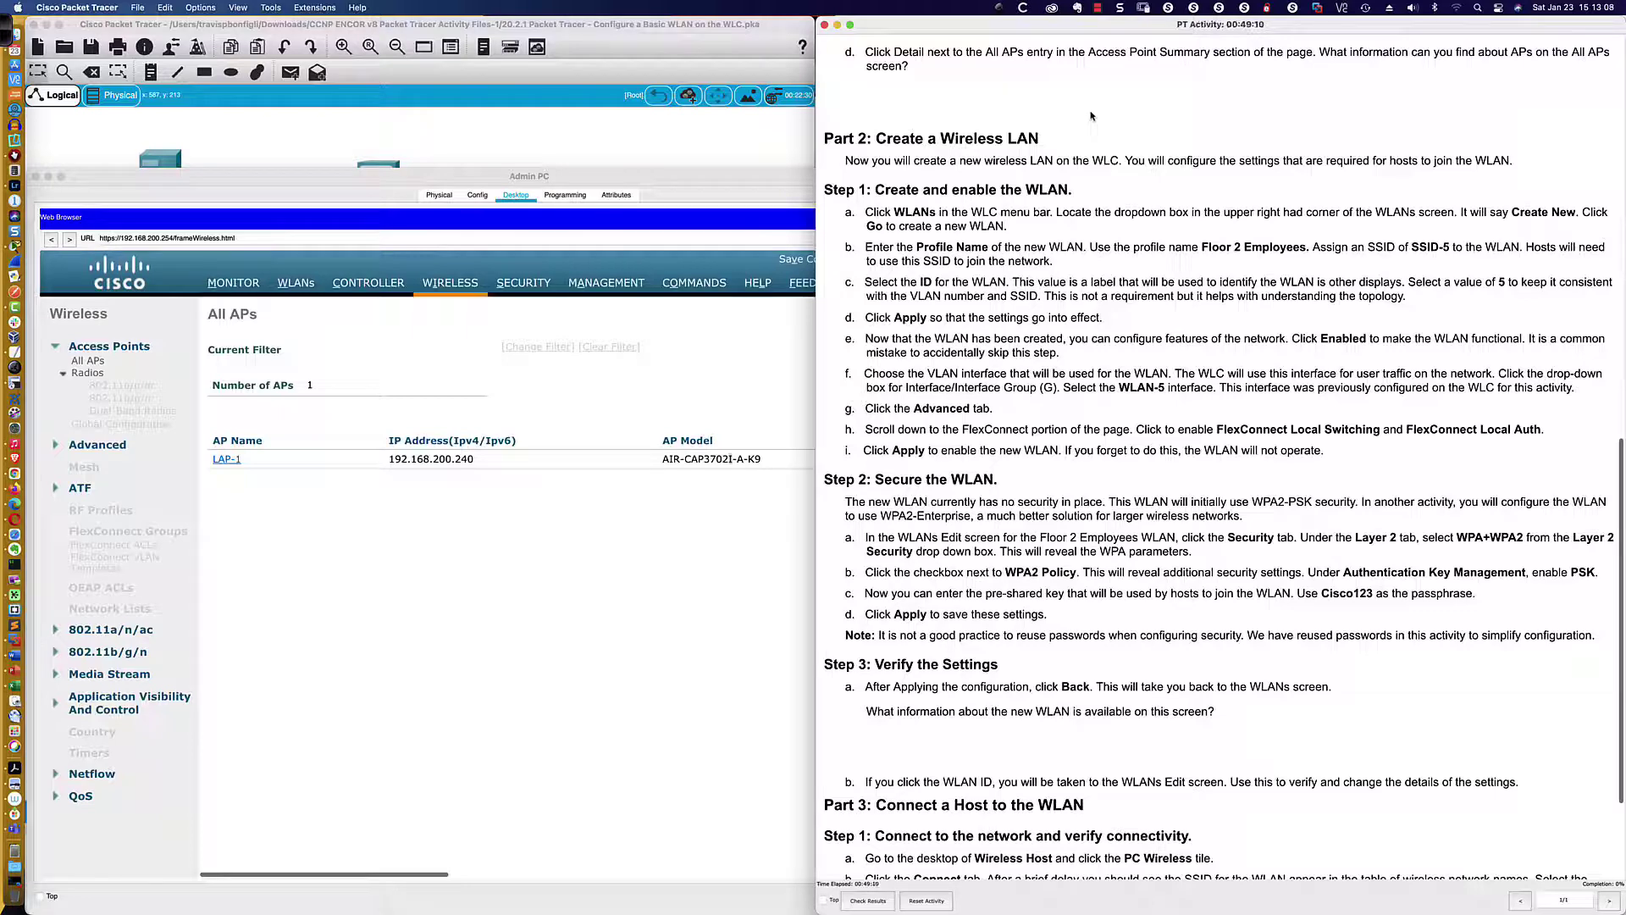
Return to the Admin PC browser and go to WLC-1's WLANs page
{"action": "scroll", "coordinate": [1091, 116], "scroll_direction": "down", "scroll_amount": 3}
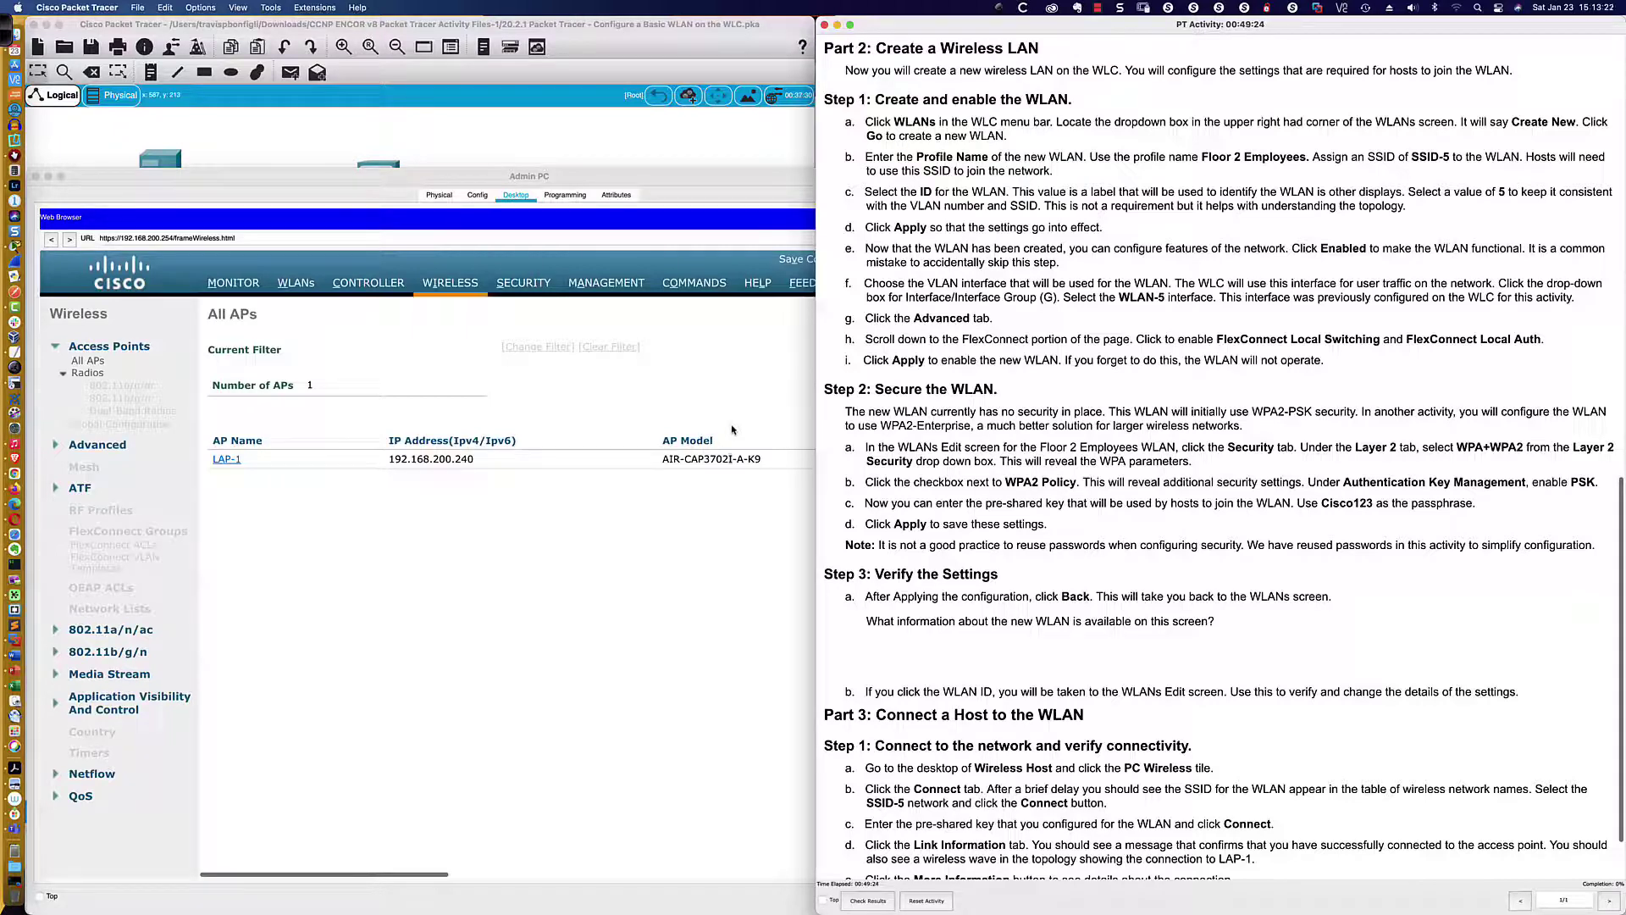
{"action": "left_click", "coordinate": [733, 430]}
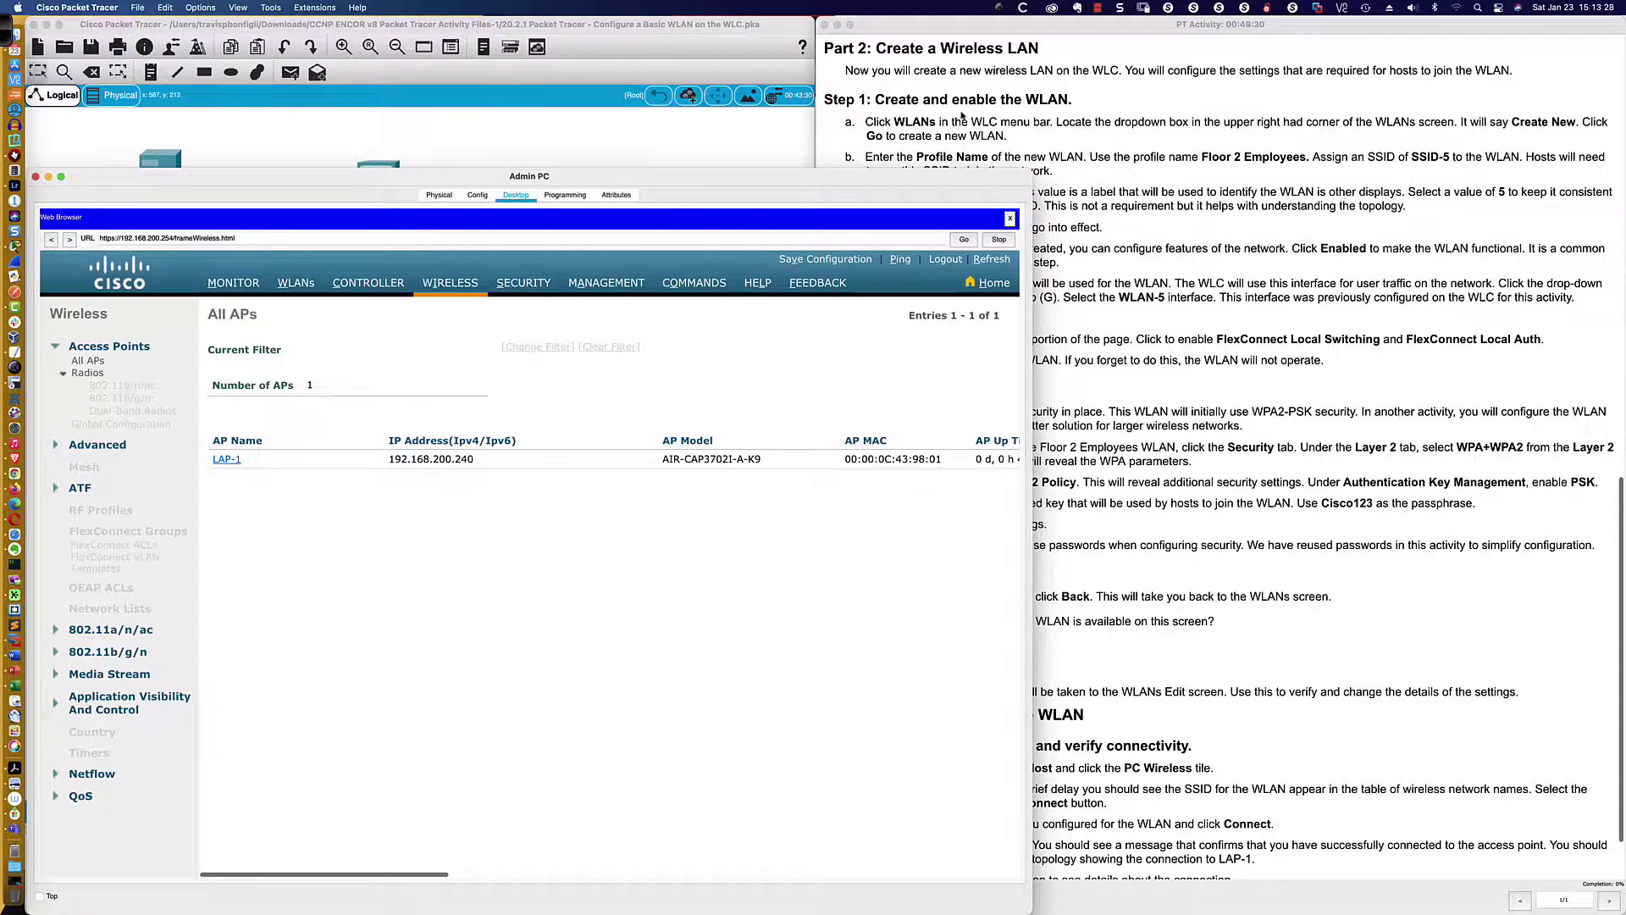
{"action": "scroll", "coordinate": [962, 114], "scroll_direction": "down", "scroll_amount": 2}
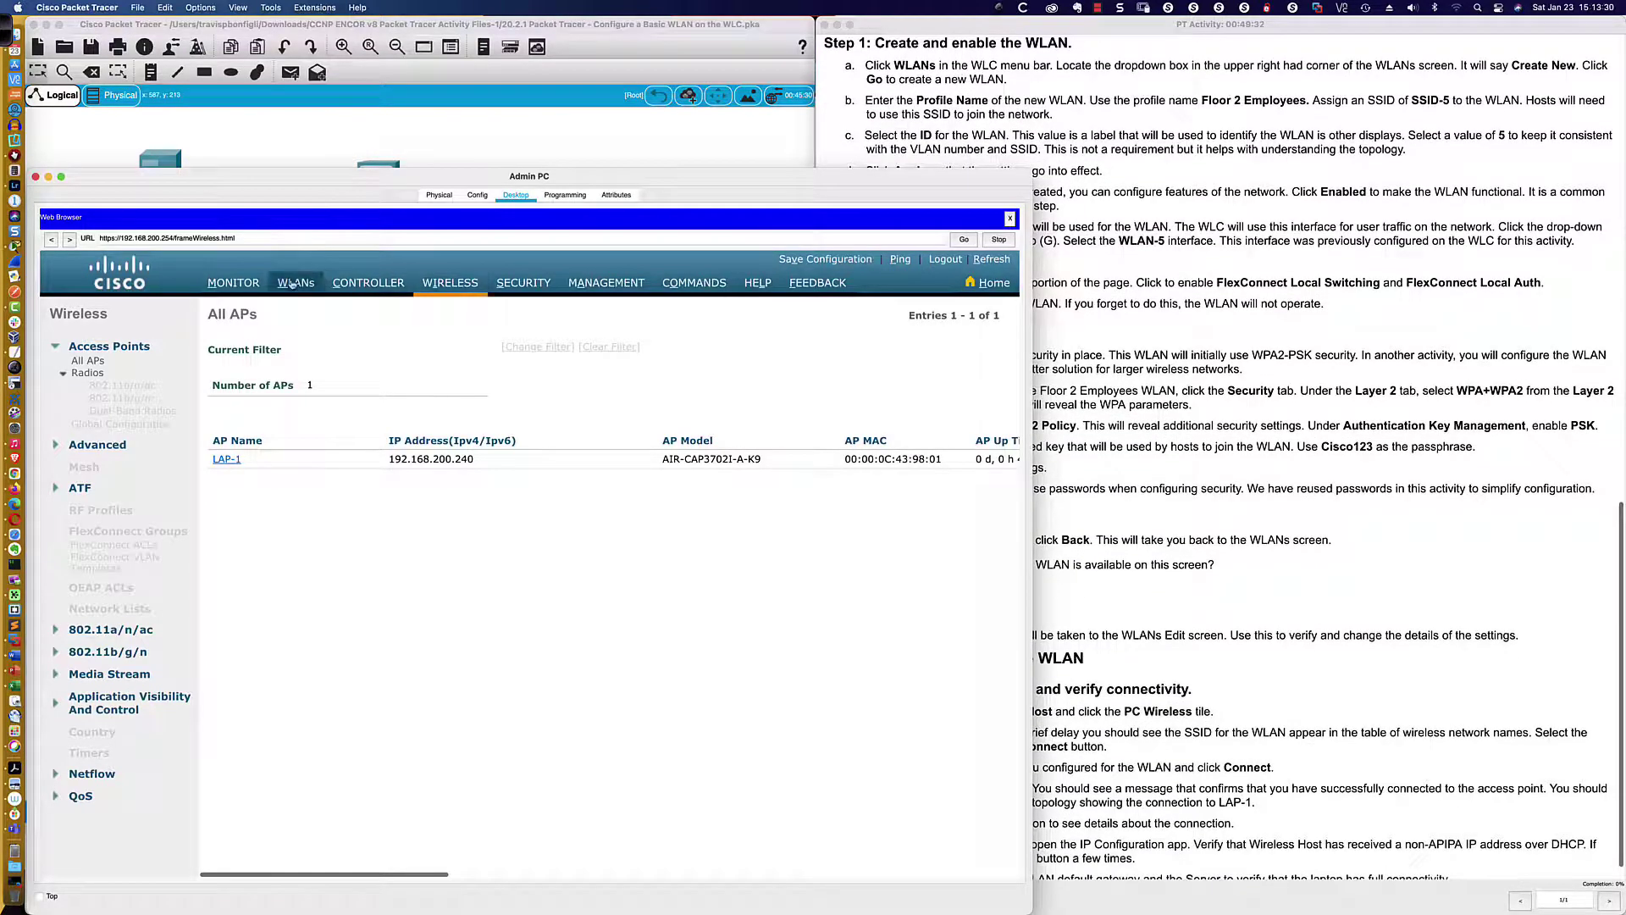
{"action": "left_click", "coordinate": [292, 283]}
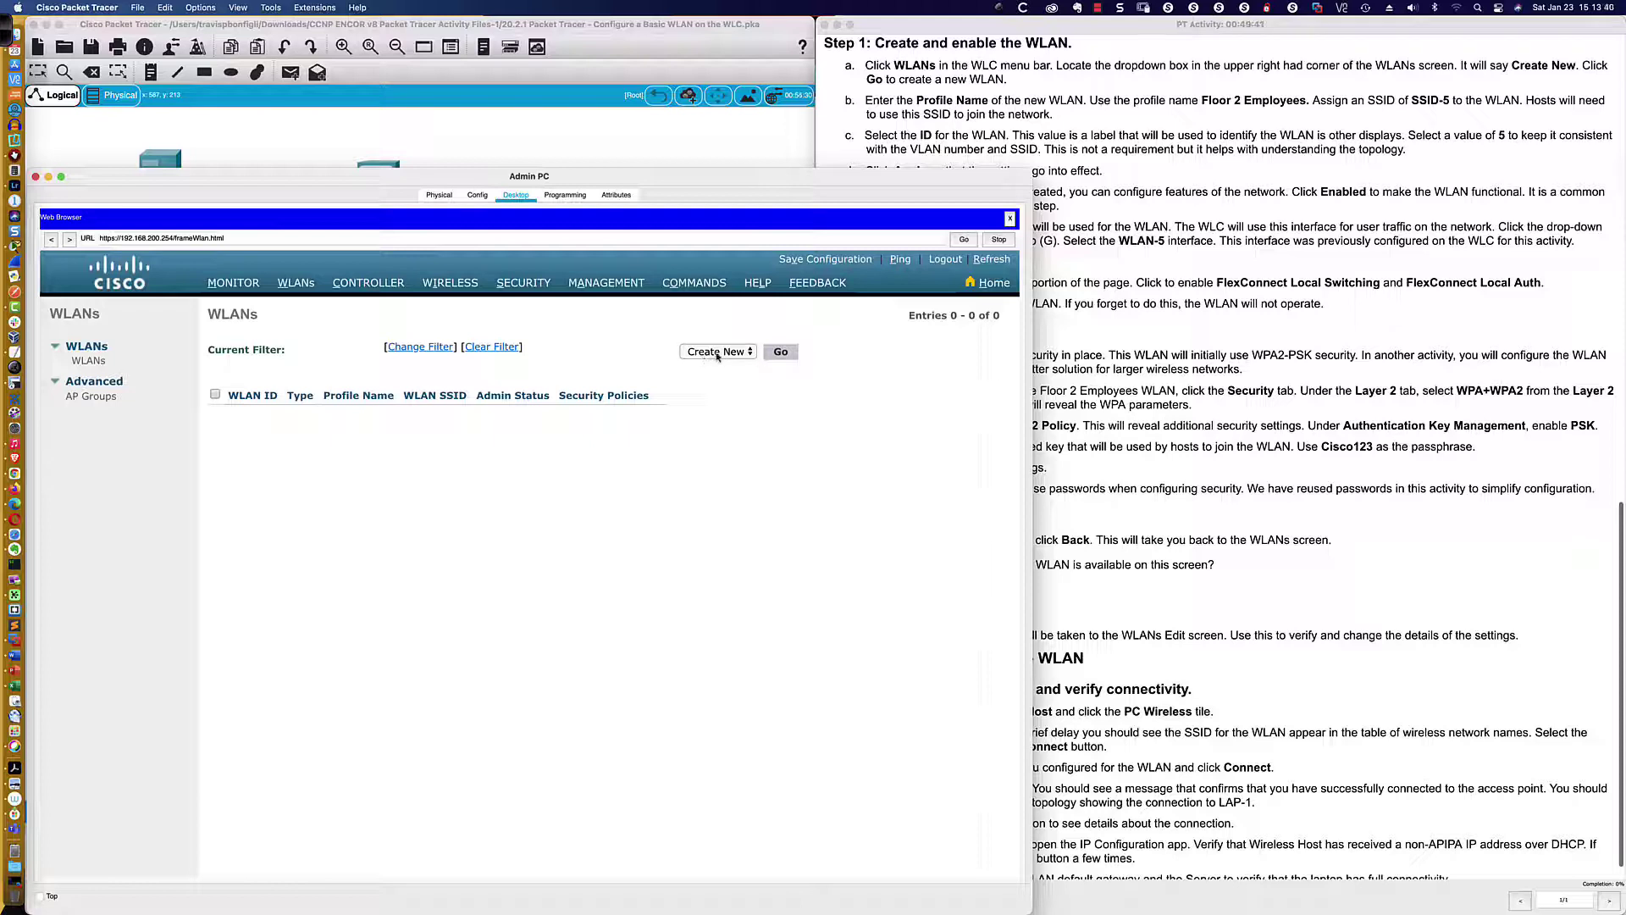
Keep 'Create New' selected and press Go to get the blank WLANs > New form
{"action": "left_click", "coordinate": [718, 353]}
{"action": "left_click", "coordinate": [657, 356]}
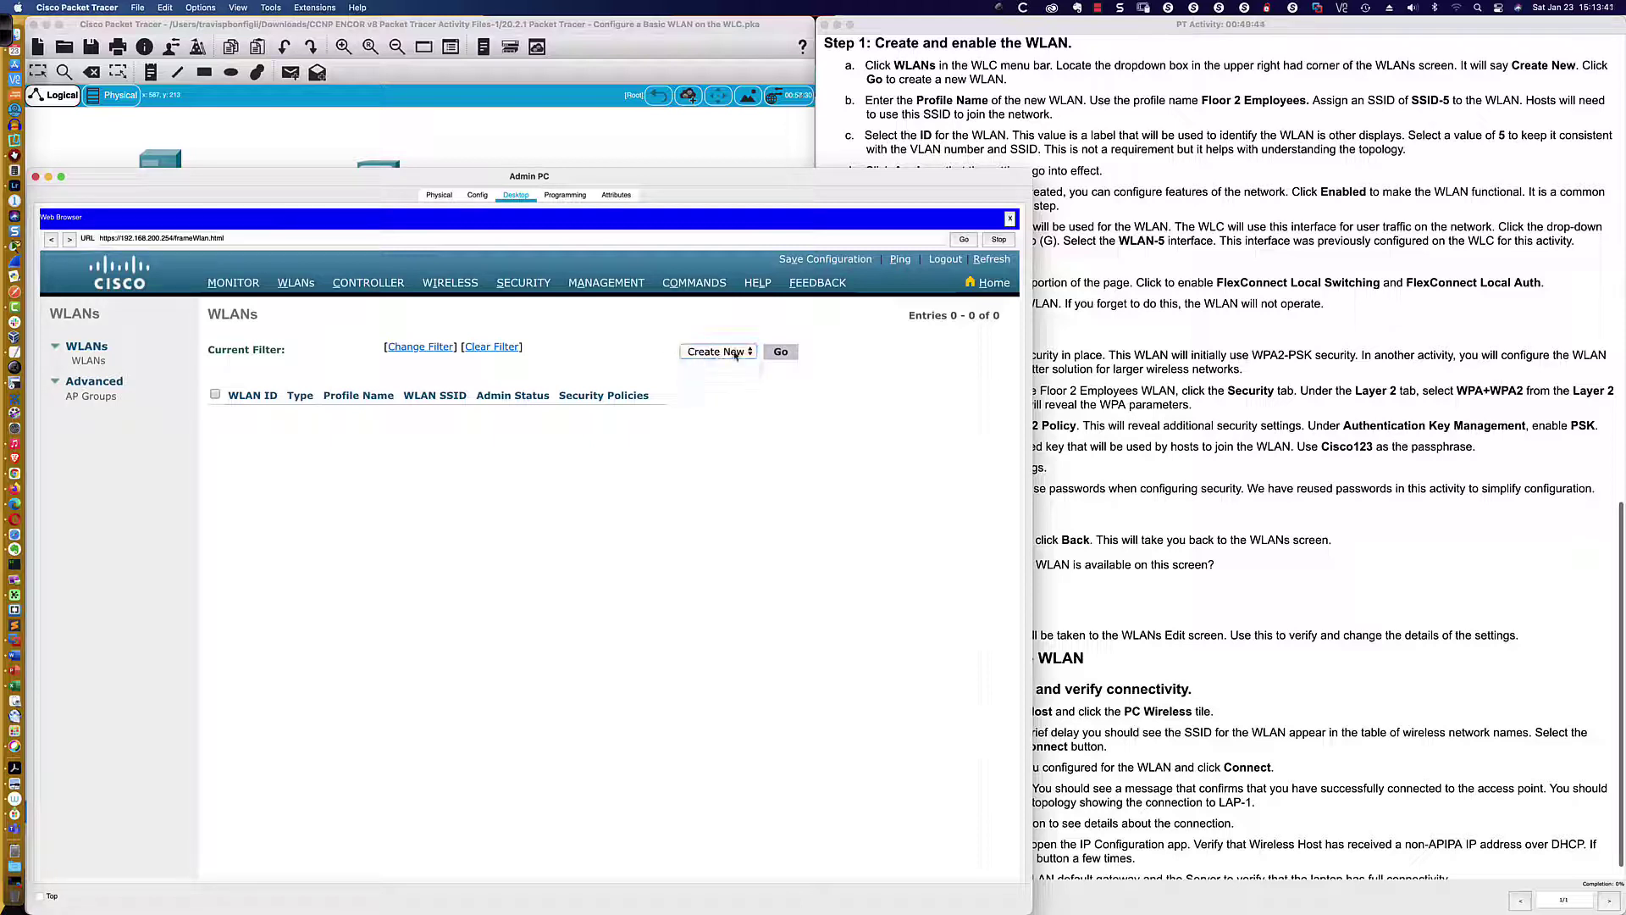
{"action": "left_click", "coordinate": [780, 352]}
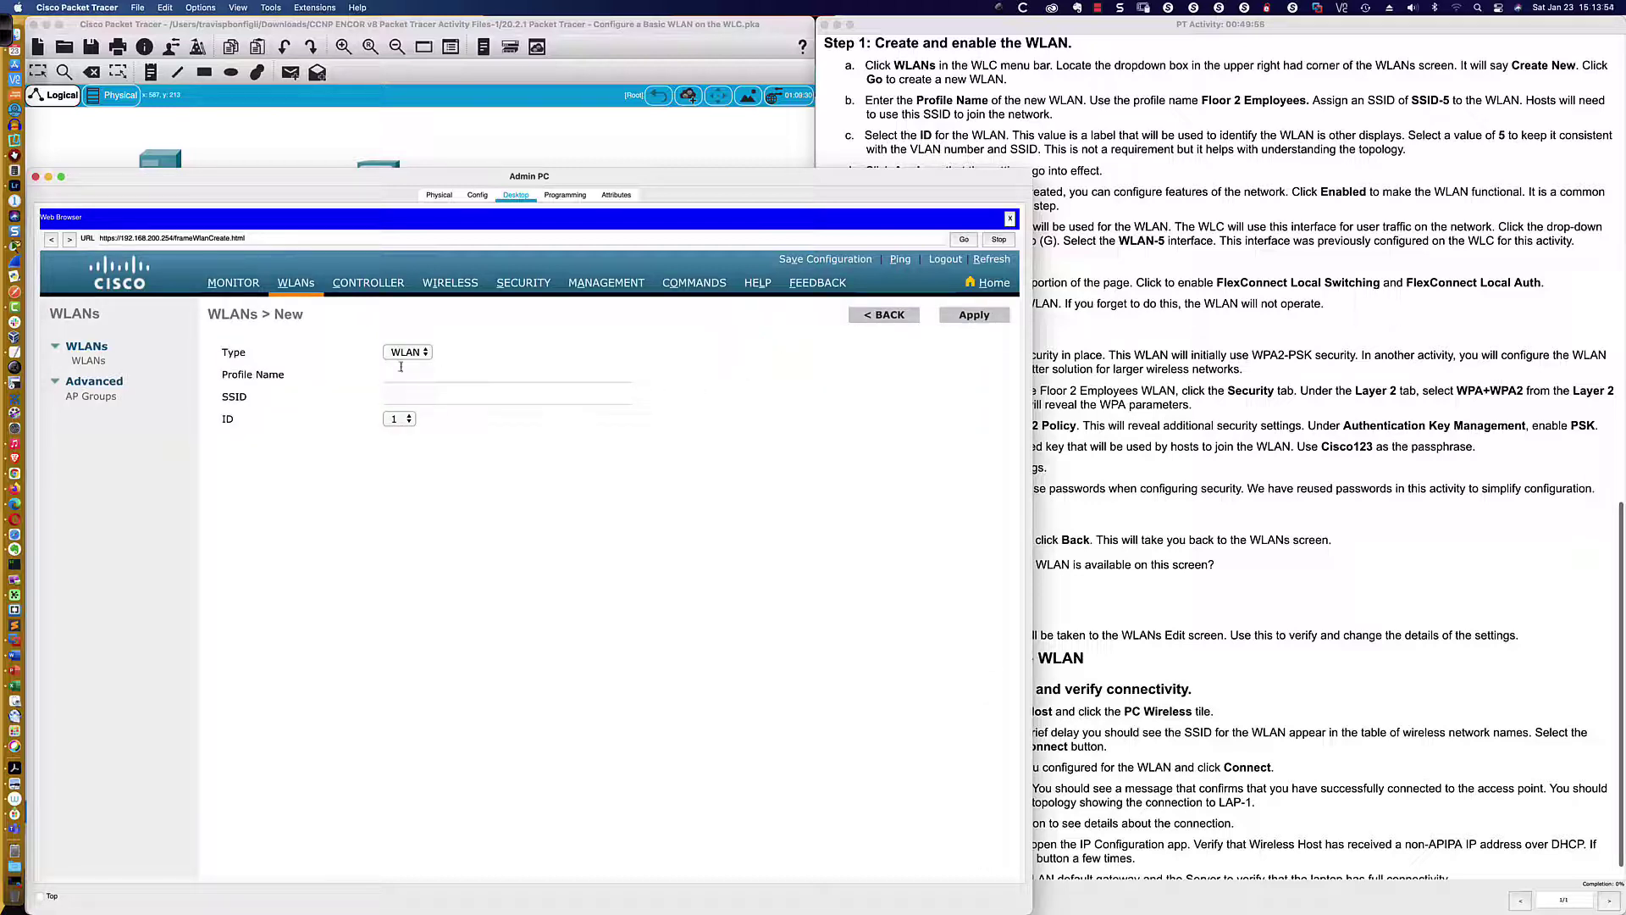
Leave Type as WLAN and enter 'Floor 2 Employees' as the Profile Name
{"action": "left_click", "coordinate": [424, 353]}
{"action": "left_click", "coordinate": [441, 353]}
{"action": "left_click", "coordinate": [425, 375]}
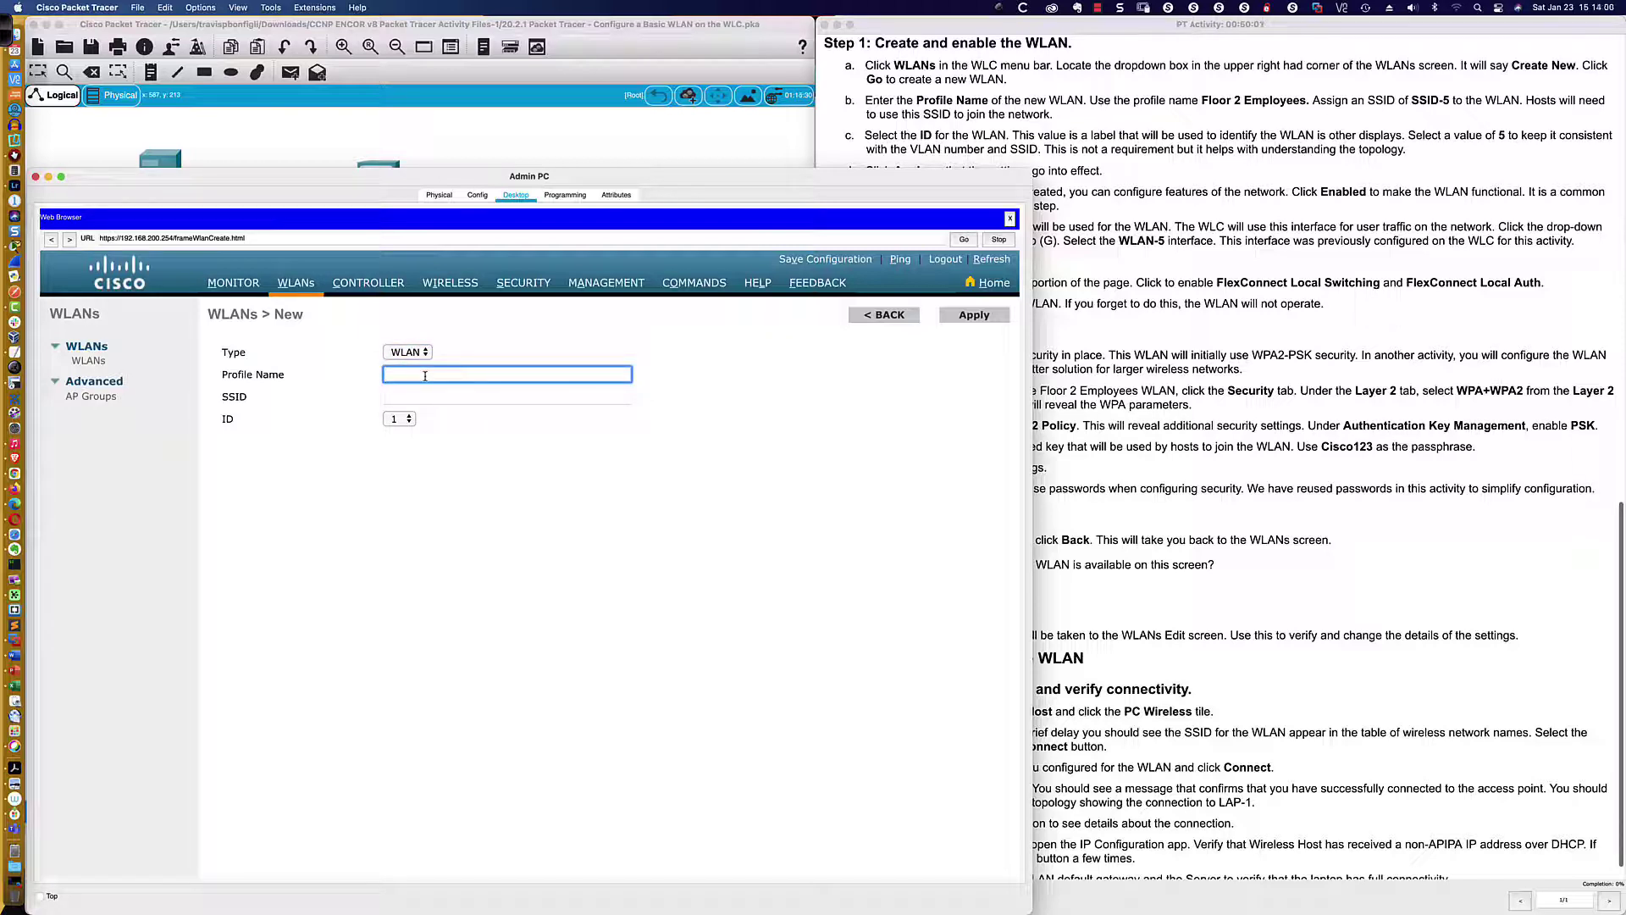
{"action": "type", "text": "Floor 2 Employees"}
{"action": "left_click", "coordinate": [405, 395]}
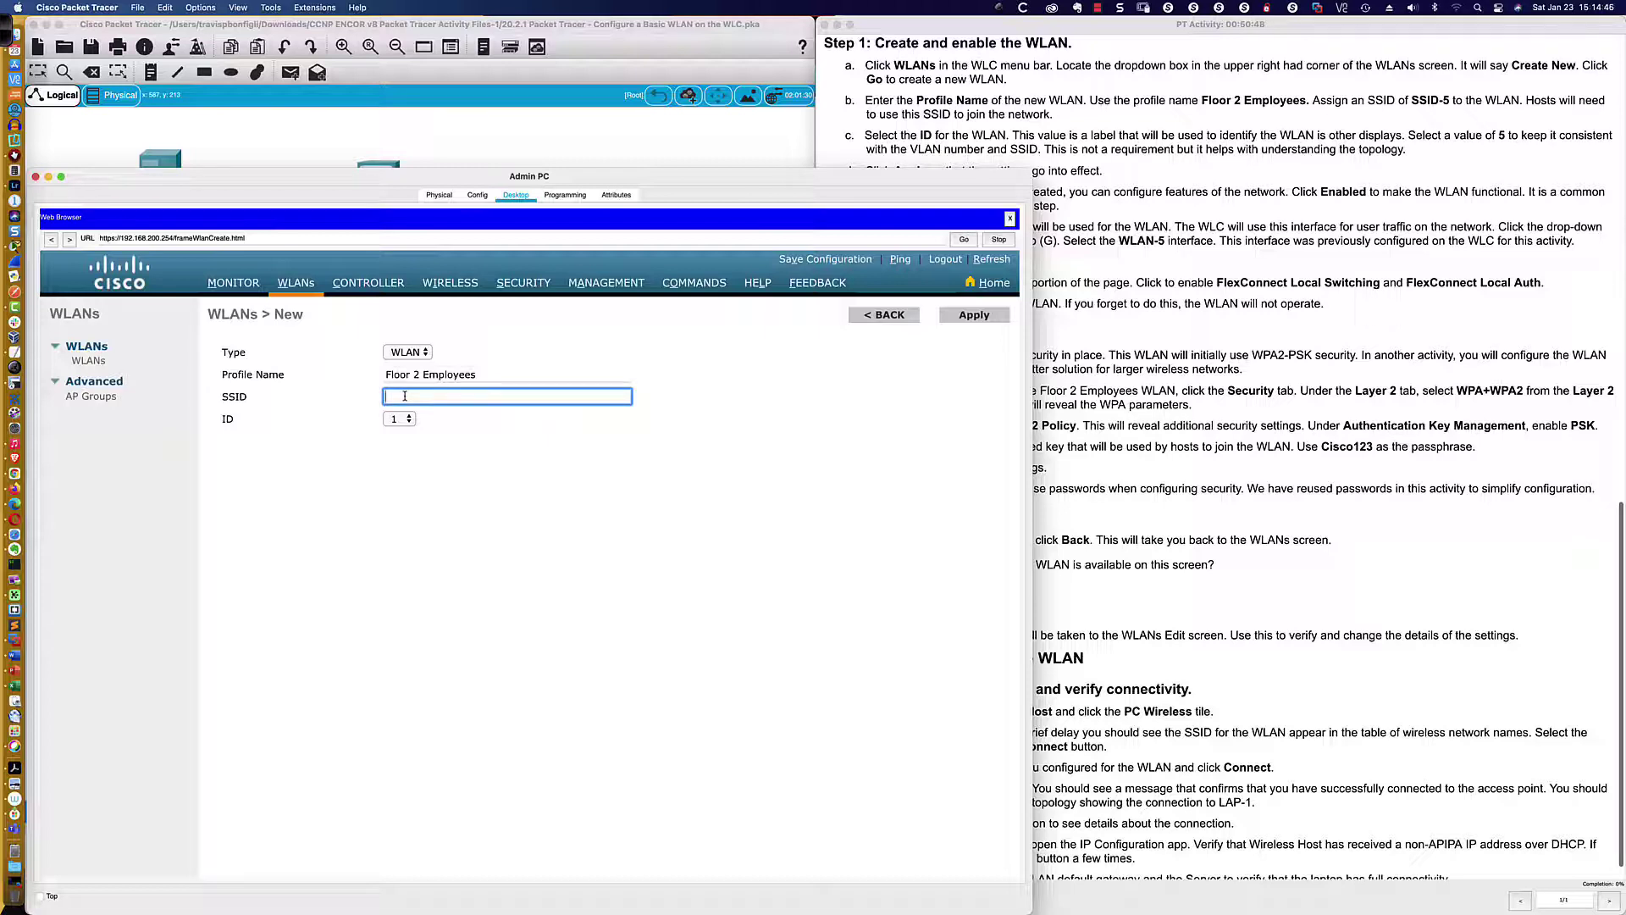
Enter 'SSID-5' in the new WLAN form's SSID field
{"action": "type", "text": "SSID-5"}
{"action": "scroll", "coordinate": [1112, 140], "scroll_direction": "down", "scroll_amount": 2}
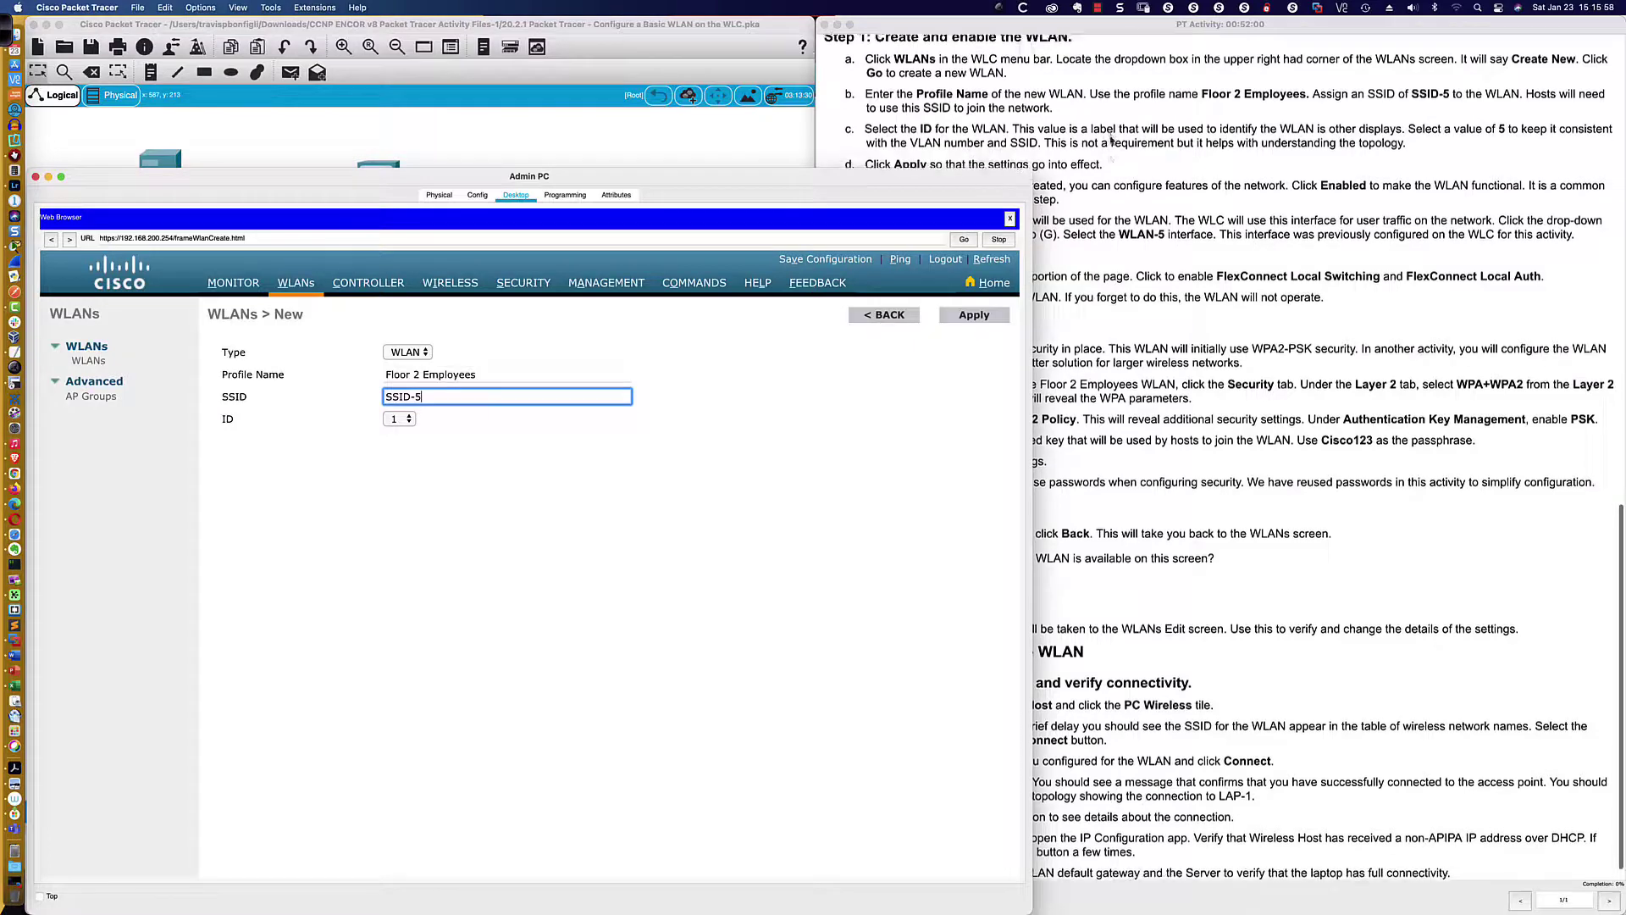
{"action": "scroll", "coordinate": [1112, 141], "scroll_direction": "down", "scroll_amount": 1}
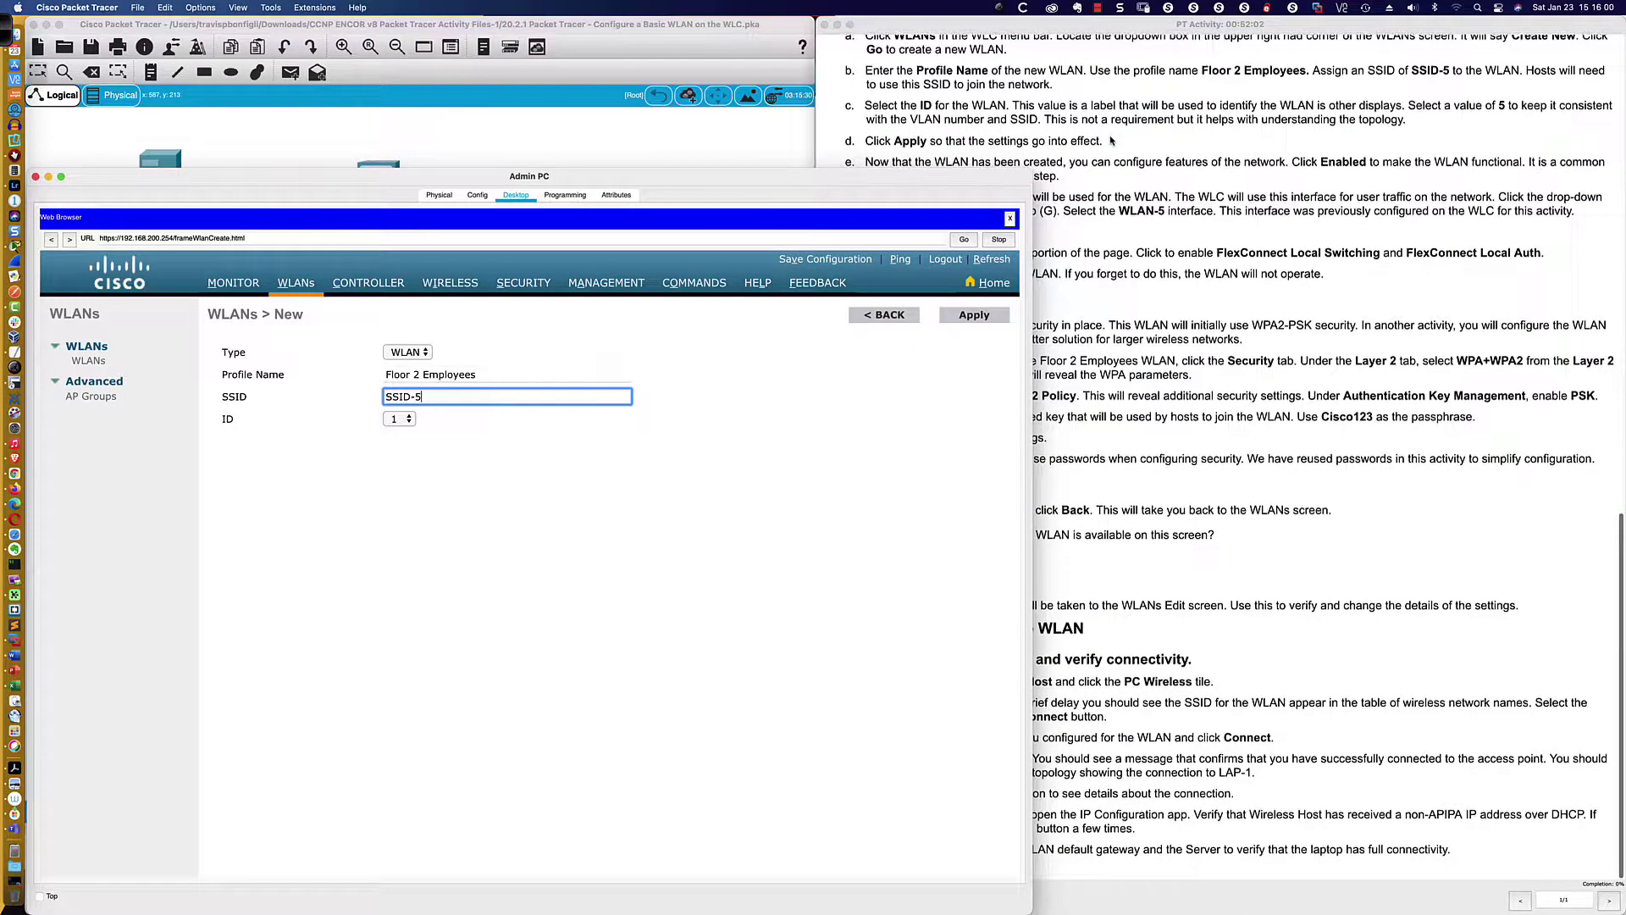
{"action": "scroll", "coordinate": [1112, 140], "scroll_direction": "up", "scroll_amount": 1}
{"action": "scroll", "coordinate": [1109, 137], "scroll_direction": "down", "scroll_amount": 1}
{"action": "scroll", "coordinate": [1103, 129], "scroll_direction": "up", "scroll_amount": 1}
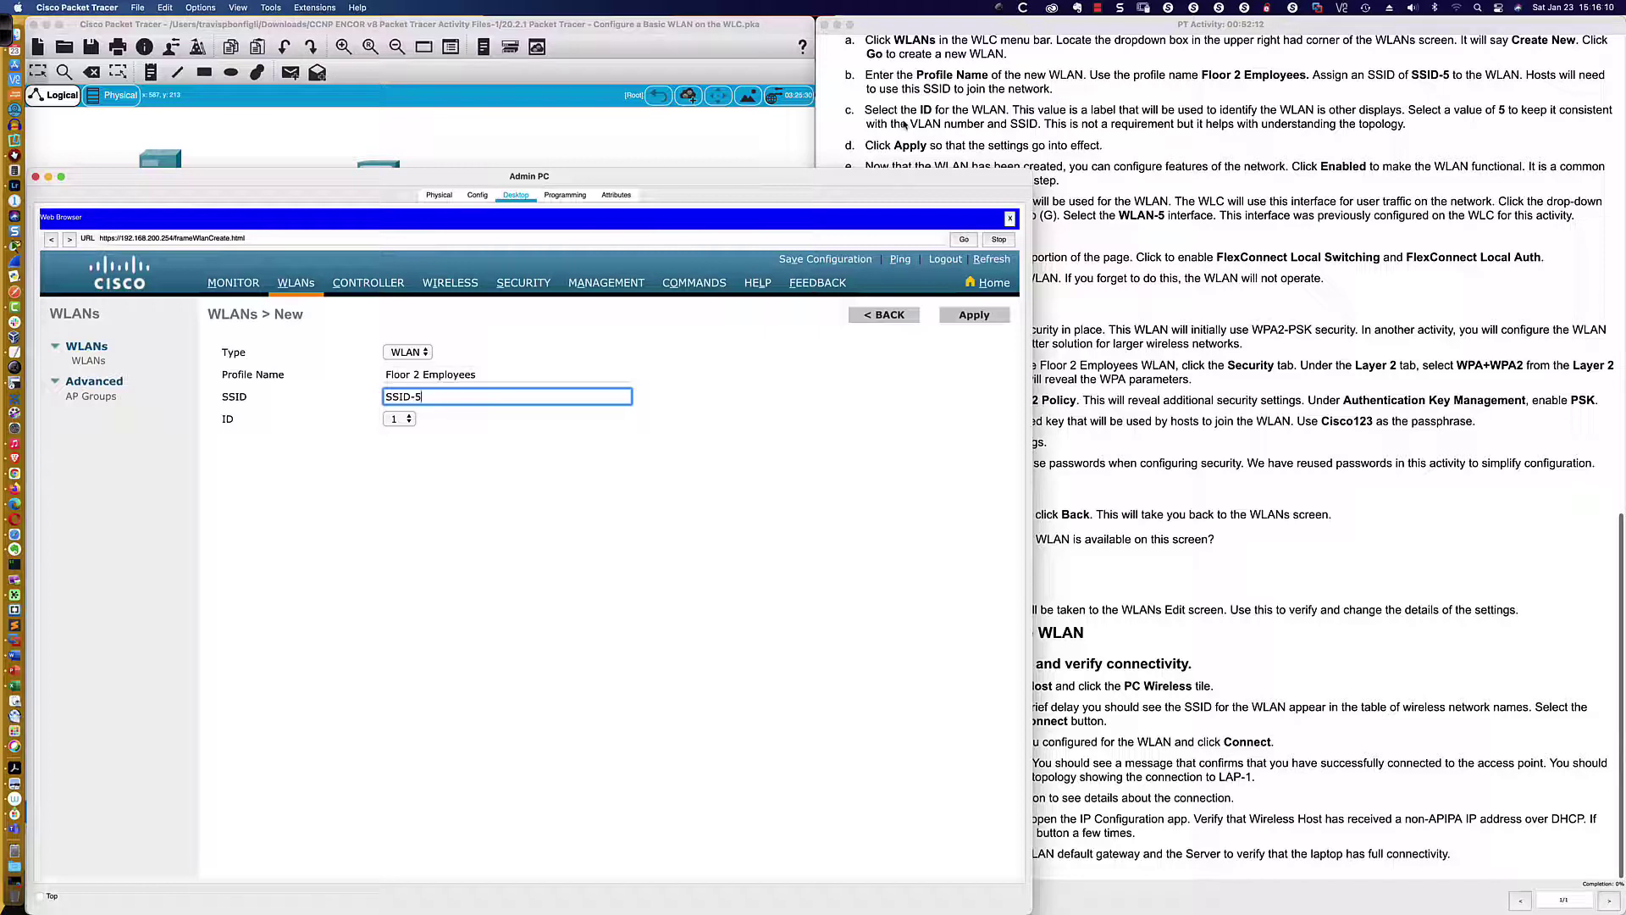
Pick 5 as the WLAN ID and submit, opening the Floor 2 Employees Edit page
{"action": "left_click", "coordinate": [409, 421]}
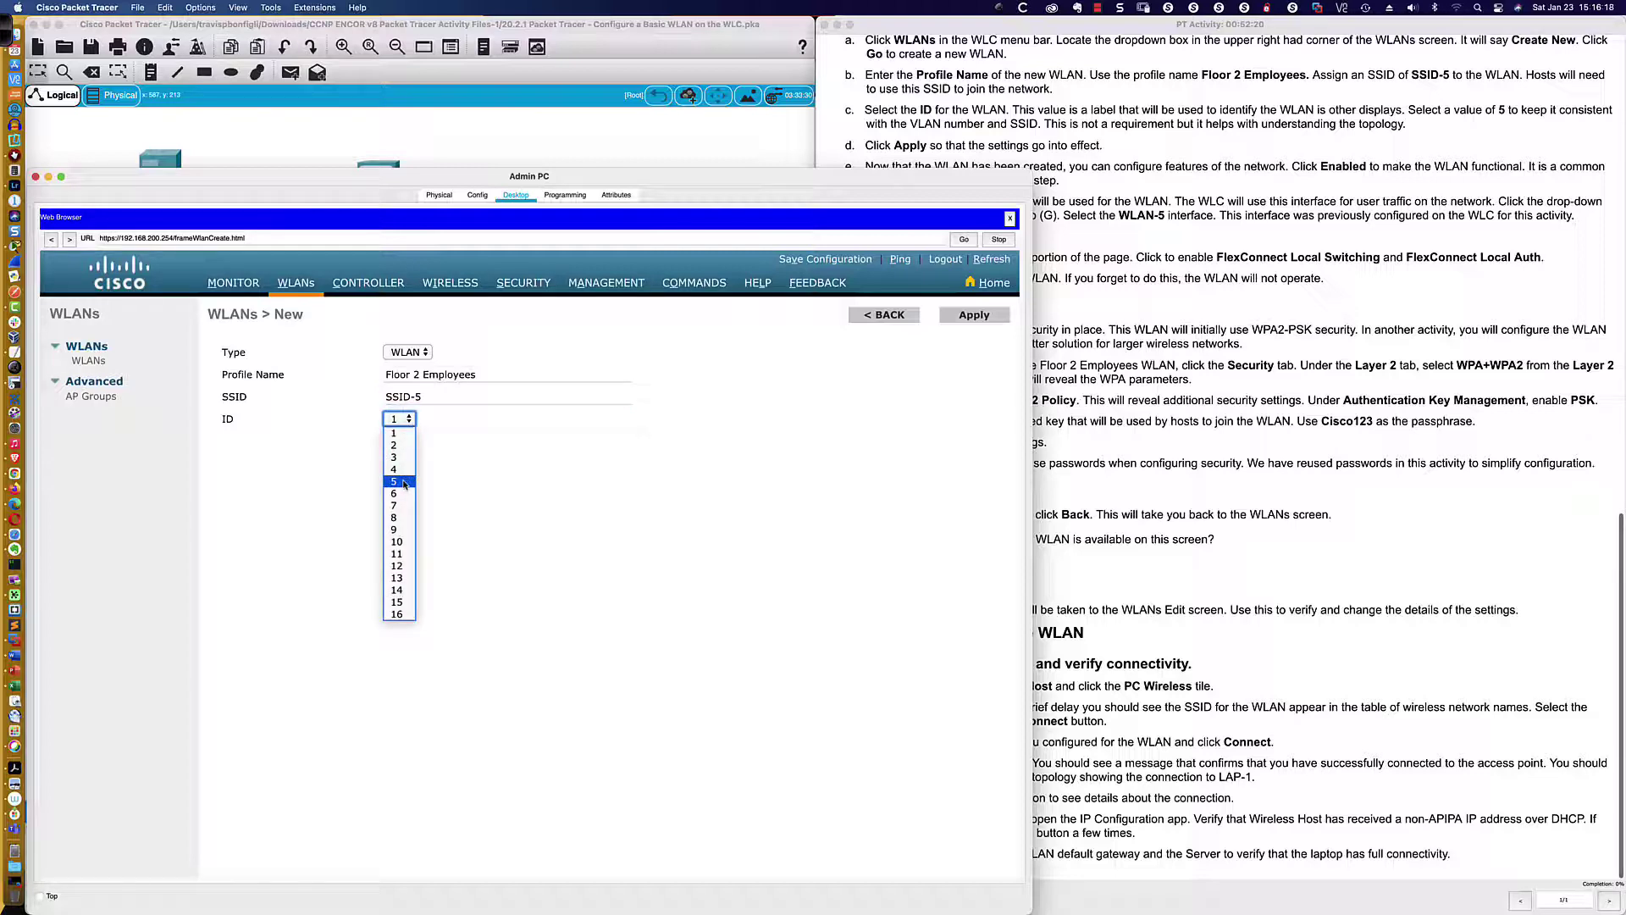
{"action": "left_click", "coordinate": [404, 484]}
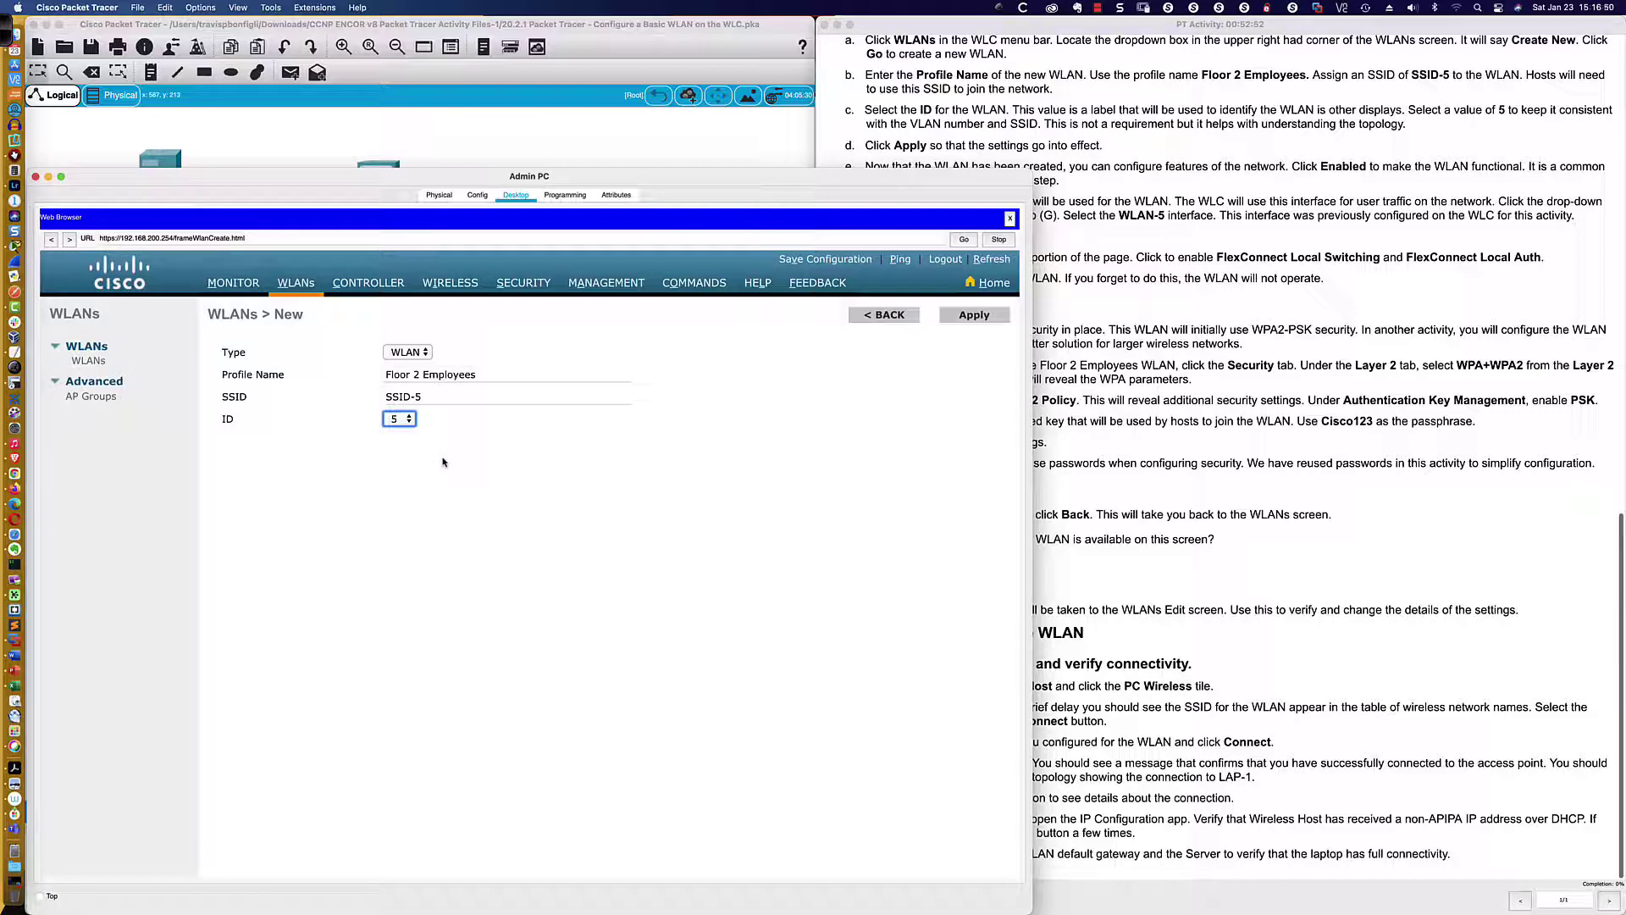
{"action": "left_click", "coordinate": [735, 465]}
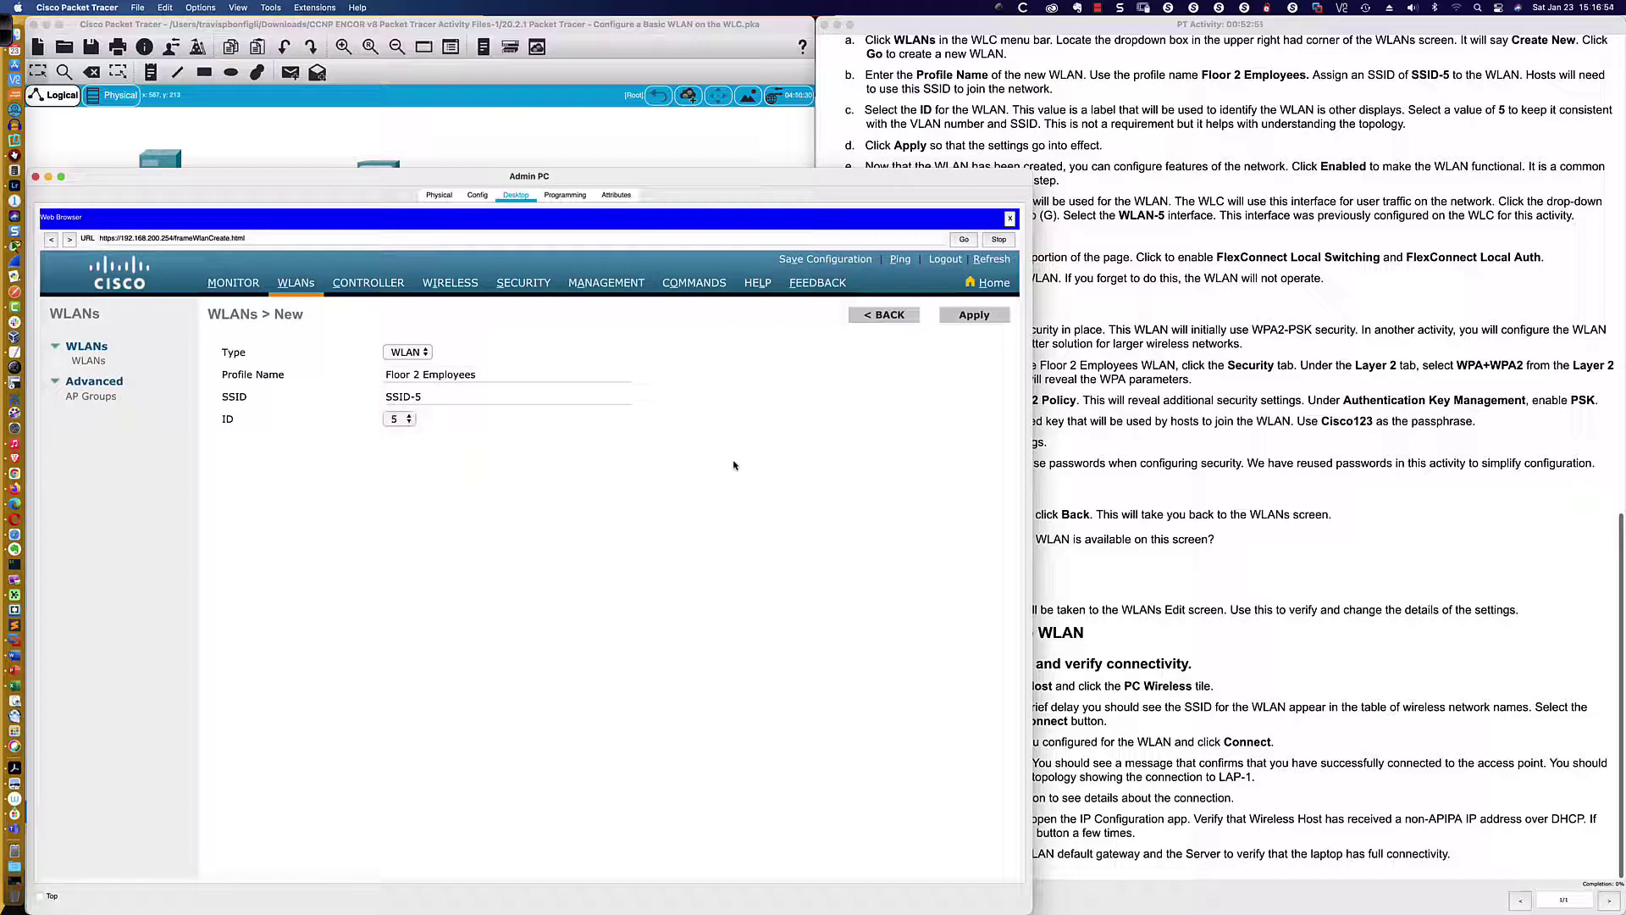
Apply to create the Floor 2 Employees WLAN, then narrow the Admin PC window
{"action": "left_click", "coordinate": [973, 321]}
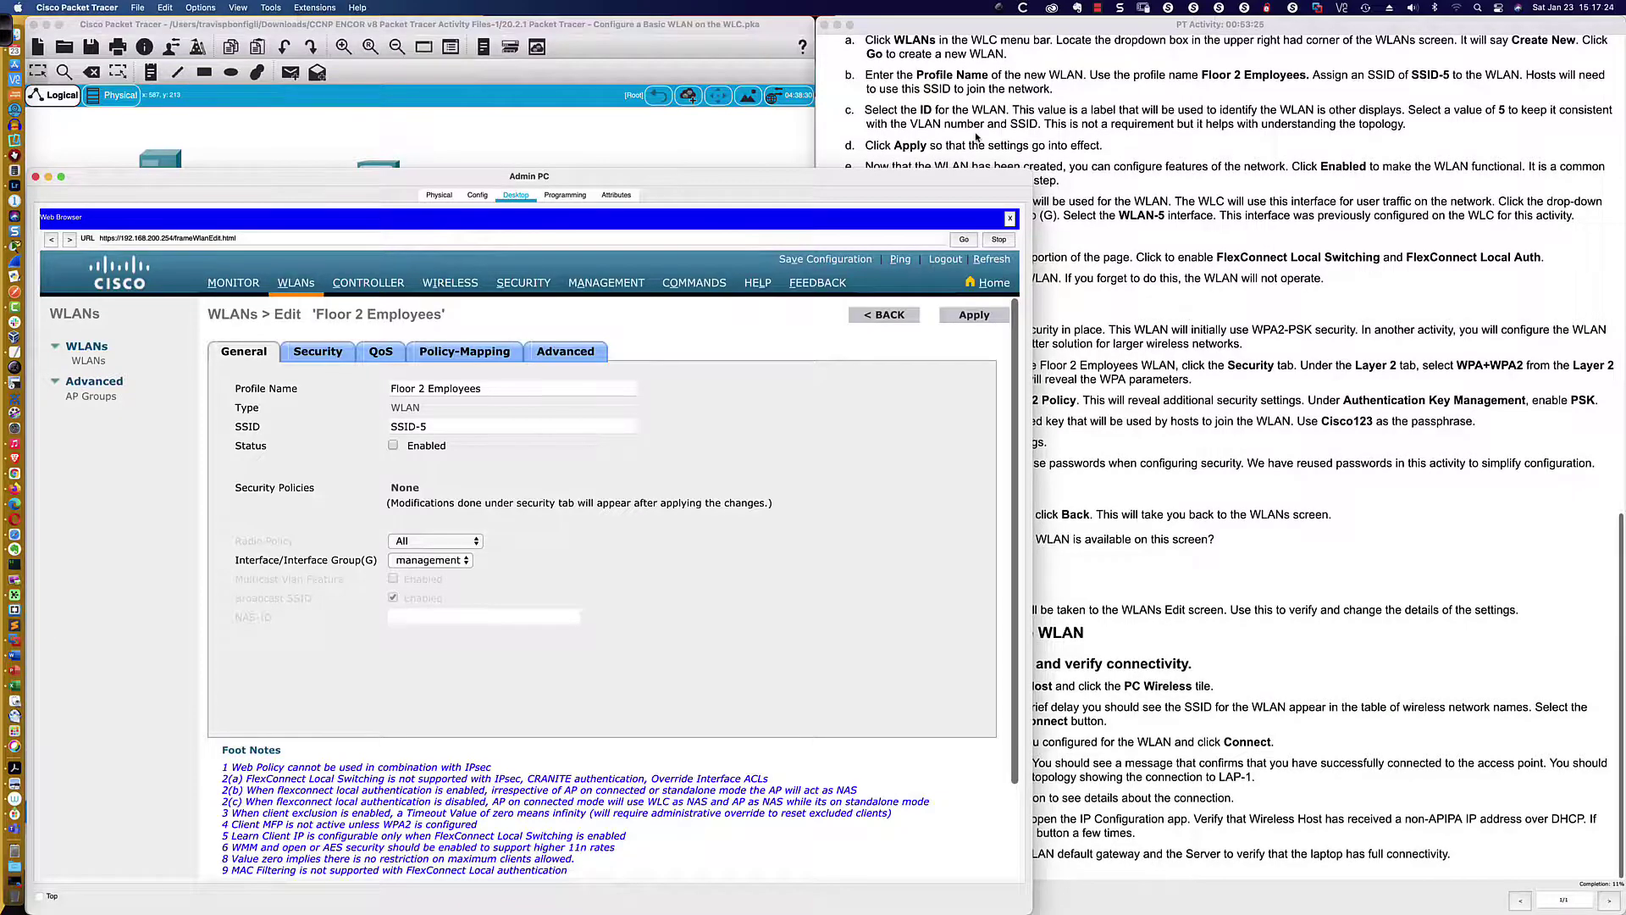
{"action": "scroll", "coordinate": [976, 138], "scroll_direction": "down", "scroll_amount": 1}
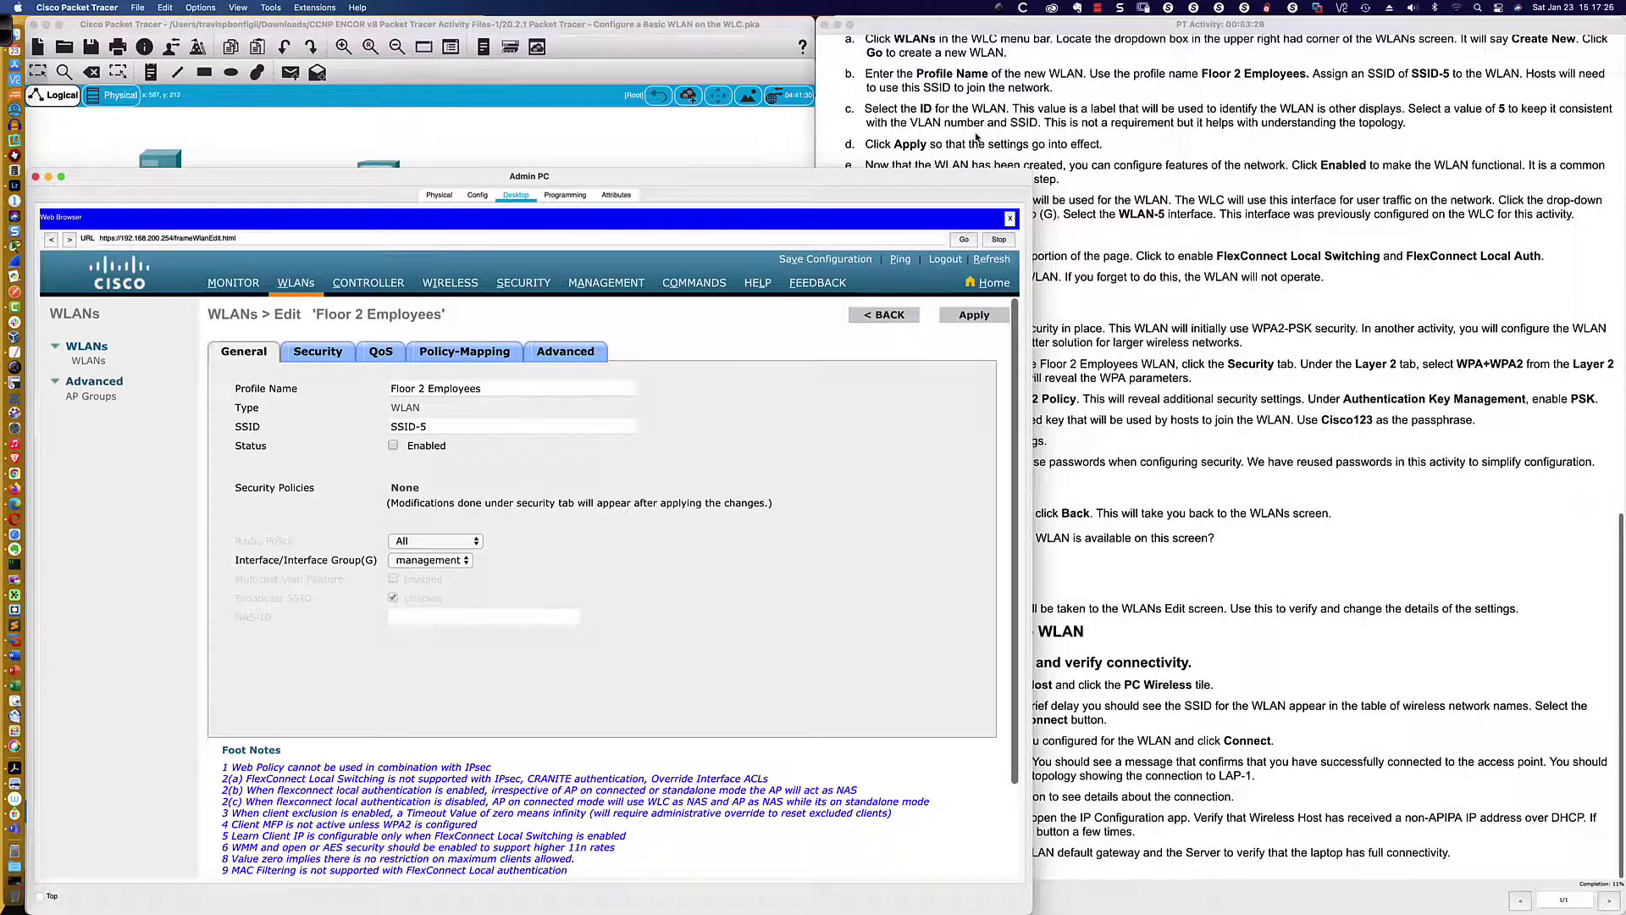
{"action": "scroll", "coordinate": [976, 137], "scroll_direction": "up", "scroll_amount": 1}
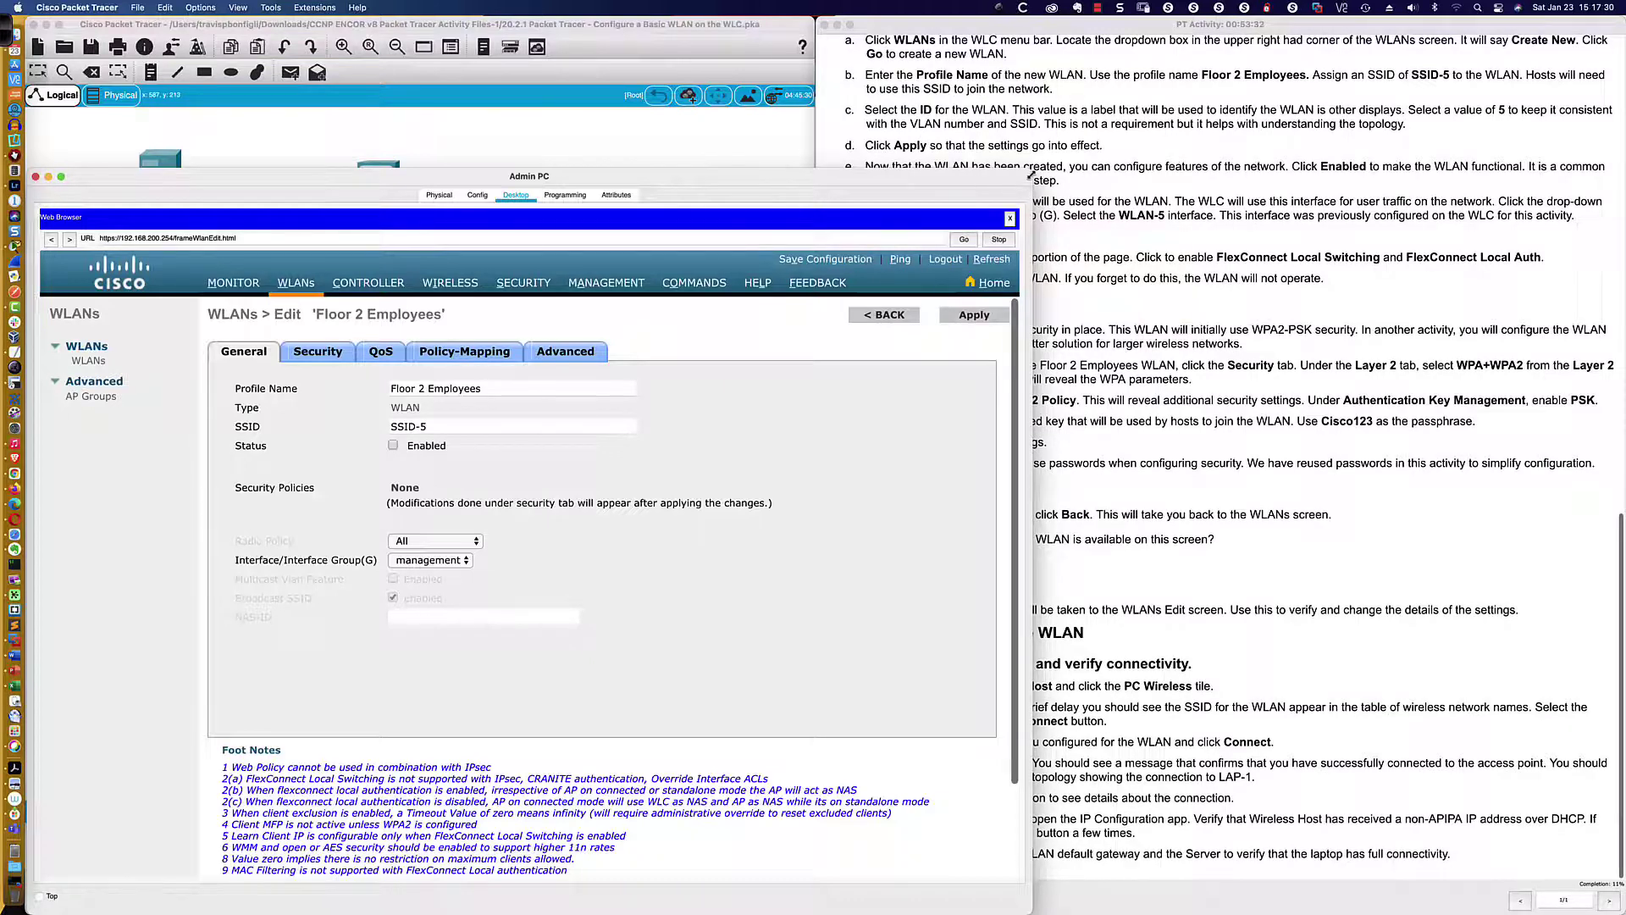
{"action": "left_click_drag", "start_coordinate": [1028, 177], "coordinate": [850, 171]}
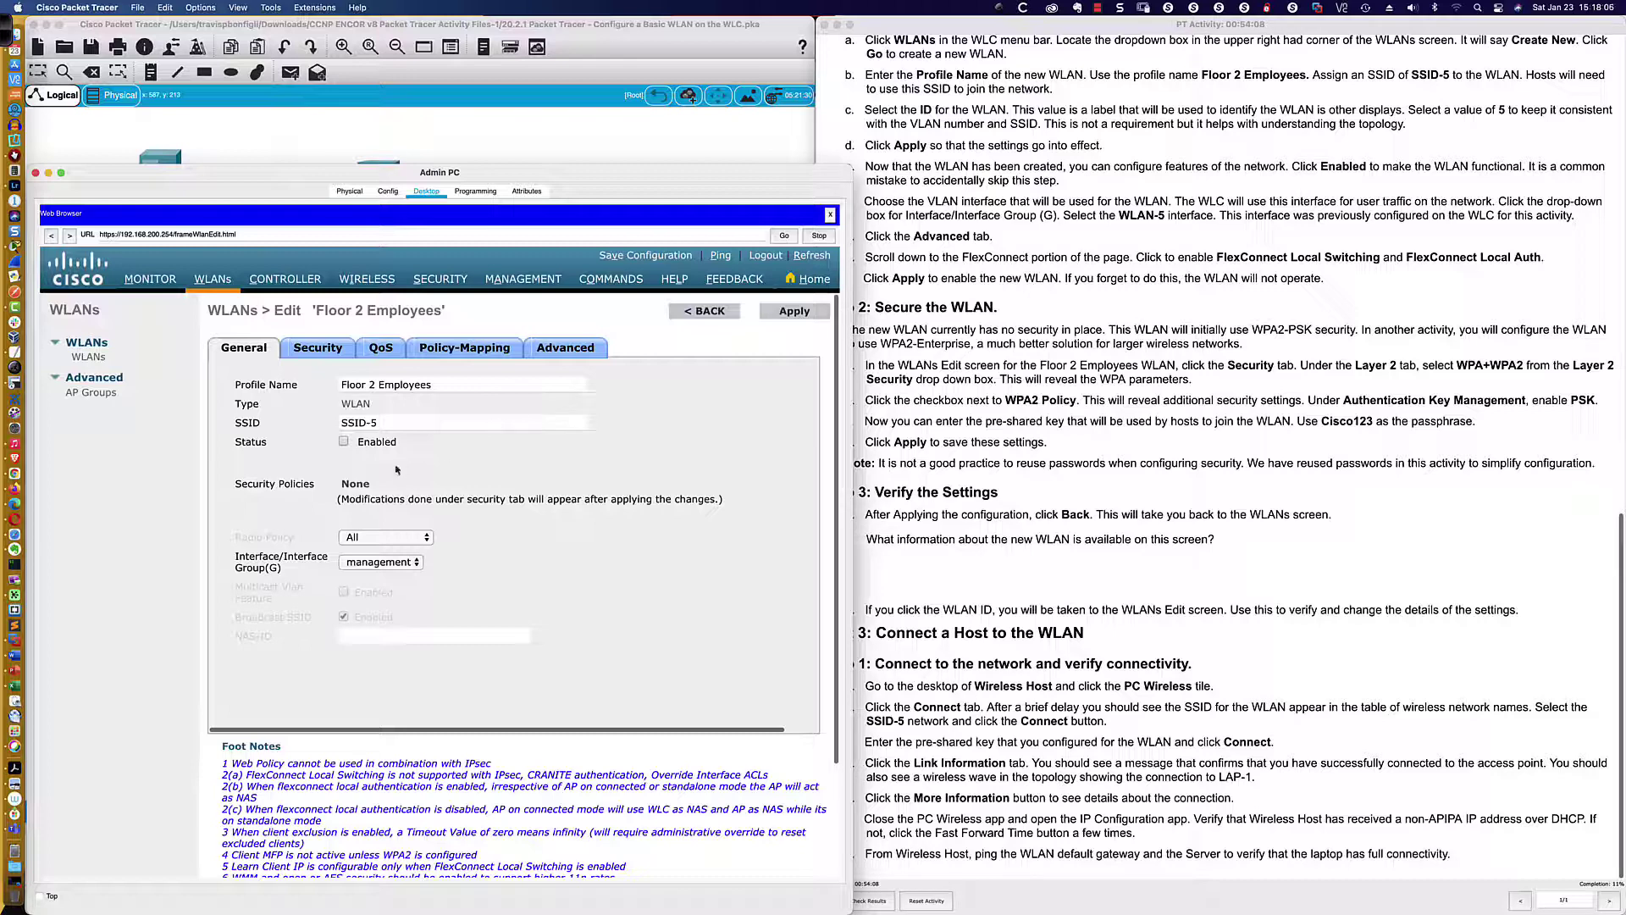
Enable the Floor 2 Employees WLAN on interface WLAN-5, then switch to the real controller in Firefox
{"action": "left_click", "coordinate": [343, 442]}
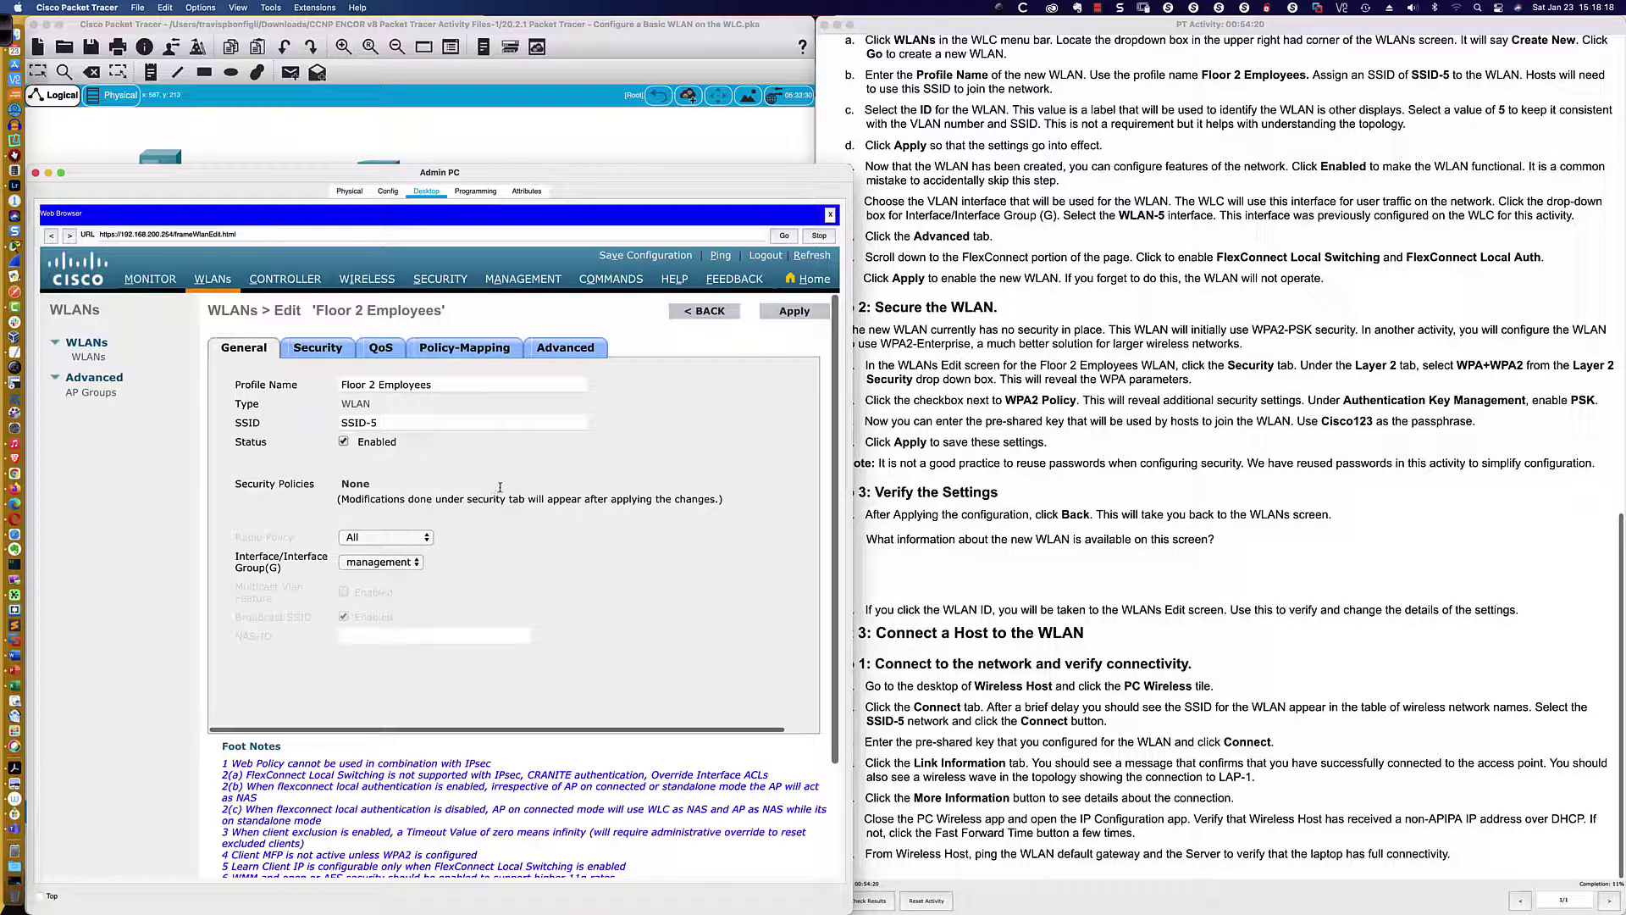
{"action": "left_click", "coordinate": [419, 564]}
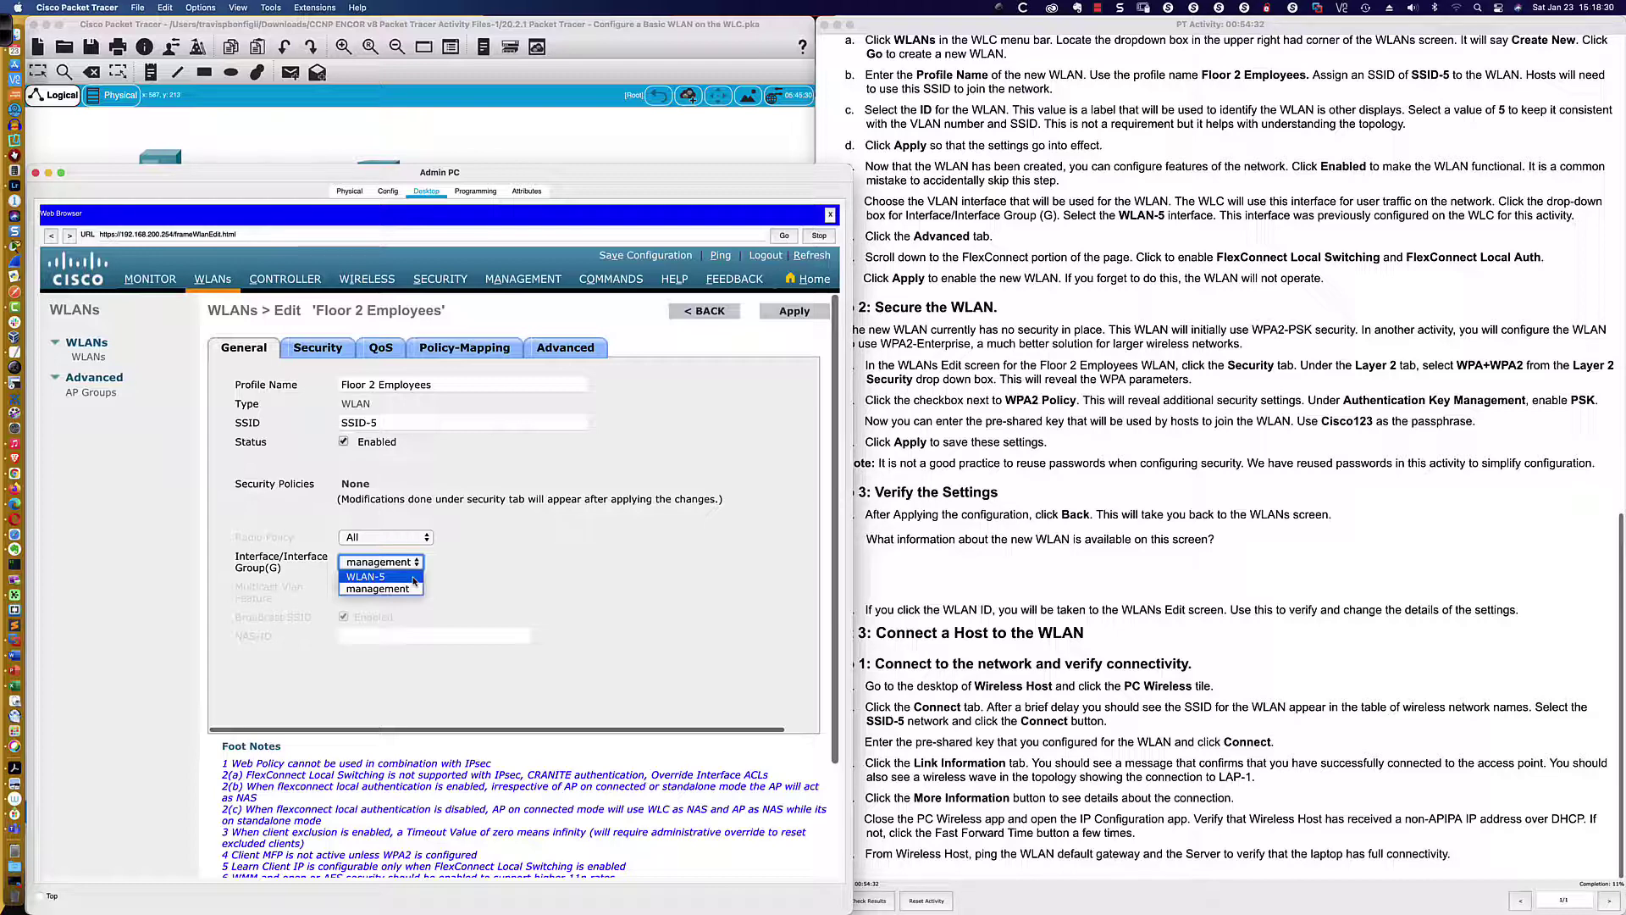
{"action": "left_click", "coordinate": [413, 578]}
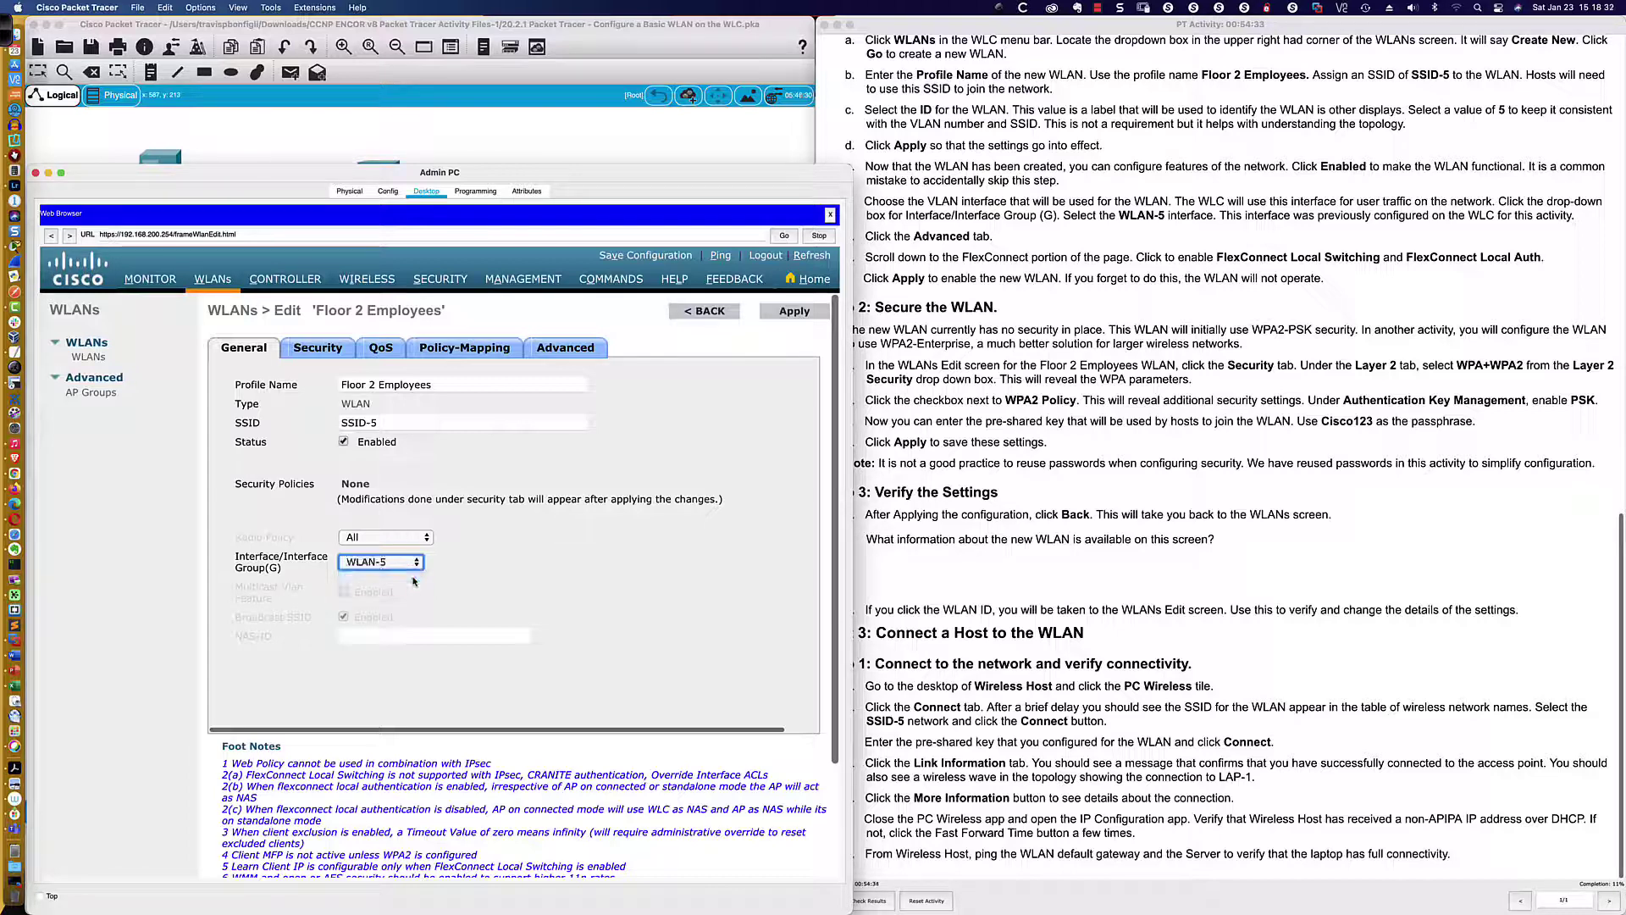
{"action": "left_click", "coordinate": [465, 565]}
{"action": "key", "text": "super+Tab"}
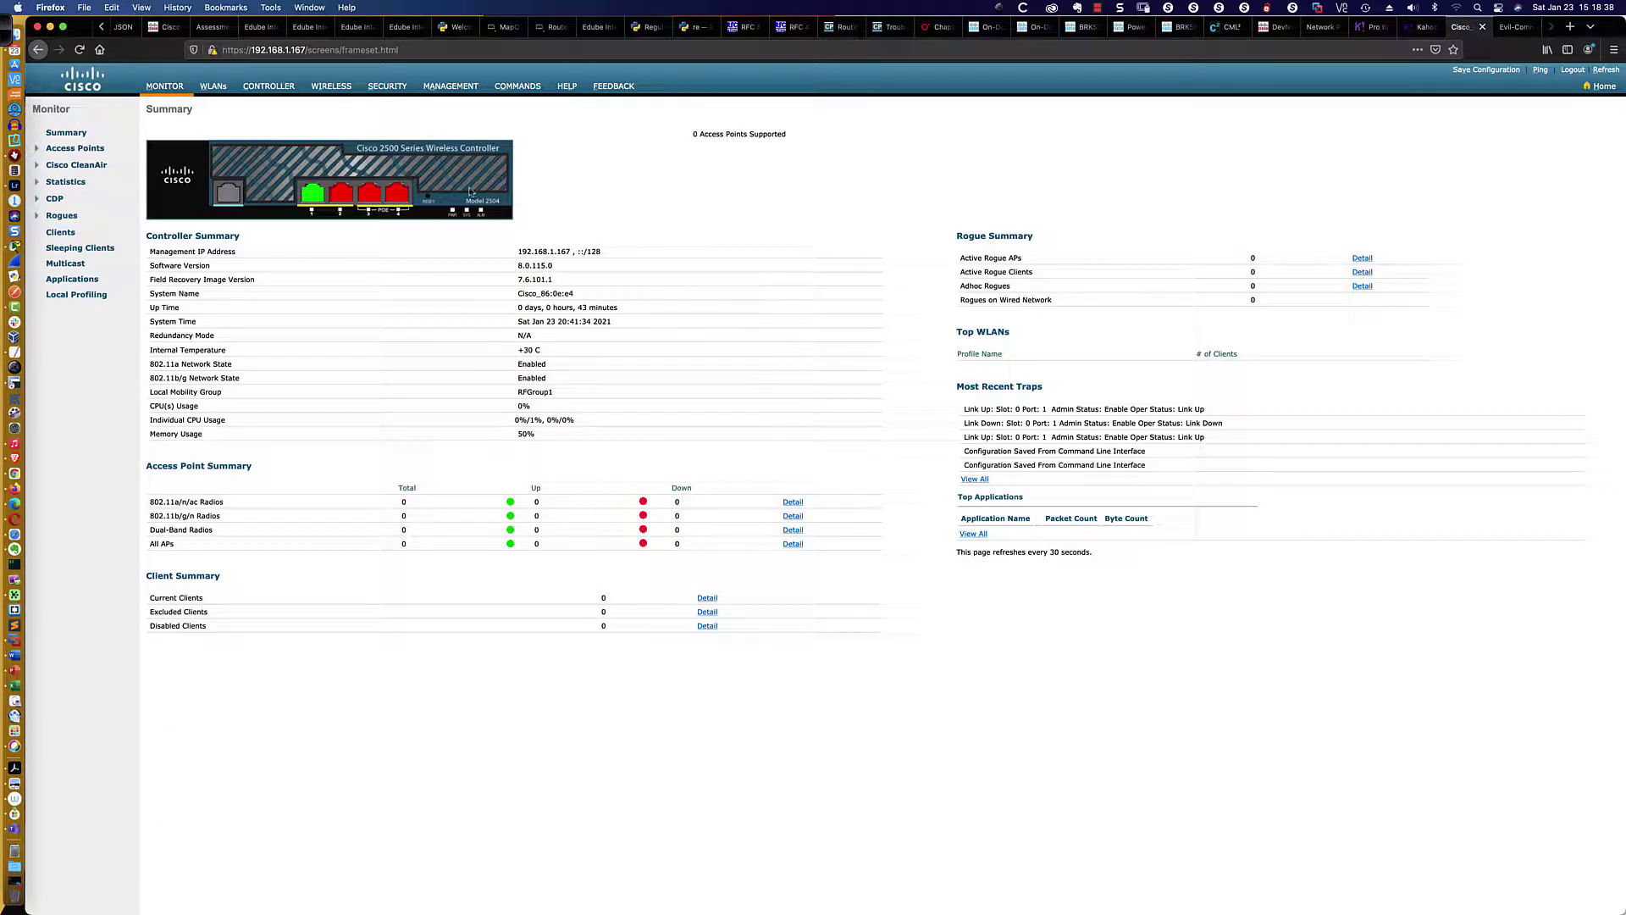
Show the real controller's WLANs list, with only Telemark, and zoom the page to 170%
{"action": "left_click", "coordinate": [213, 85]}
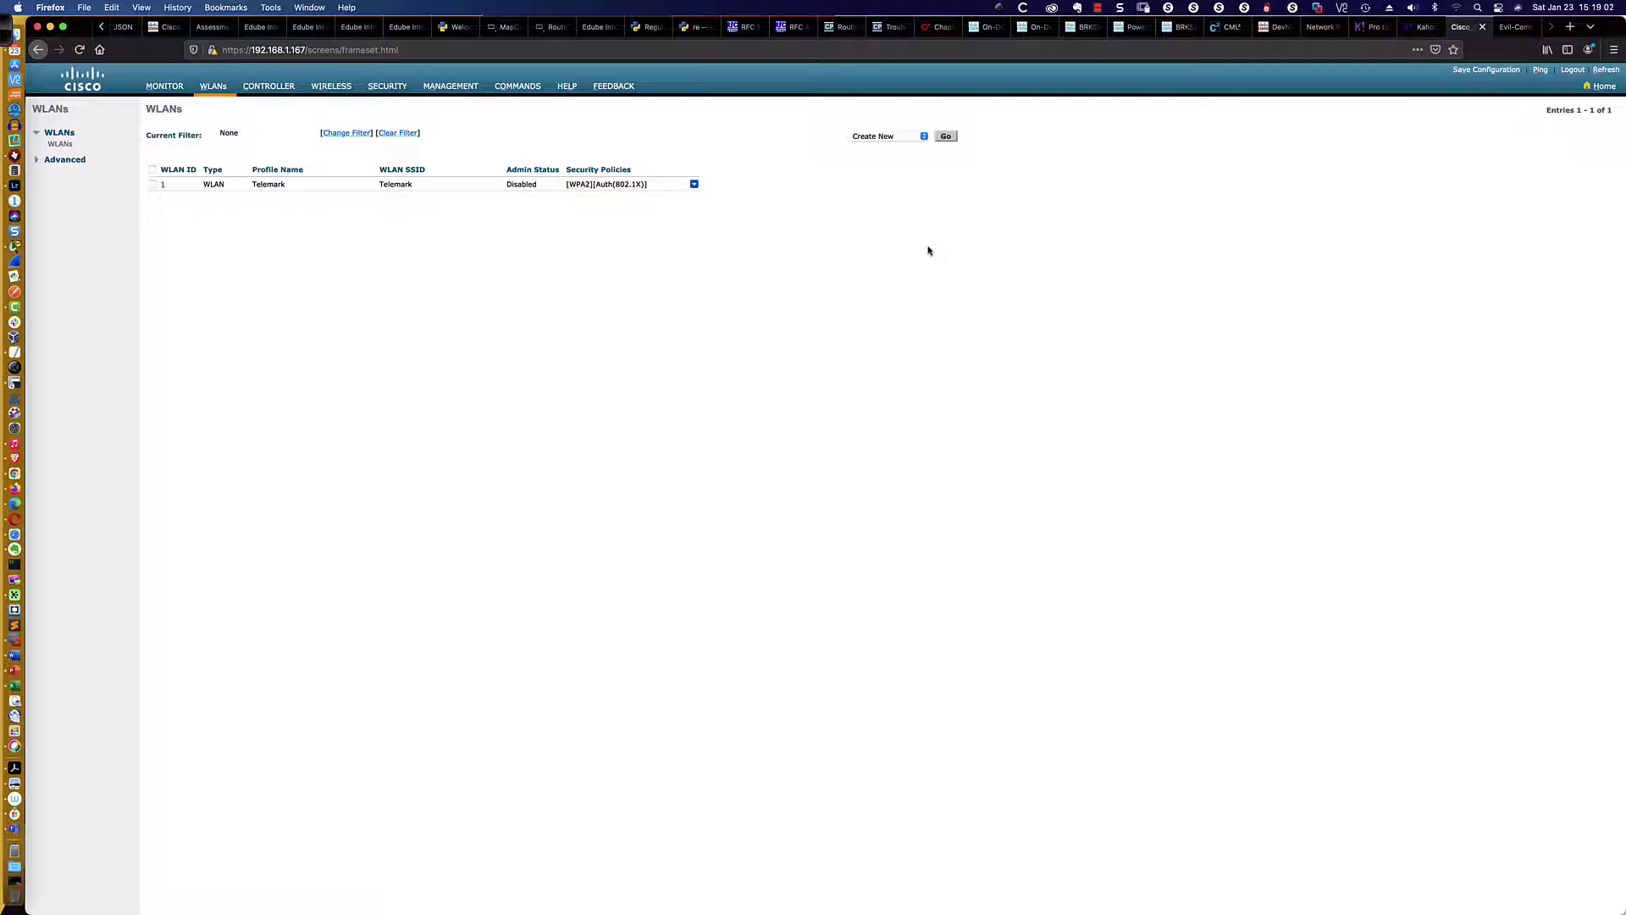
{"action": "key", "text": "super+plus"}
{"action": "key", "text": "super+plus"}
{"action": "key", "text": "super+plus"}
{"action": "key", "text": "super+plus"}
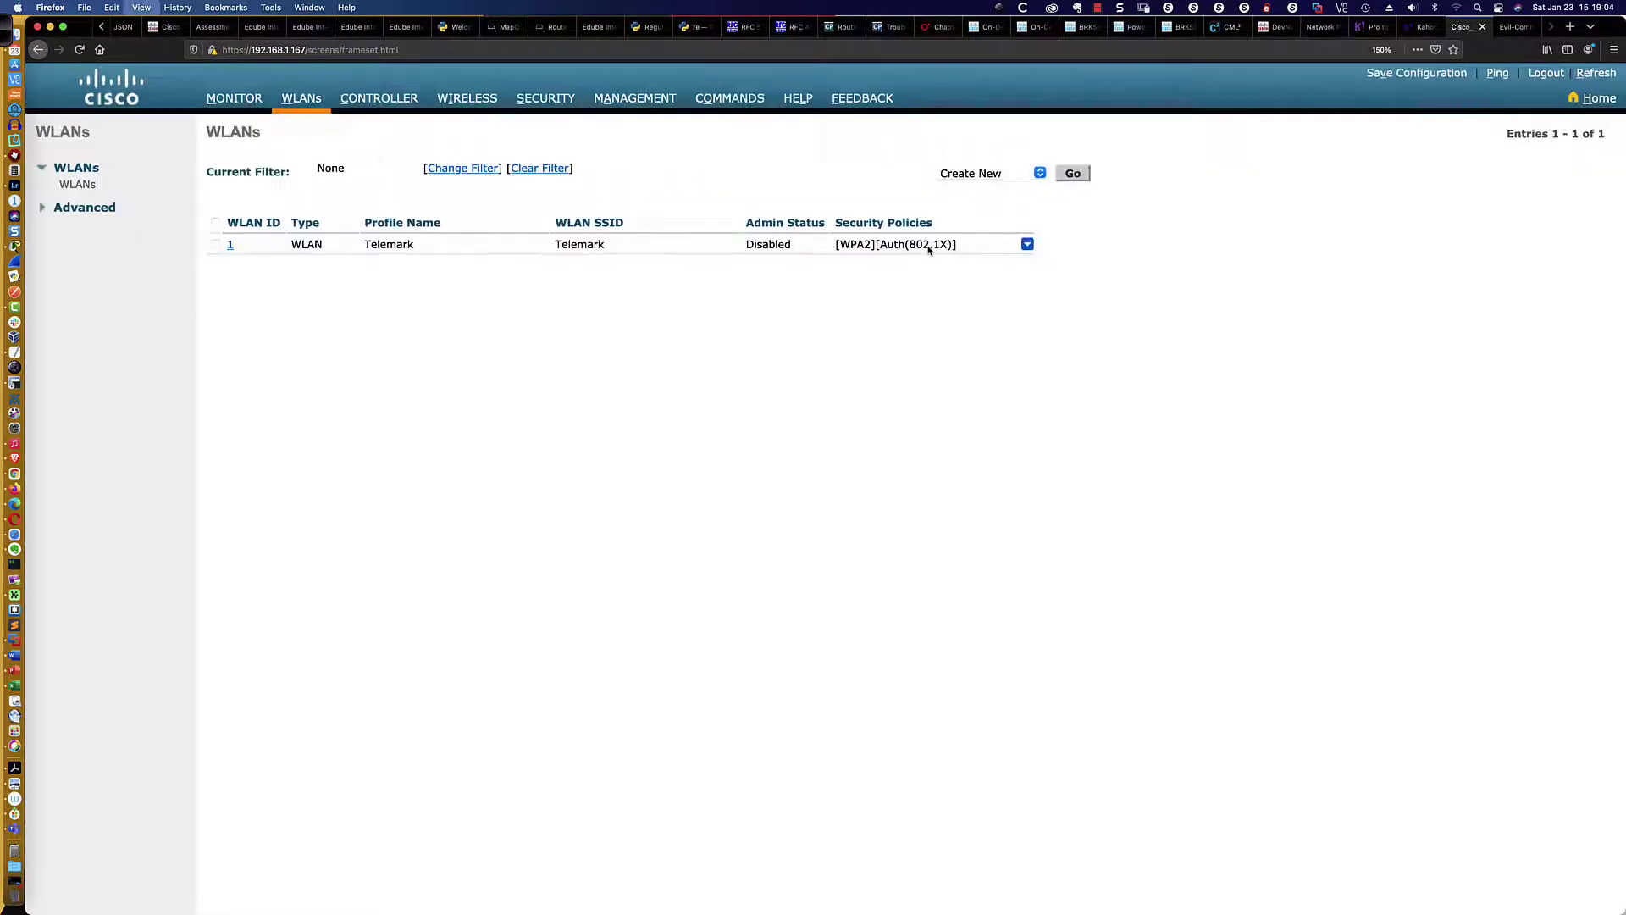
{"action": "key", "text": "super+plus"}
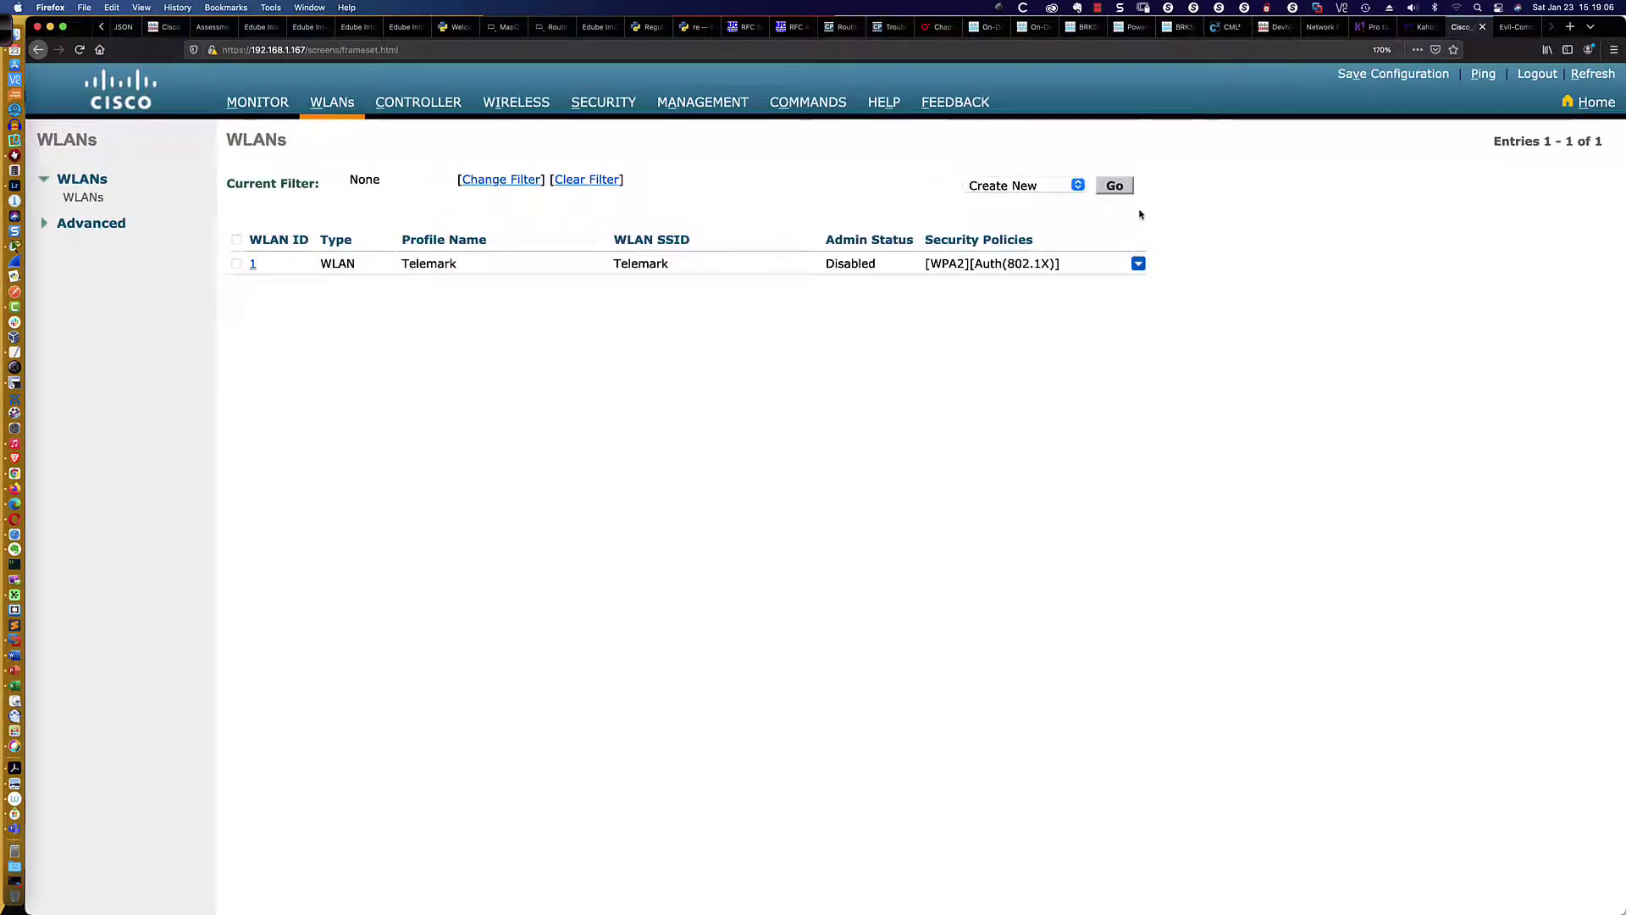
Create WLAN ID 5 of type WLAN with profile name 'Floor 2 Employees' and SSID 'SSID-5'
{"action": "left_click", "coordinate": [1114, 187]}
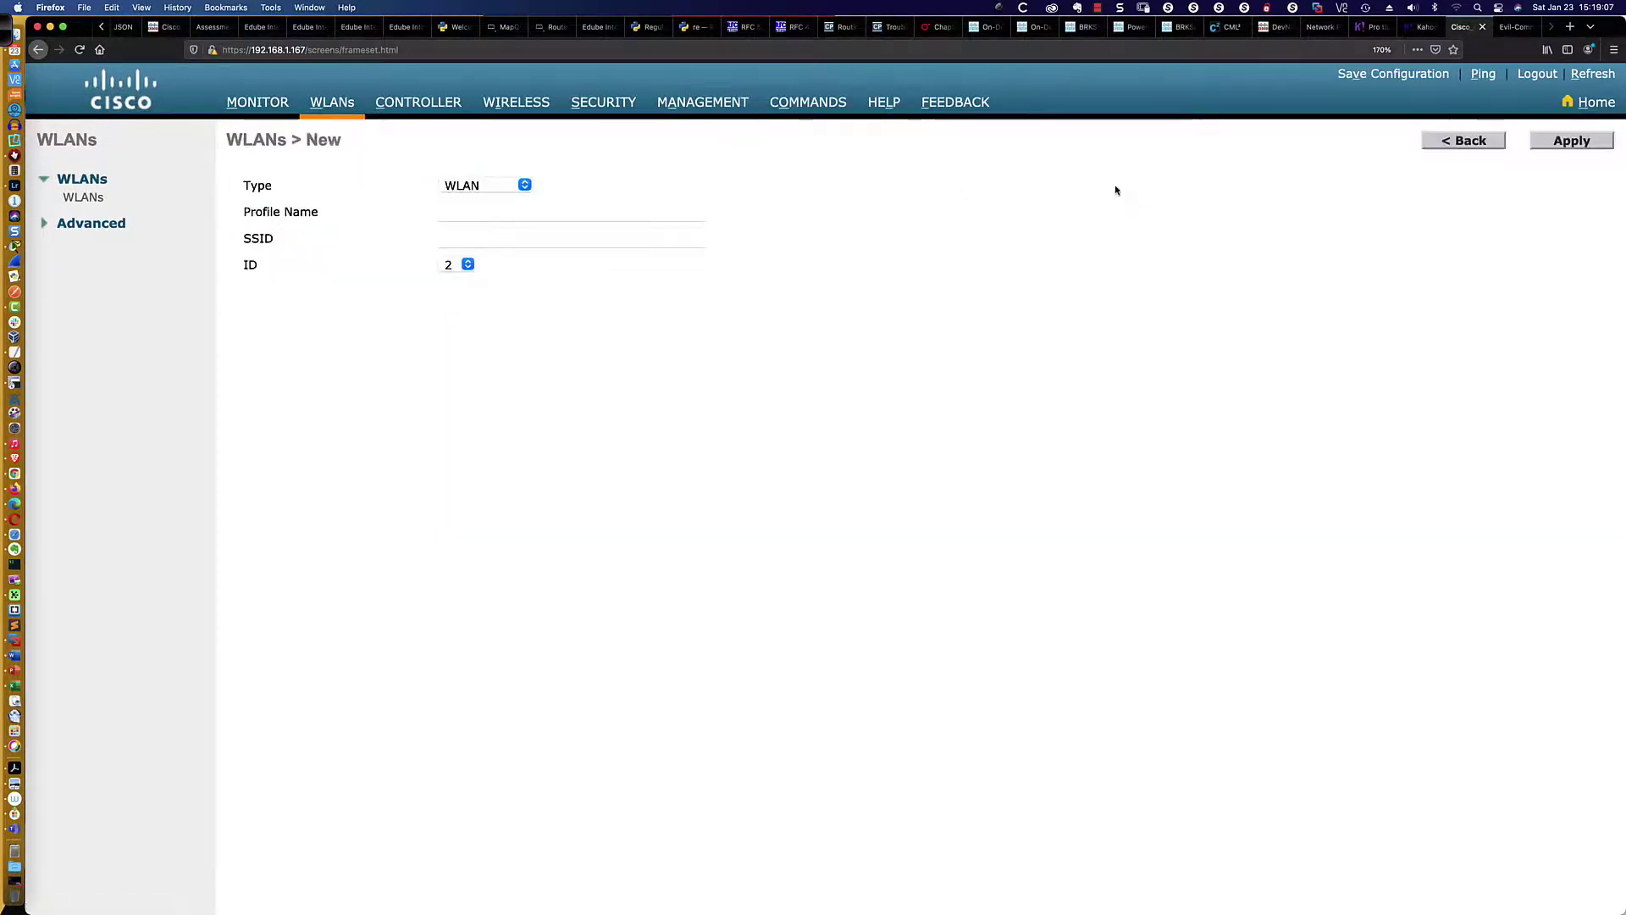
{"action": "left_click", "coordinate": [525, 186]}
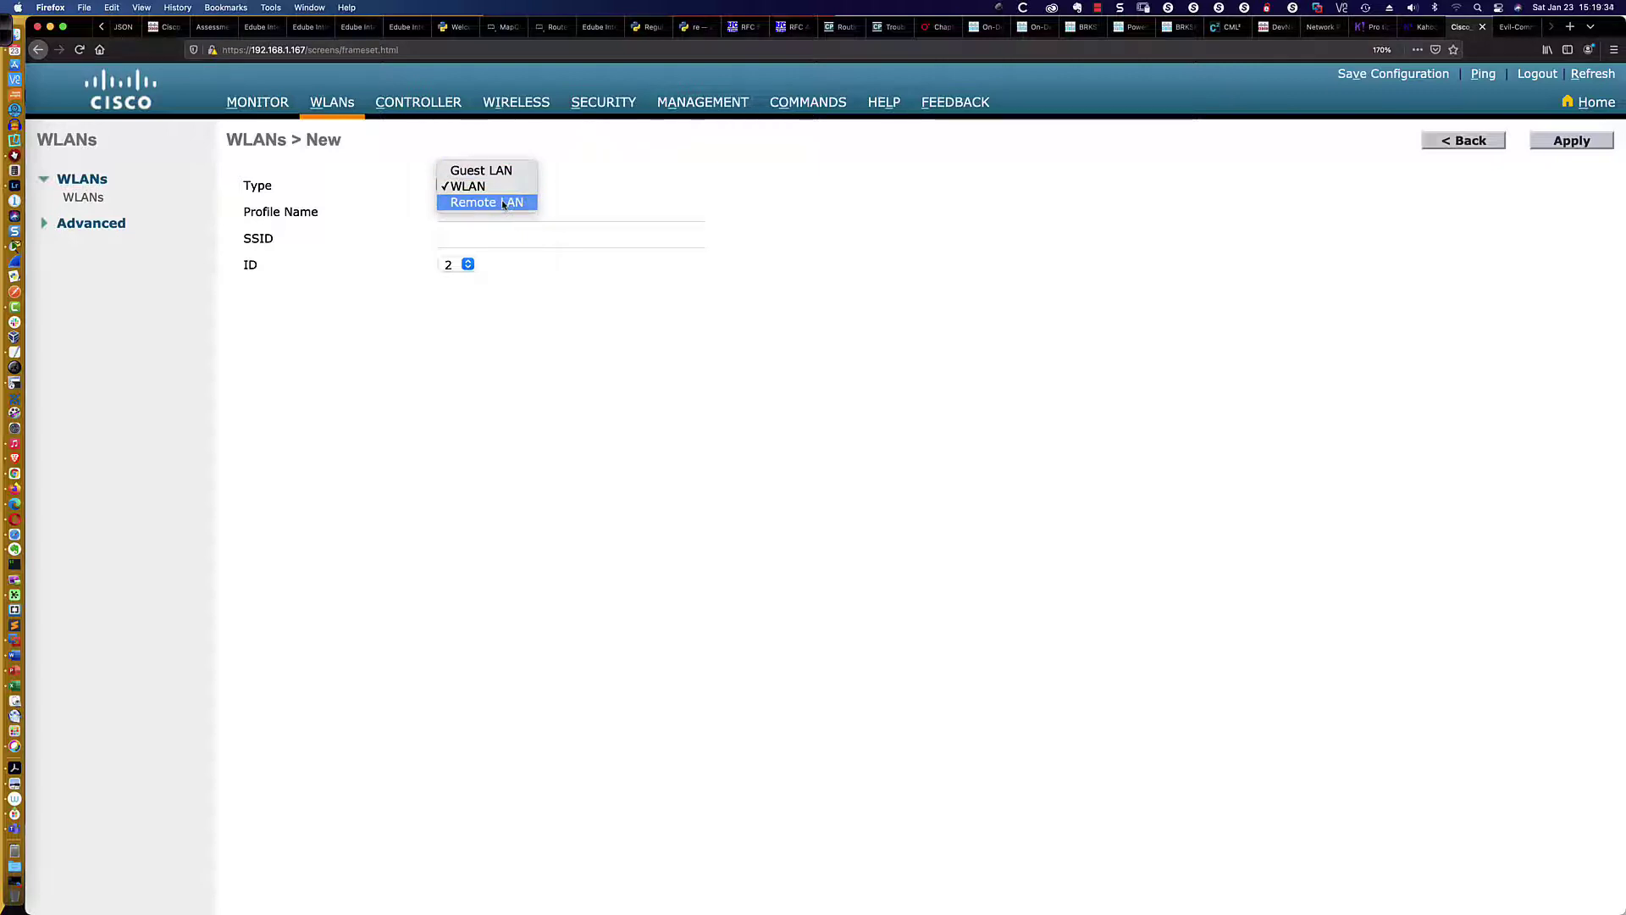
{"action": "left_click", "coordinate": [716, 202]}
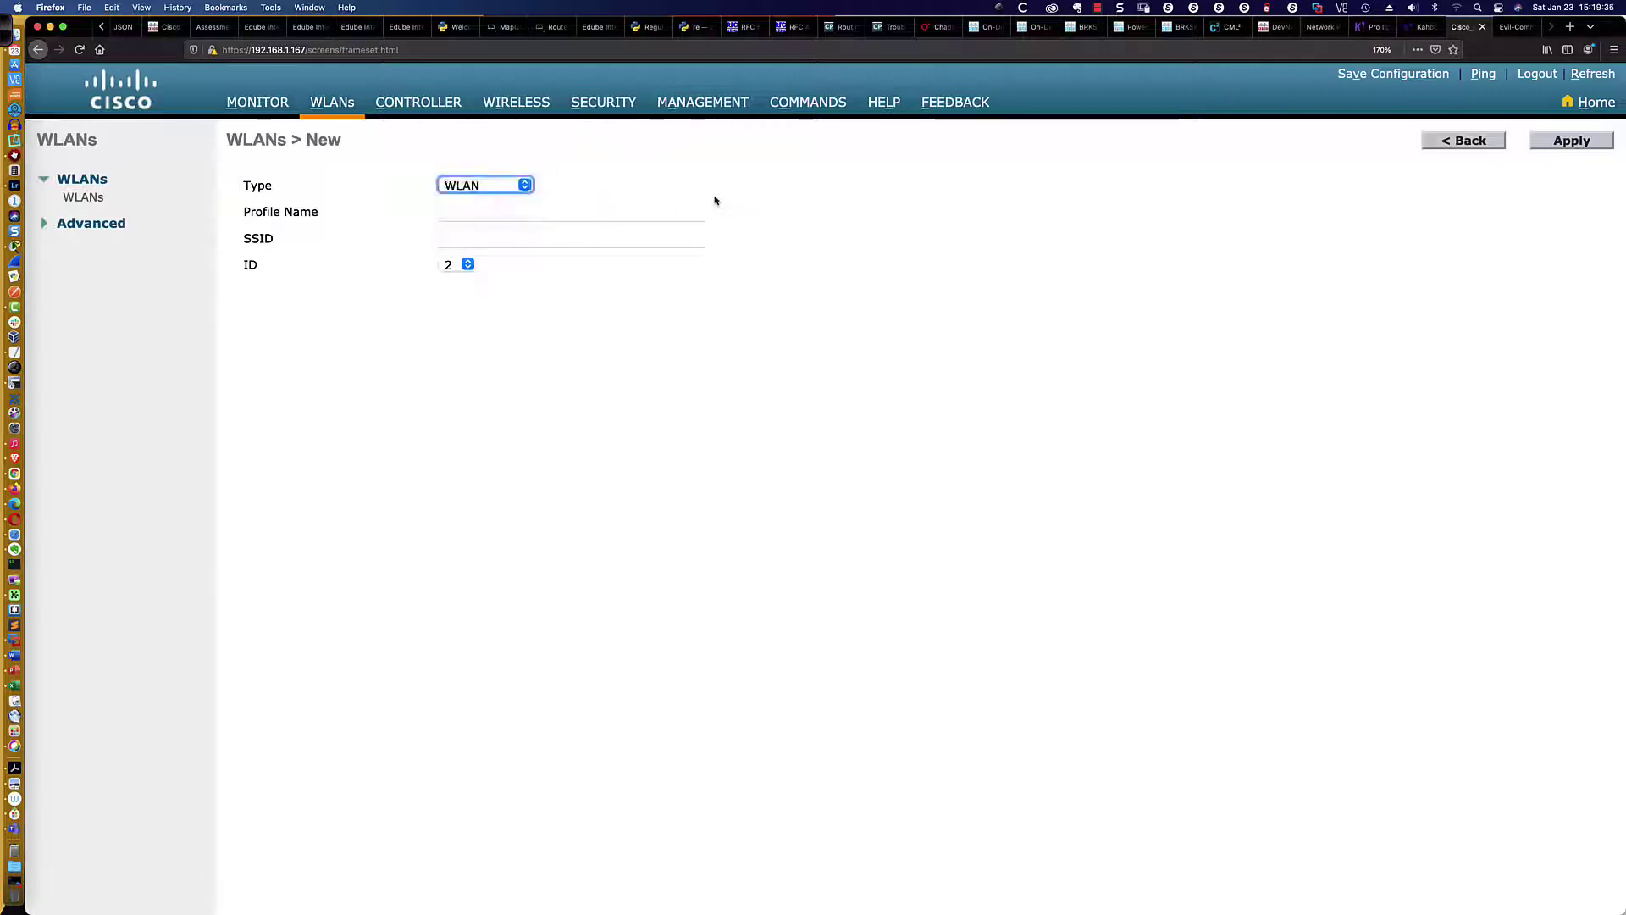
{"action": "left_click", "coordinate": [454, 213]}
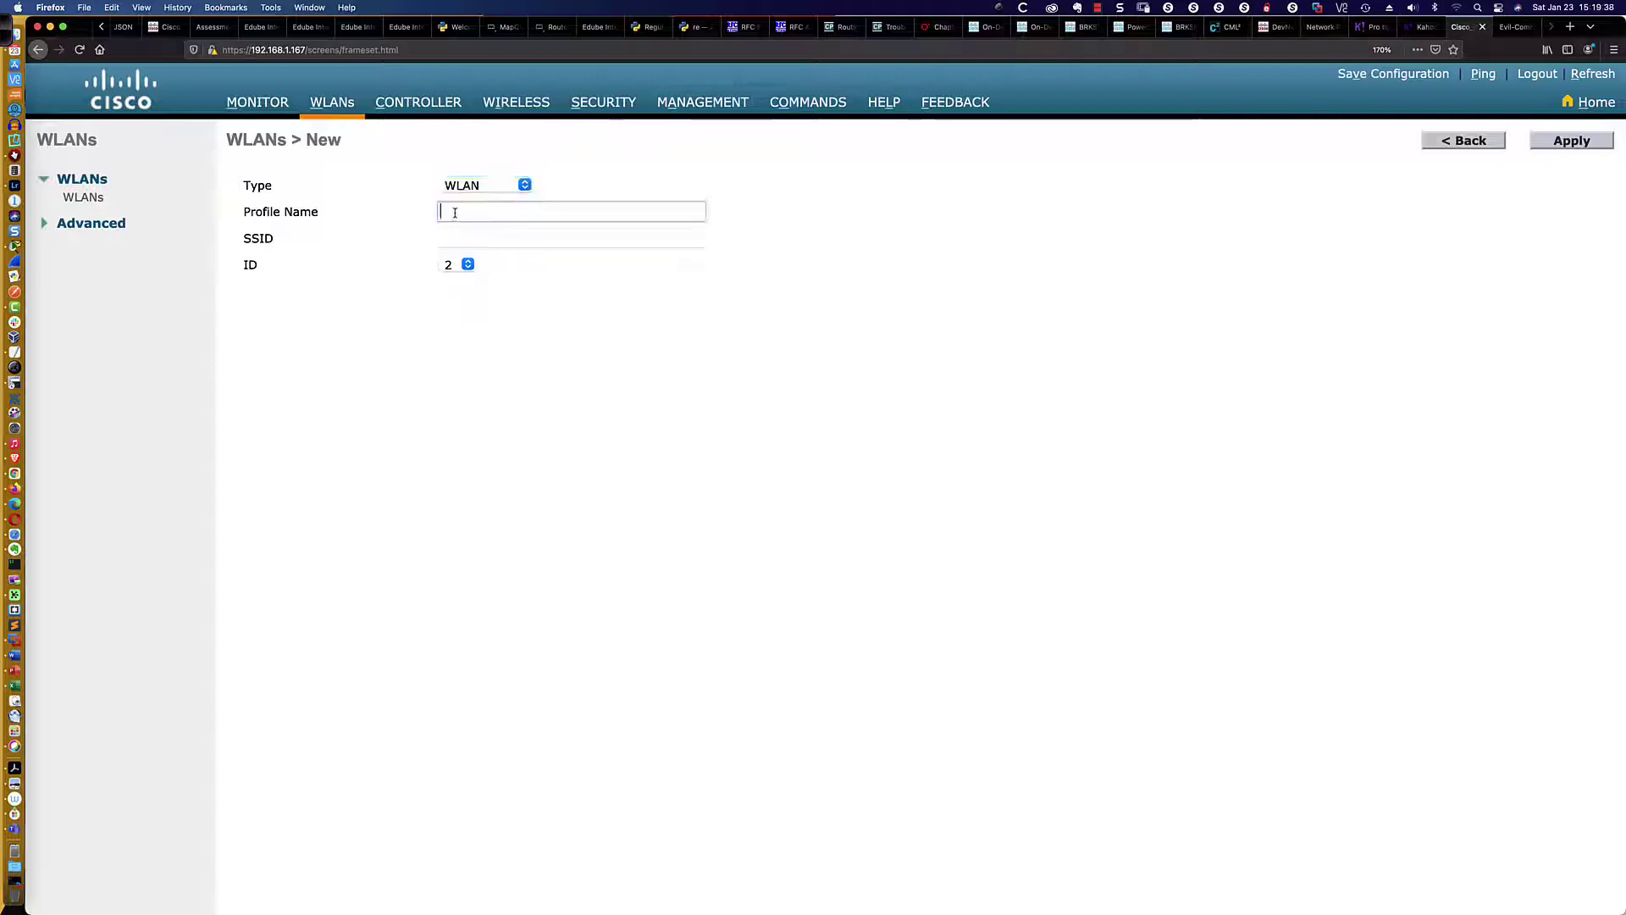
{"action": "type", "text": "Flo"}
{"action": "key", "text": "BackSpace"}
{"action": "key", "text": "BackSpace"}
{"action": "key", "text": "BackSpace"}
{"action": "type", "text": "Floor 2 Employees"}
{"action": "left_click", "coordinate": [457, 240]}
{"action": "type", "text": "SS"}
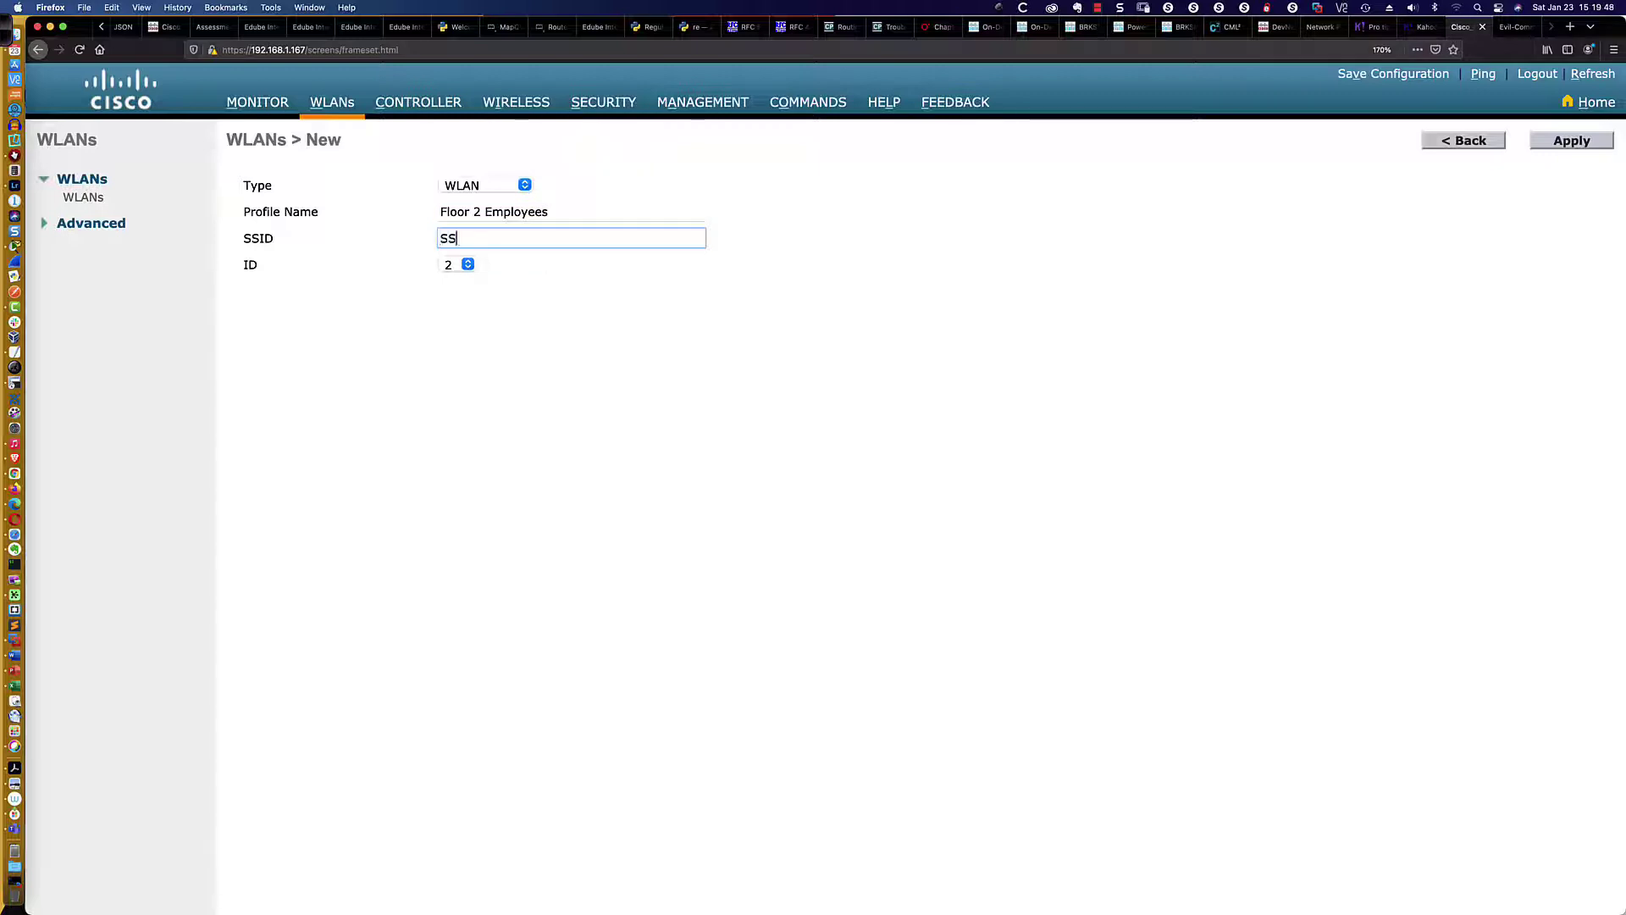
{"action": "type", "text": "ID-5"}
{"action": "left_click", "coordinate": [468, 265]}
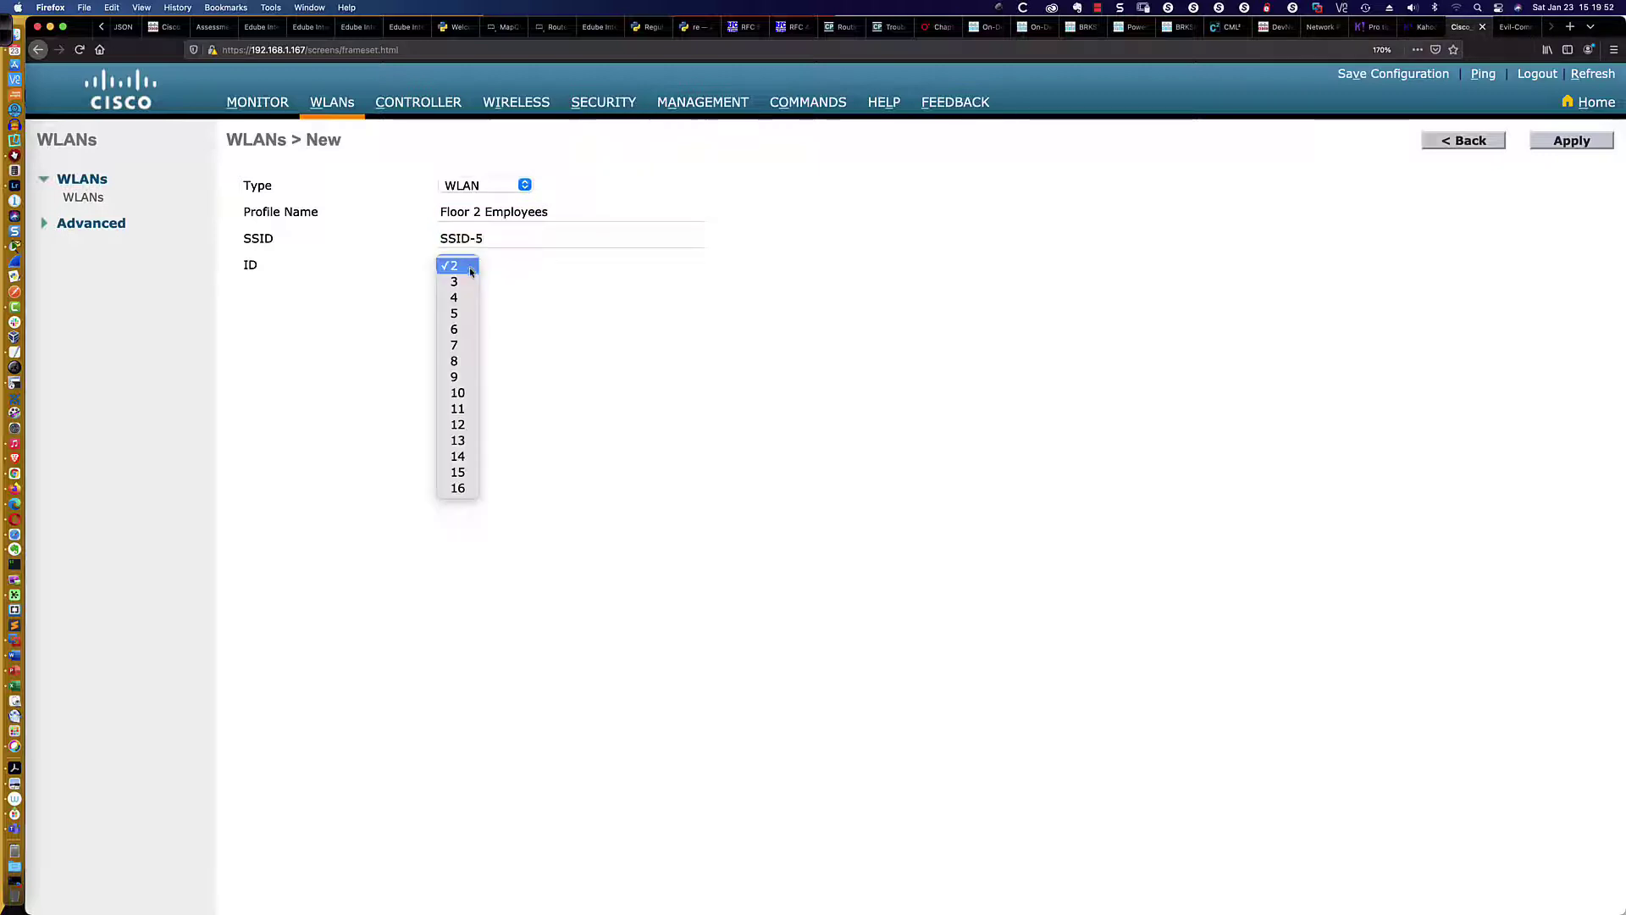
{"action": "left_click", "coordinate": [465, 314]}
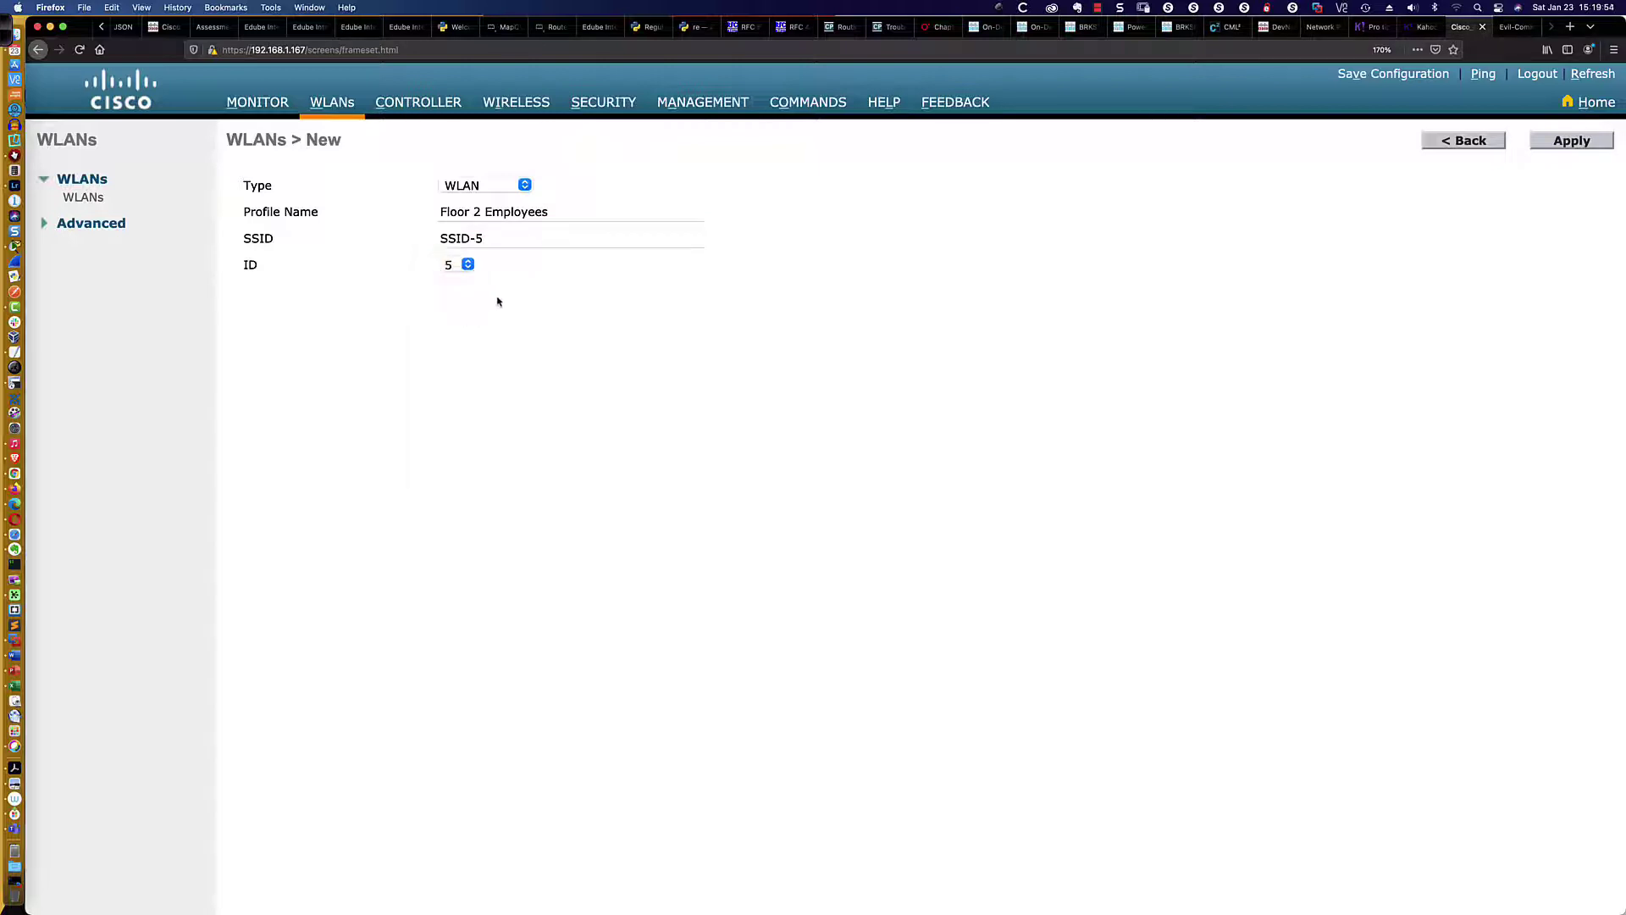
{"action": "left_click", "coordinate": [1566, 142]}
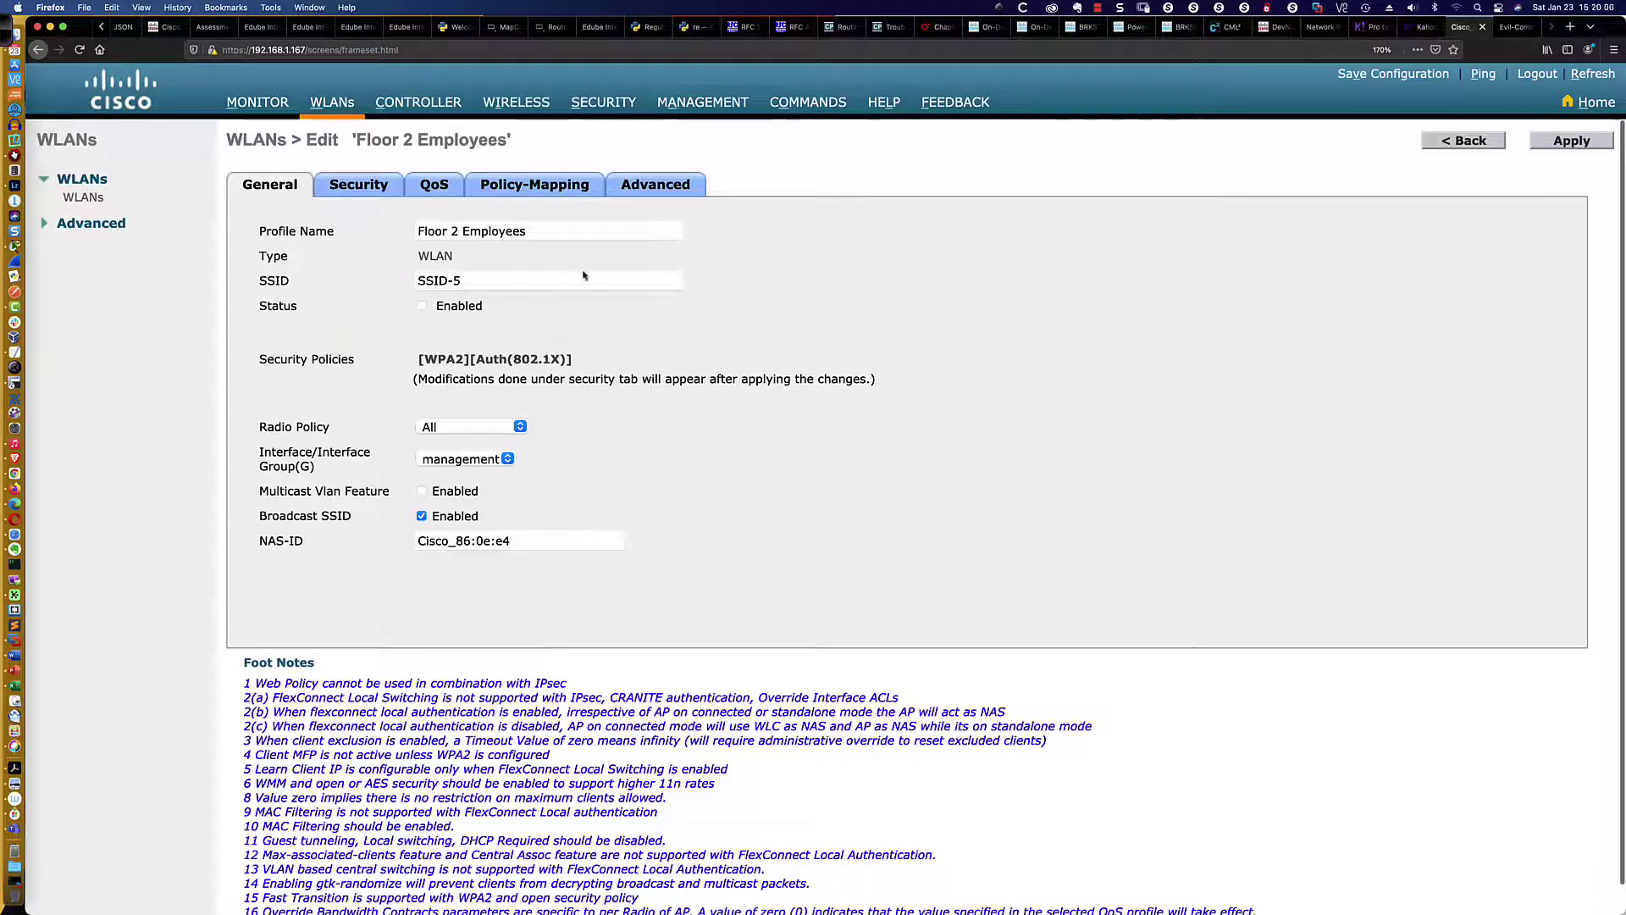
Tick Status Enabled for Floor 2 Employees, leaving the interface set to management
{"action": "left_click", "coordinate": [421, 307]}
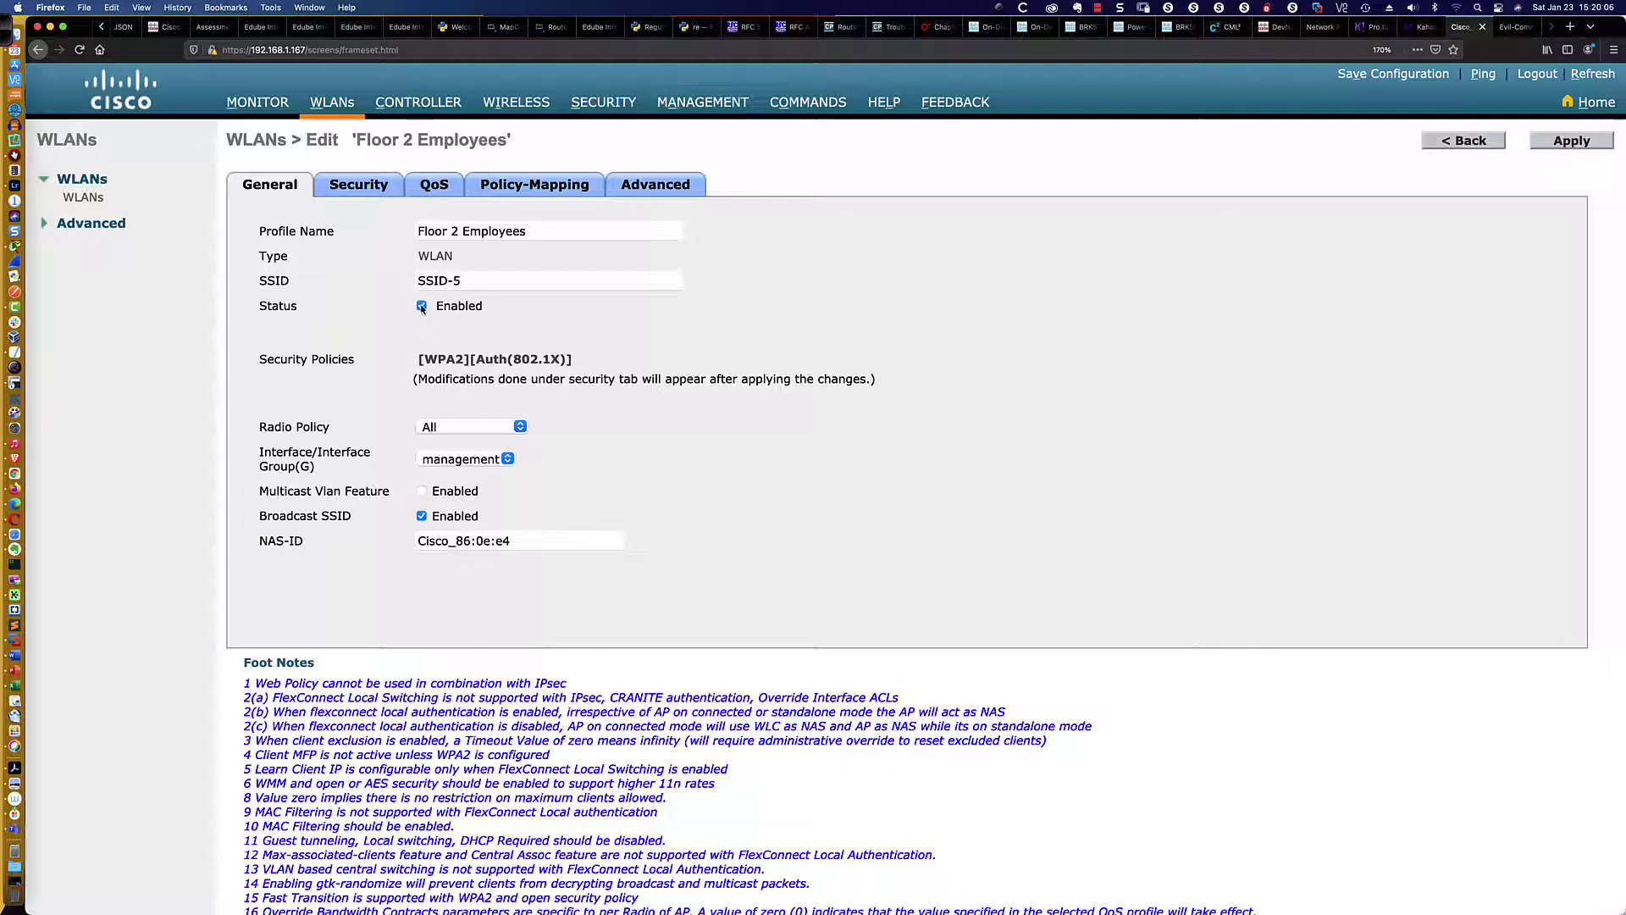
{"action": "left_click", "coordinate": [507, 460]}
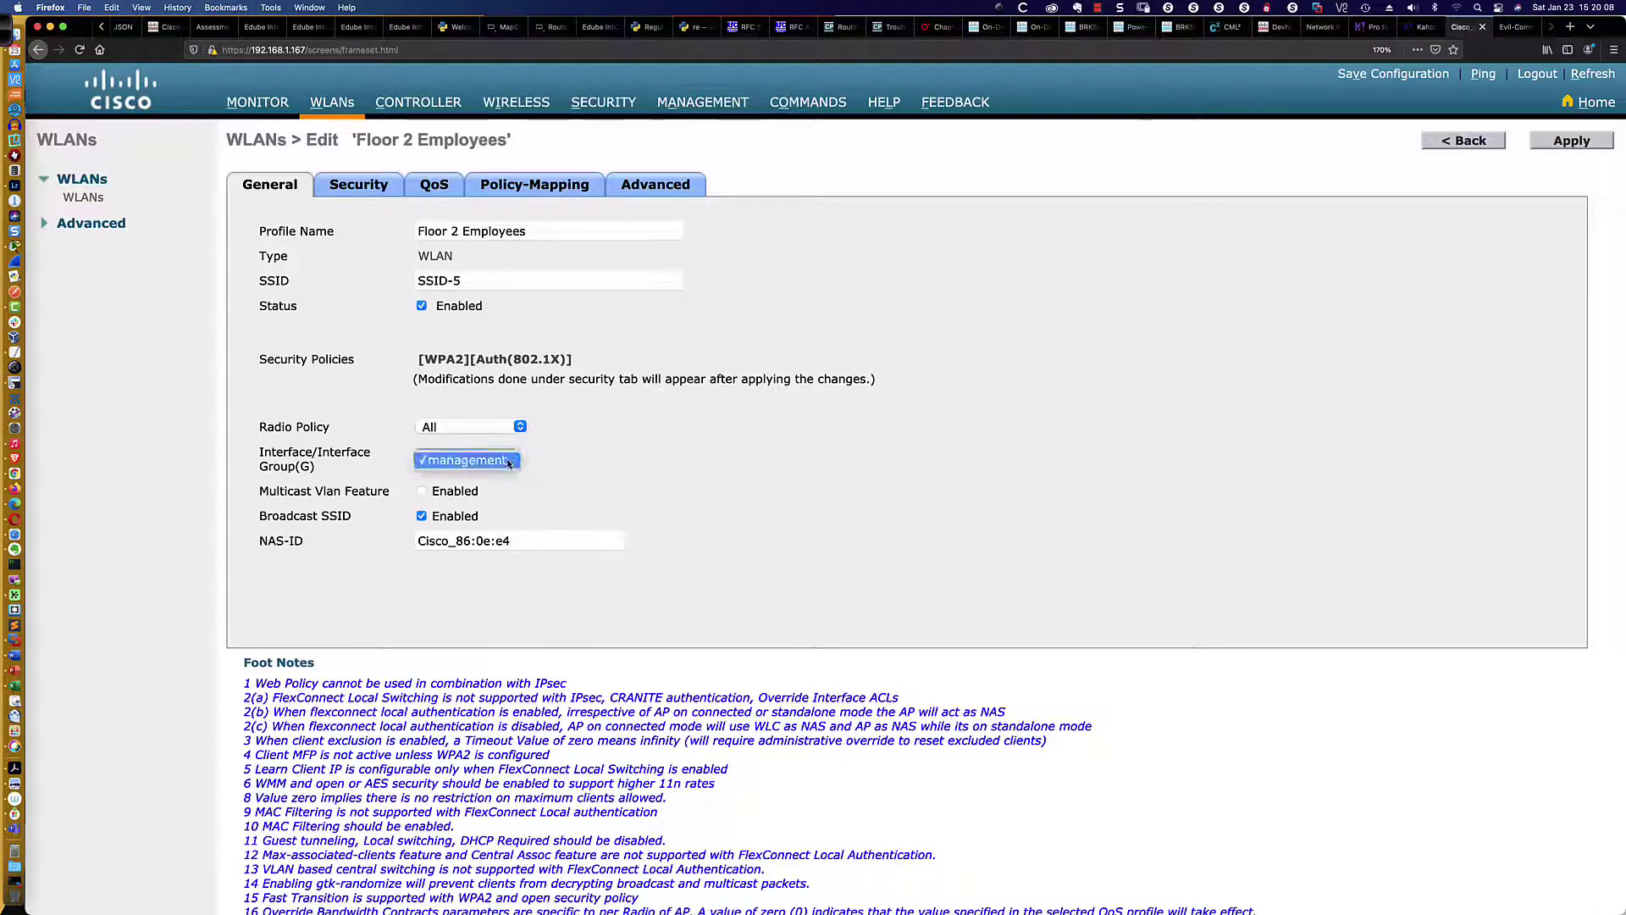
{"action": "left_click", "coordinate": [506, 461]}
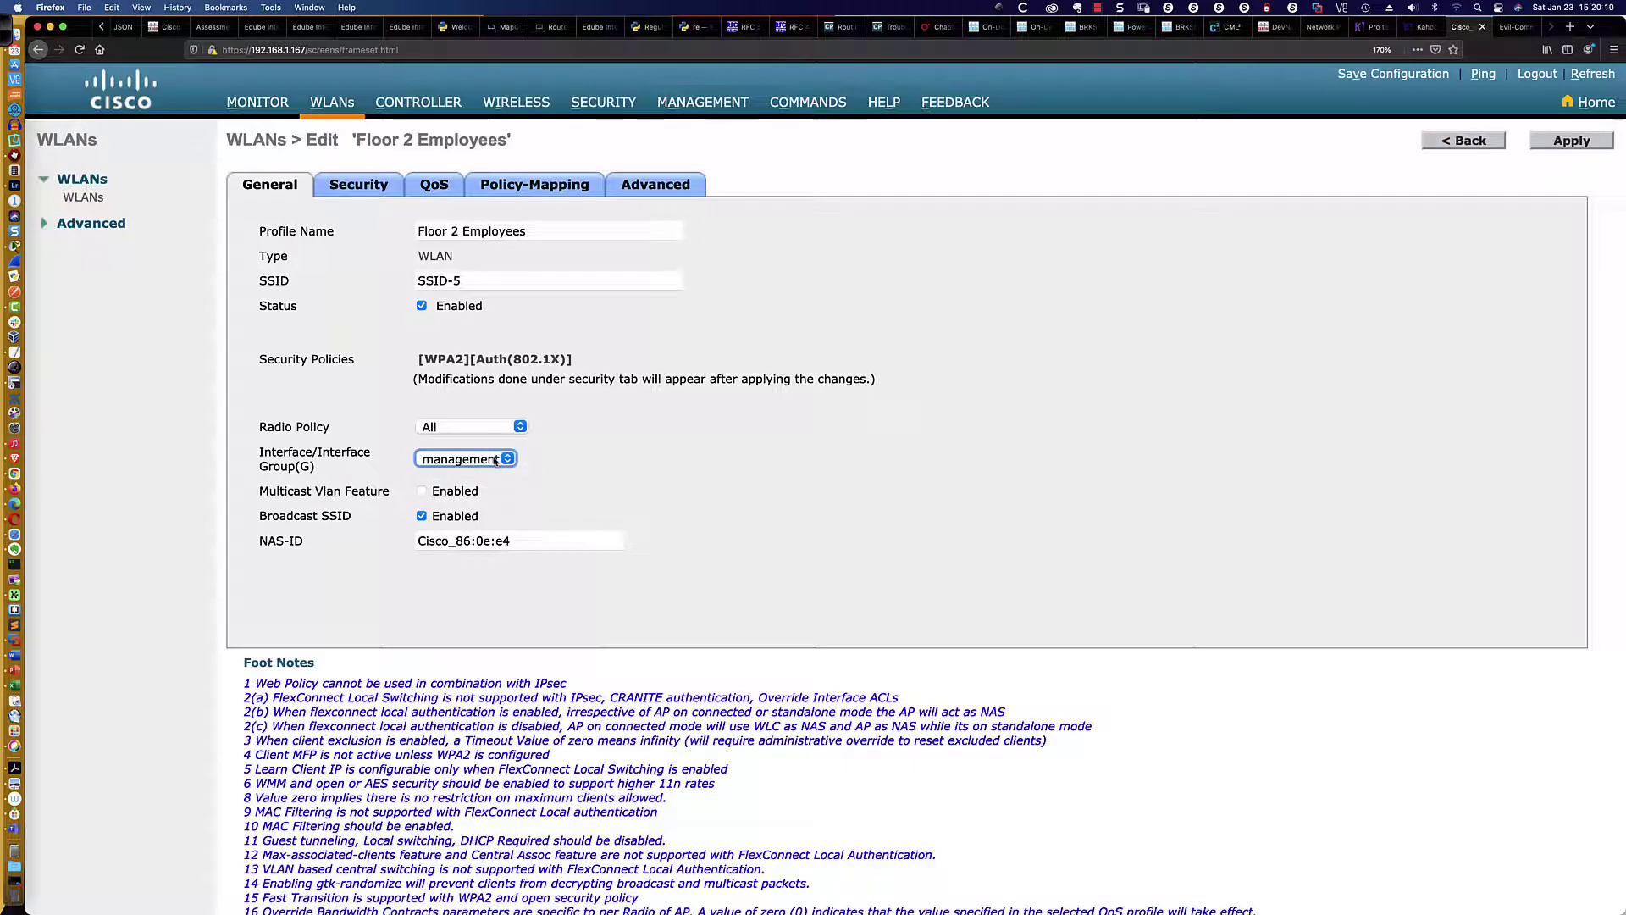
{"action": "left_click", "coordinate": [510, 461]}
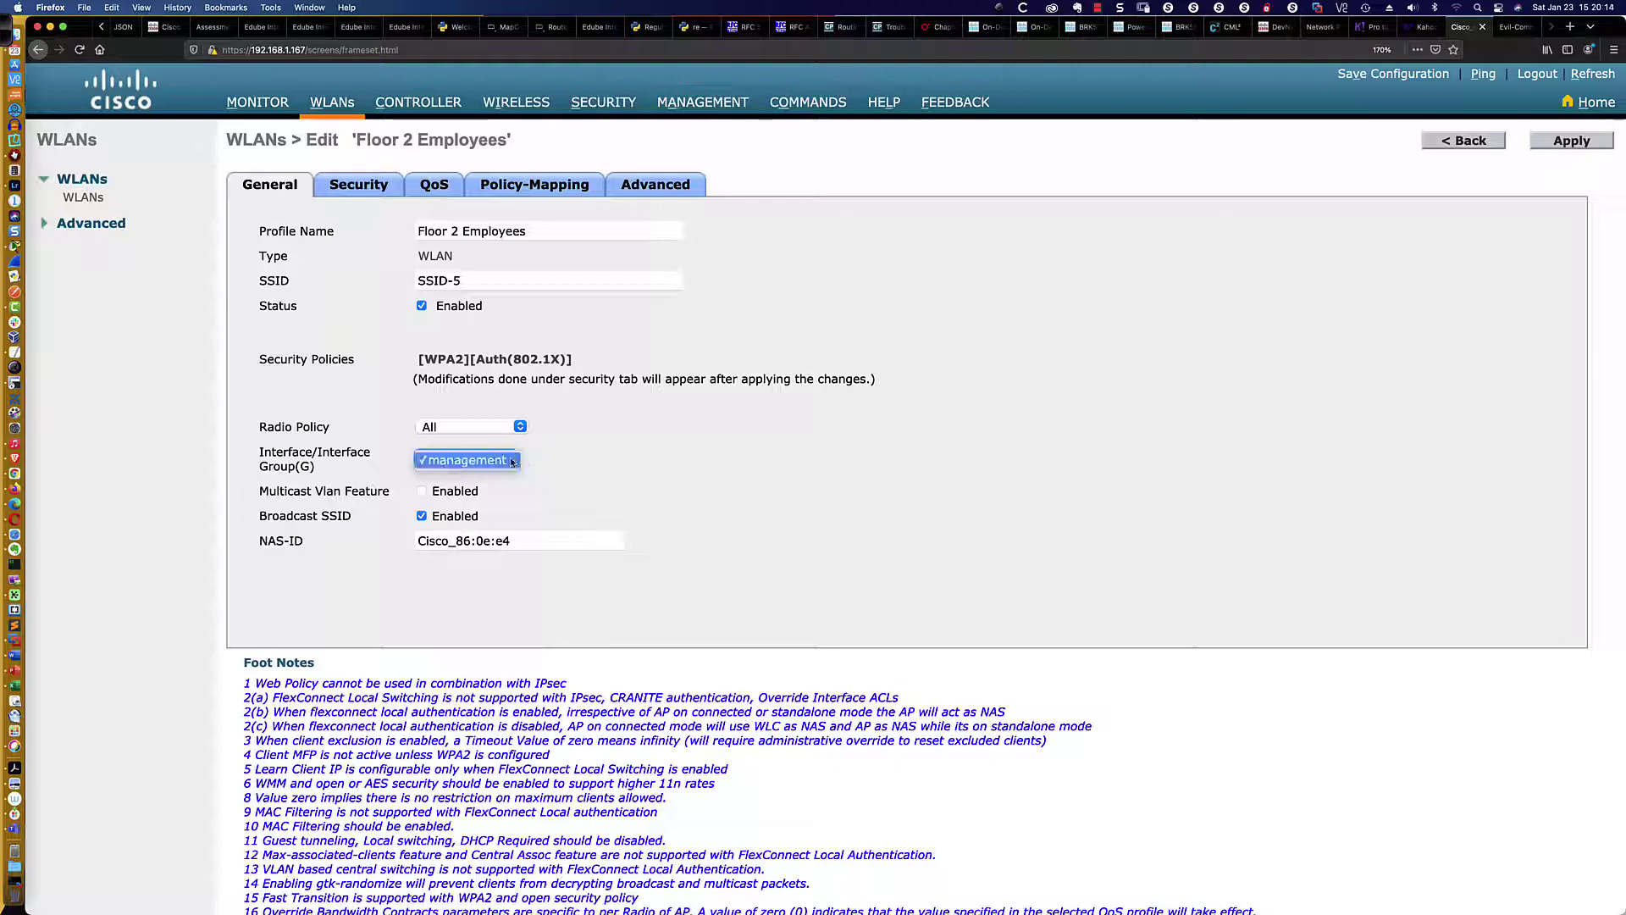
{"action": "left_click", "coordinate": [516, 462]}
{"action": "left_click", "coordinate": [554, 458]}
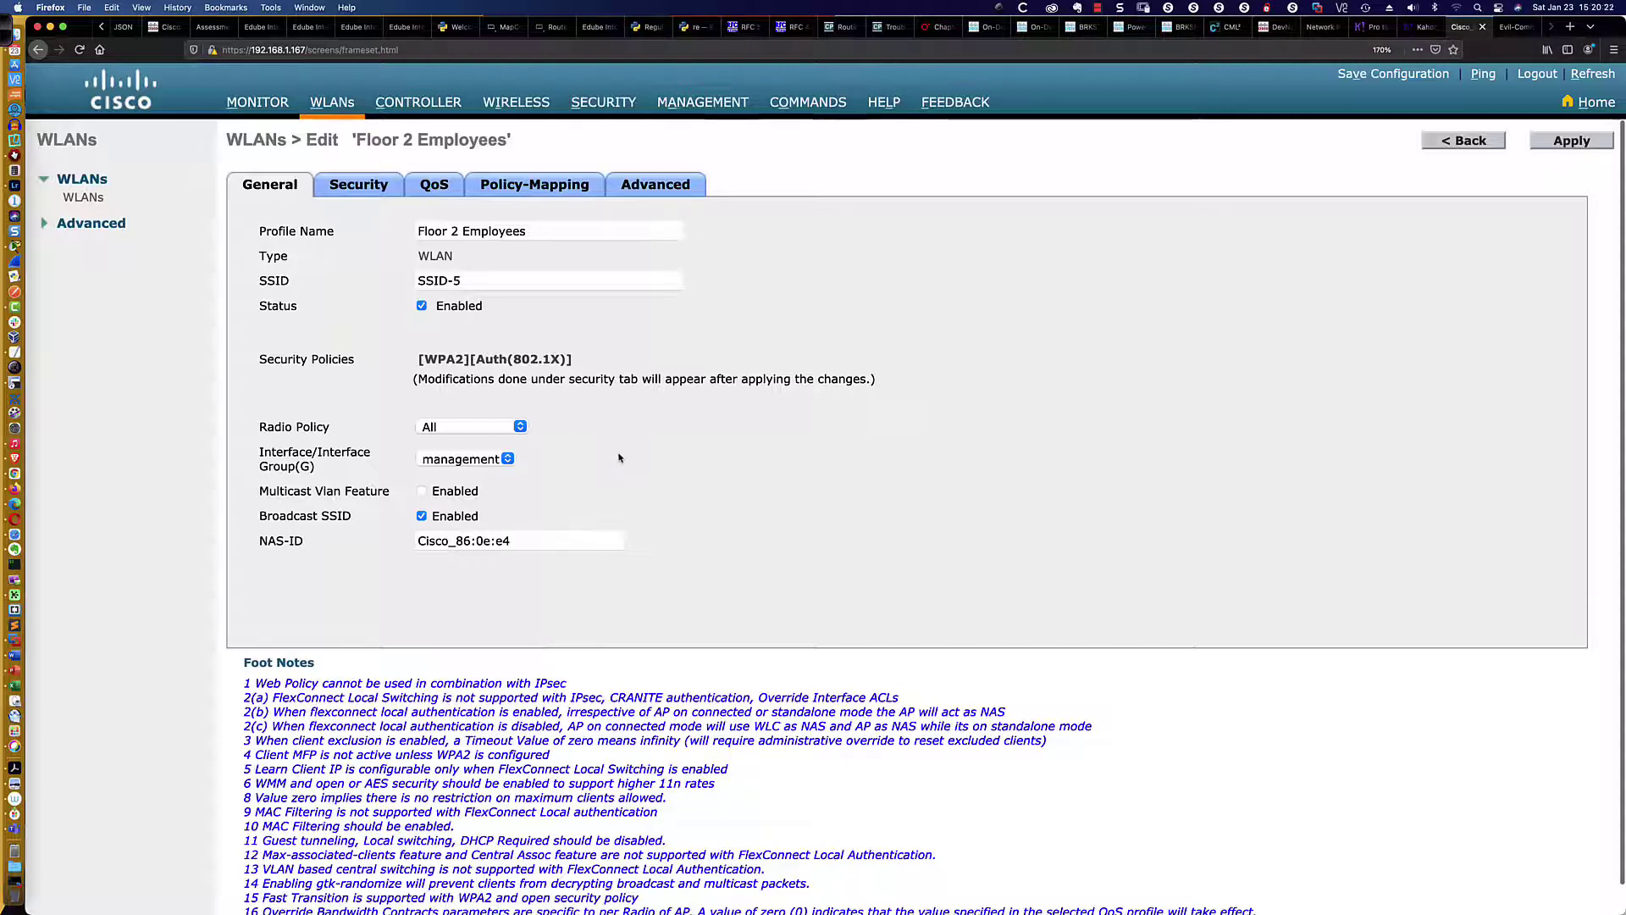
{"action": "key", "text": "super+Tab"}
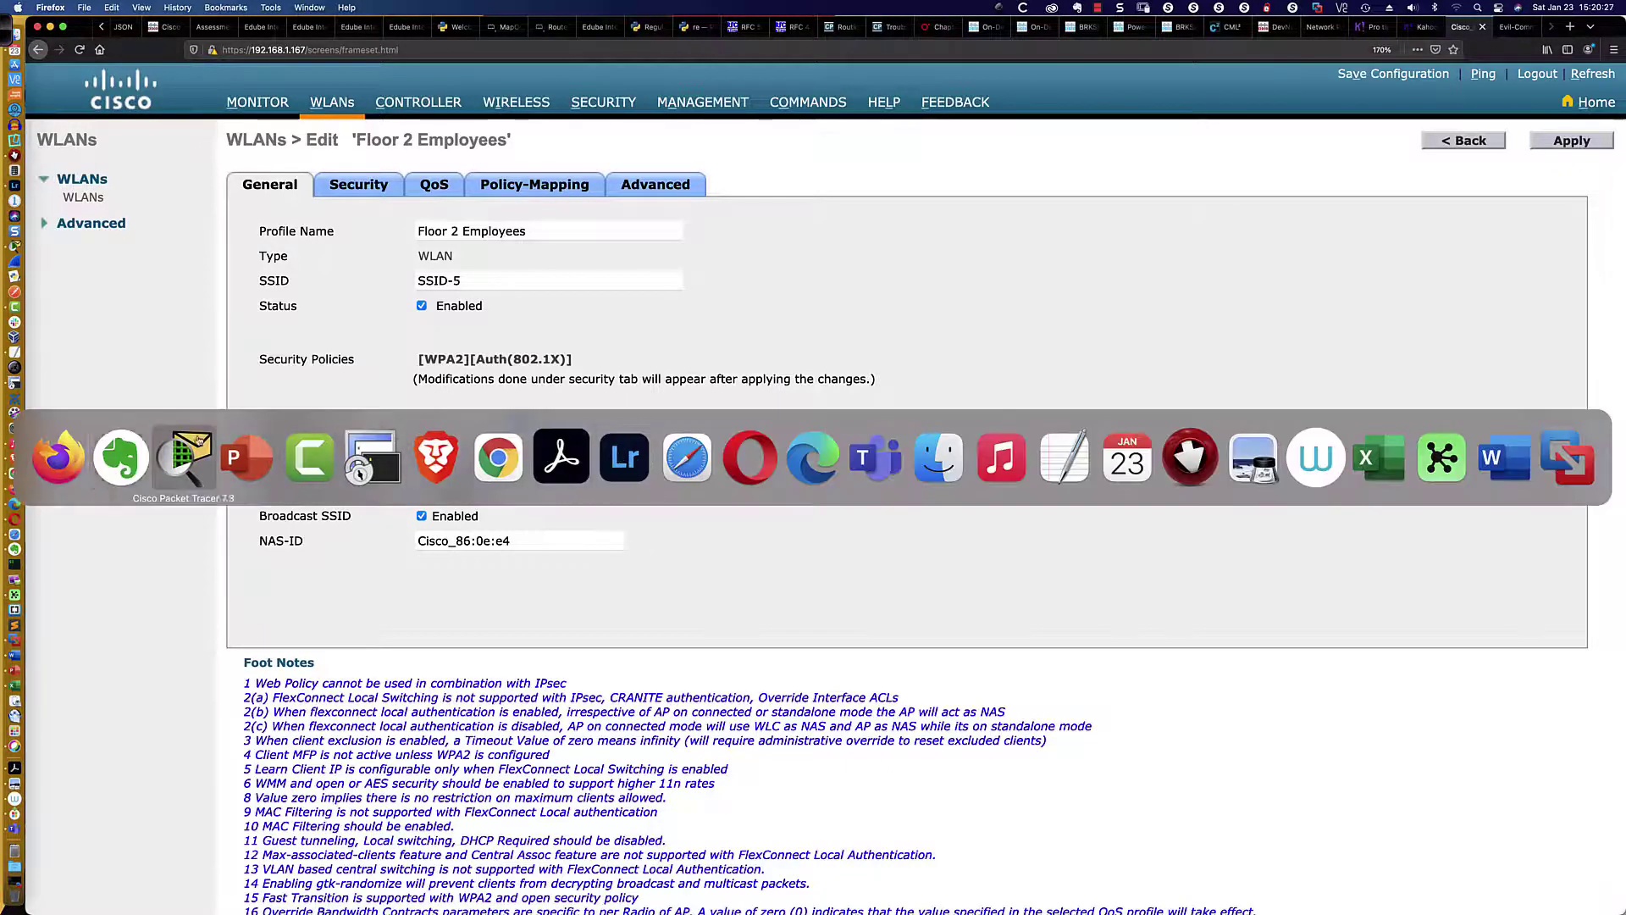
On the Packet Tracer WLAN's Advanced tab, enable FlexConnect Local Switching and FlexConnect Local Auth
{"action": "left_click", "coordinate": [187, 457]}
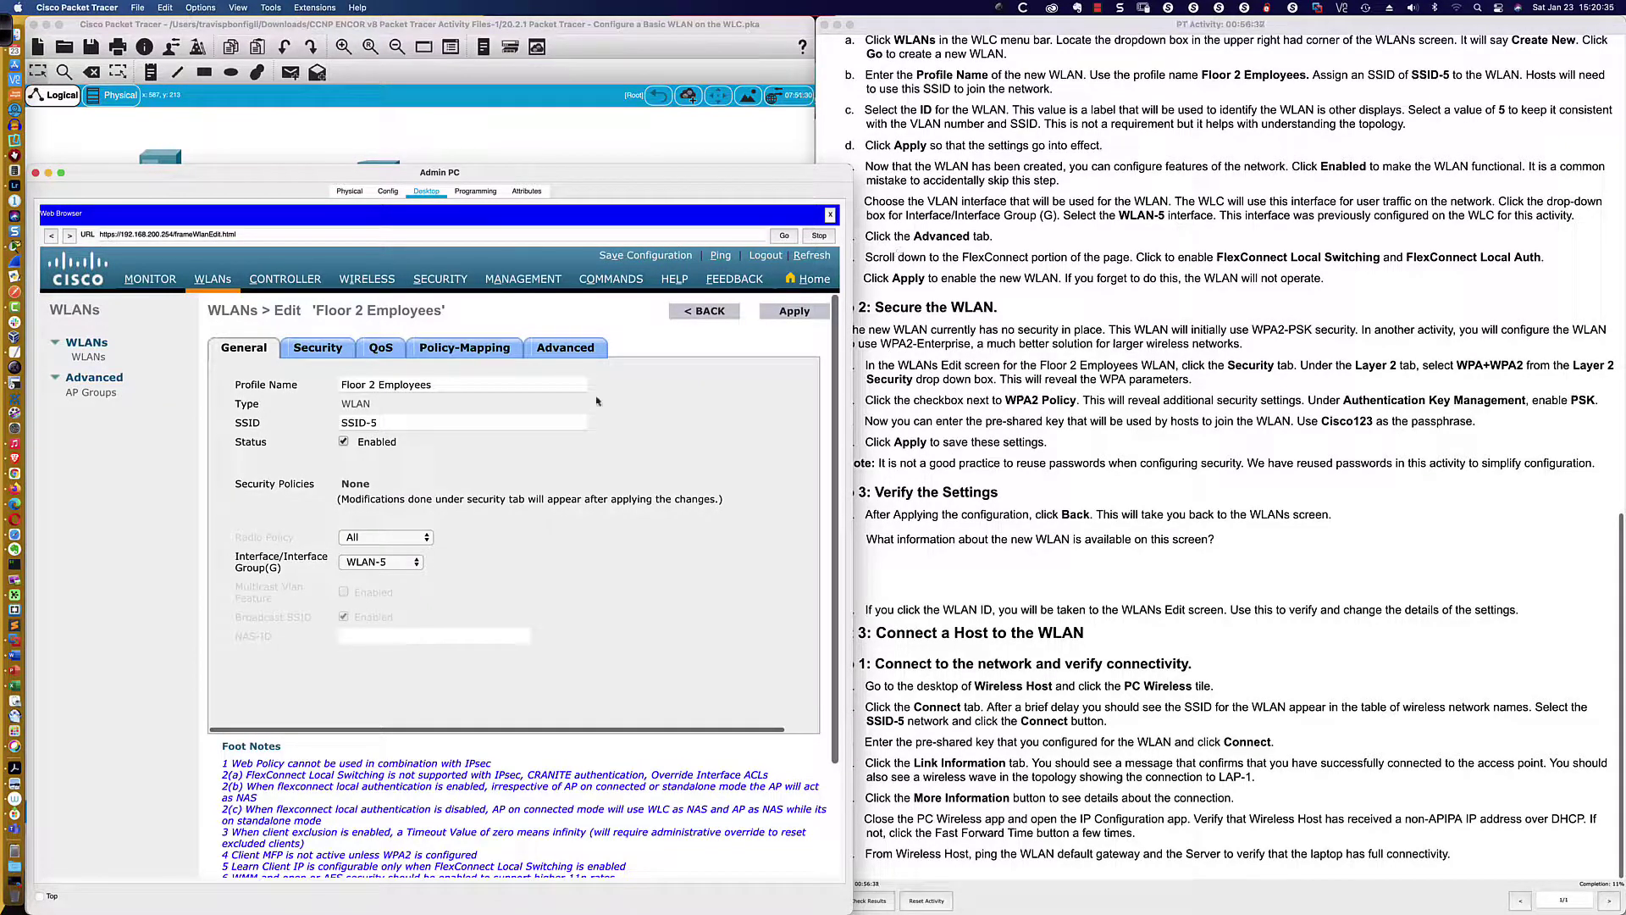
{"action": "left_click", "coordinate": [566, 348]}
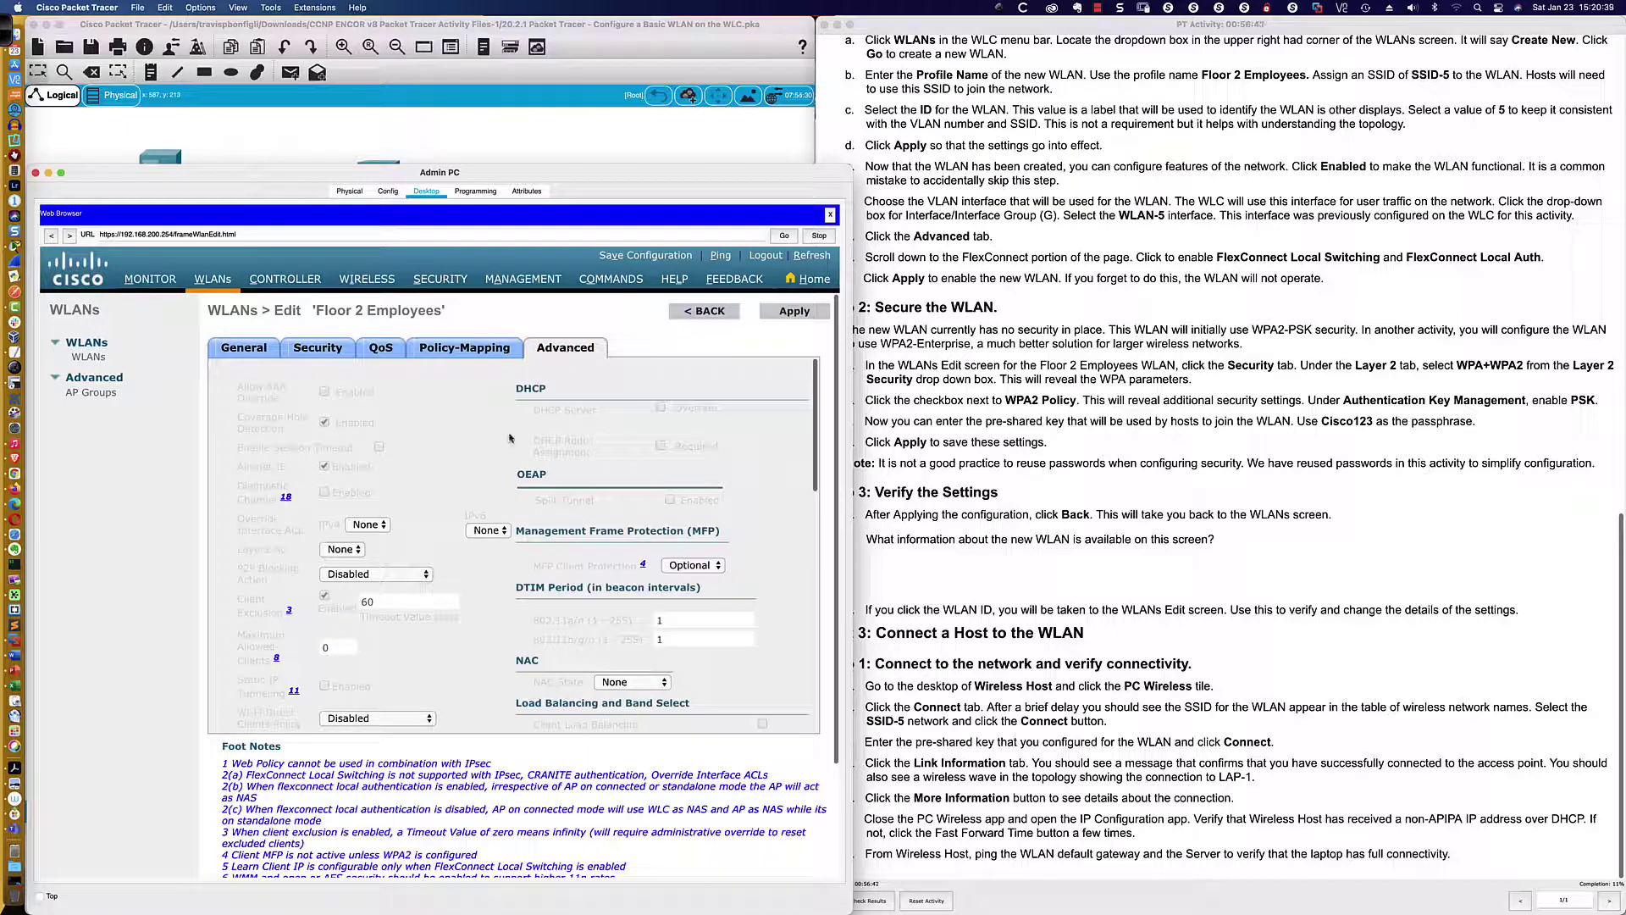
{"action": "scroll", "coordinate": [510, 437], "scroll_direction": "down", "scroll_amount": 5}
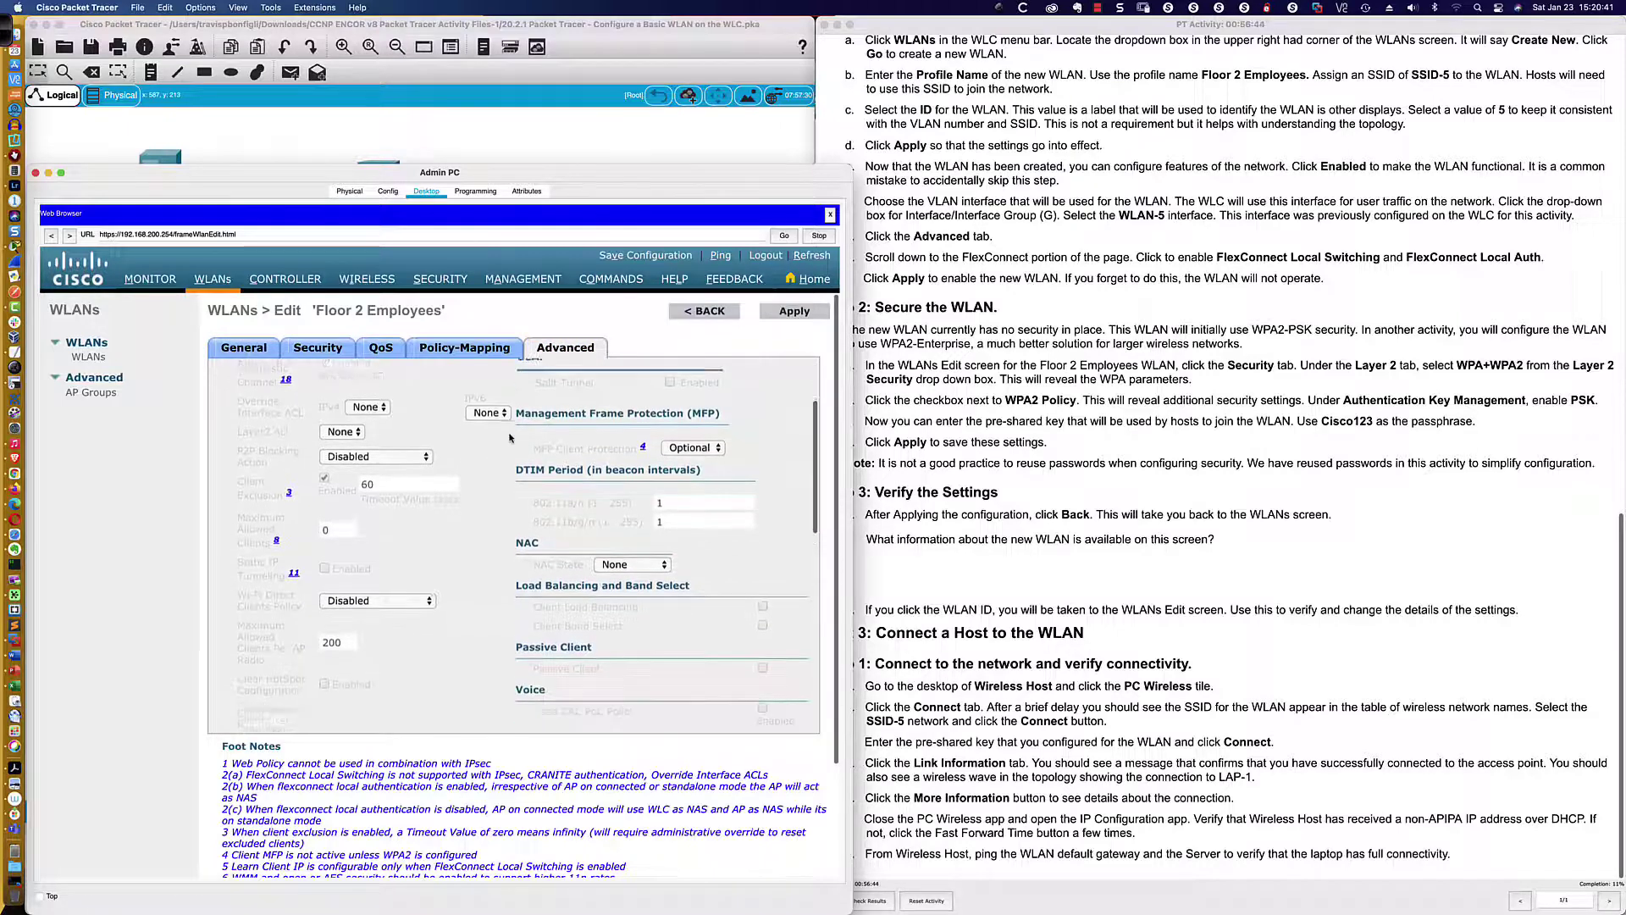
{"action": "scroll", "coordinate": [510, 438], "scroll_direction": "down", "scroll_amount": 6}
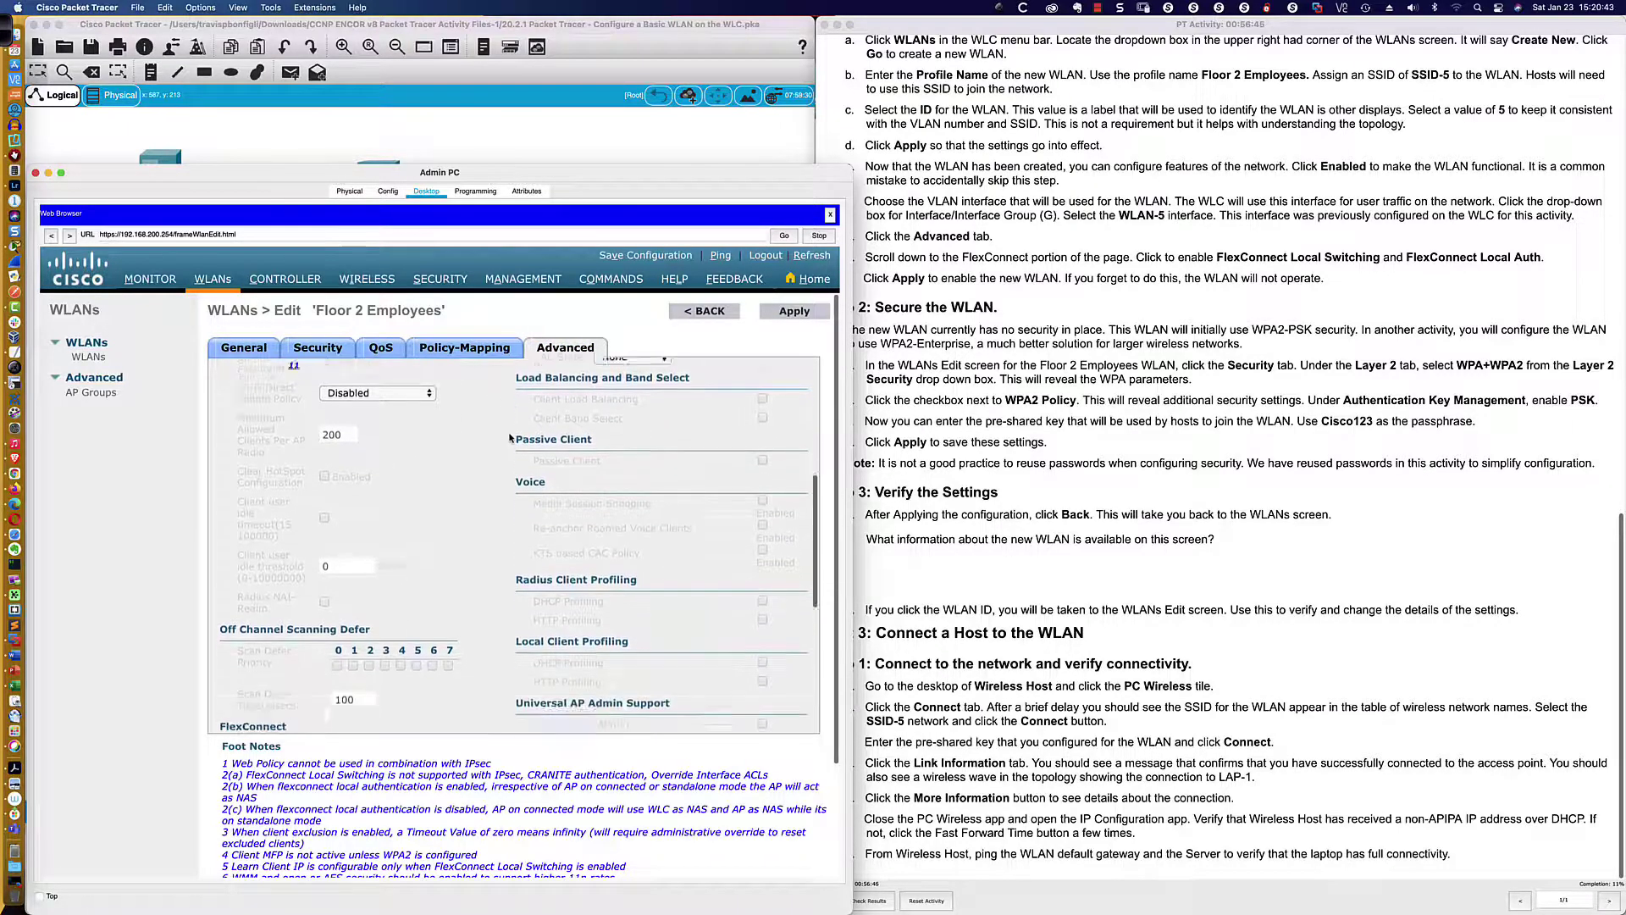
{"action": "scroll", "coordinate": [510, 438], "scroll_direction": "down", "scroll_amount": 1}
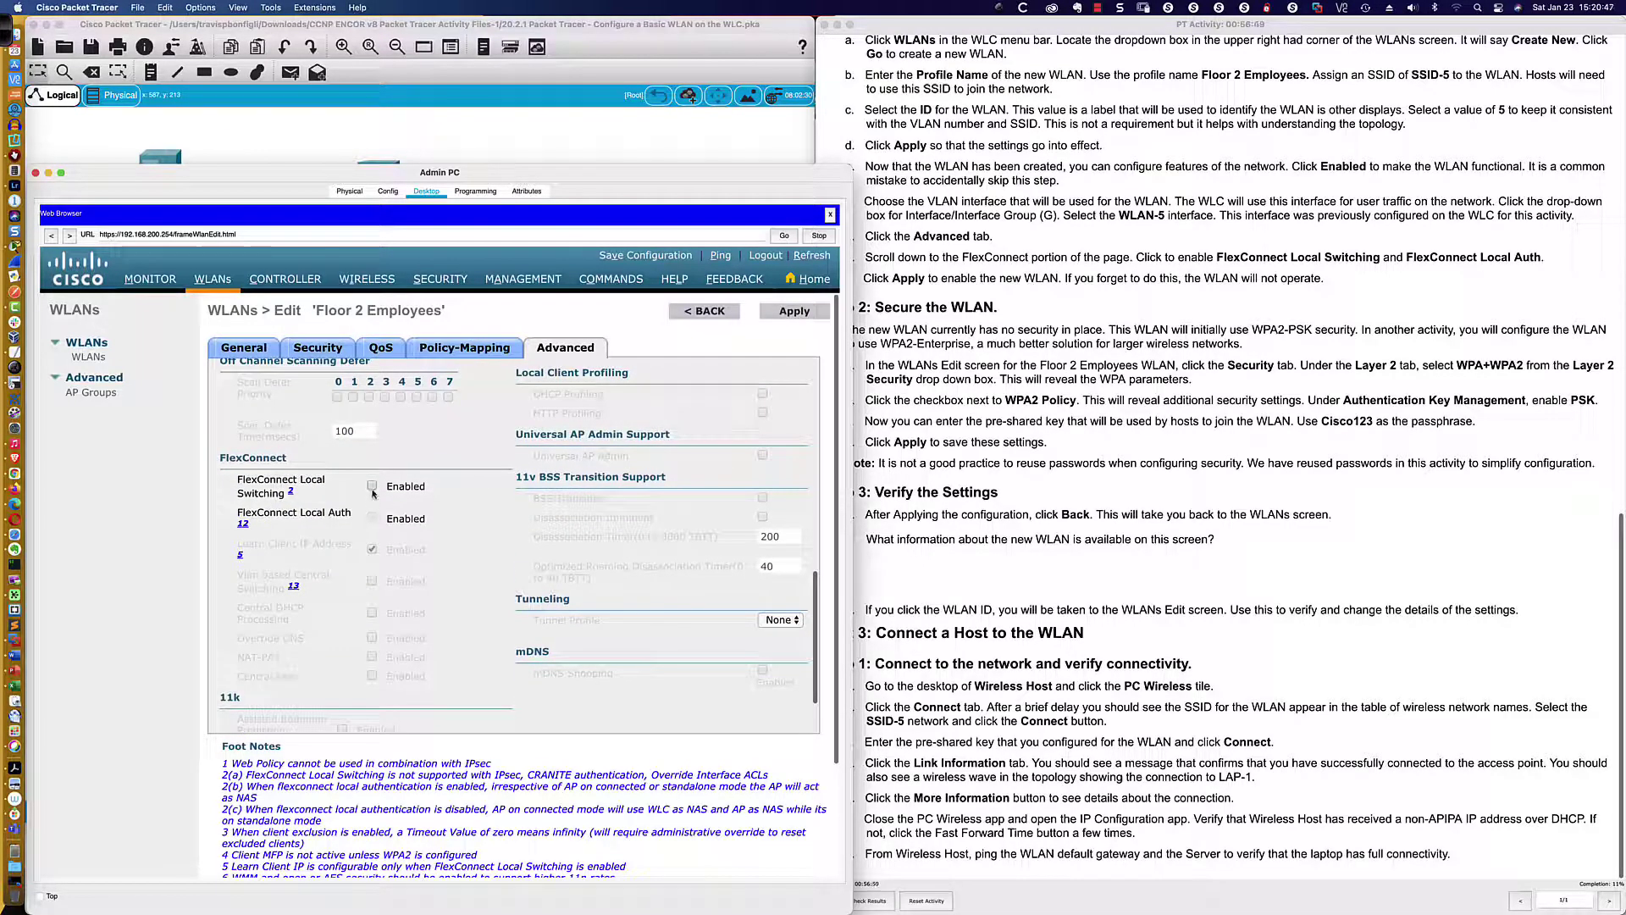
{"action": "left_click", "coordinate": [372, 489]}
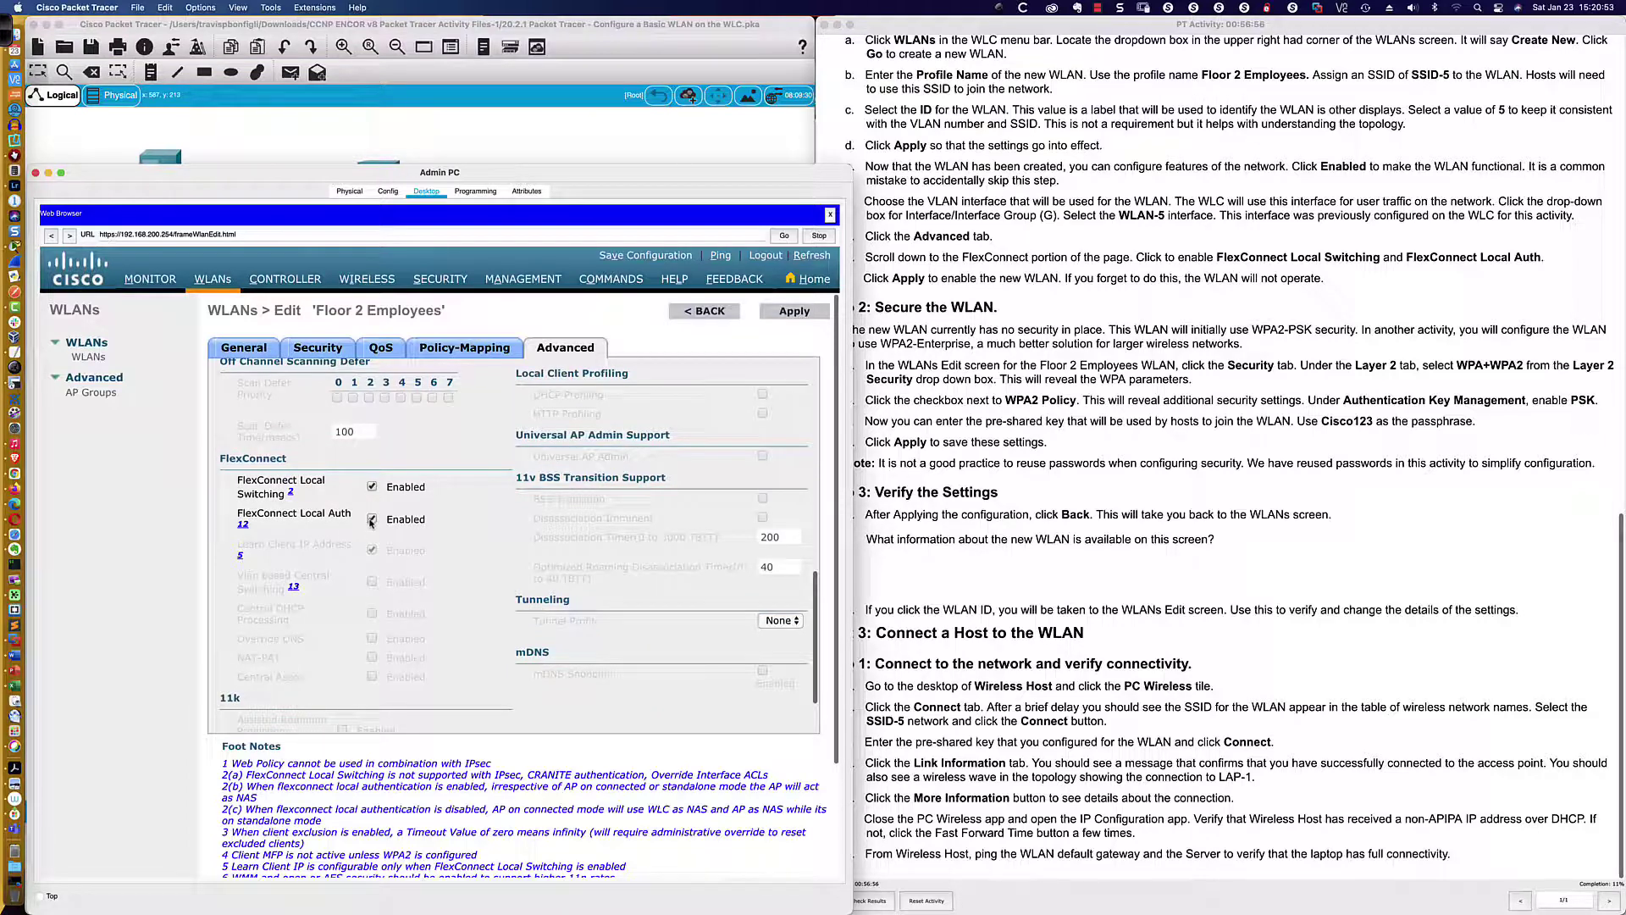
{"action": "left_click", "coordinate": [372, 520]}
{"action": "key", "text": "super+Tab"}
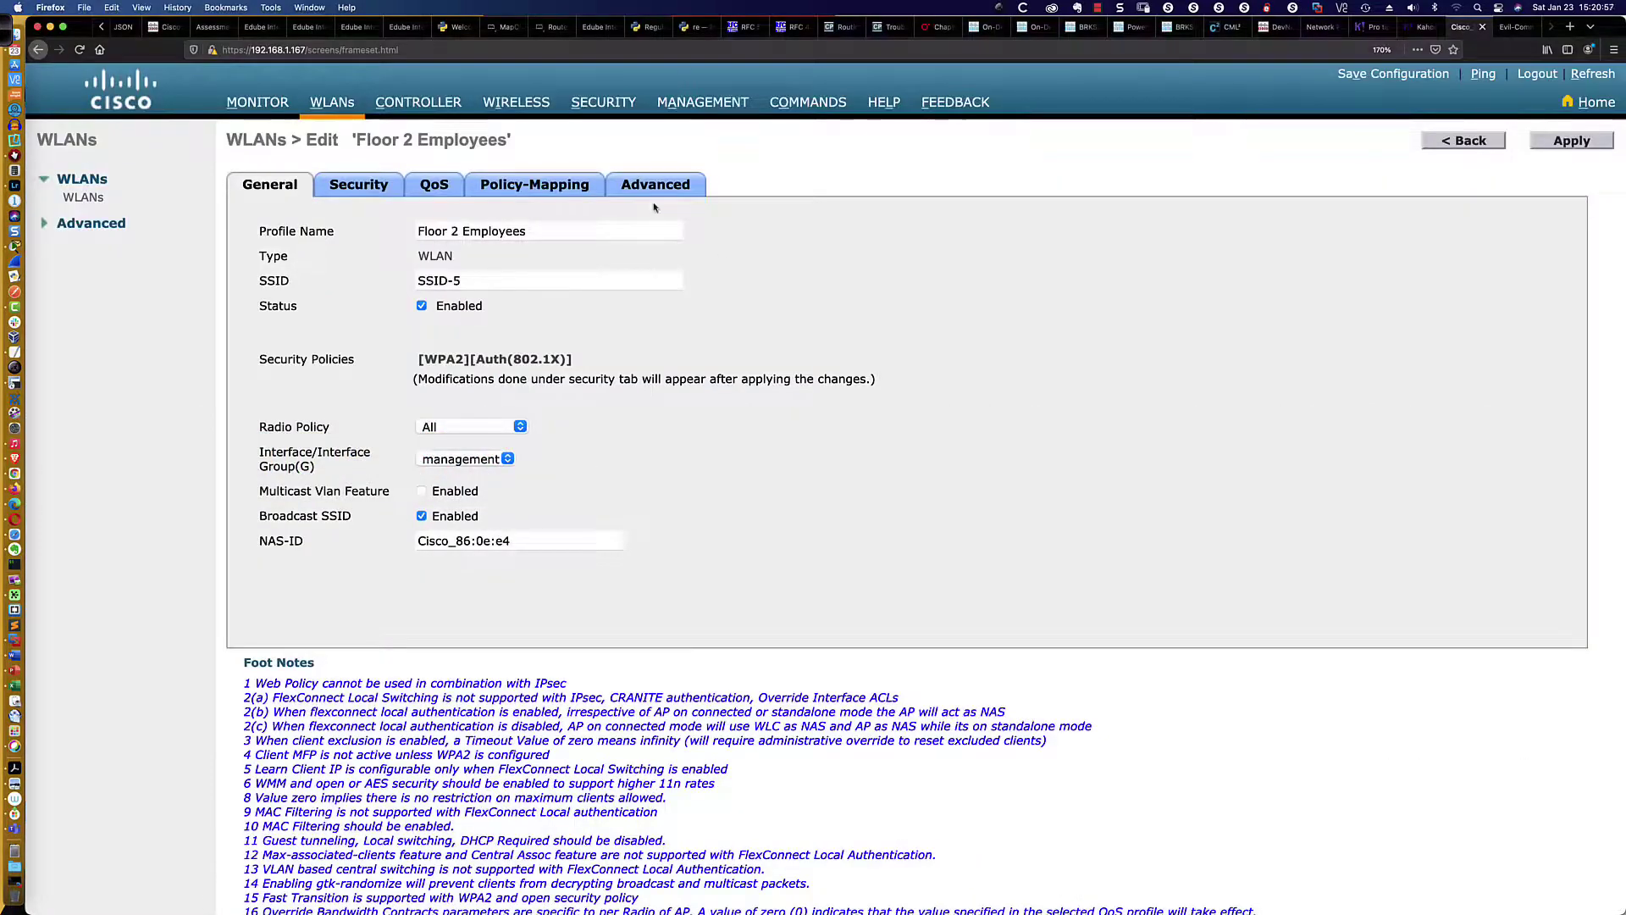
On the real controller's Advanced tab, enable FlexConnect Local Switching and FlexConnect Local Auth
{"action": "left_click", "coordinate": [659, 187]}
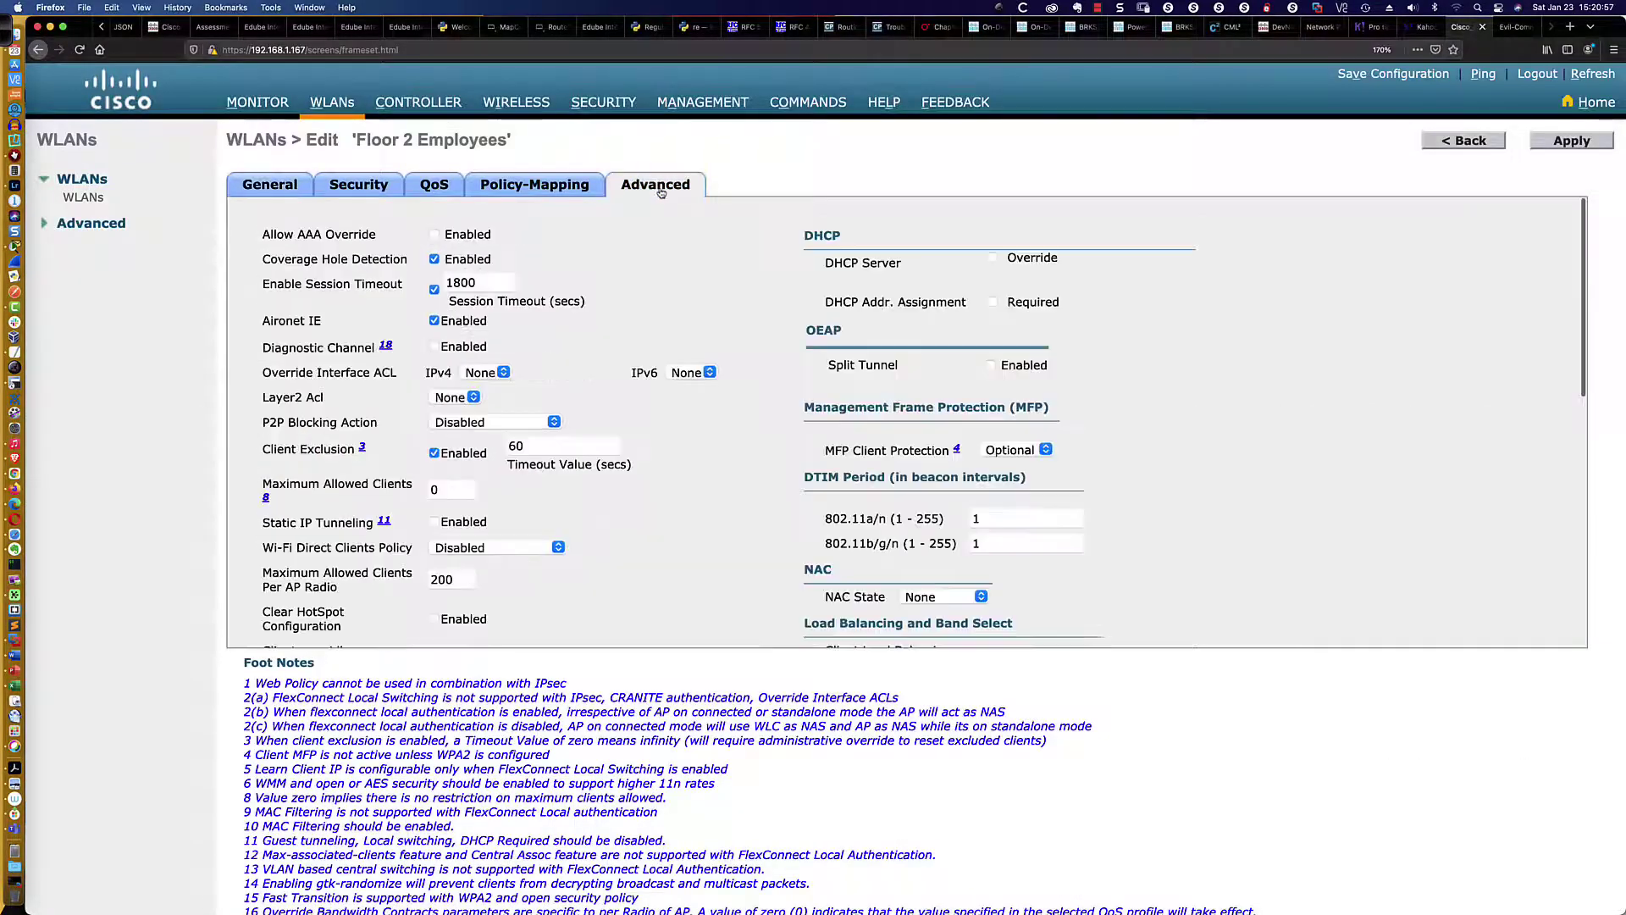
{"action": "scroll", "coordinate": [501, 379], "scroll_direction": "down", "scroll_amount": 5}
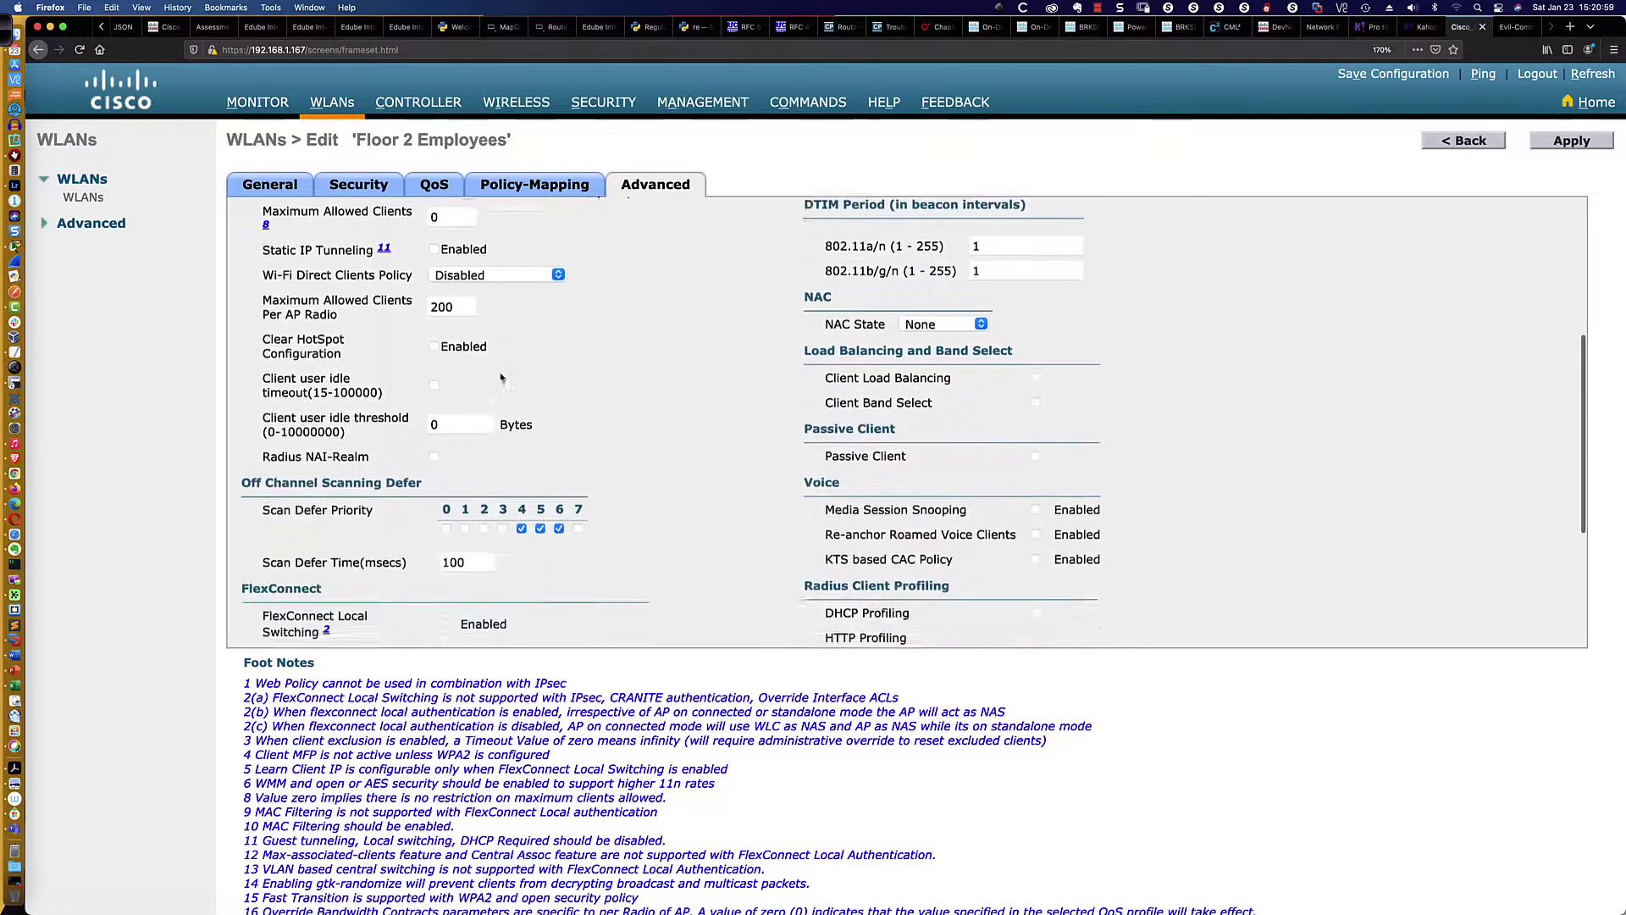
{"action": "scroll", "coordinate": [502, 379], "scroll_direction": "down", "scroll_amount": 5}
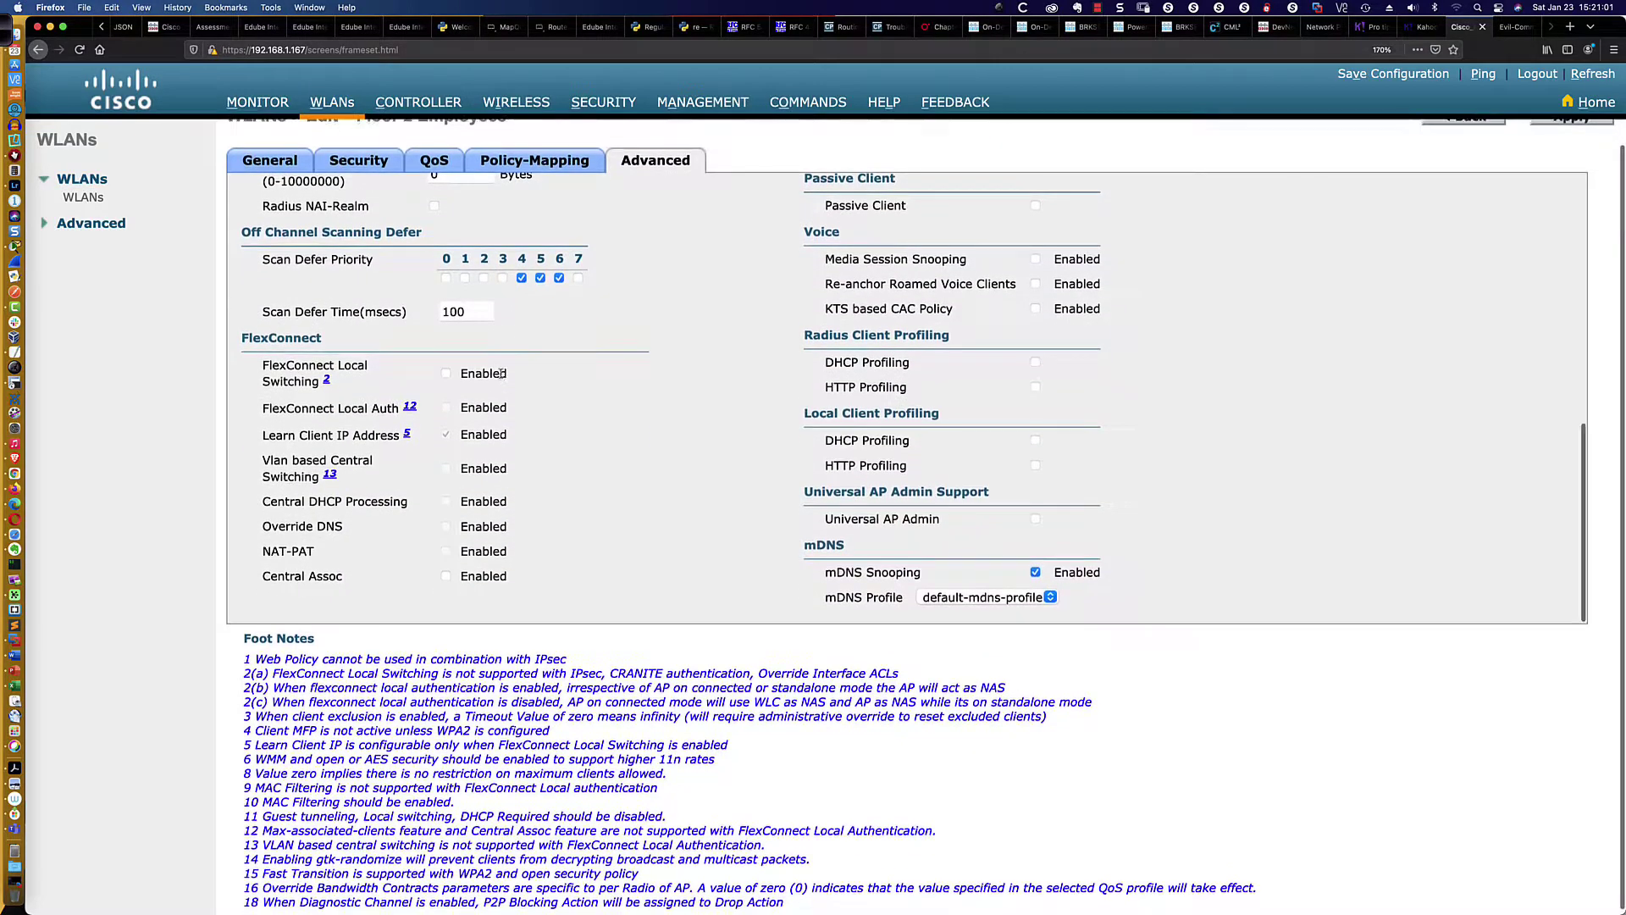
{"action": "left_click", "coordinate": [445, 373]}
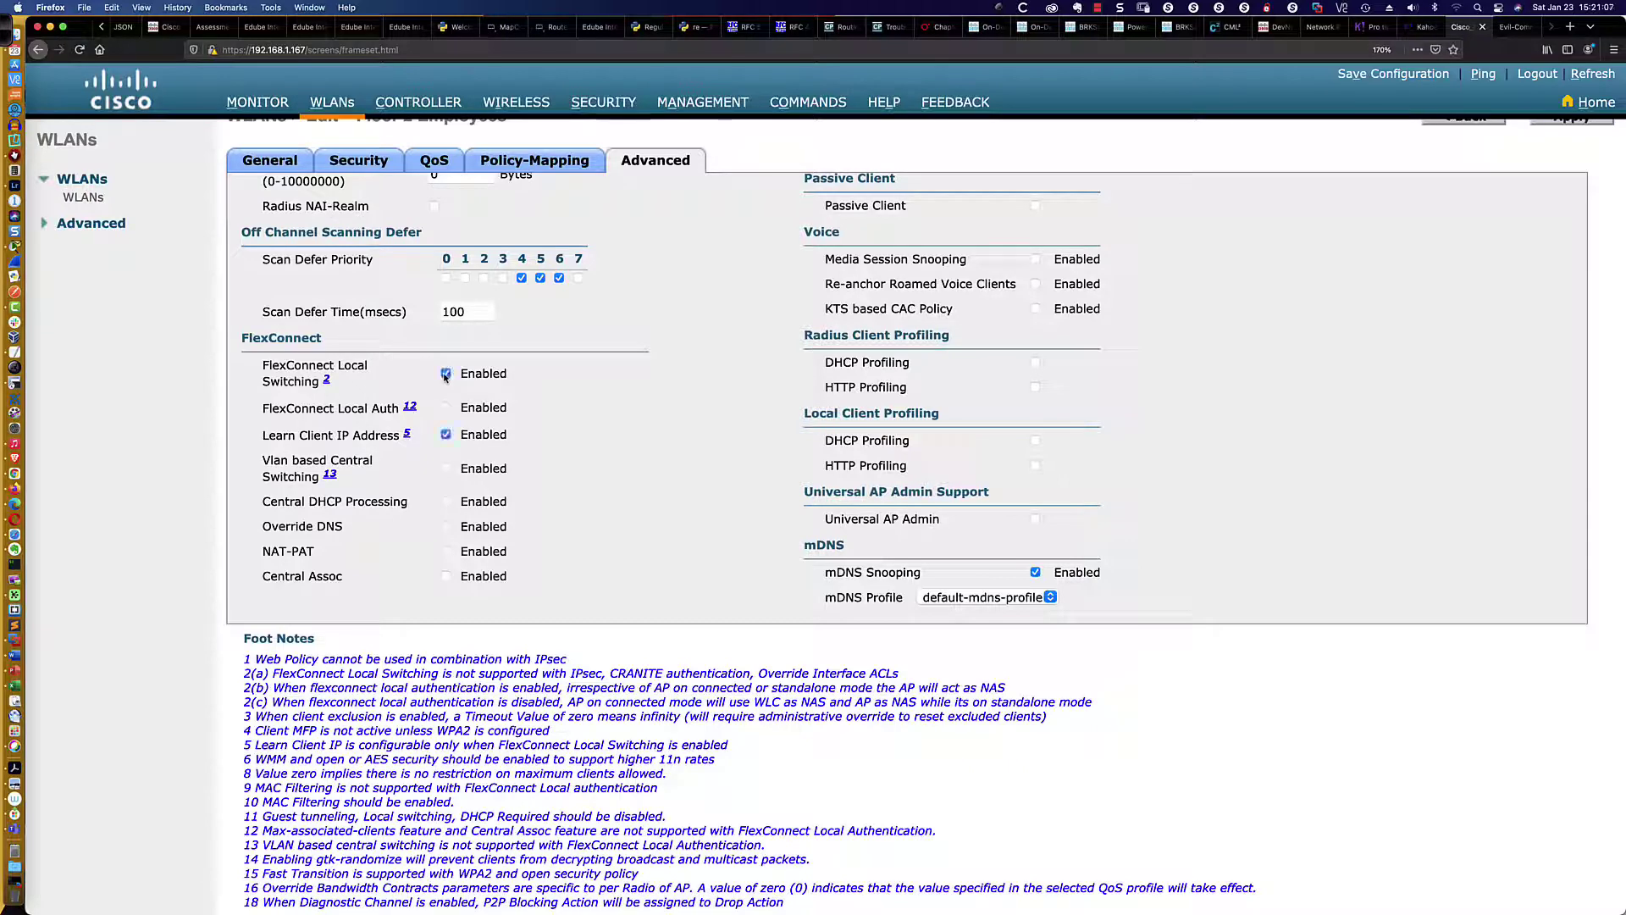
{"action": "left_click", "coordinate": [447, 374]}
{"action": "left_click", "coordinate": [447, 374]}
{"action": "left_click", "coordinate": [447, 374]}
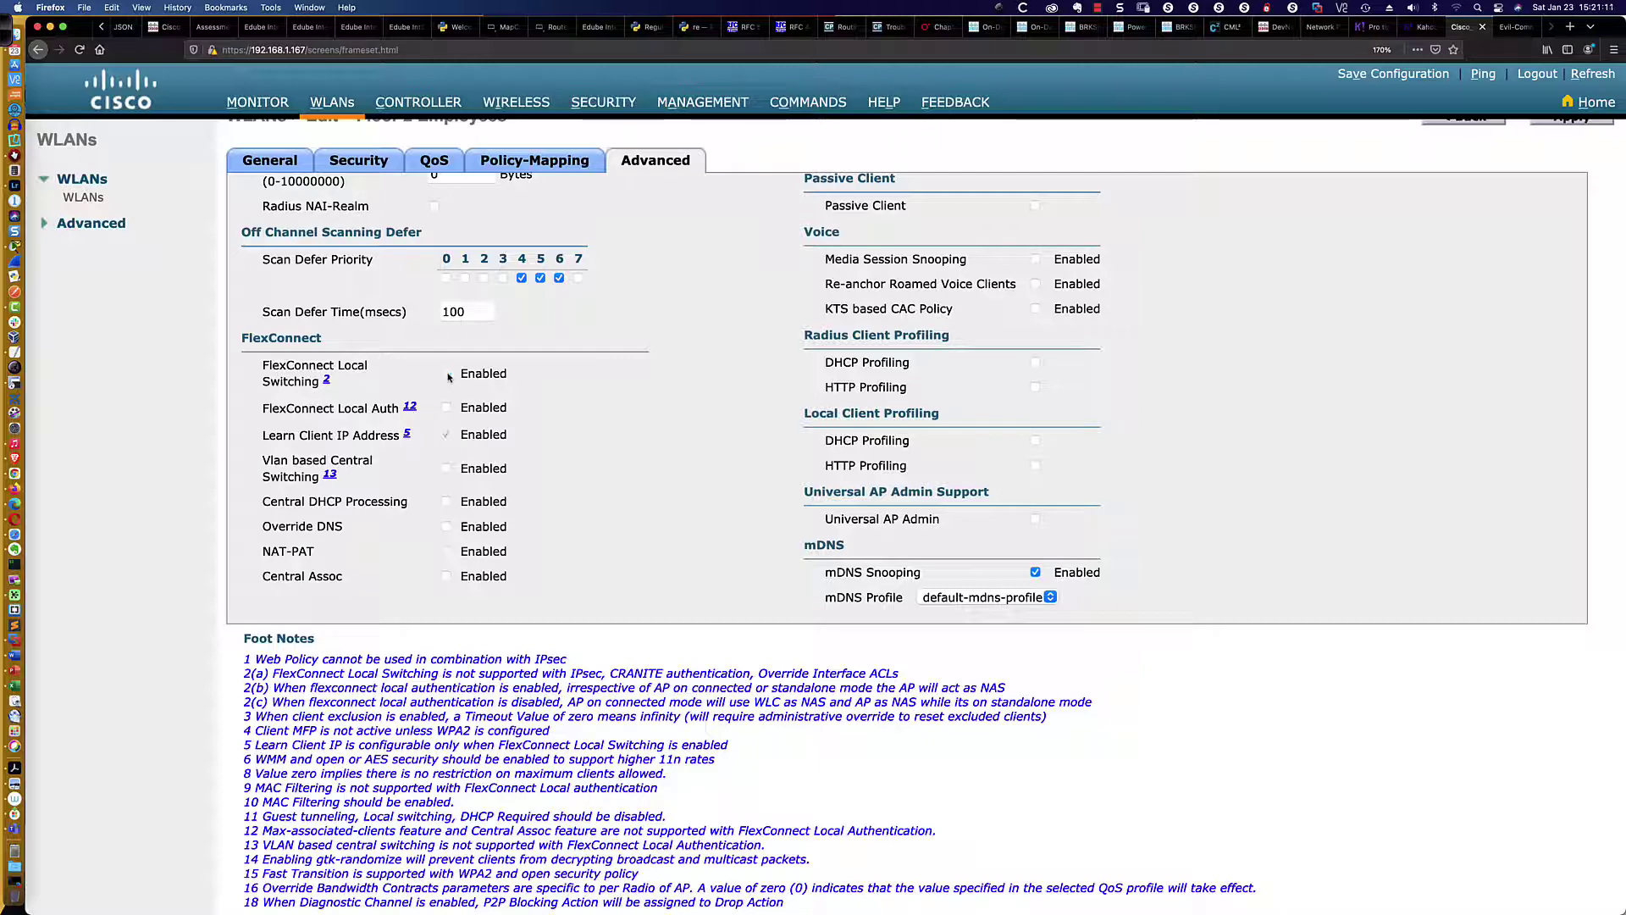
{"action": "left_click", "coordinate": [447, 374]}
{"action": "left_click", "coordinate": [447, 375]}
{"action": "left_click", "coordinate": [446, 373]}
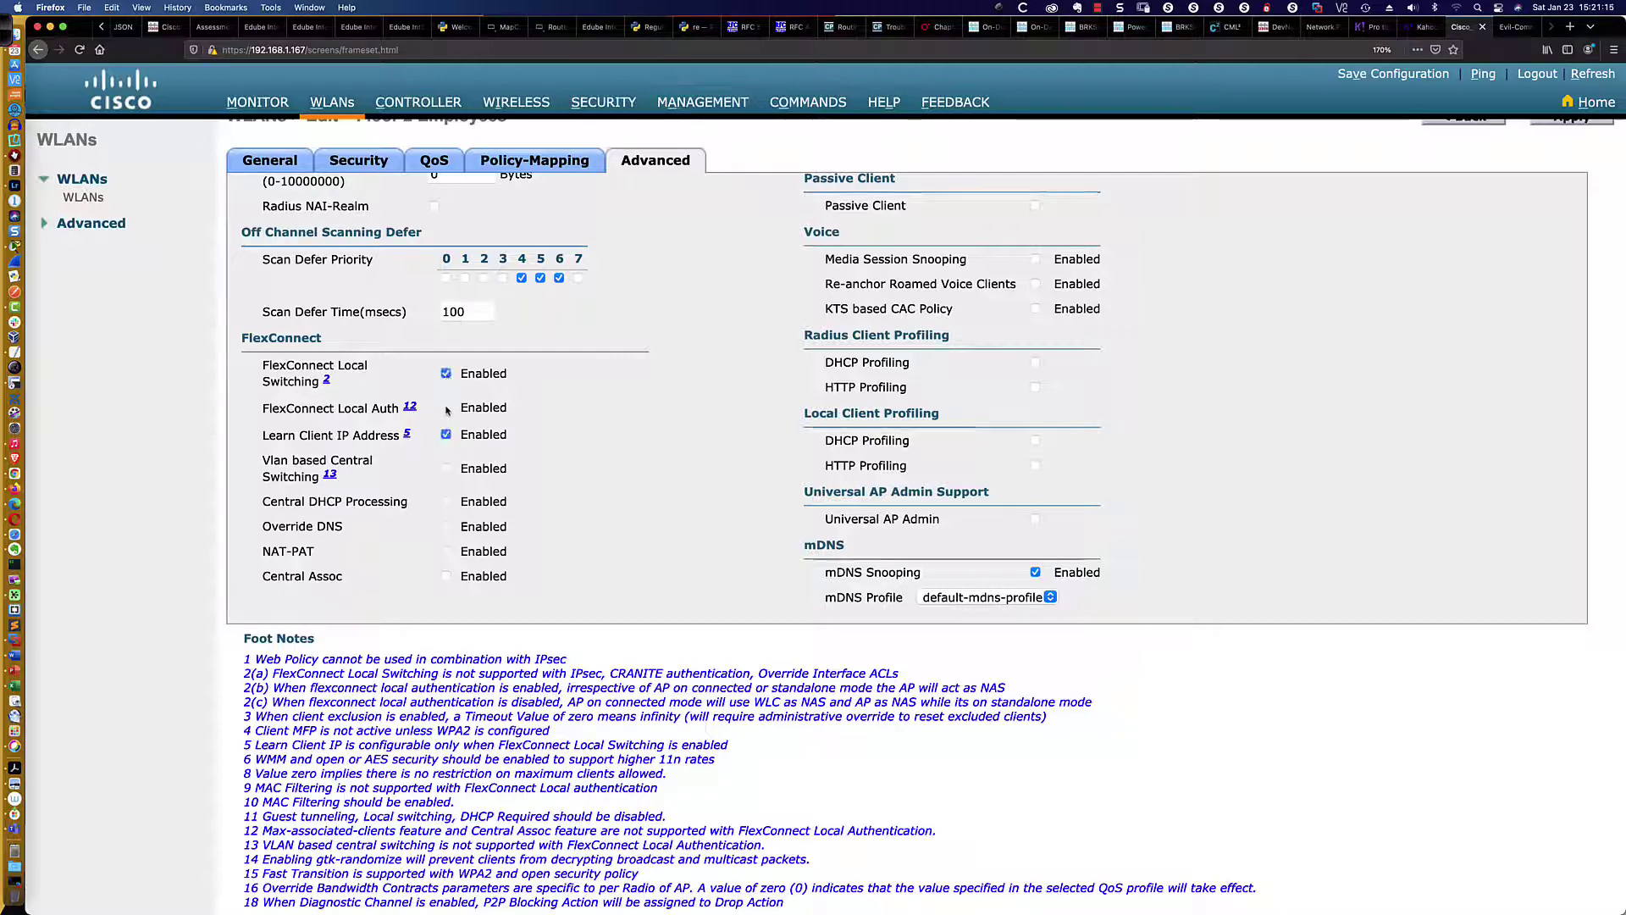
{"action": "left_click", "coordinate": [446, 409]}
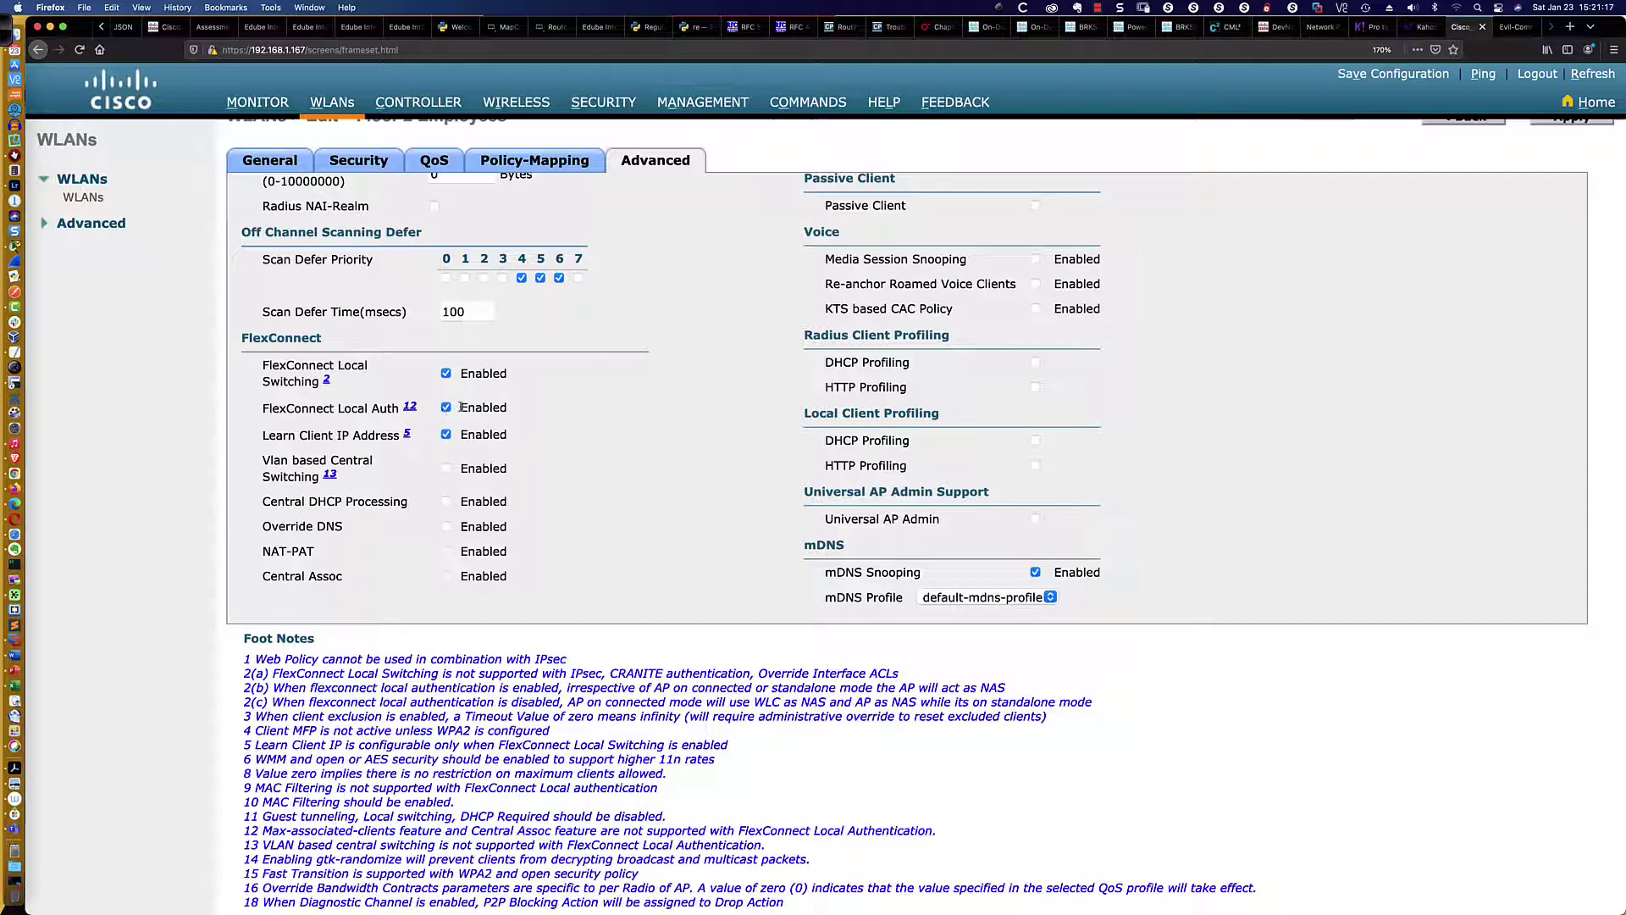
Review footnotes 2(a) and 12 on Local Switching and Local Authentication limits
{"action": "scroll", "coordinate": [371, 408], "scroll_direction": "down", "scroll_amount": 1}
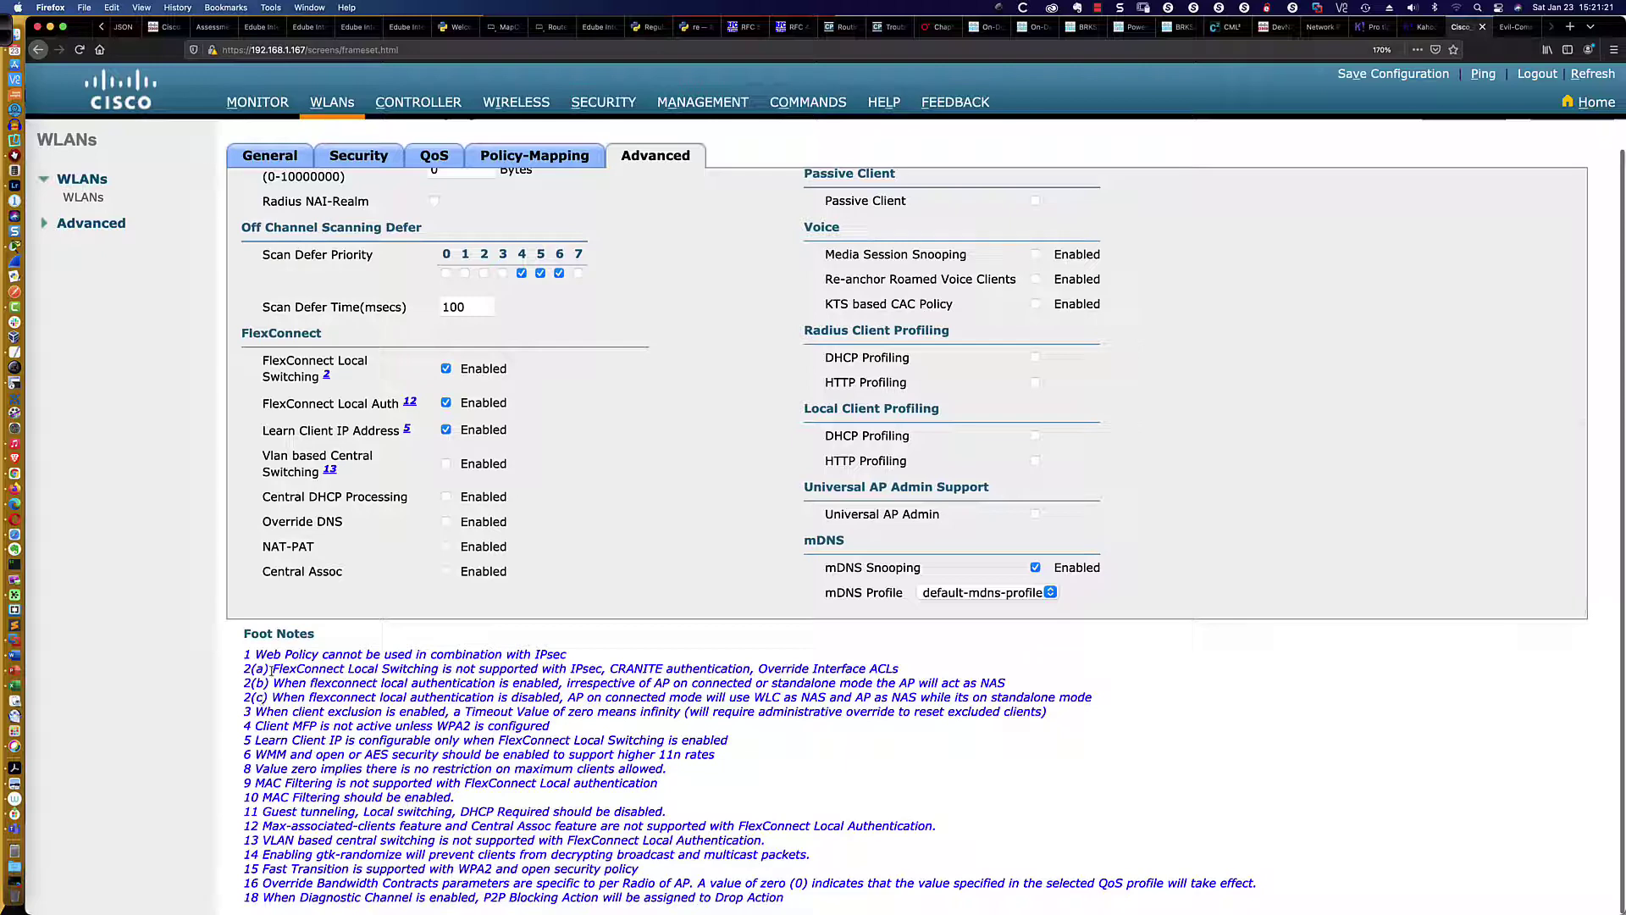
{"action": "left_click_drag", "start_coordinate": [272, 669], "coordinate": [900, 682]}
{"action": "scroll", "coordinate": [628, 679], "scroll_direction": "up", "scroll_amount": 1}
{"action": "scroll", "coordinate": [900, 683], "scroll_direction": "up", "scroll_amount": 1}
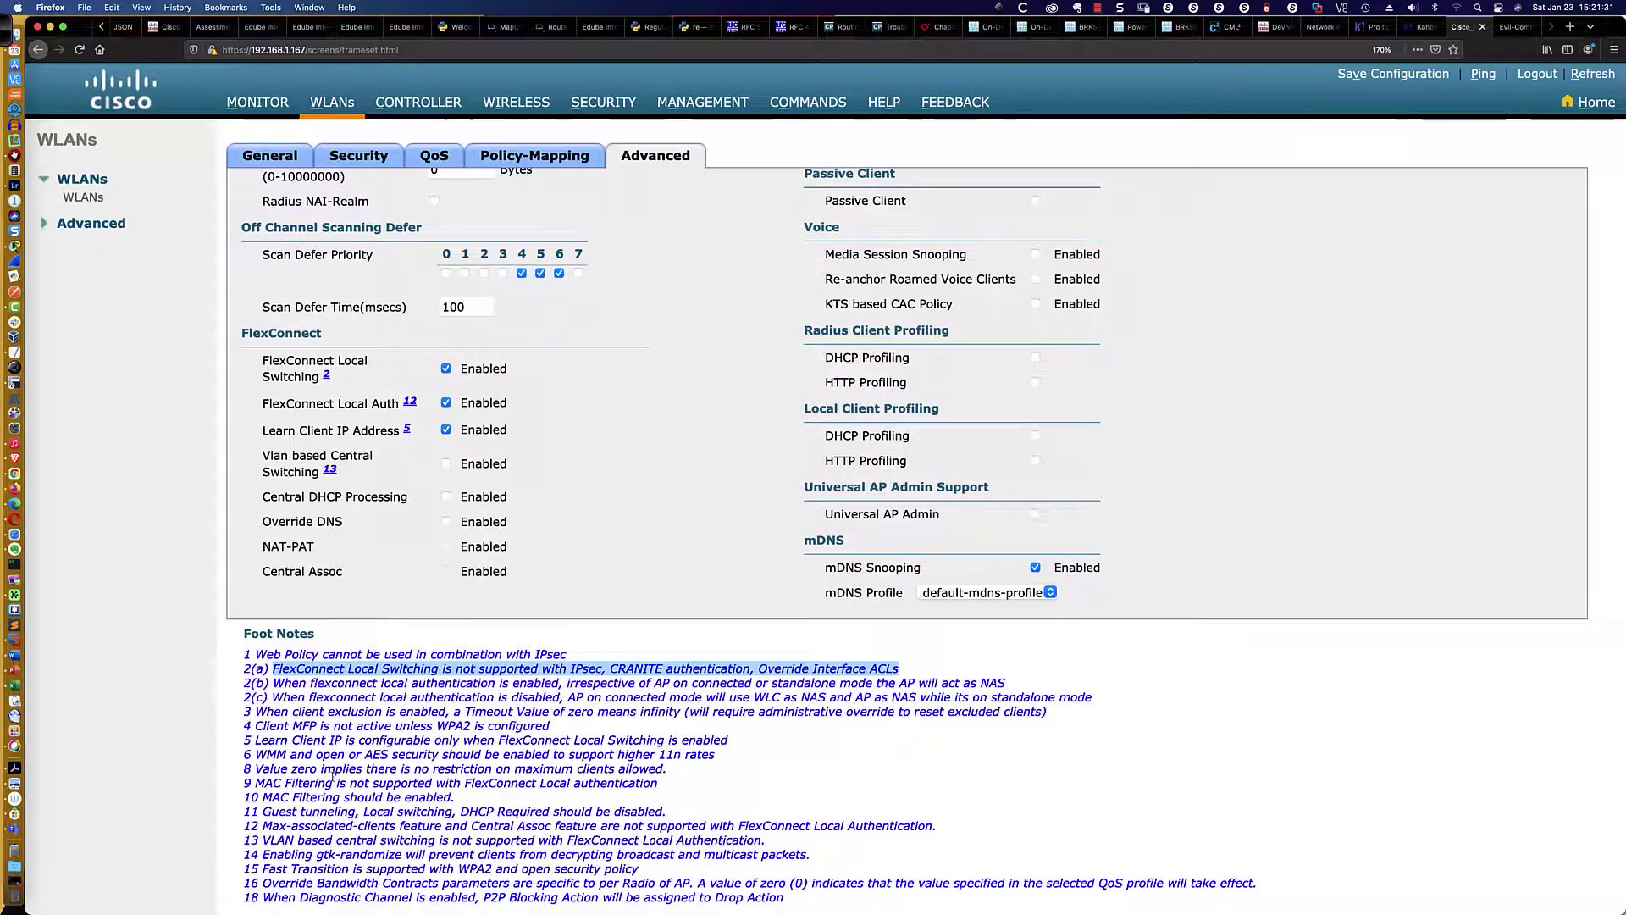
{"action": "left_click", "coordinate": [273, 826]}
{"action": "left_click_drag", "start_coordinate": [273, 826], "coordinate": [949, 830]}
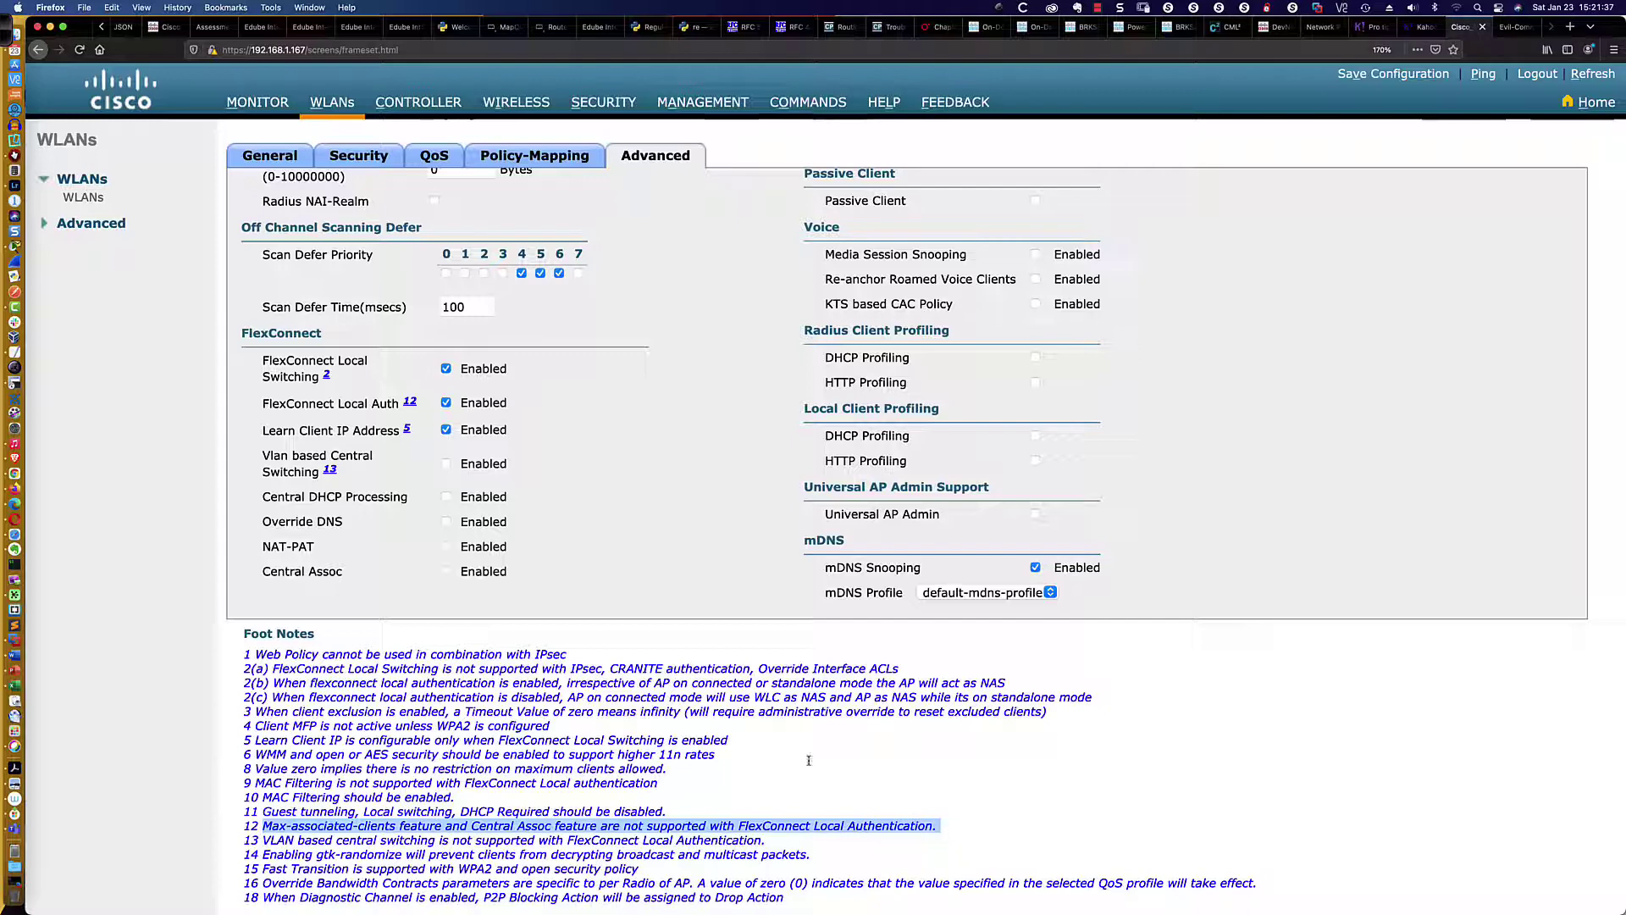
{"action": "left_click", "coordinate": [543, 429]}
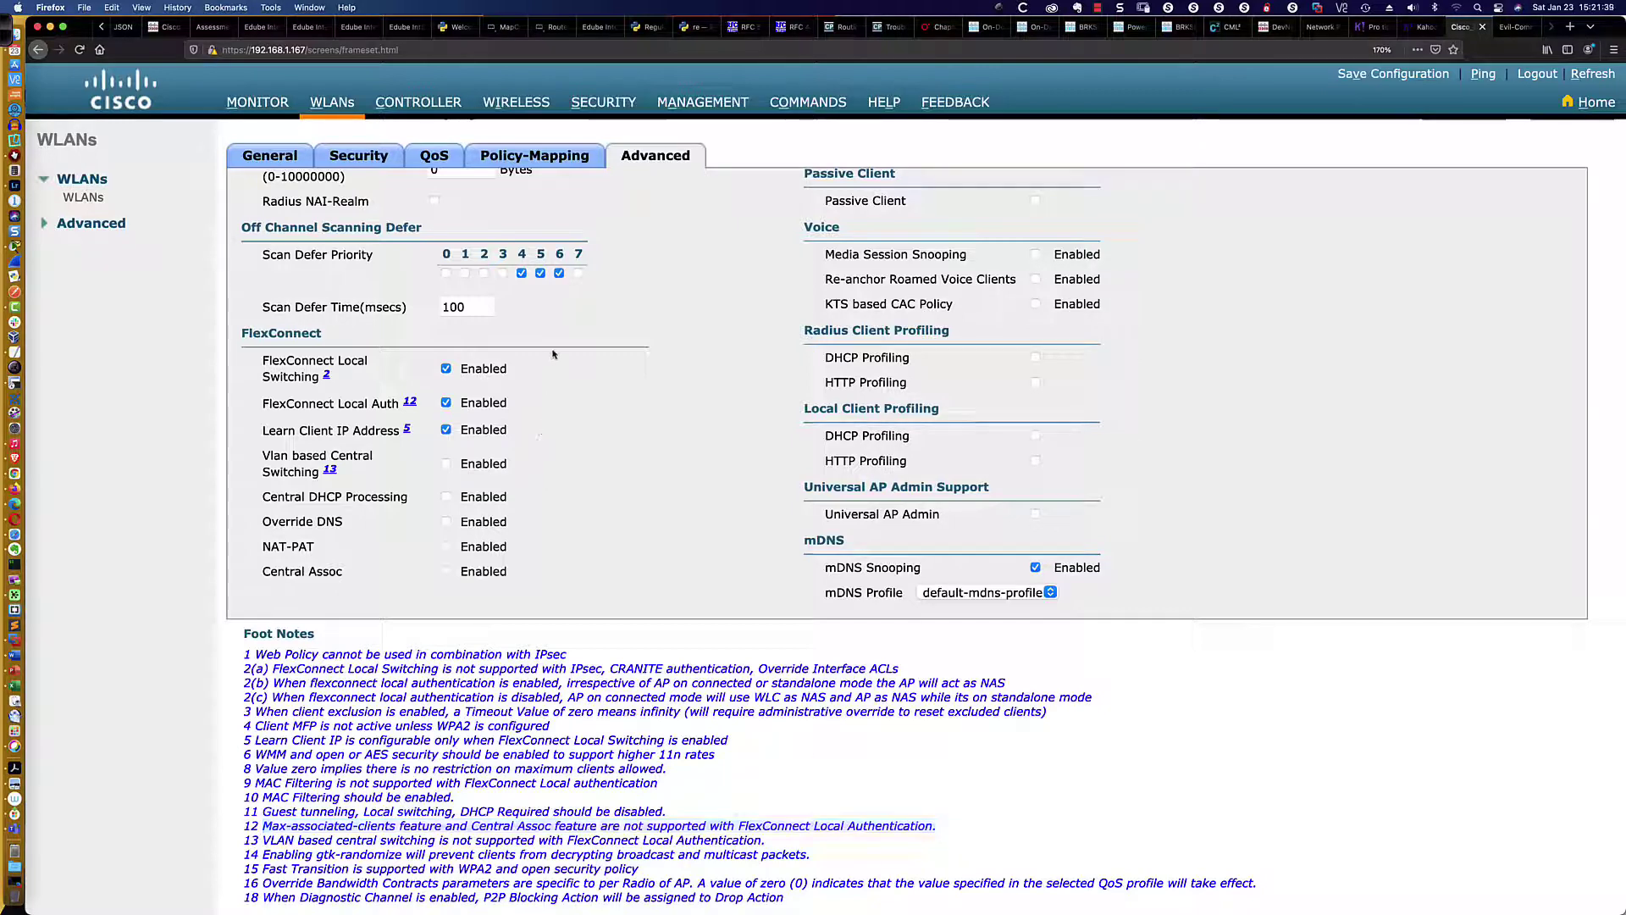
{"action": "key", "text": "super+Tab"}
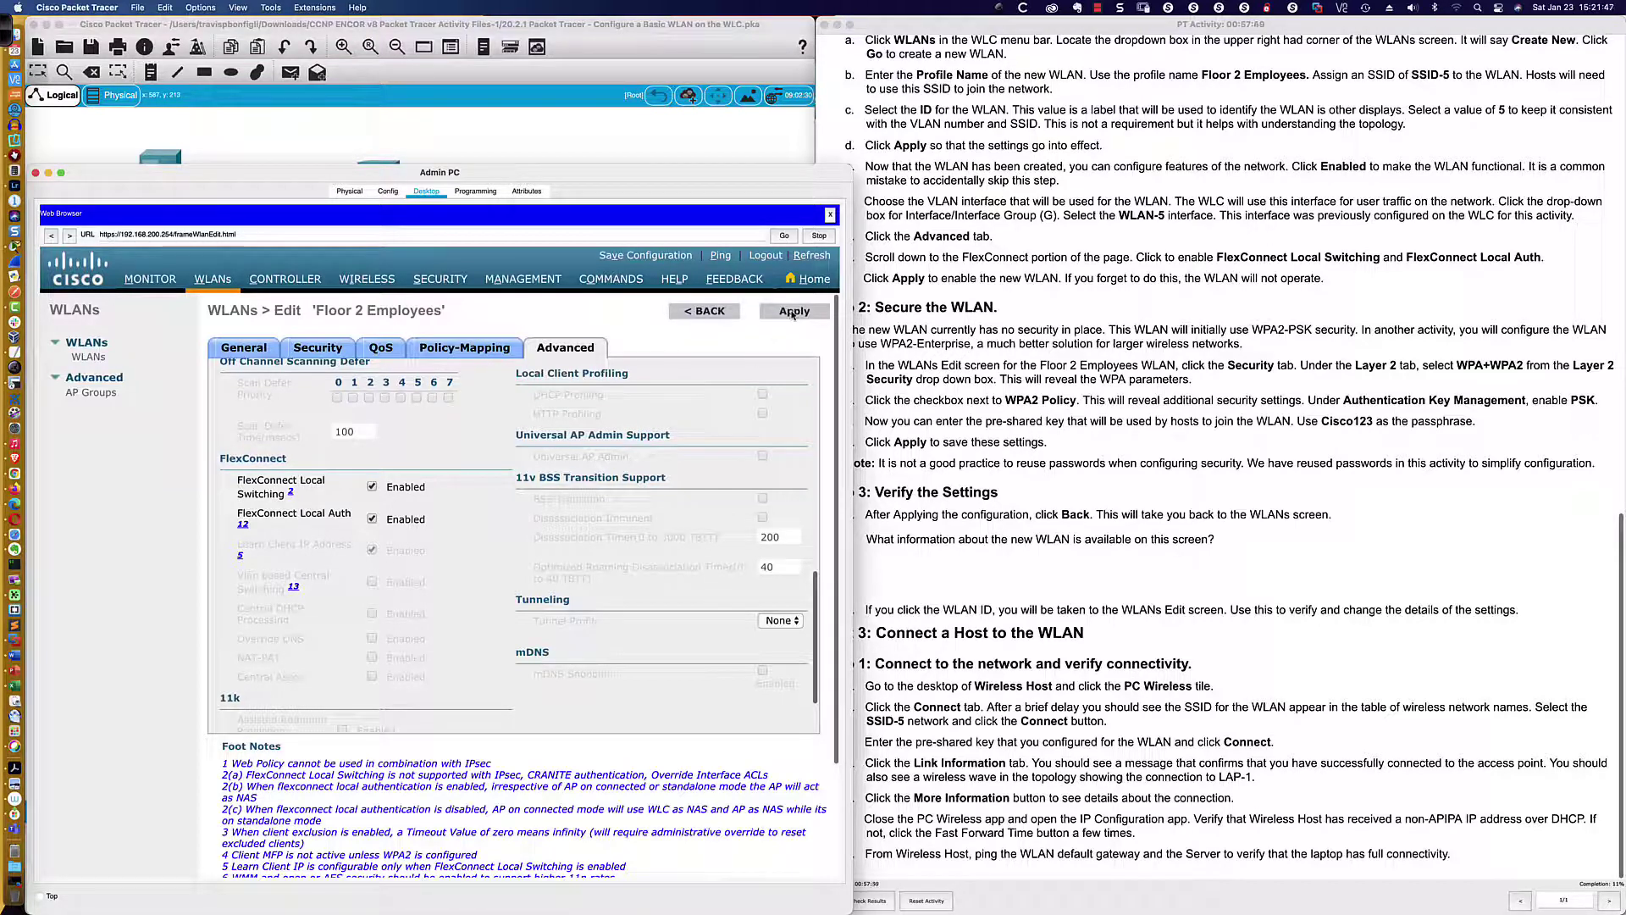
Apply the FlexConnect changes to Floor 2 Employees and narrow the Admin PC window slightly
{"action": "left_click", "coordinate": [792, 312]}
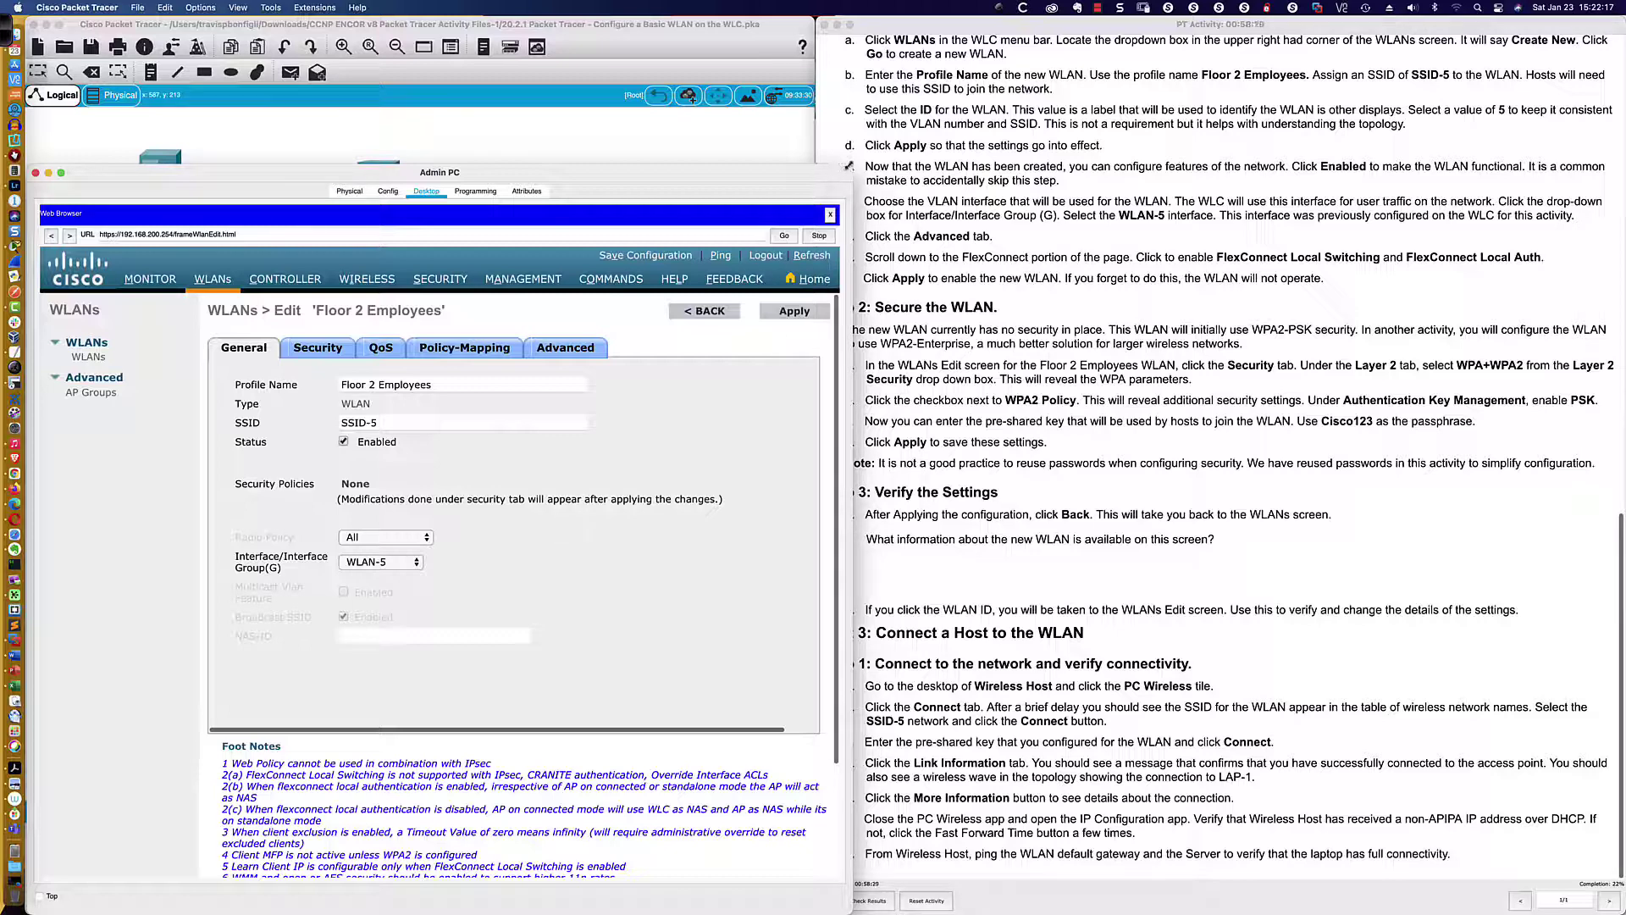
{"action": "left_click_drag", "start_coordinate": [850, 166], "coordinate": [832, 166]}
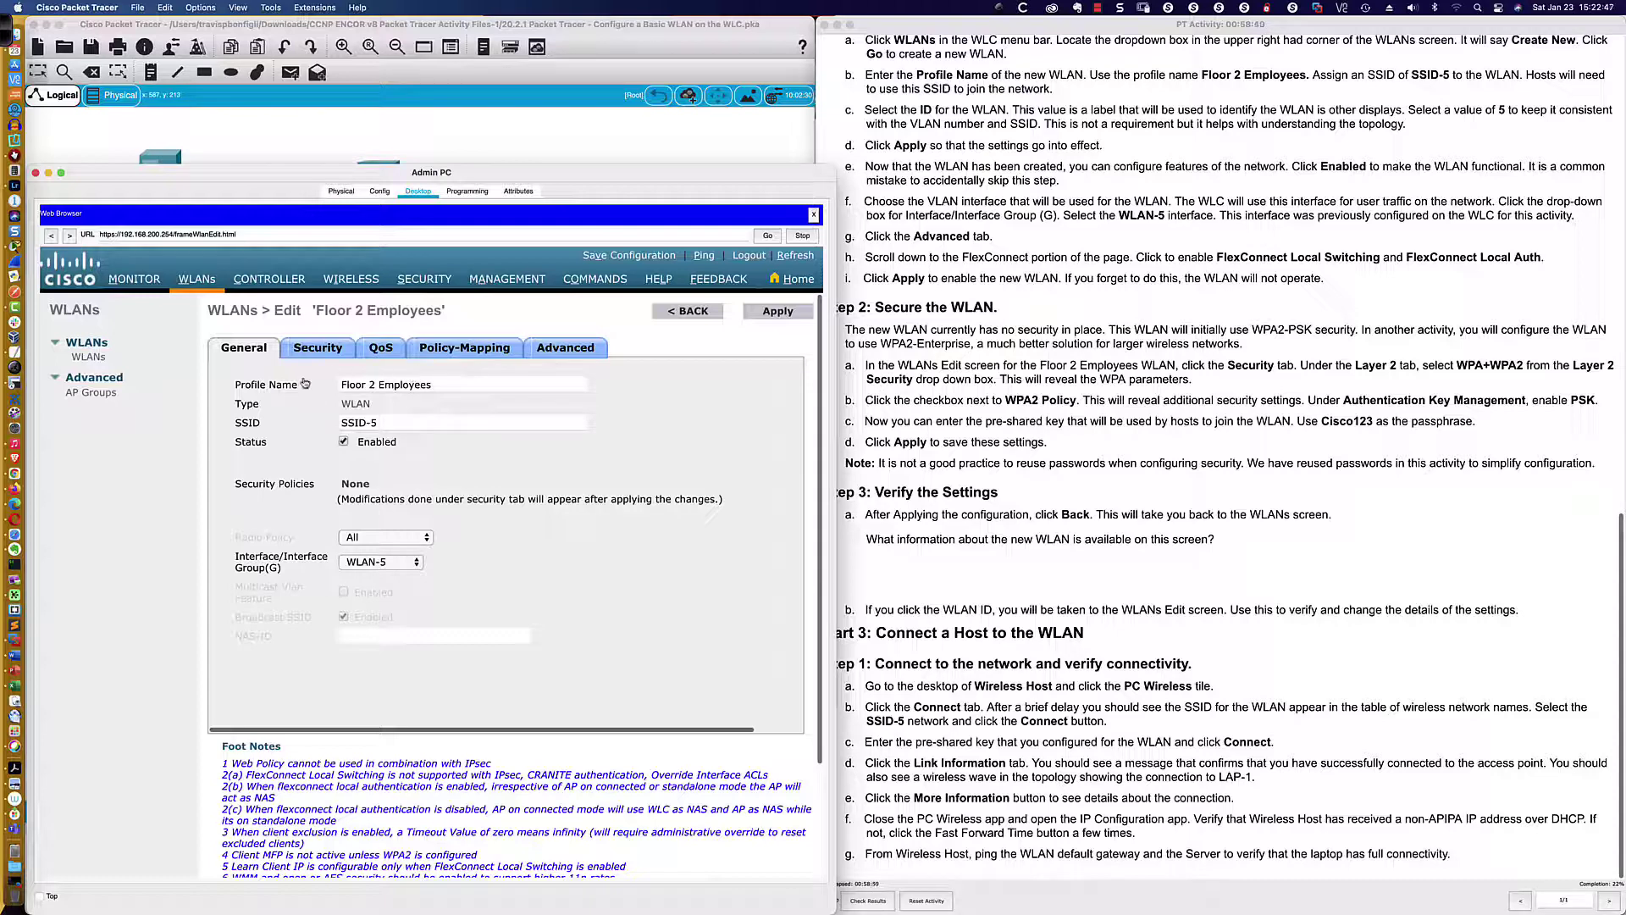
{"action": "left_click_drag", "start_coordinate": [207, 315], "coordinate": [307, 312]}
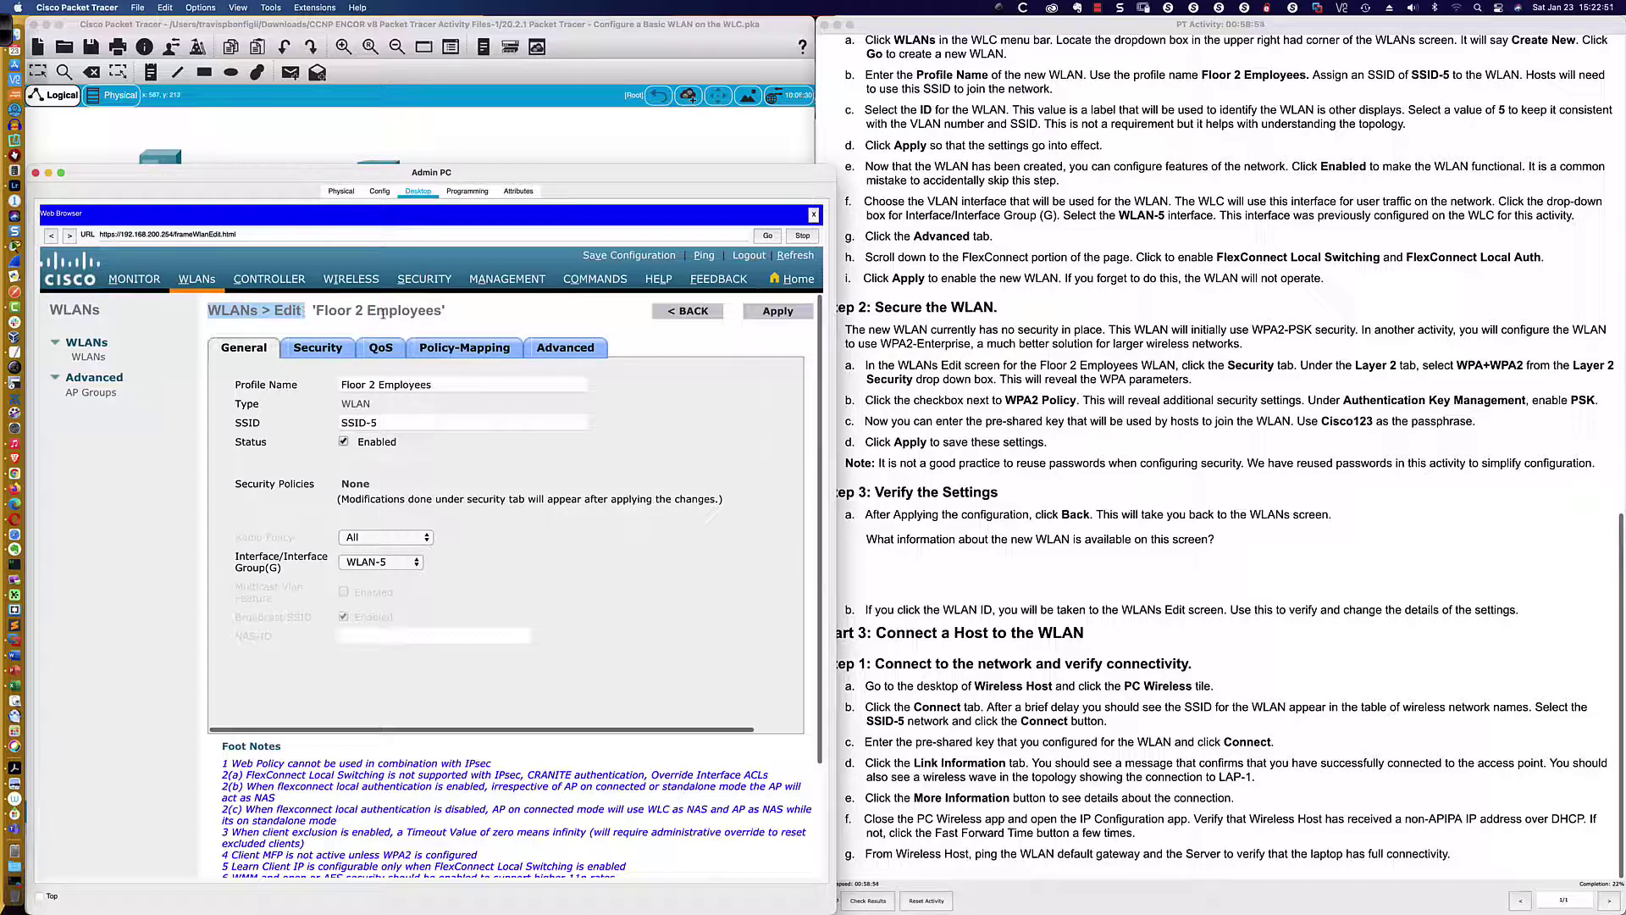
On the Security tab, choose WPA+WPA2 Layer 2 security and check WPA2 Policy with AES
{"action": "left_click", "coordinate": [318, 354]}
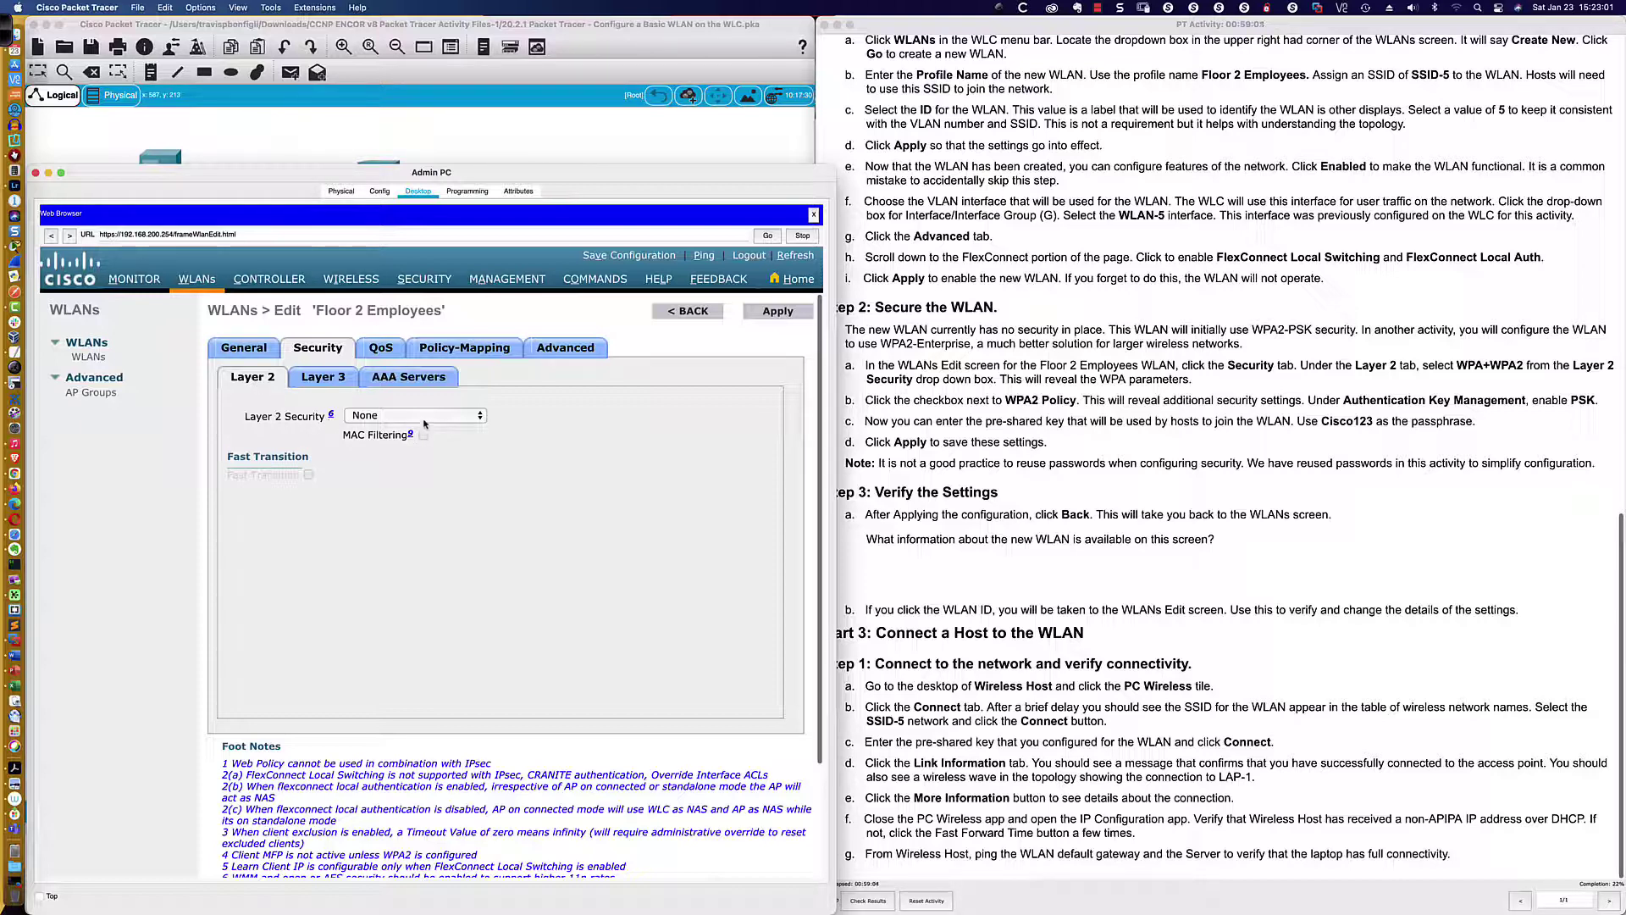
{"action": "left_click", "coordinate": [480, 416]}
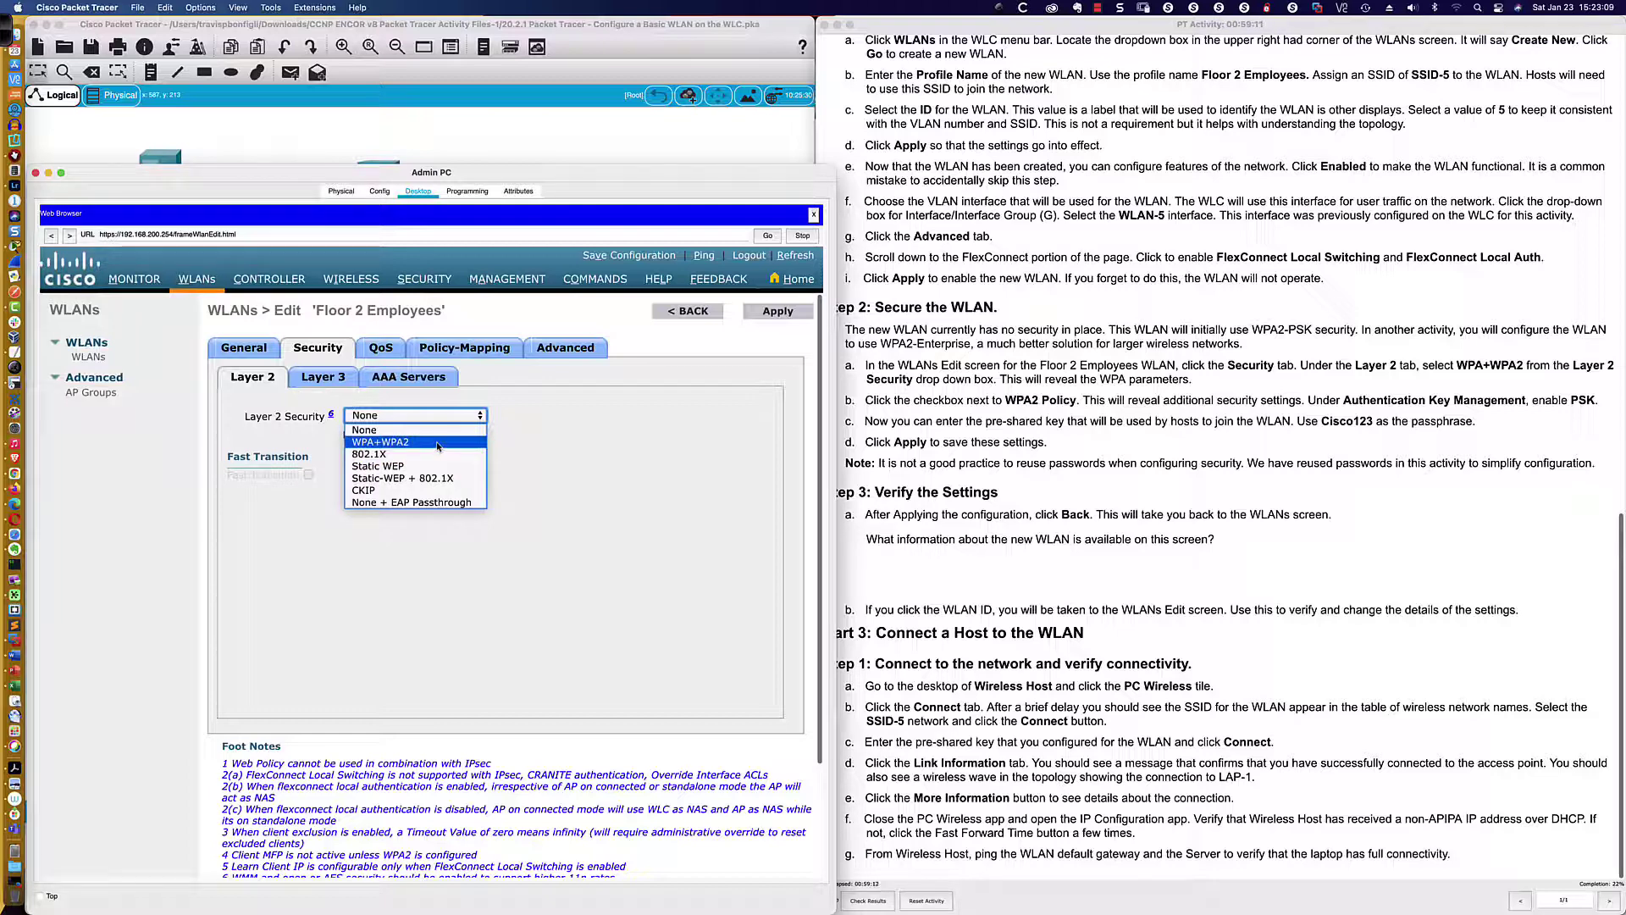
{"action": "left_click", "coordinate": [437, 443]}
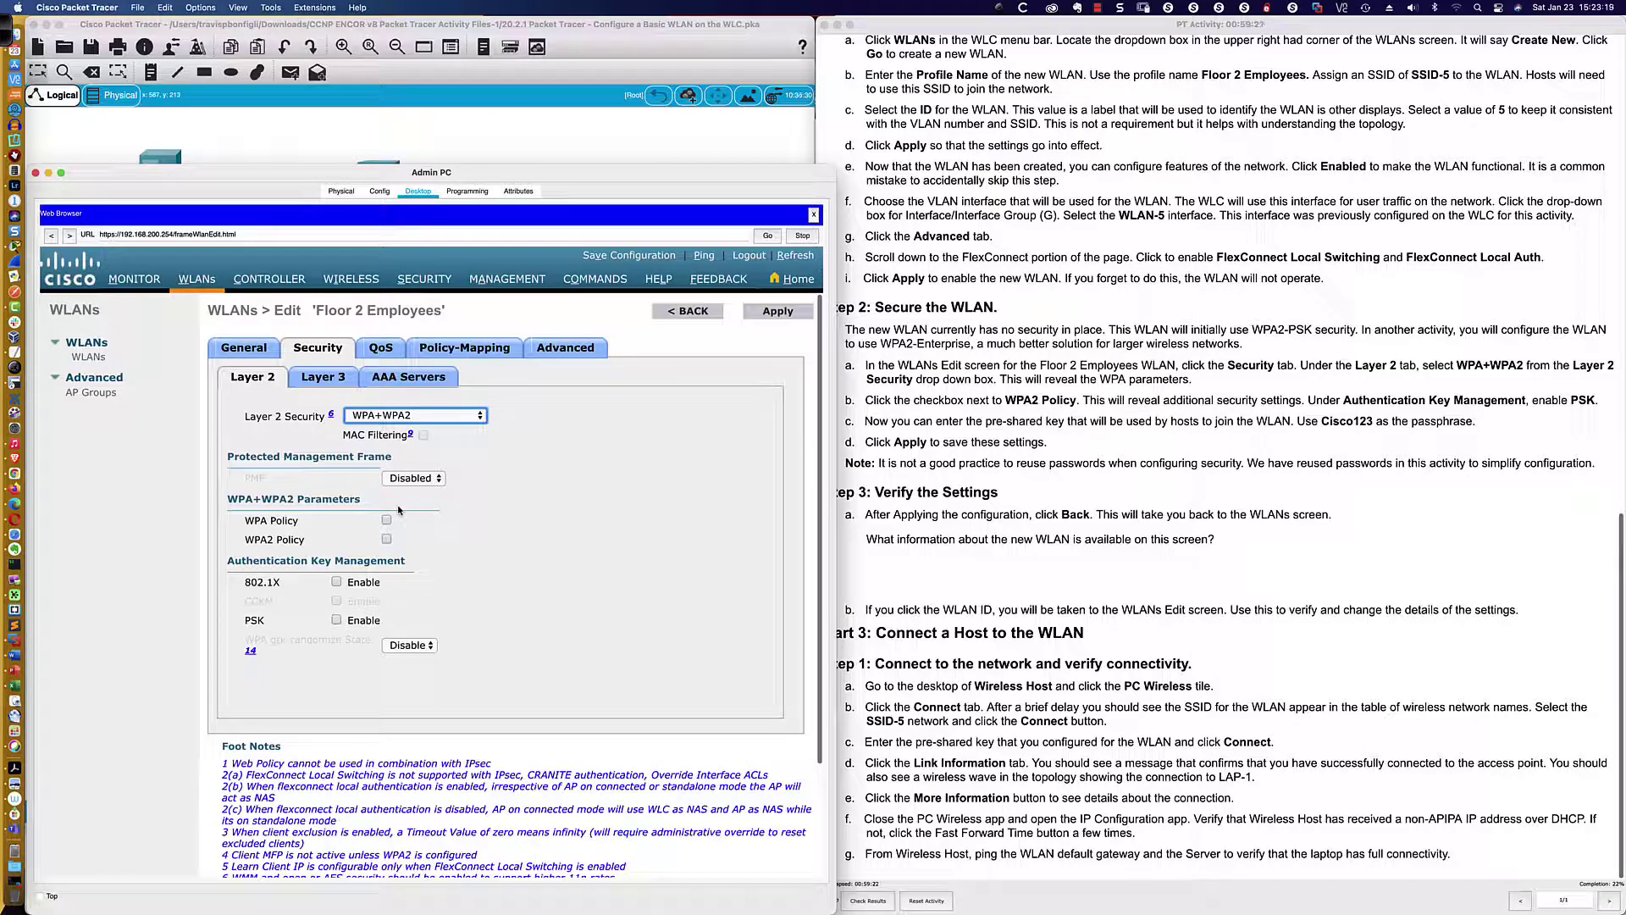
{"action": "scroll", "coordinate": [398, 508], "scroll_direction": "down", "scroll_amount": 1}
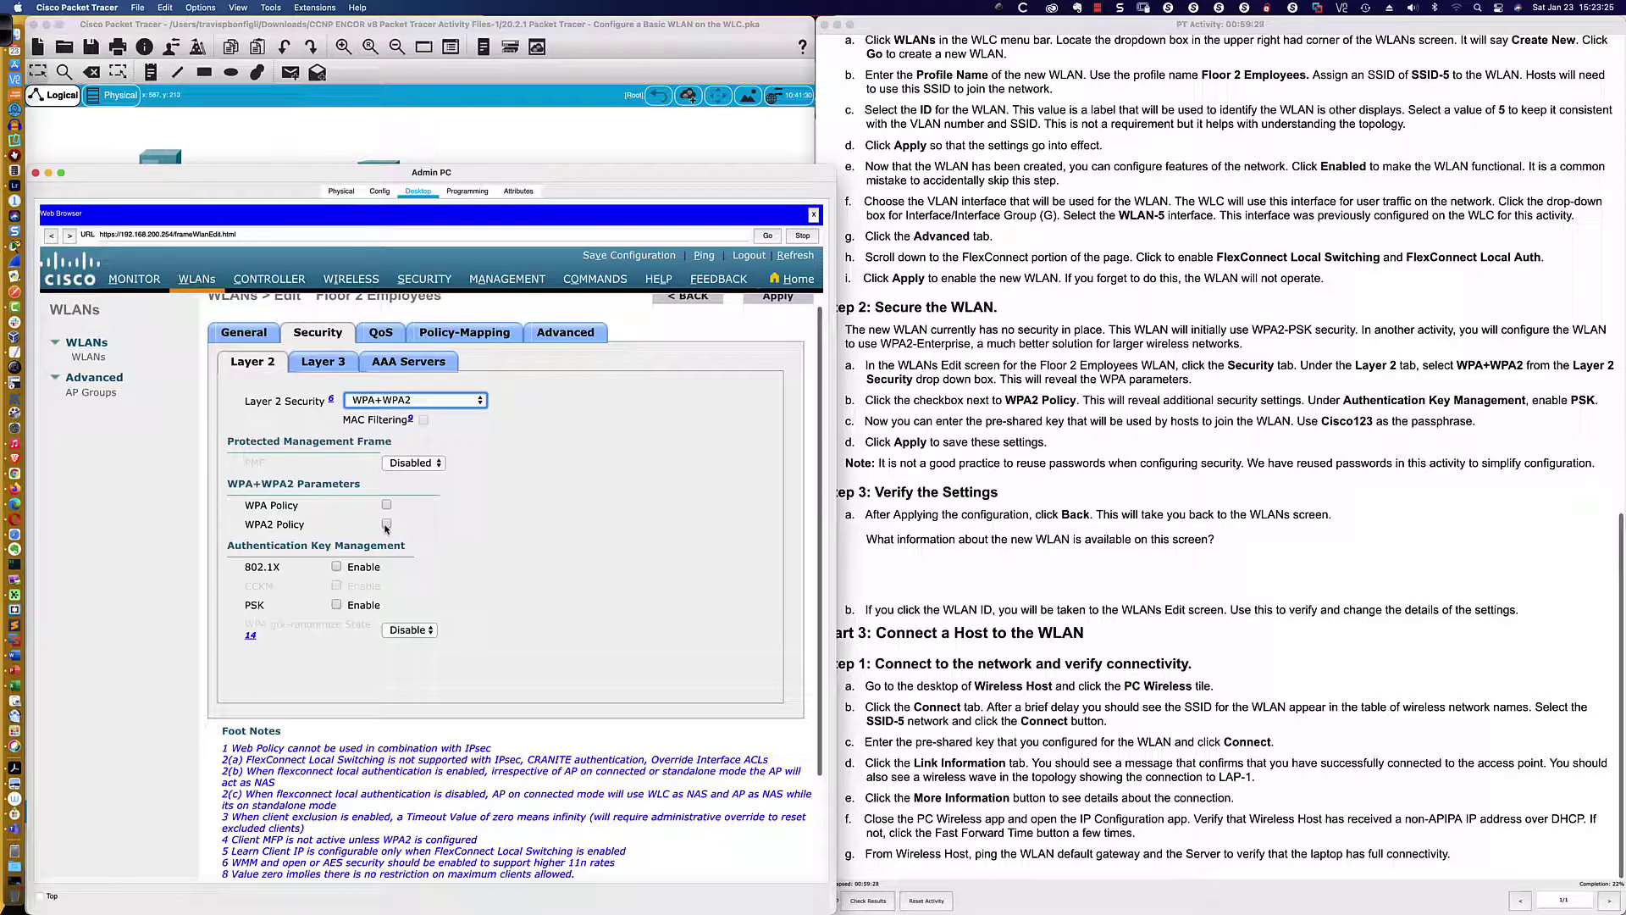
{"action": "left_click", "coordinate": [386, 525]}
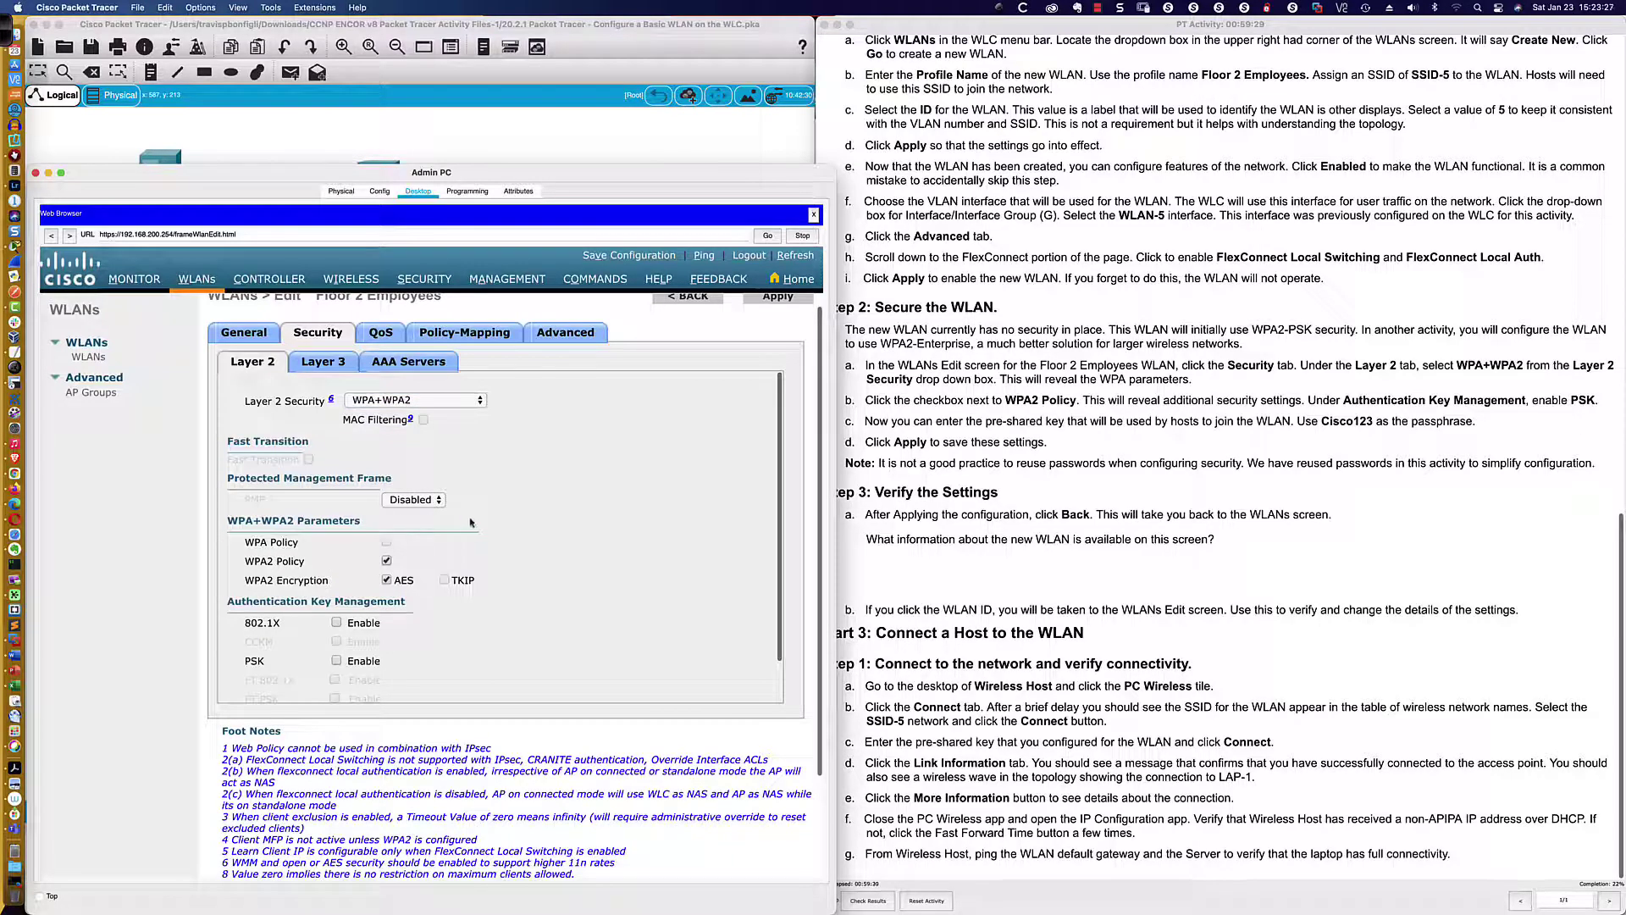
{"action": "scroll", "coordinate": [471, 523], "scroll_direction": "down", "scroll_amount": 4}
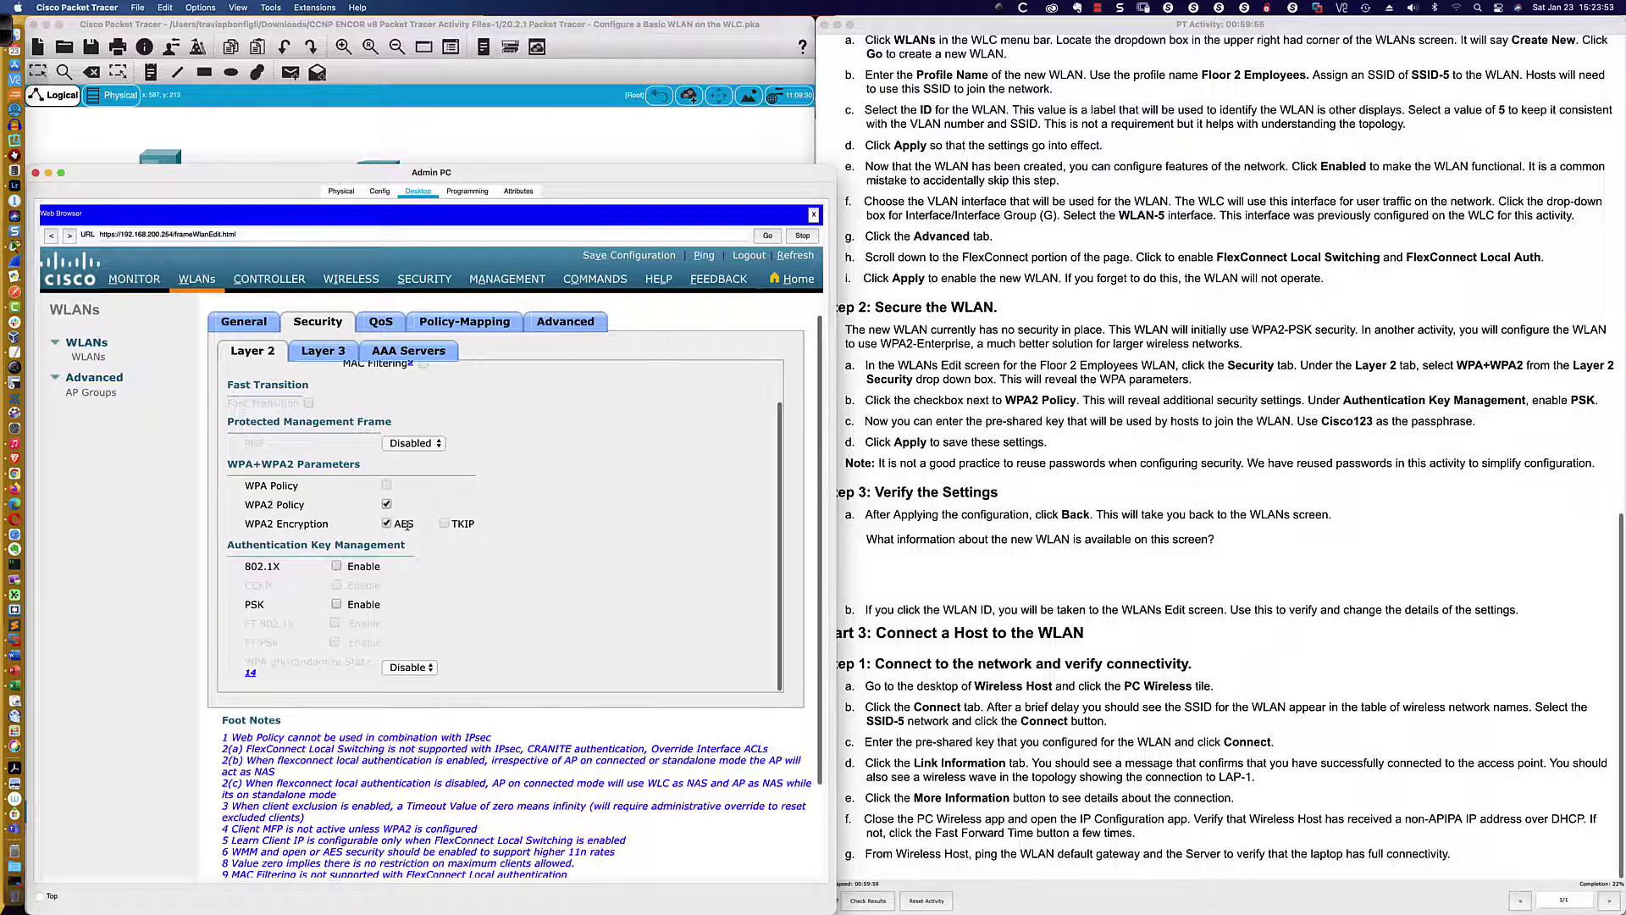
{"action": "scroll", "coordinate": [407, 525], "scroll_direction": "down", "scroll_amount": 2}
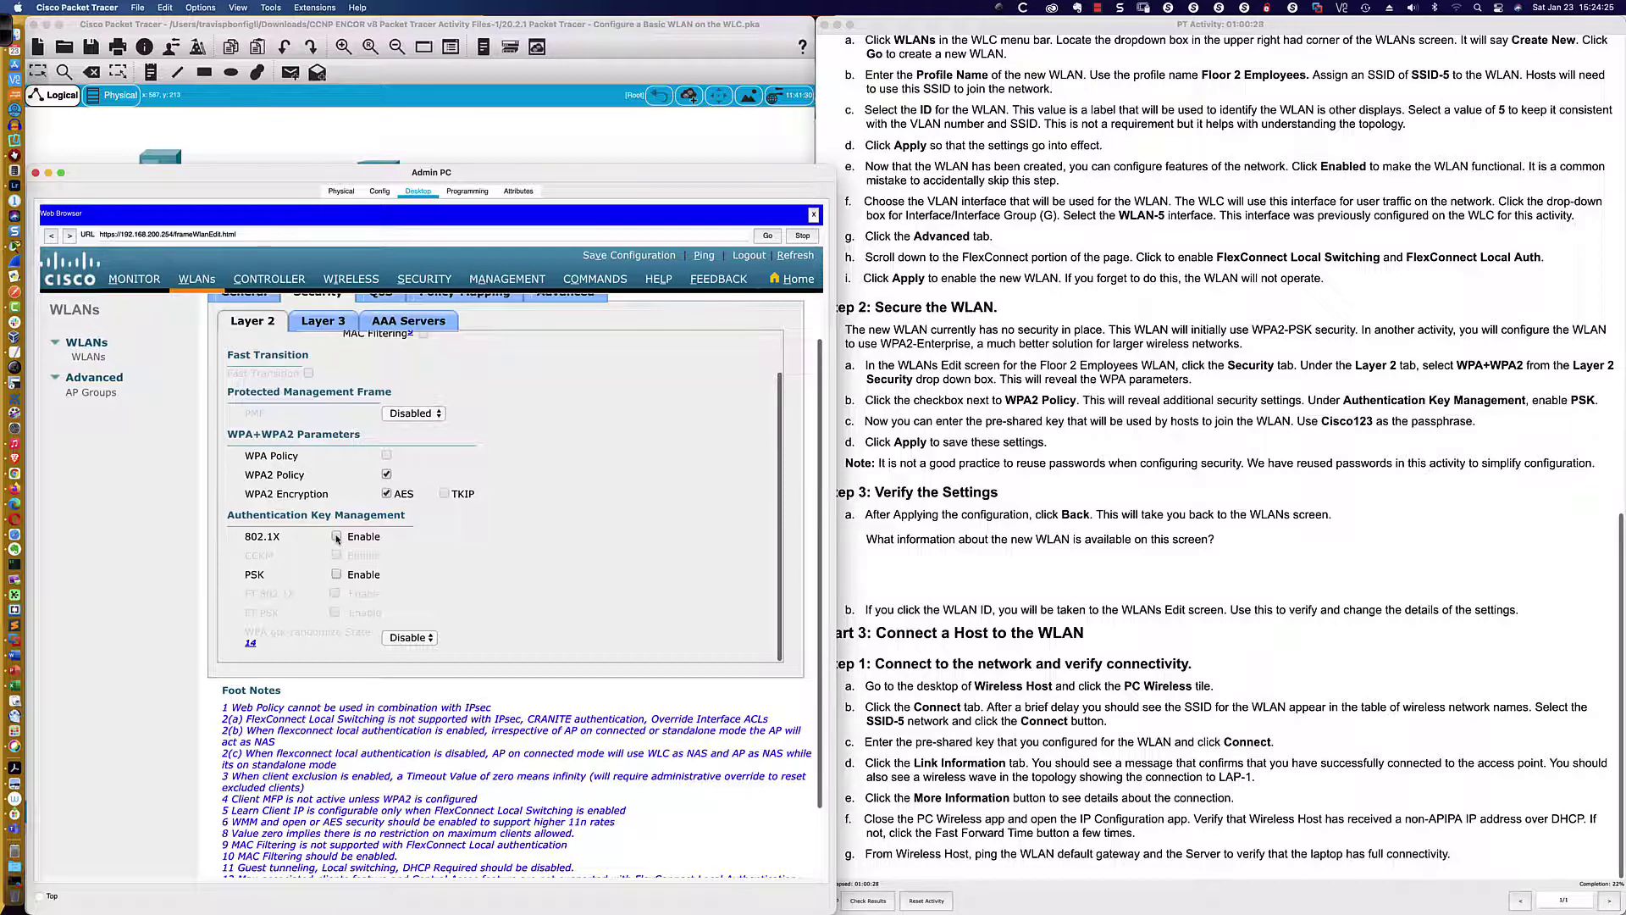
Enable PSK under Authentication Key Management and type the pre-shared passphrase in ASCII
{"action": "scroll", "coordinate": [336, 538], "scroll_direction": "down", "scroll_amount": 1}
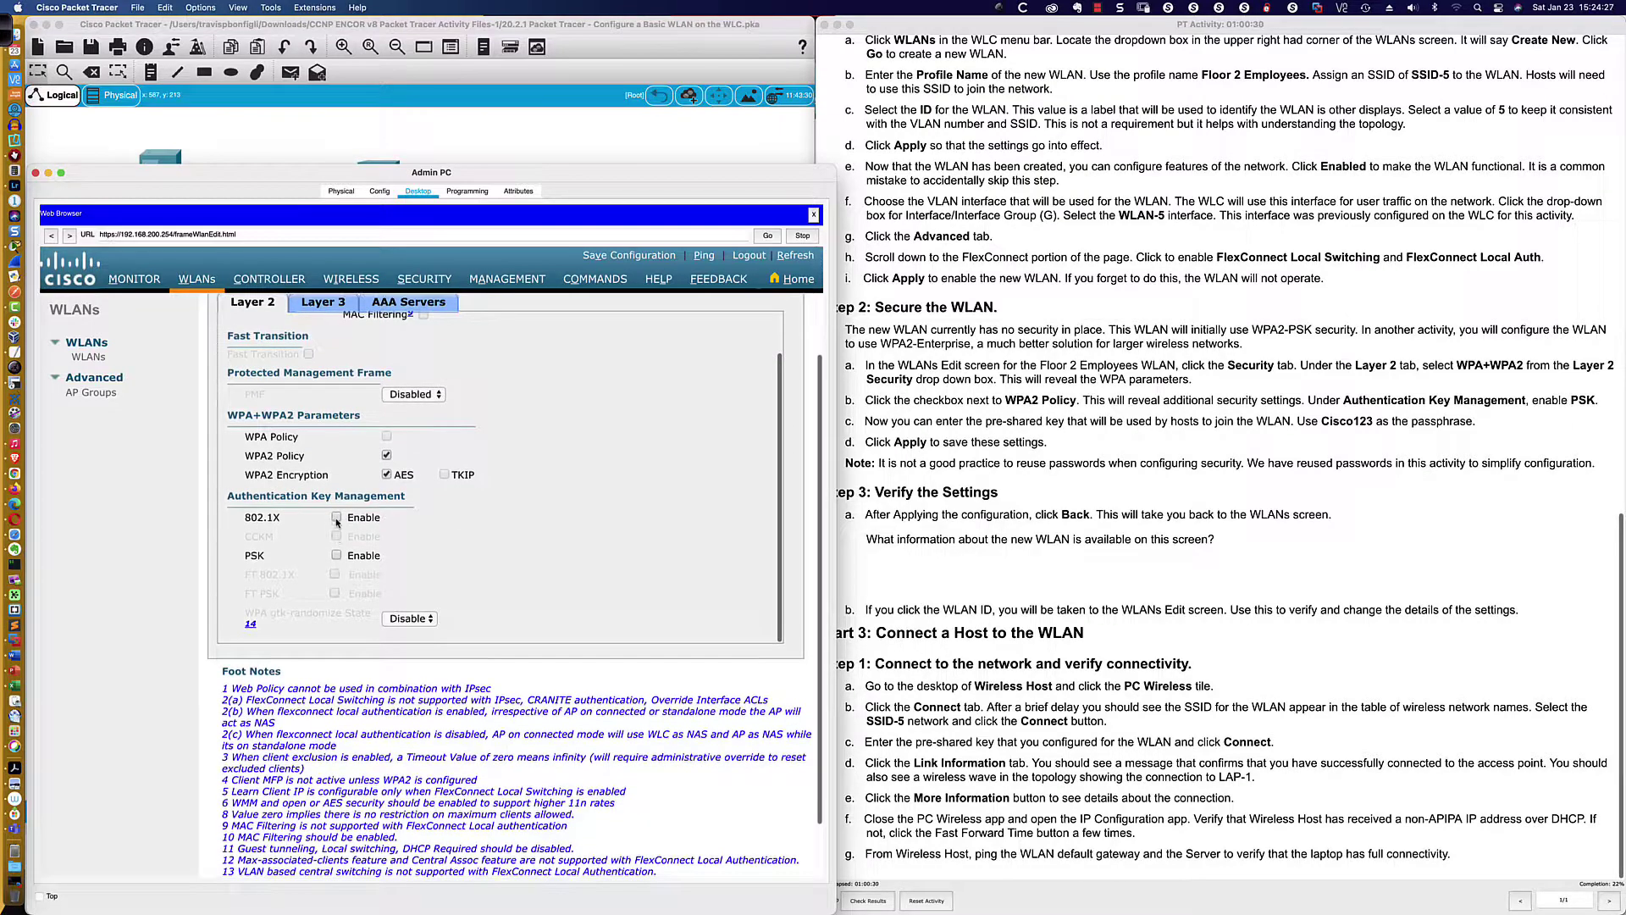
{"action": "left_click", "coordinate": [337, 555]}
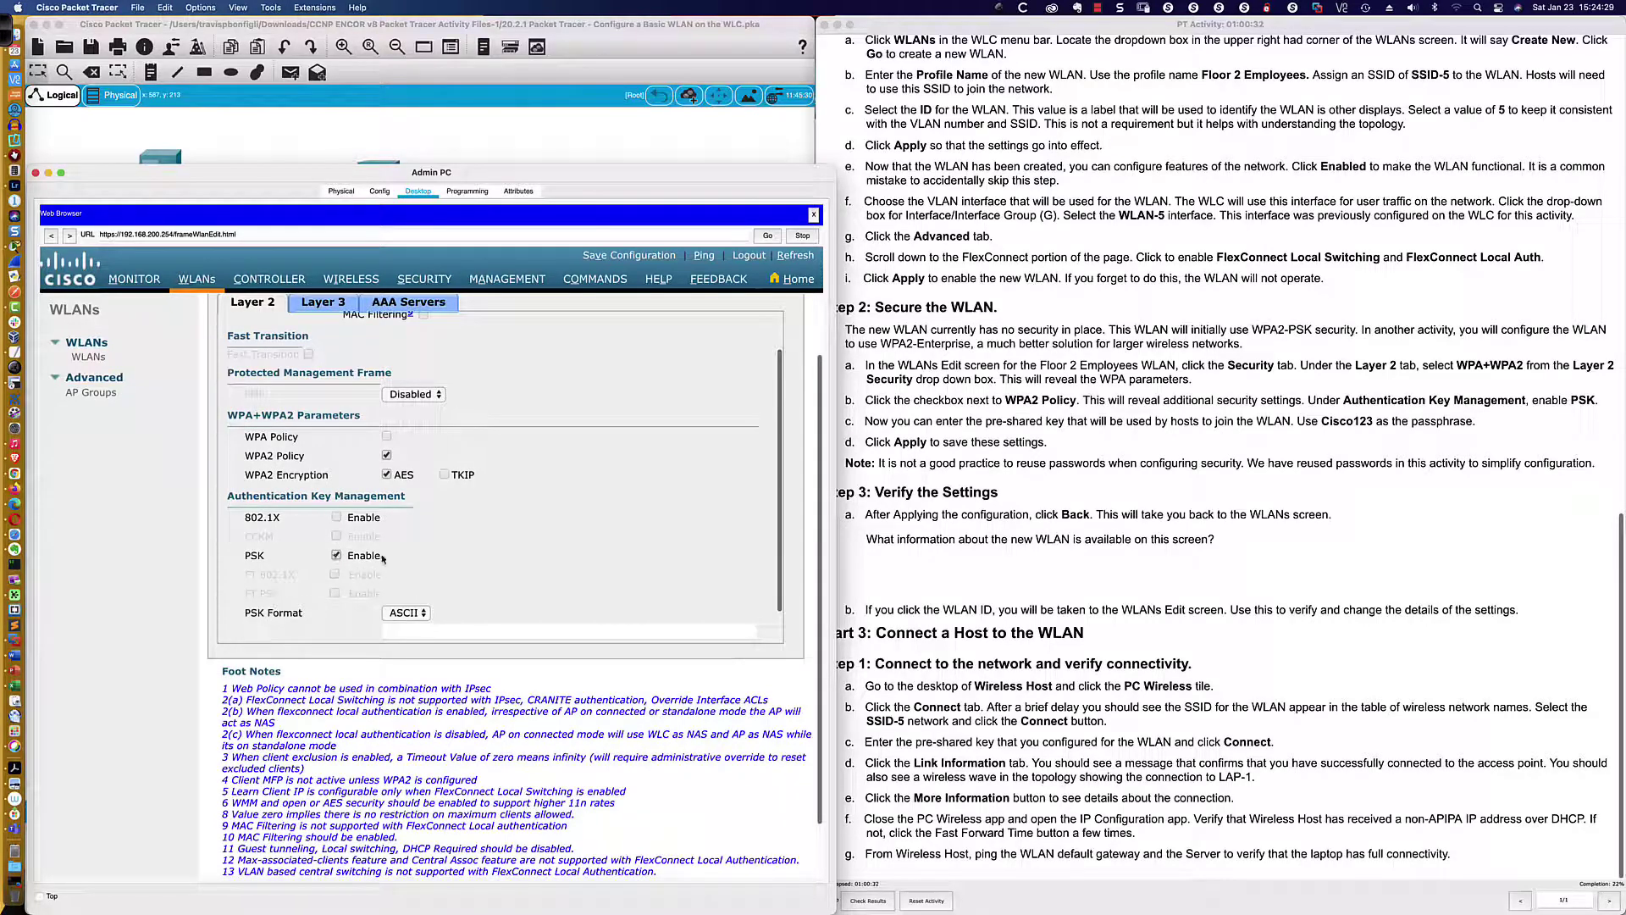
{"action": "scroll", "coordinate": [402, 550], "scroll_direction": "down", "scroll_amount": 5}
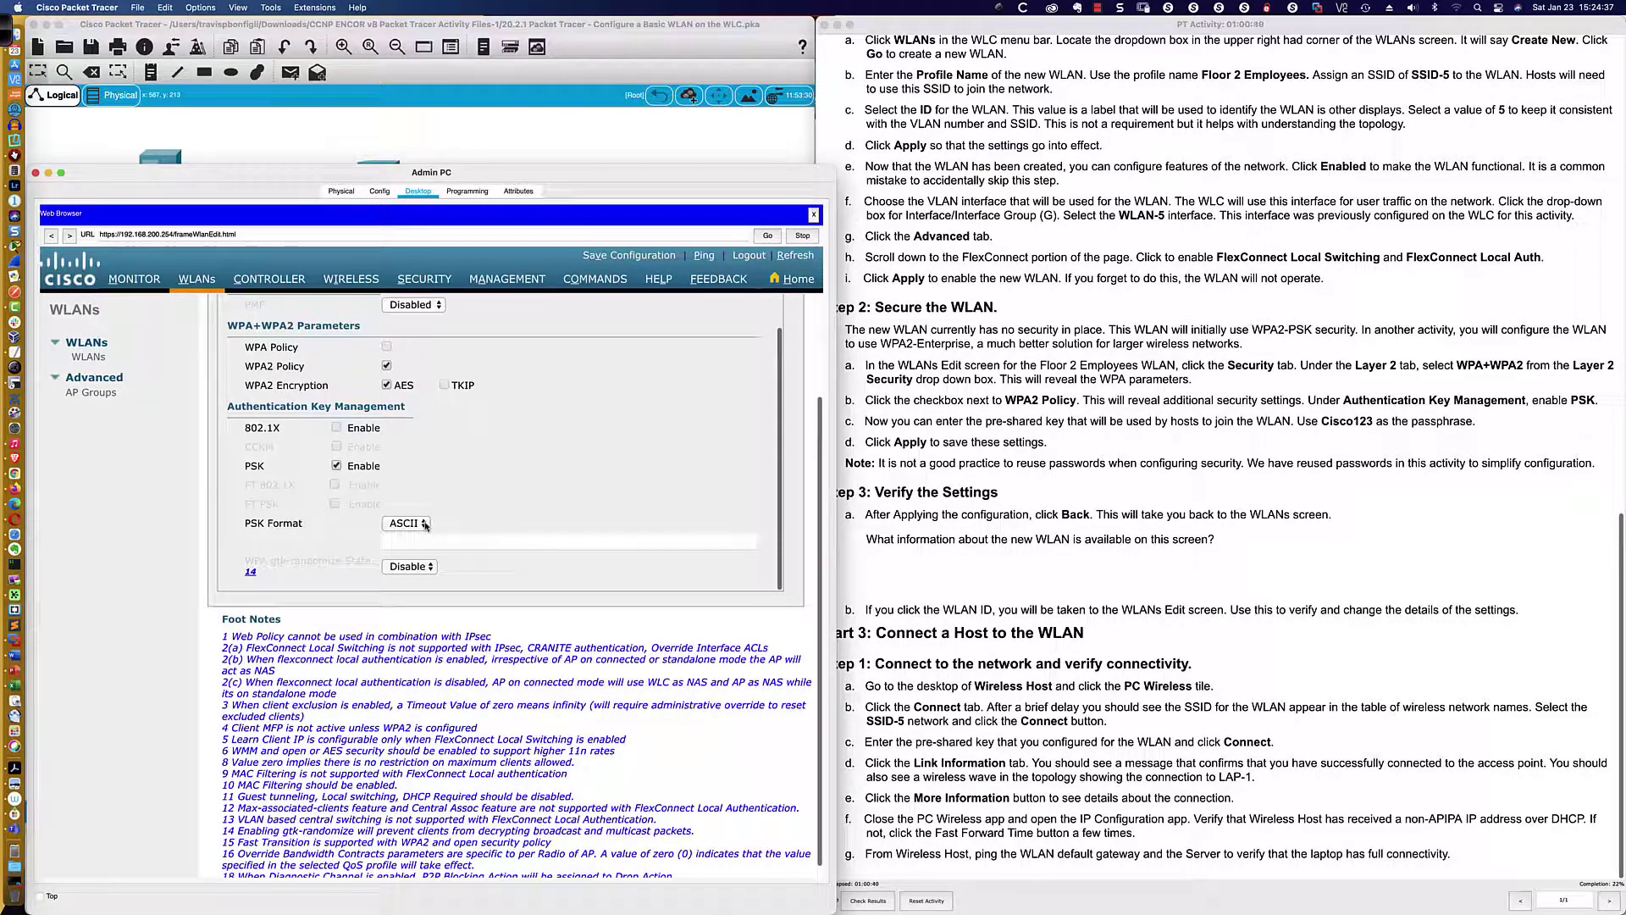
{"action": "left_click", "coordinate": [410, 542]}
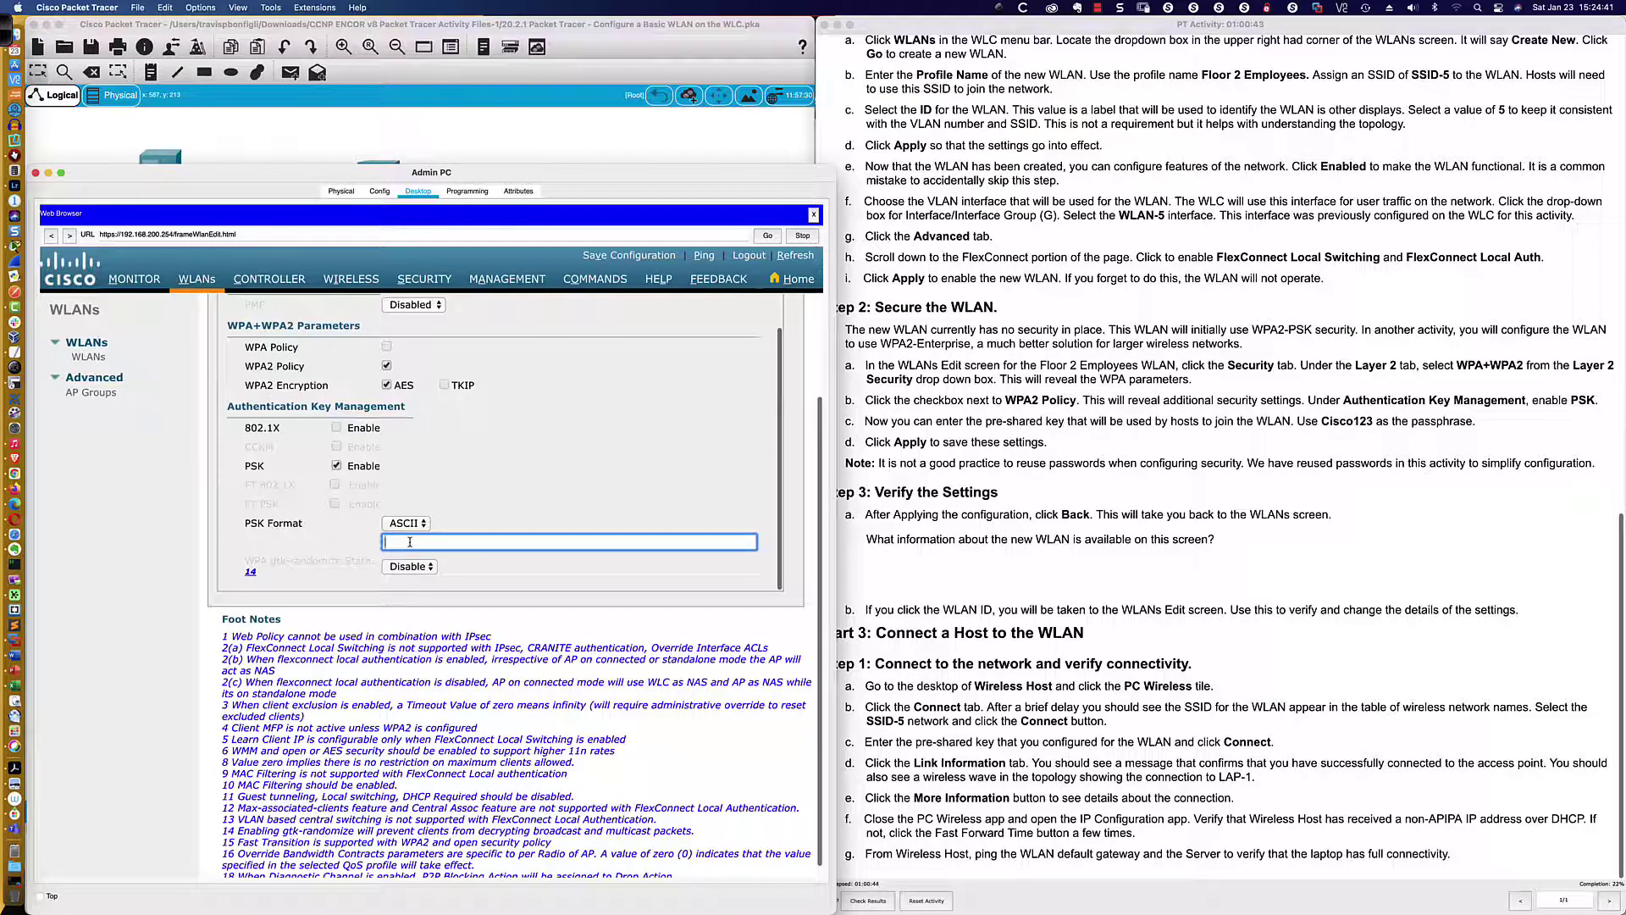
{"action": "type", "text": "Cisco123"}
On the real controller's Layer 2 security, uncheck 802.1X and enable PSK key management
{"action": "key", "text": "super+Tab"}
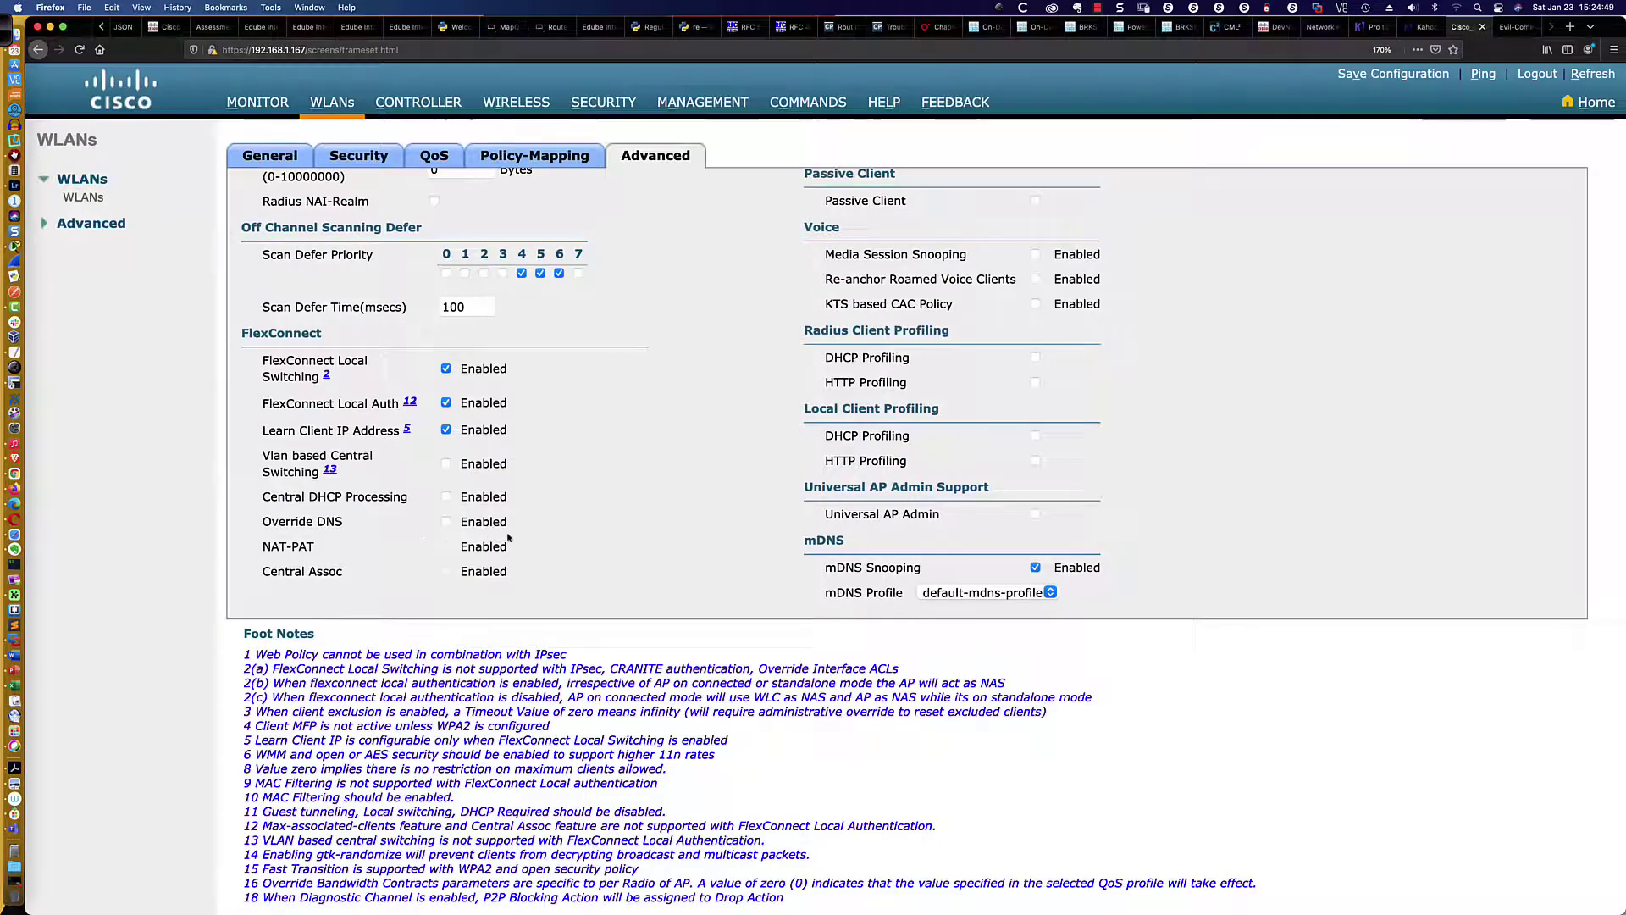
{"action": "scroll", "coordinate": [511, 535], "scroll_direction": "up", "scroll_amount": 2}
{"action": "scroll", "coordinate": [510, 536], "scroll_direction": "up", "scroll_amount": 6}
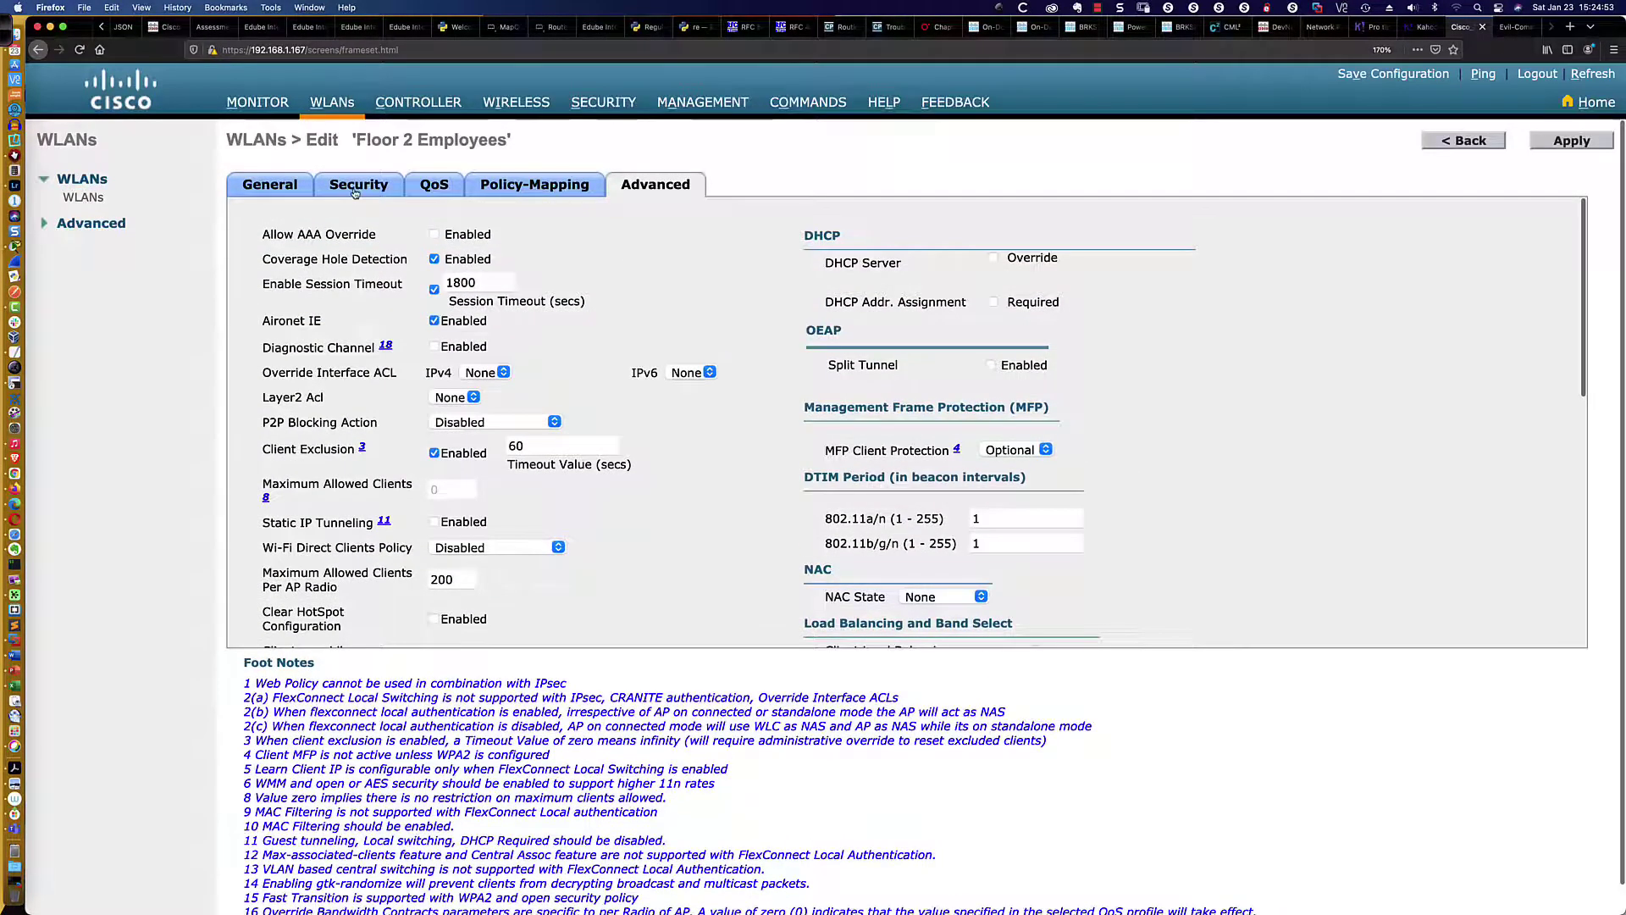
{"action": "left_click", "coordinate": [354, 188]}
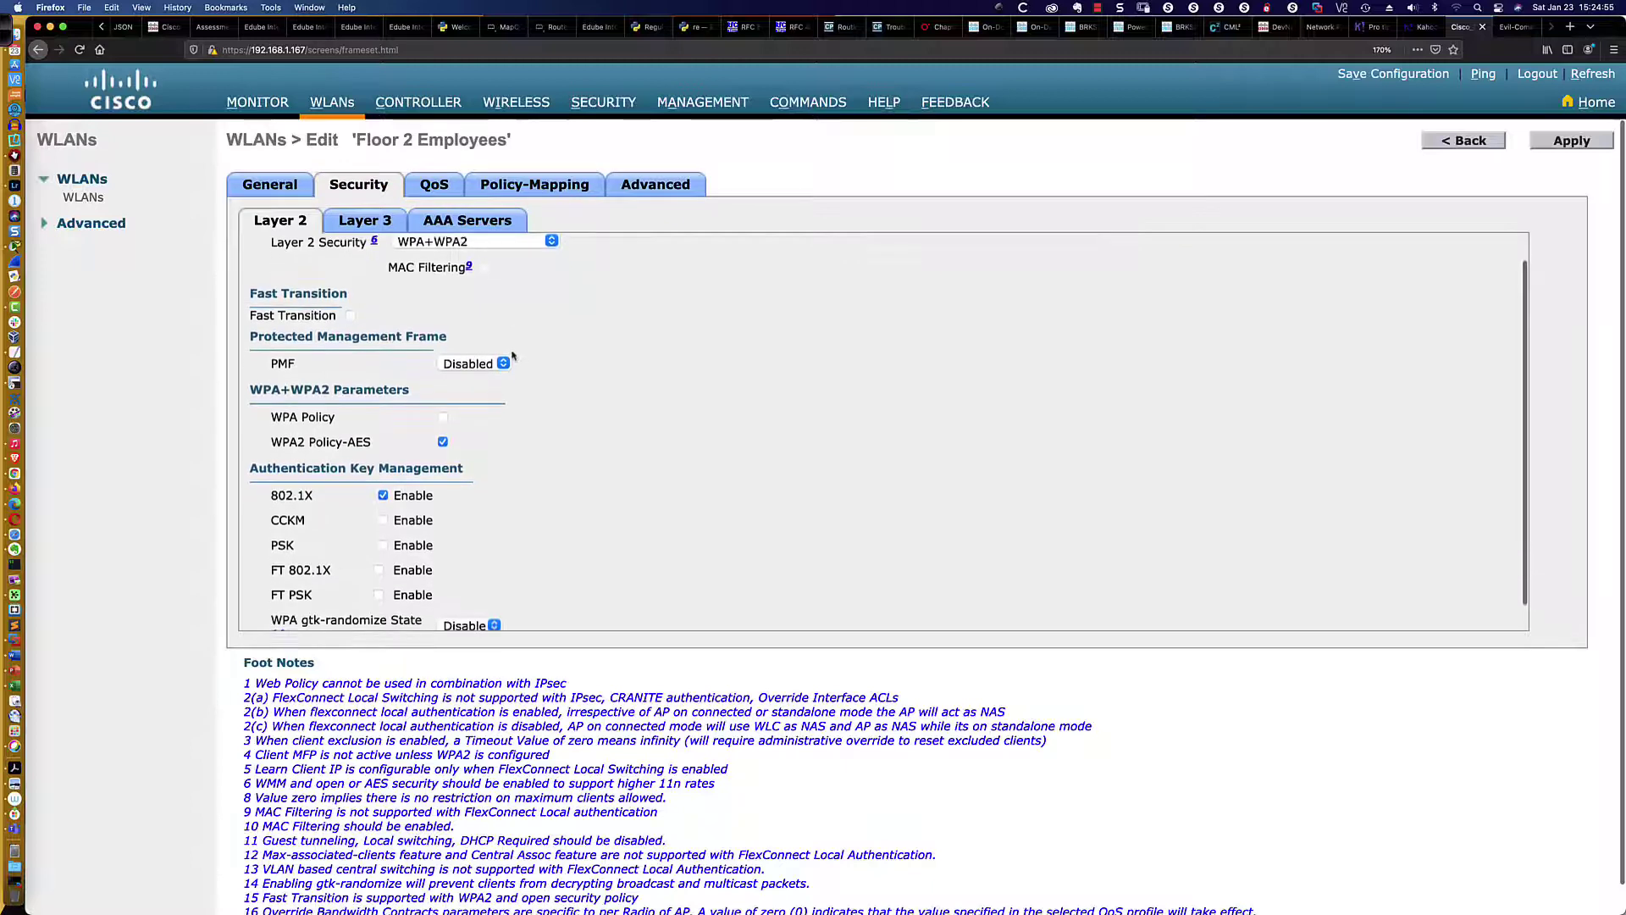
{"action": "scroll", "coordinate": [443, 447], "scroll_direction": "down", "scroll_amount": 2}
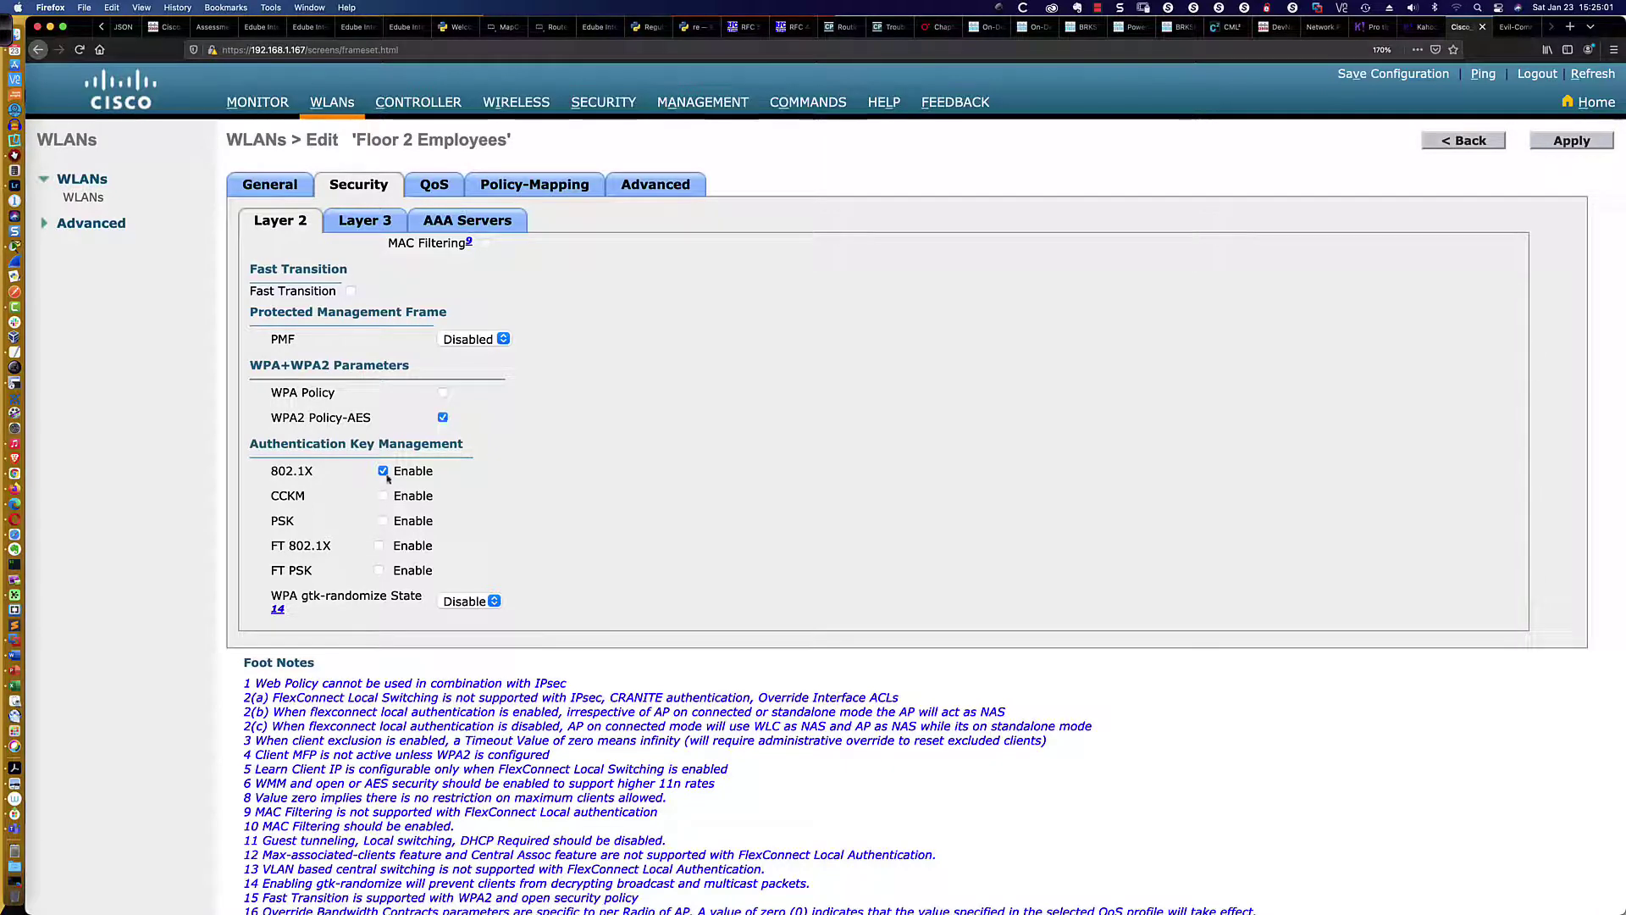
{"action": "left_click", "coordinate": [382, 471]}
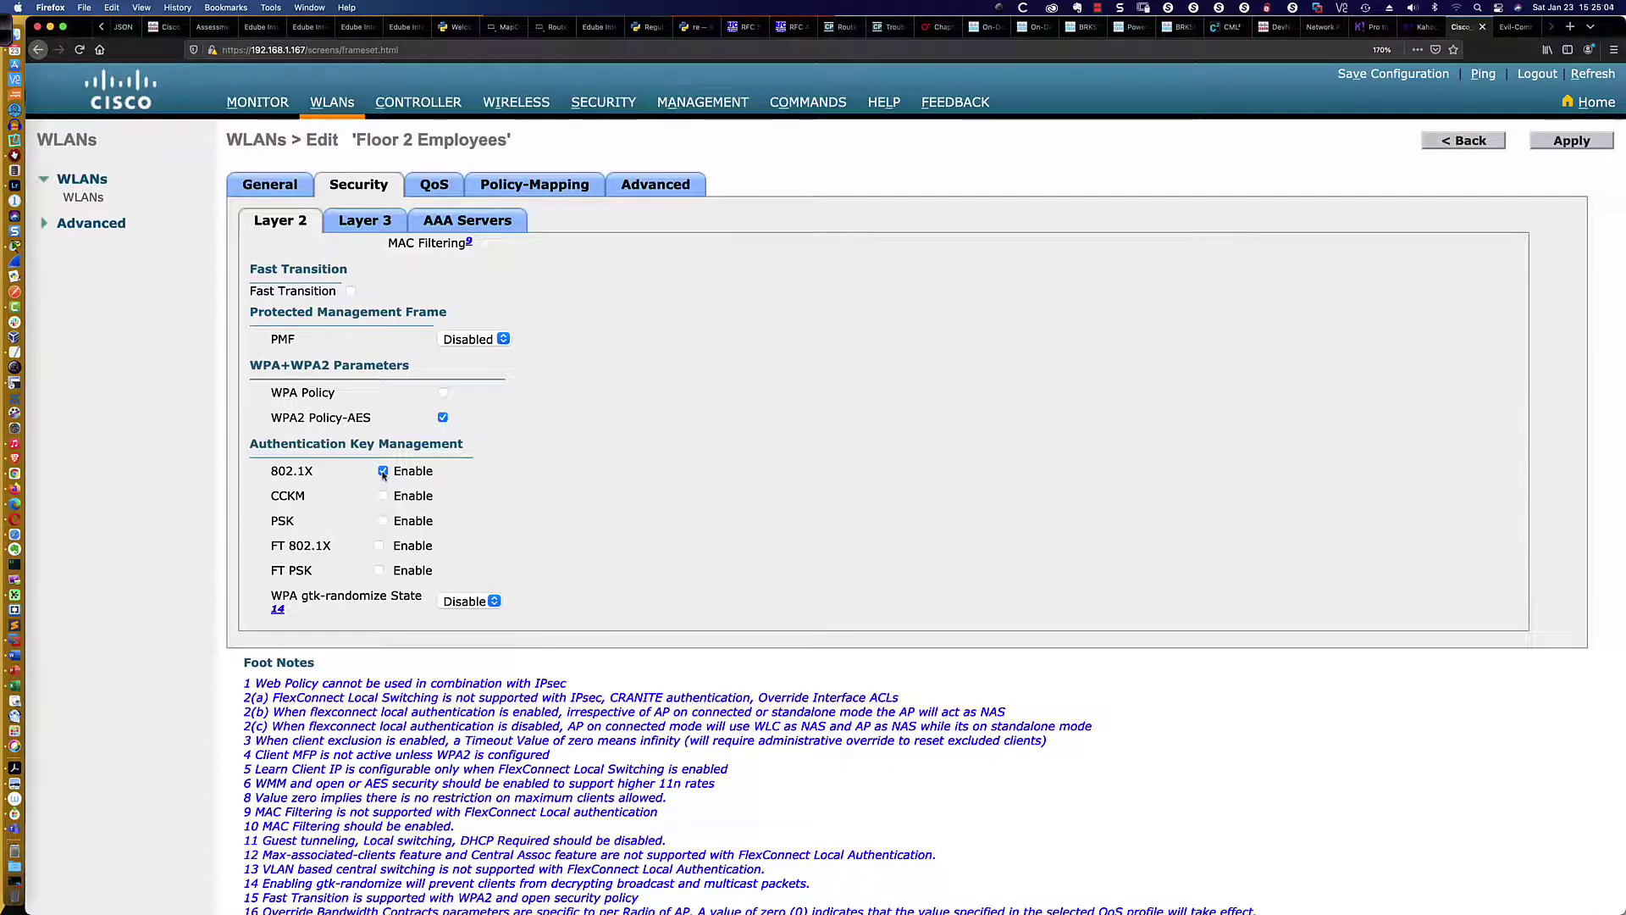
{"action": "left_click", "coordinate": [382, 520]}
Keep ASCII as the PSK format and enter the pre-shared key
{"action": "scroll", "coordinate": [433, 535], "scroll_direction": "down", "scroll_amount": 2}
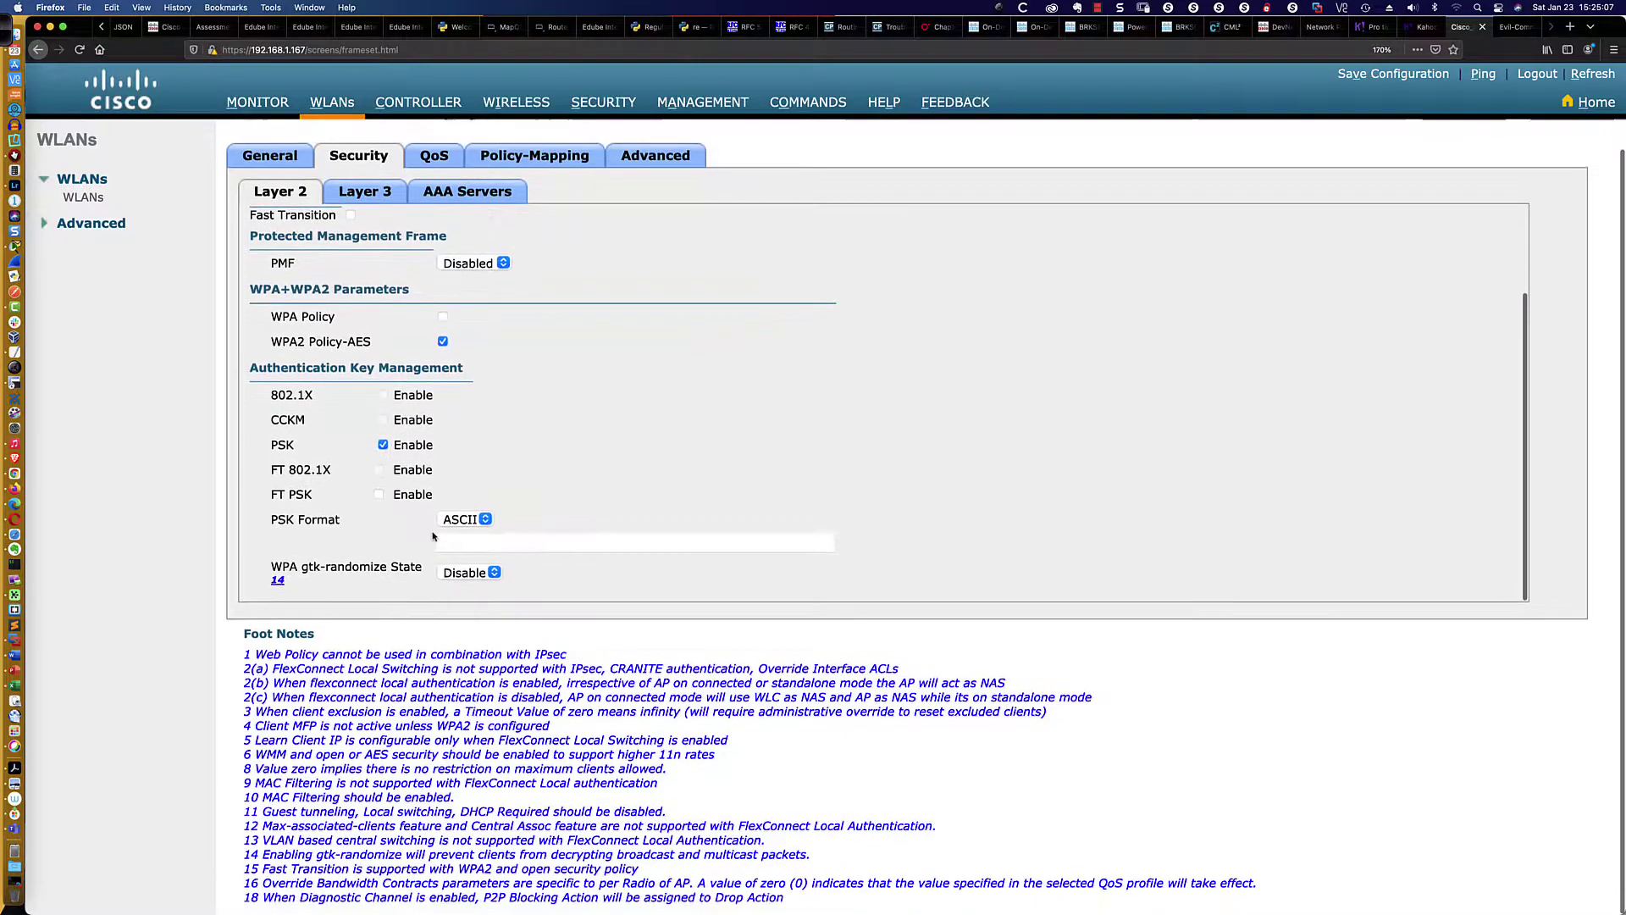
{"action": "left_click", "coordinate": [484, 520]}
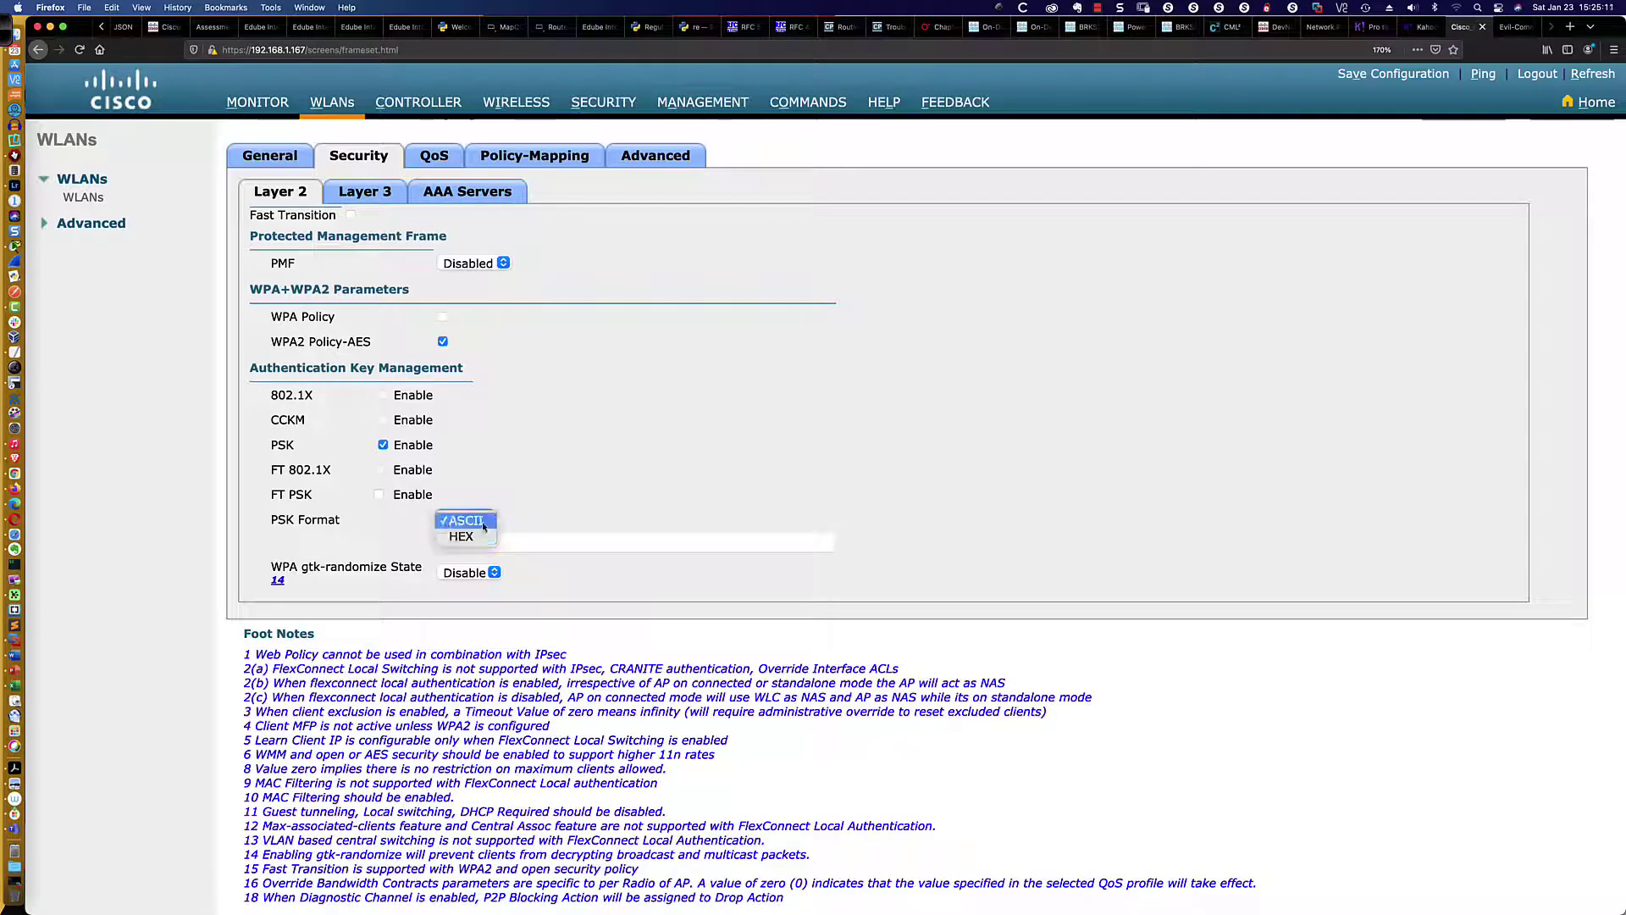
{"action": "left_click", "coordinate": [479, 524]}
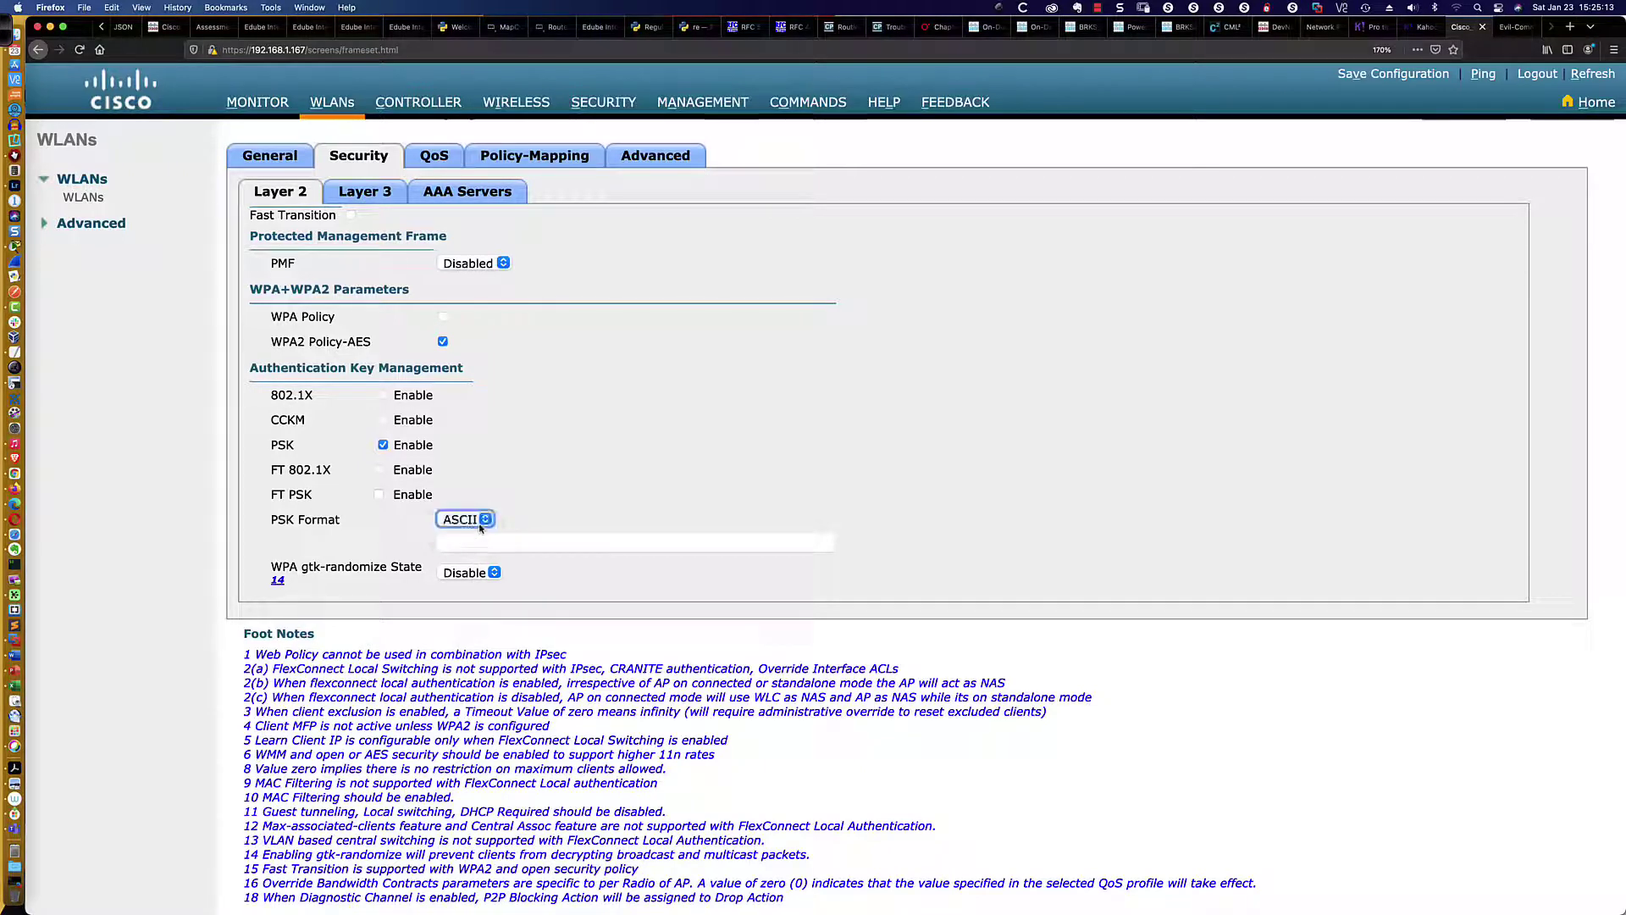
{"action": "left_click", "coordinate": [458, 543]}
{"action": "type", "text": "********"}
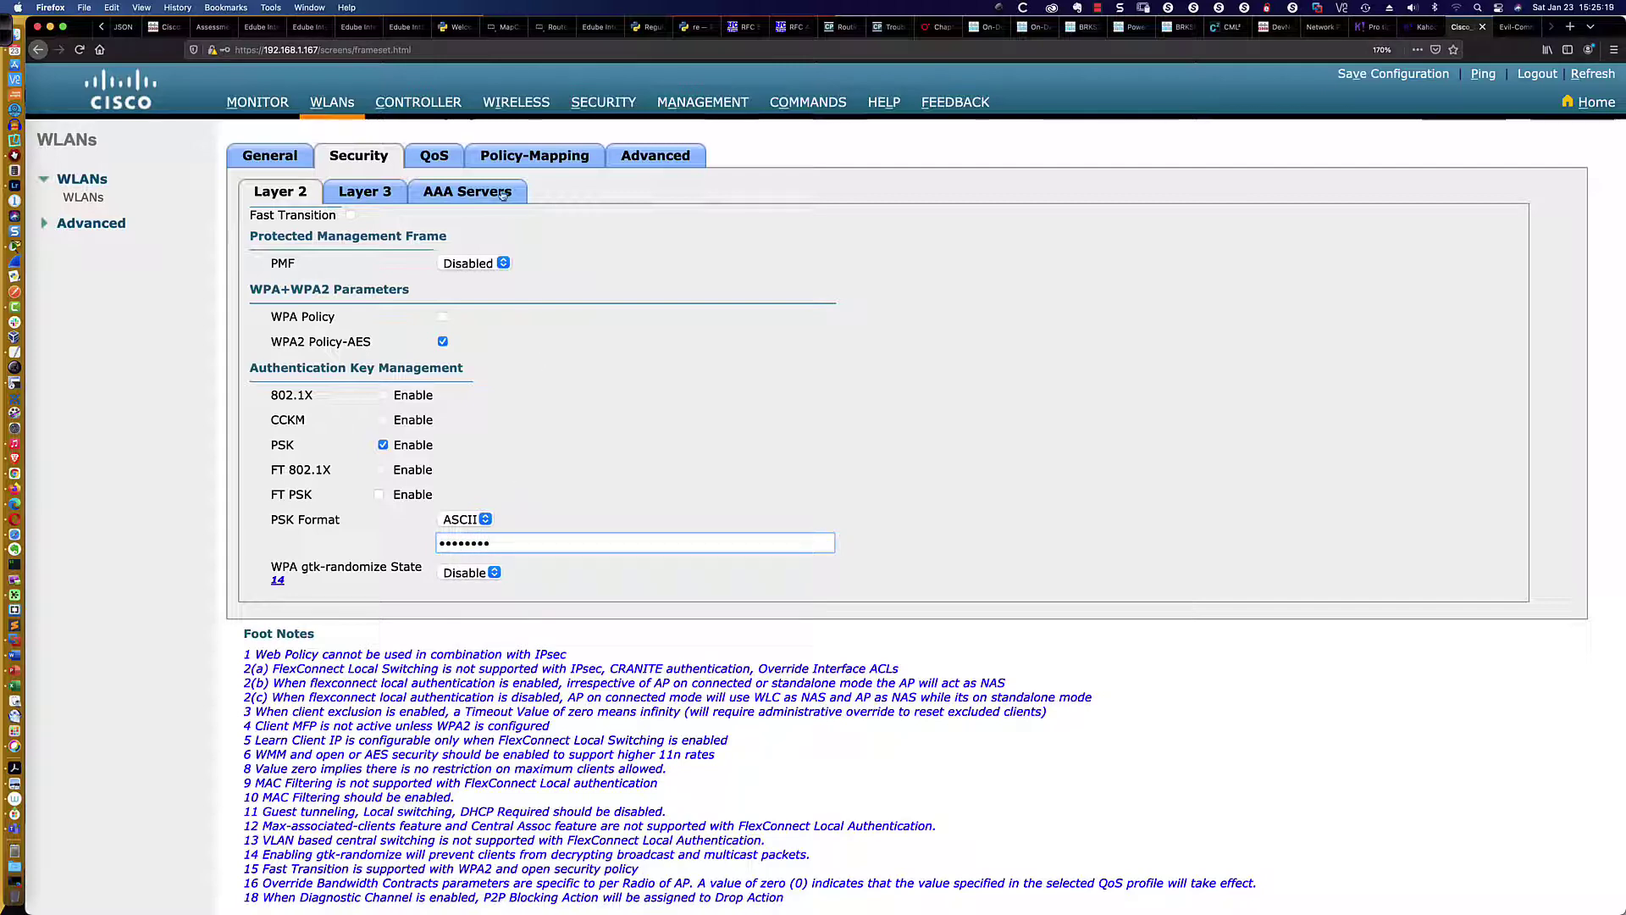
{"action": "key", "text": "super+Tab"}
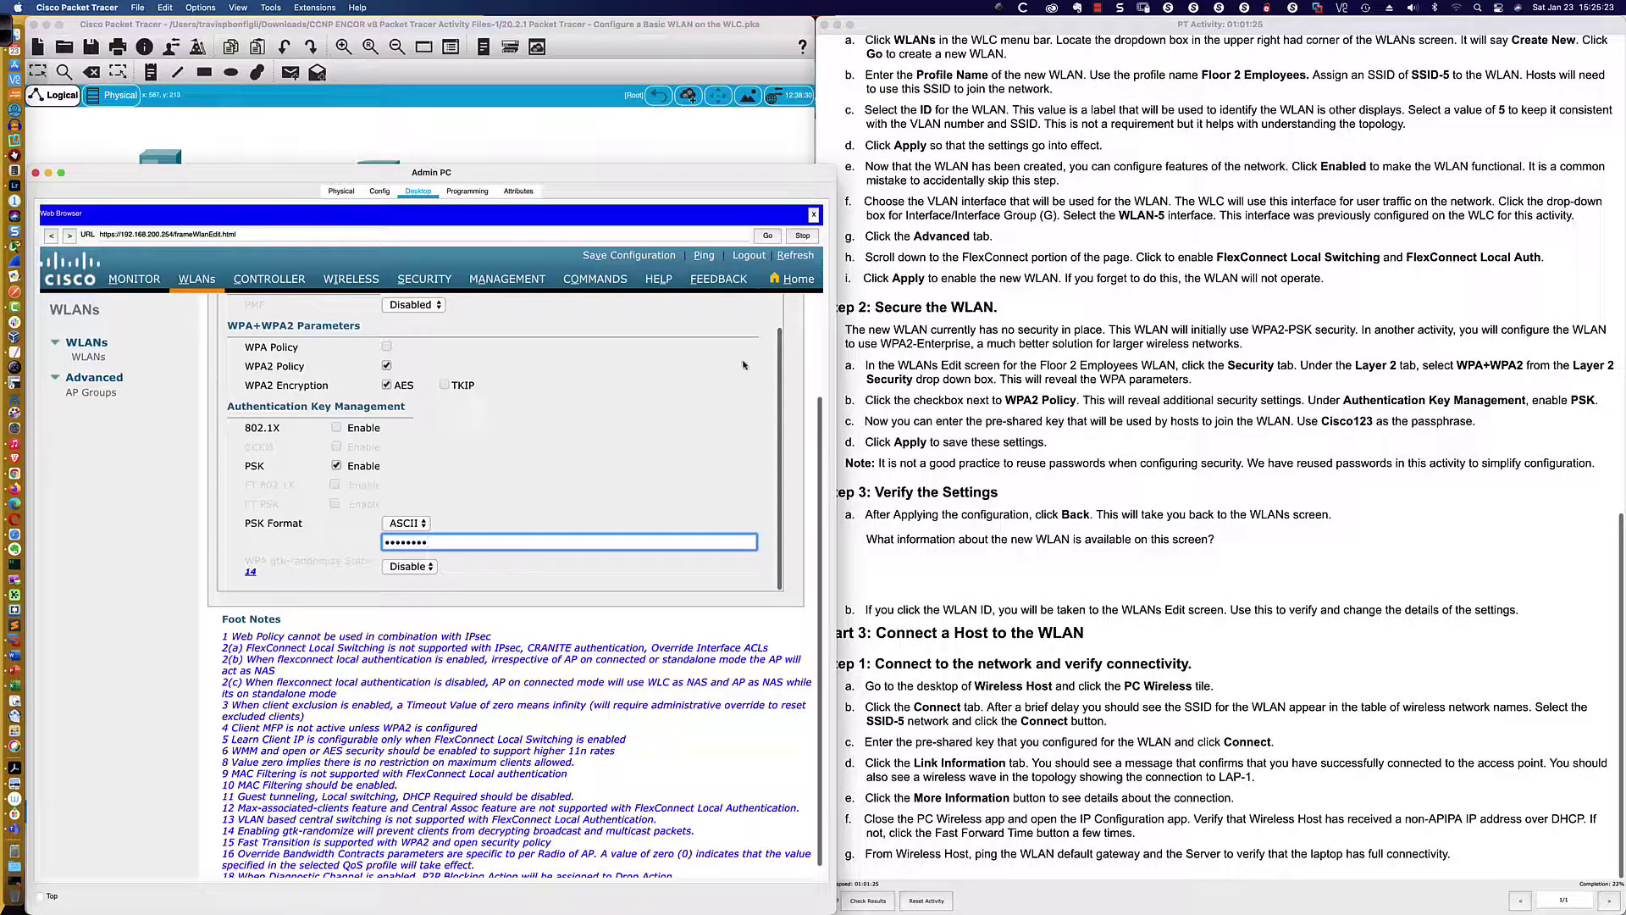
Apply the security changes, accept the warning dialog with OK, and return to the WLANs list
{"action": "scroll", "coordinate": [744, 364], "scroll_direction": "up", "scroll_amount": 5}
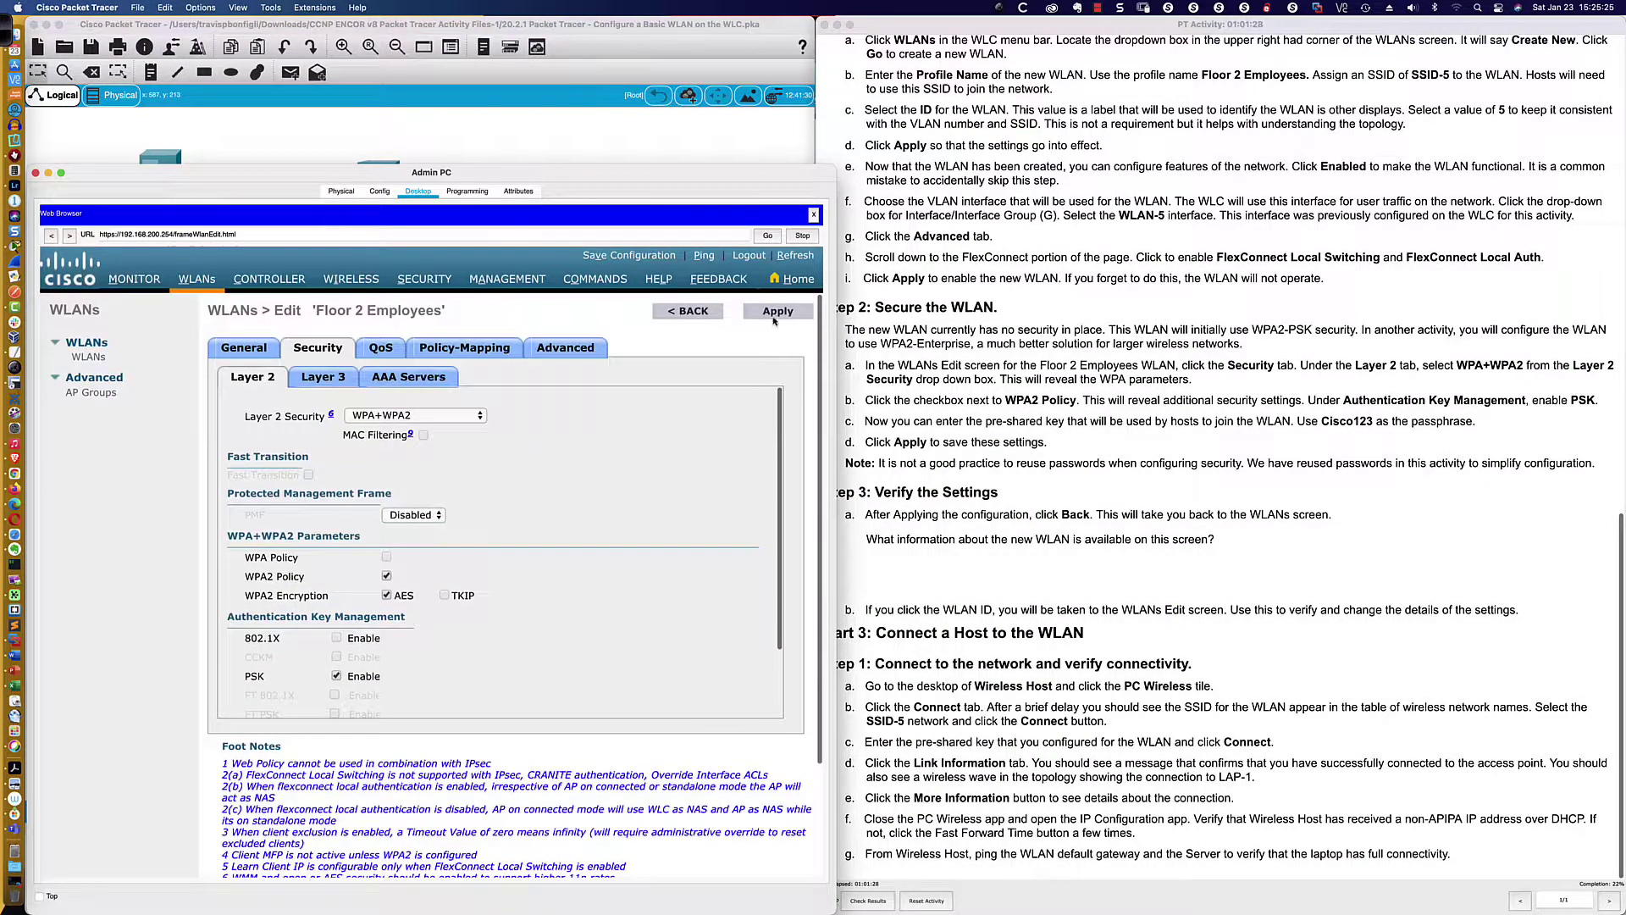
{"action": "left_click", "coordinate": [773, 315]}
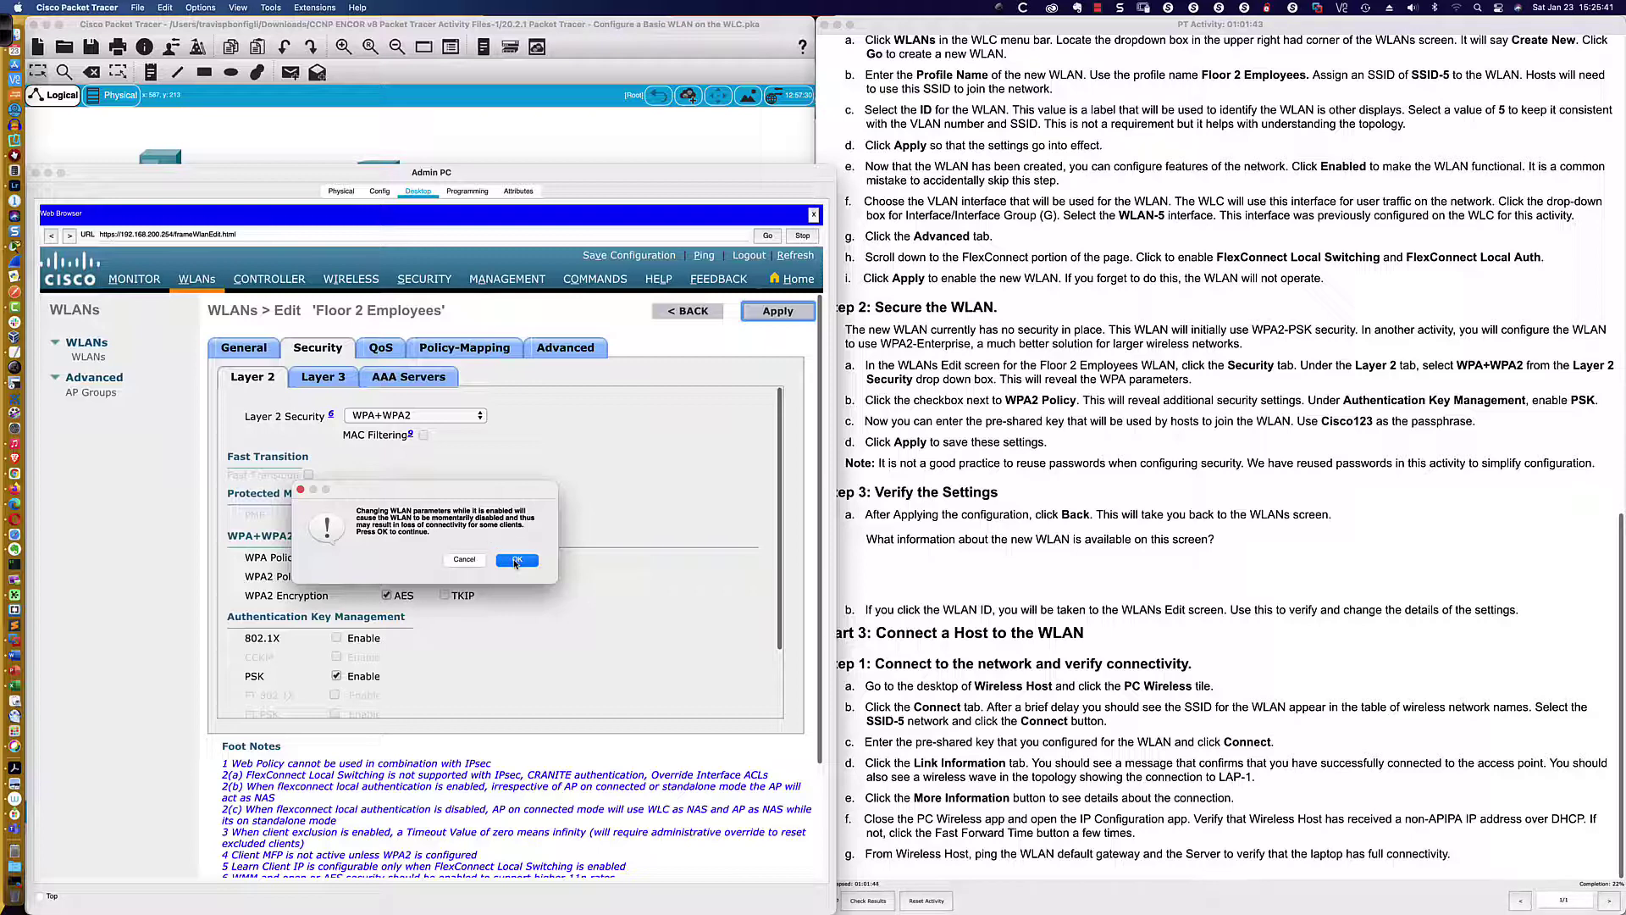
{"action": "left_click", "coordinate": [517, 561]}
{"action": "left_click", "coordinate": [517, 560]}
{"action": "left_click", "coordinate": [517, 561]}
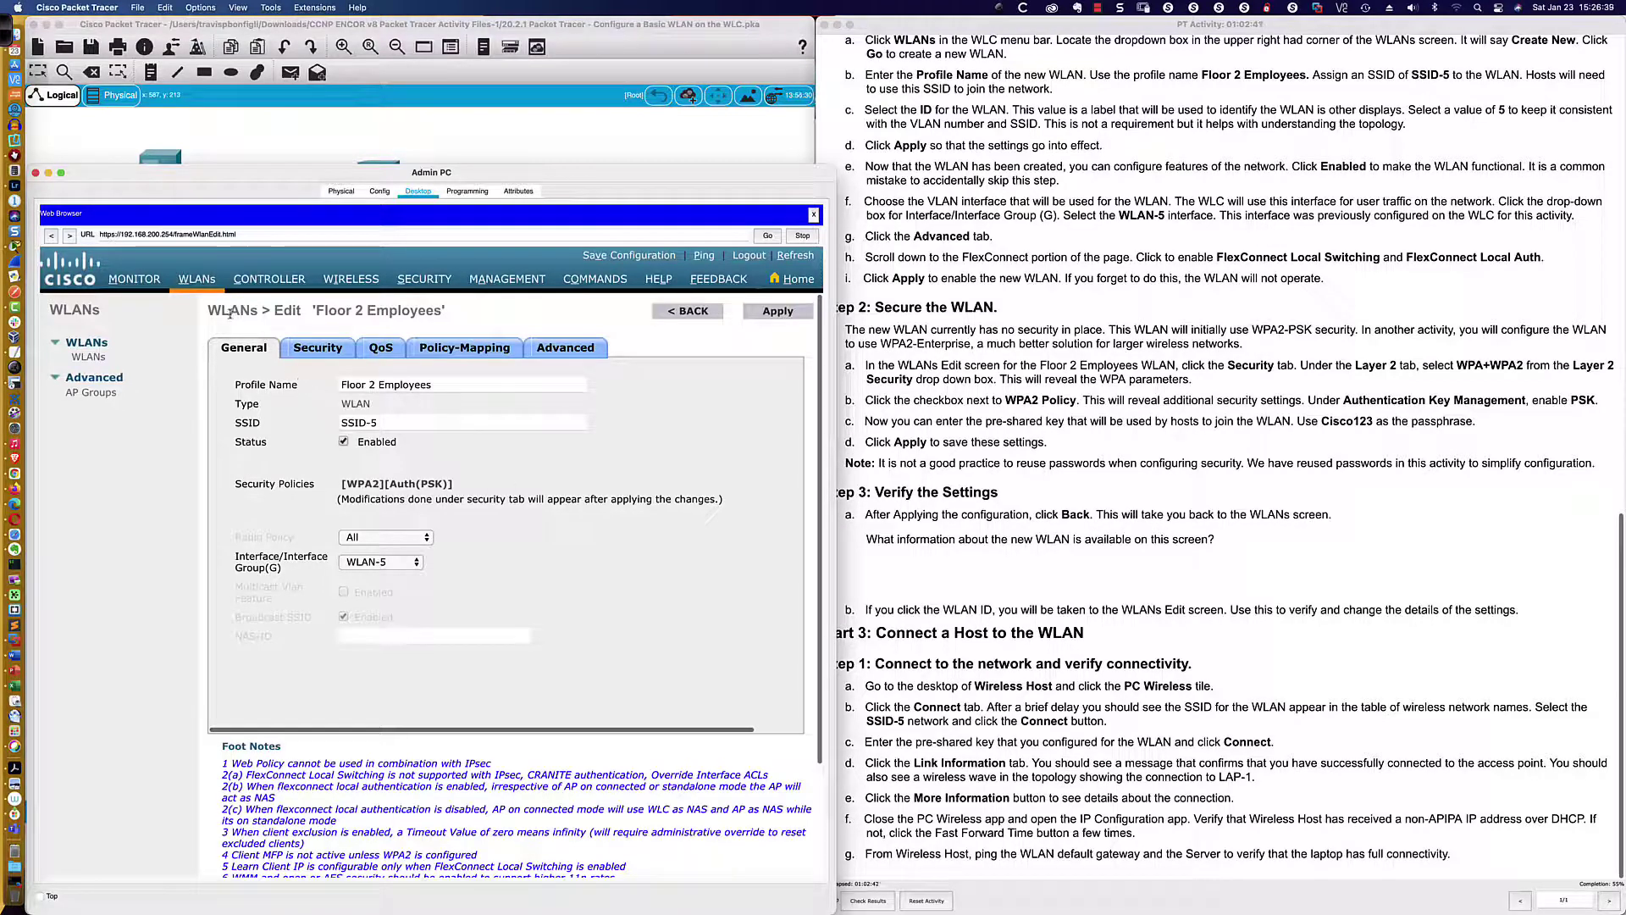
{"action": "left_click", "coordinate": [86, 358]}
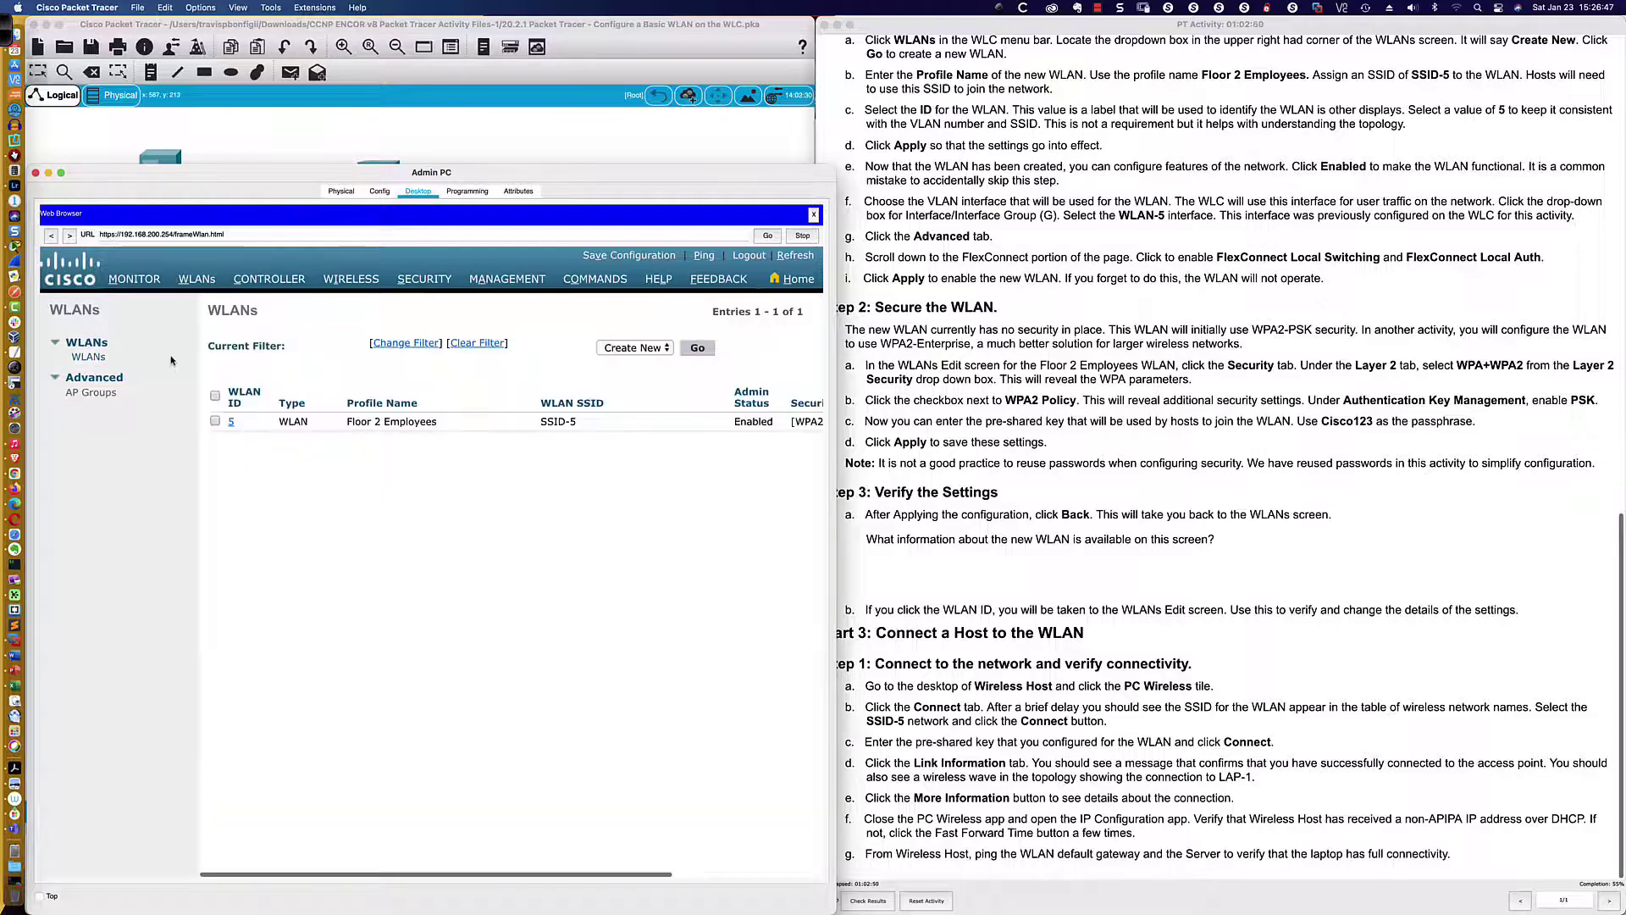
Verify Floor 2 Employees shows Enabled status and WPA2 PSK security policies, then return to the topology
{"action": "scroll", "coordinate": [509, 448], "scroll_direction": "right", "scroll_amount": 3}
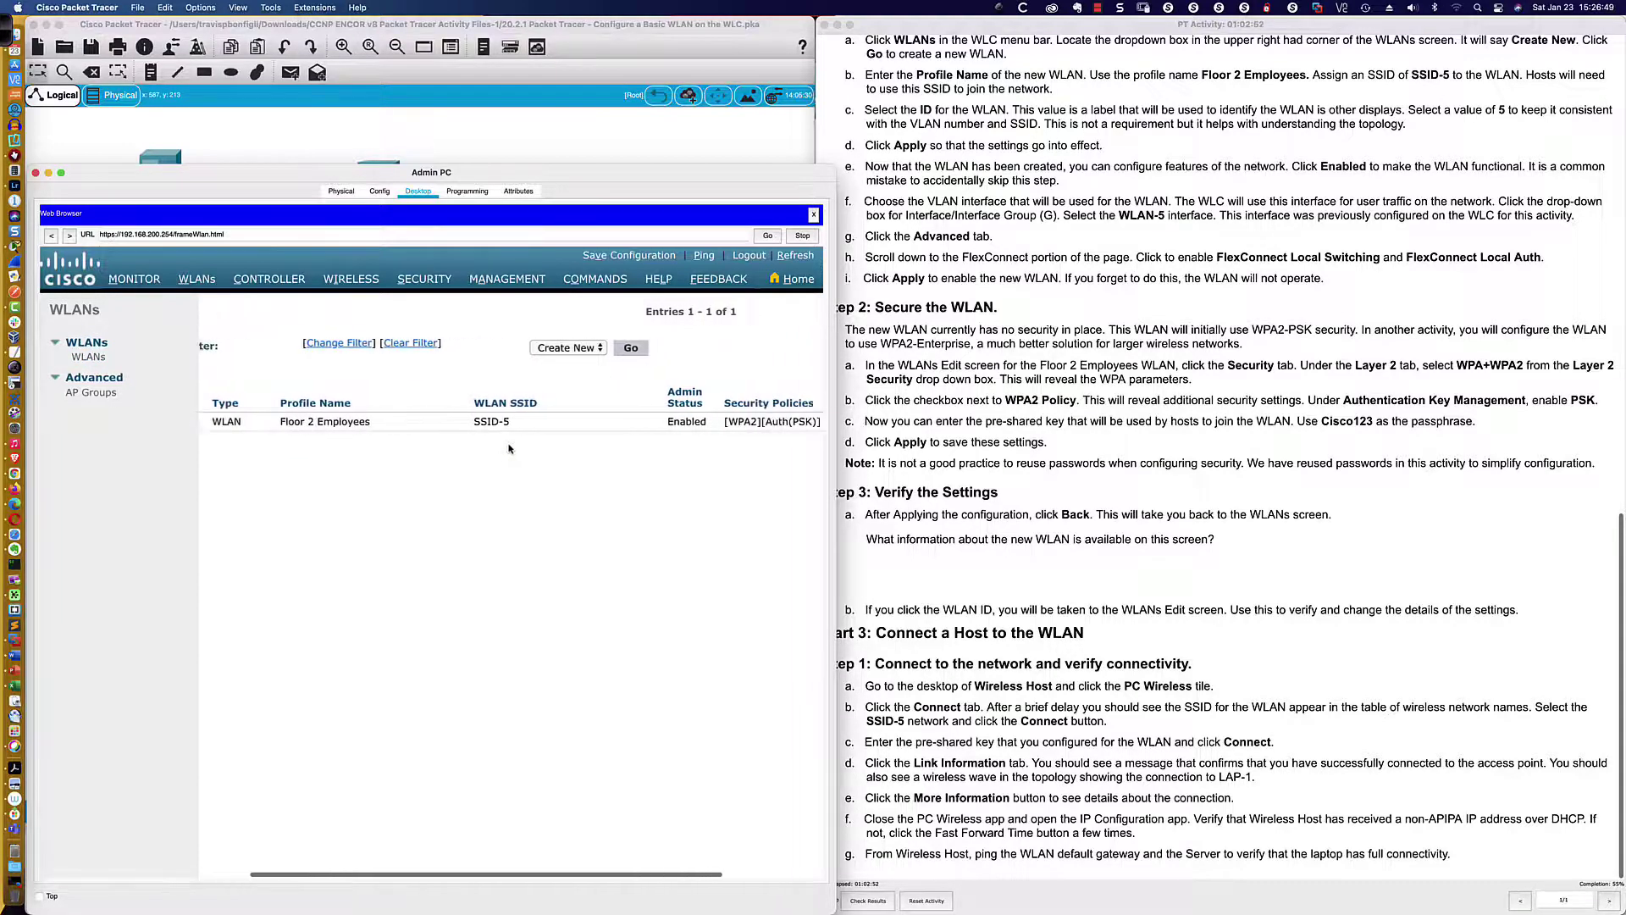
{"action": "scroll", "coordinate": [509, 448], "scroll_direction": "right", "scroll_amount": 5}
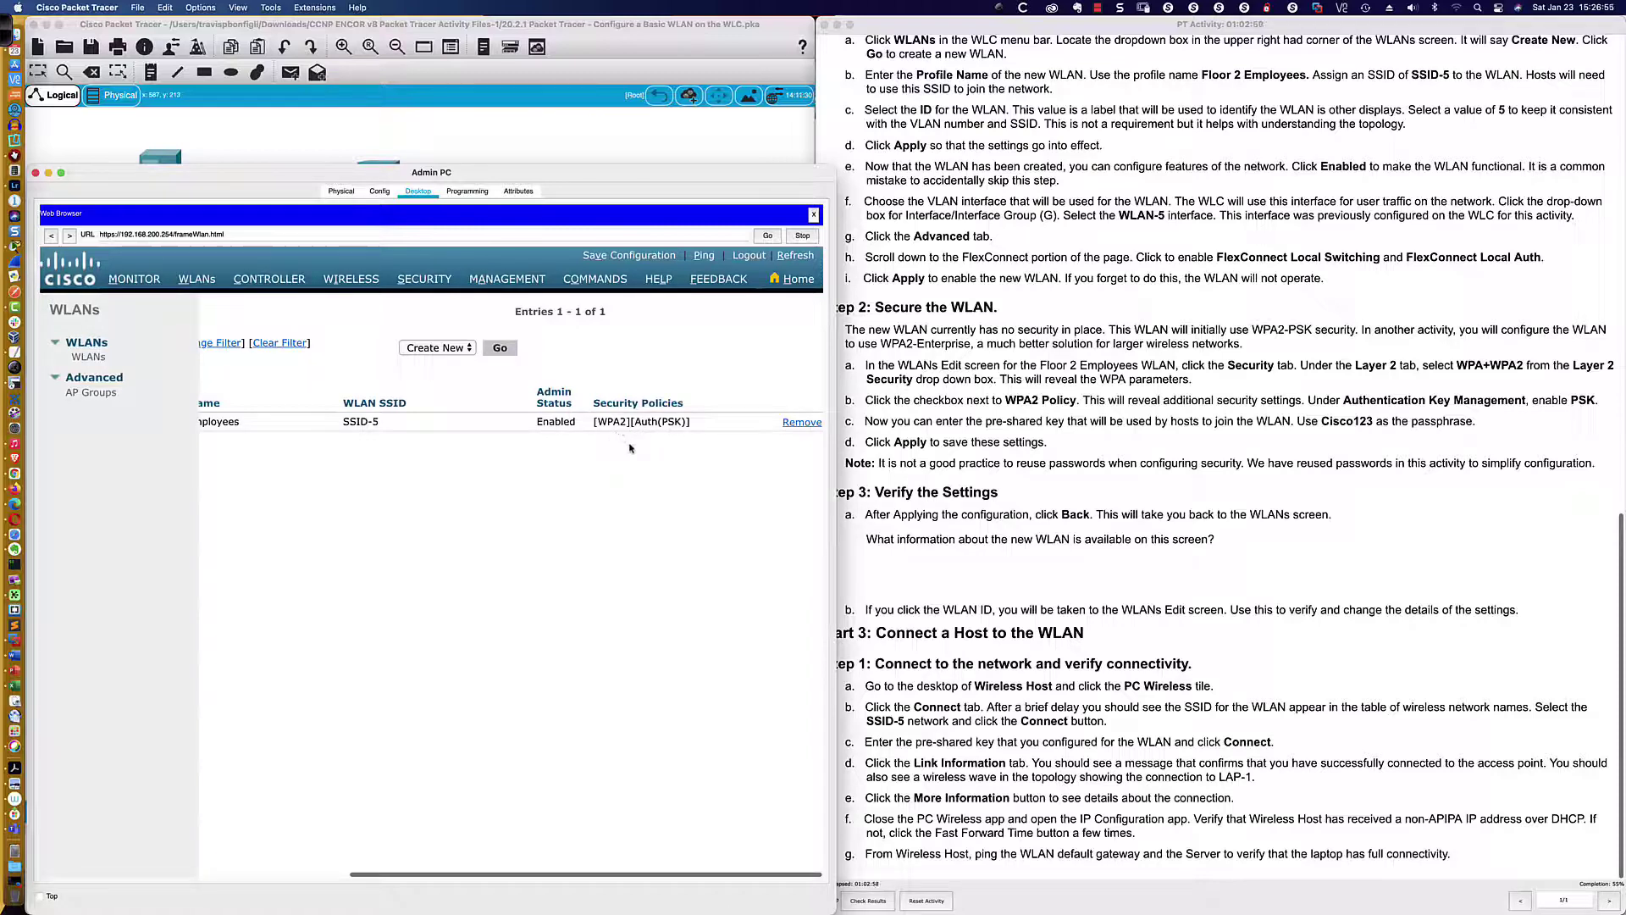
{"action": "scroll", "coordinate": [644, 449], "scroll_direction": "left", "scroll_amount": 1}
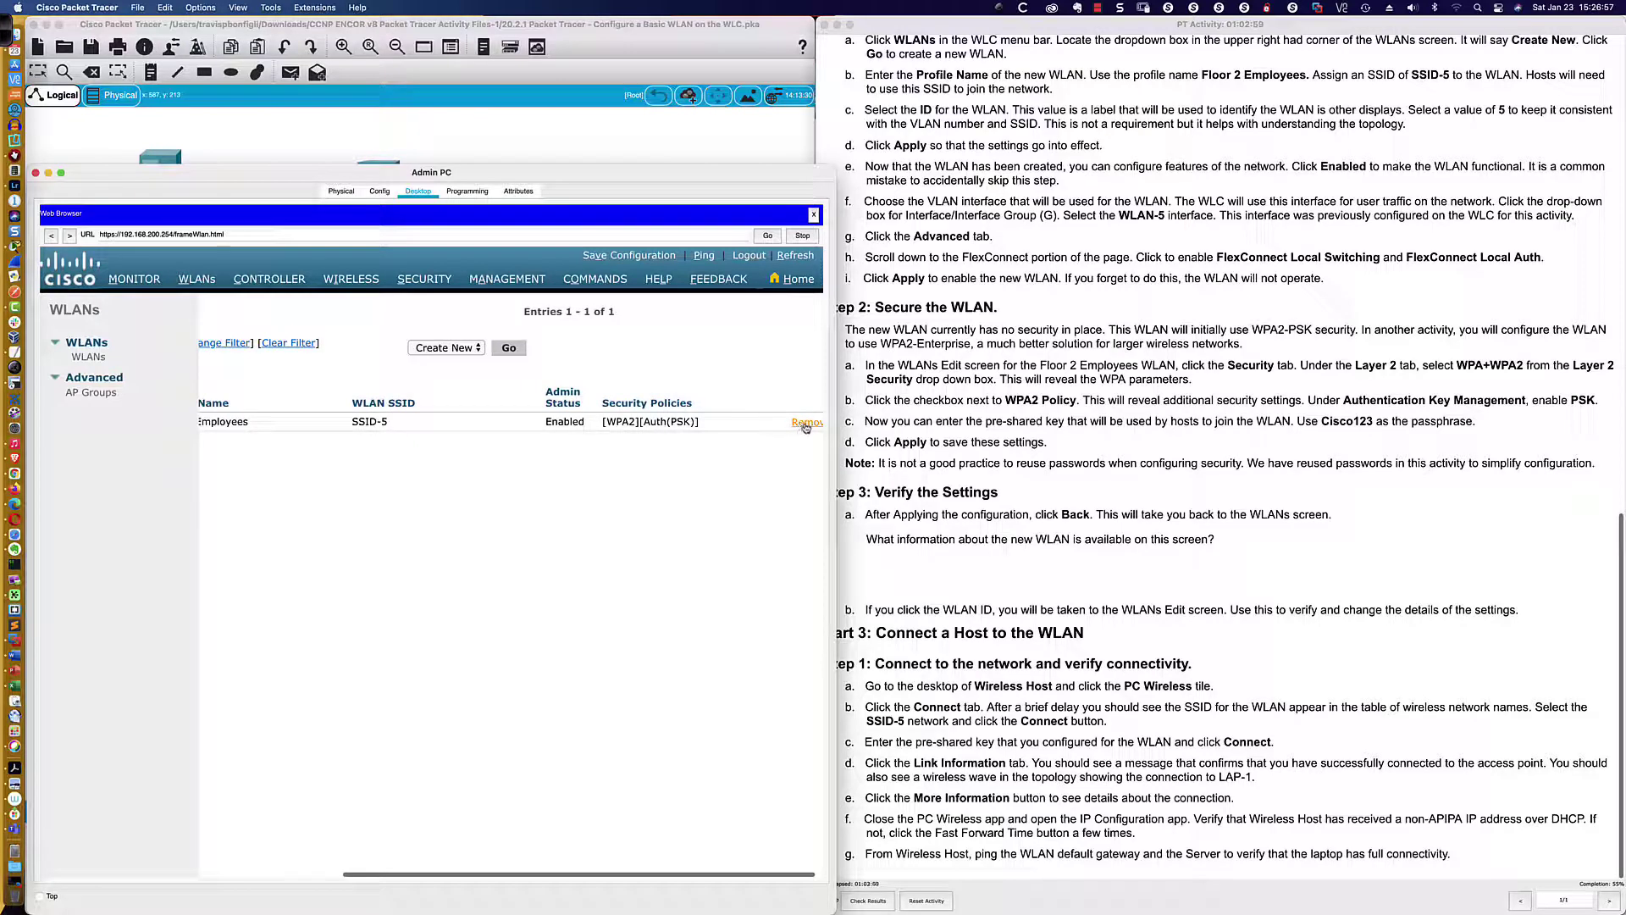
{"action": "scroll", "coordinate": [583, 468], "scroll_direction": "left", "scroll_amount": 2}
{"action": "scroll", "coordinate": [577, 467], "scroll_direction": "left", "scroll_amount": 10}
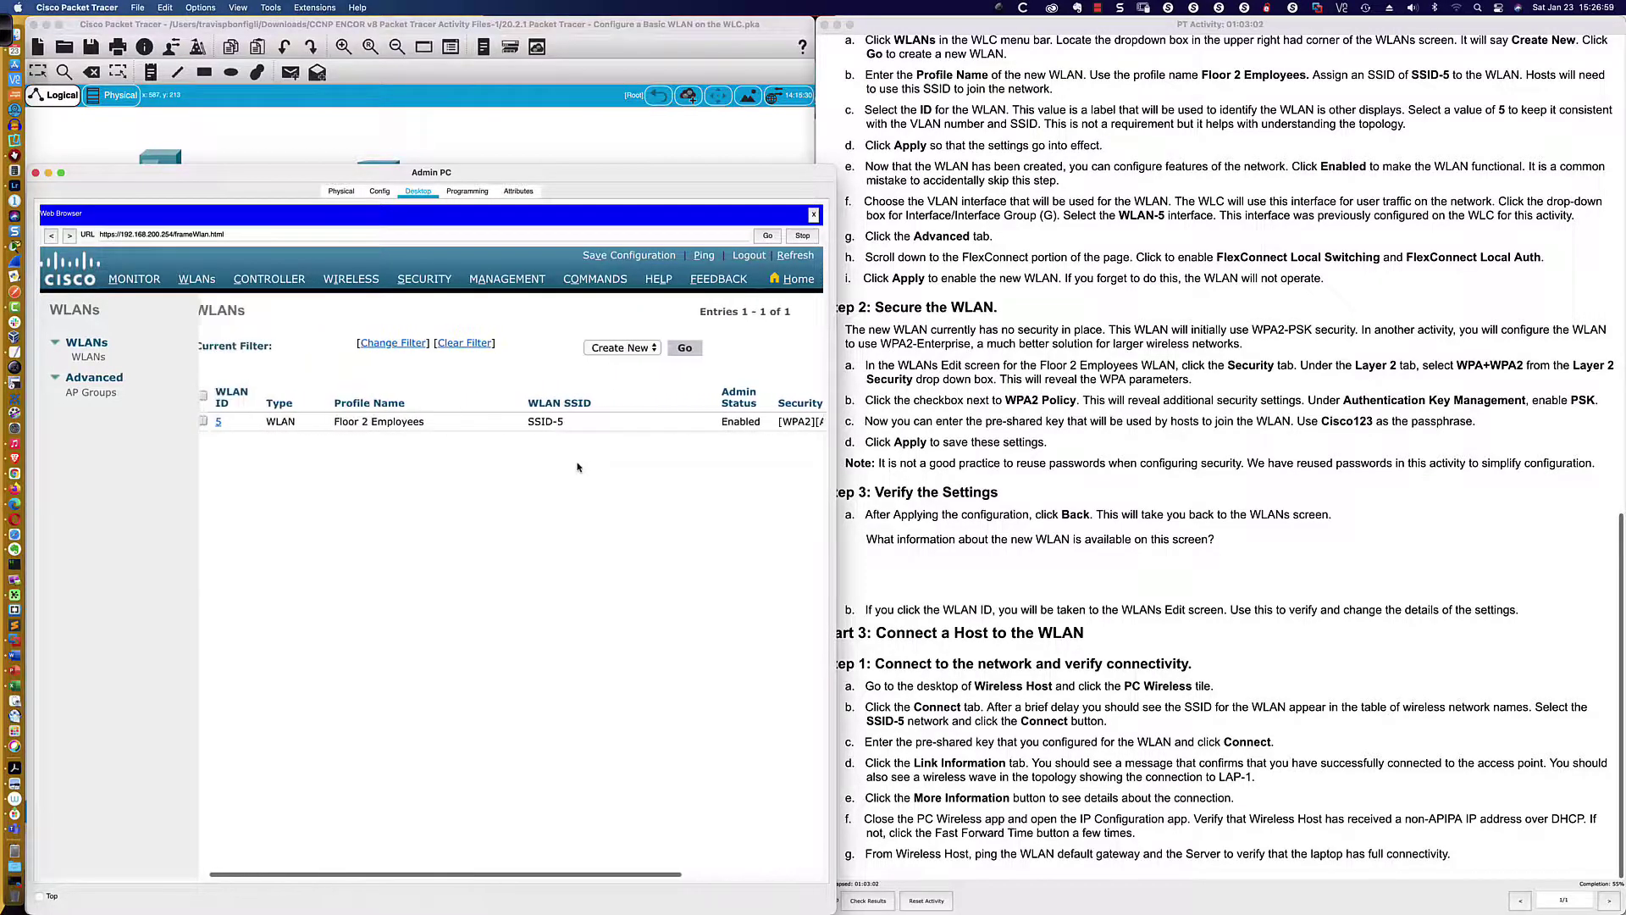
{"action": "left_click_drag", "start_coordinate": [722, 419], "coordinate": [761, 422]}
{"action": "scroll", "coordinate": [694, 478], "scroll_direction": "left", "scroll_amount": 1}
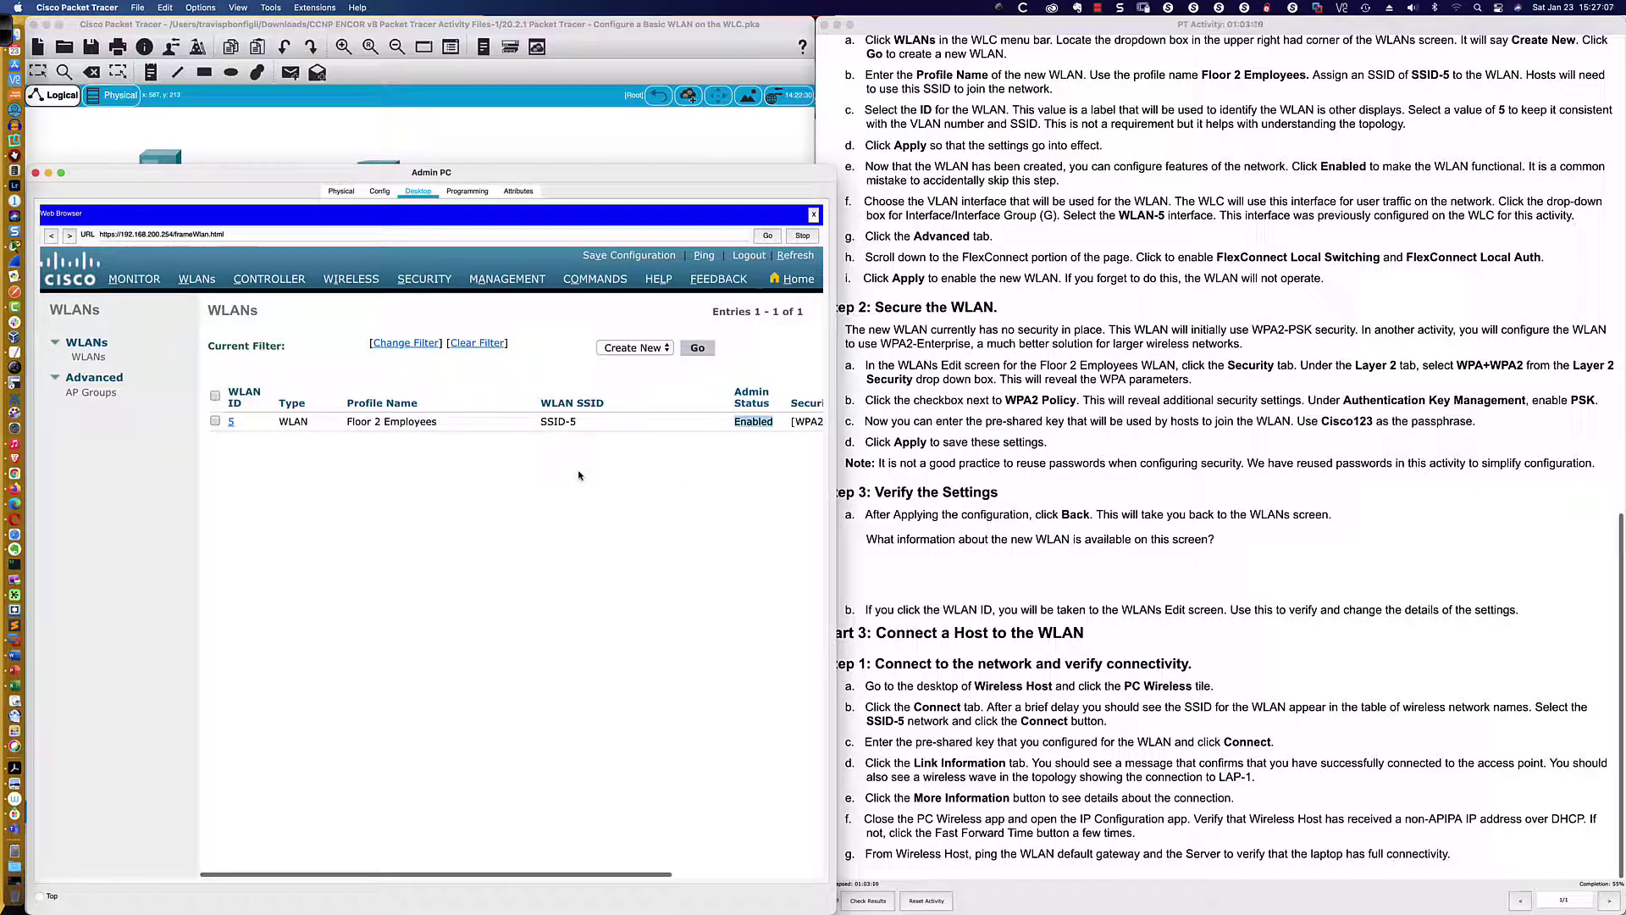
{"action": "scroll", "coordinate": [954, 508], "scroll_direction": "down", "scroll_amount": 1}
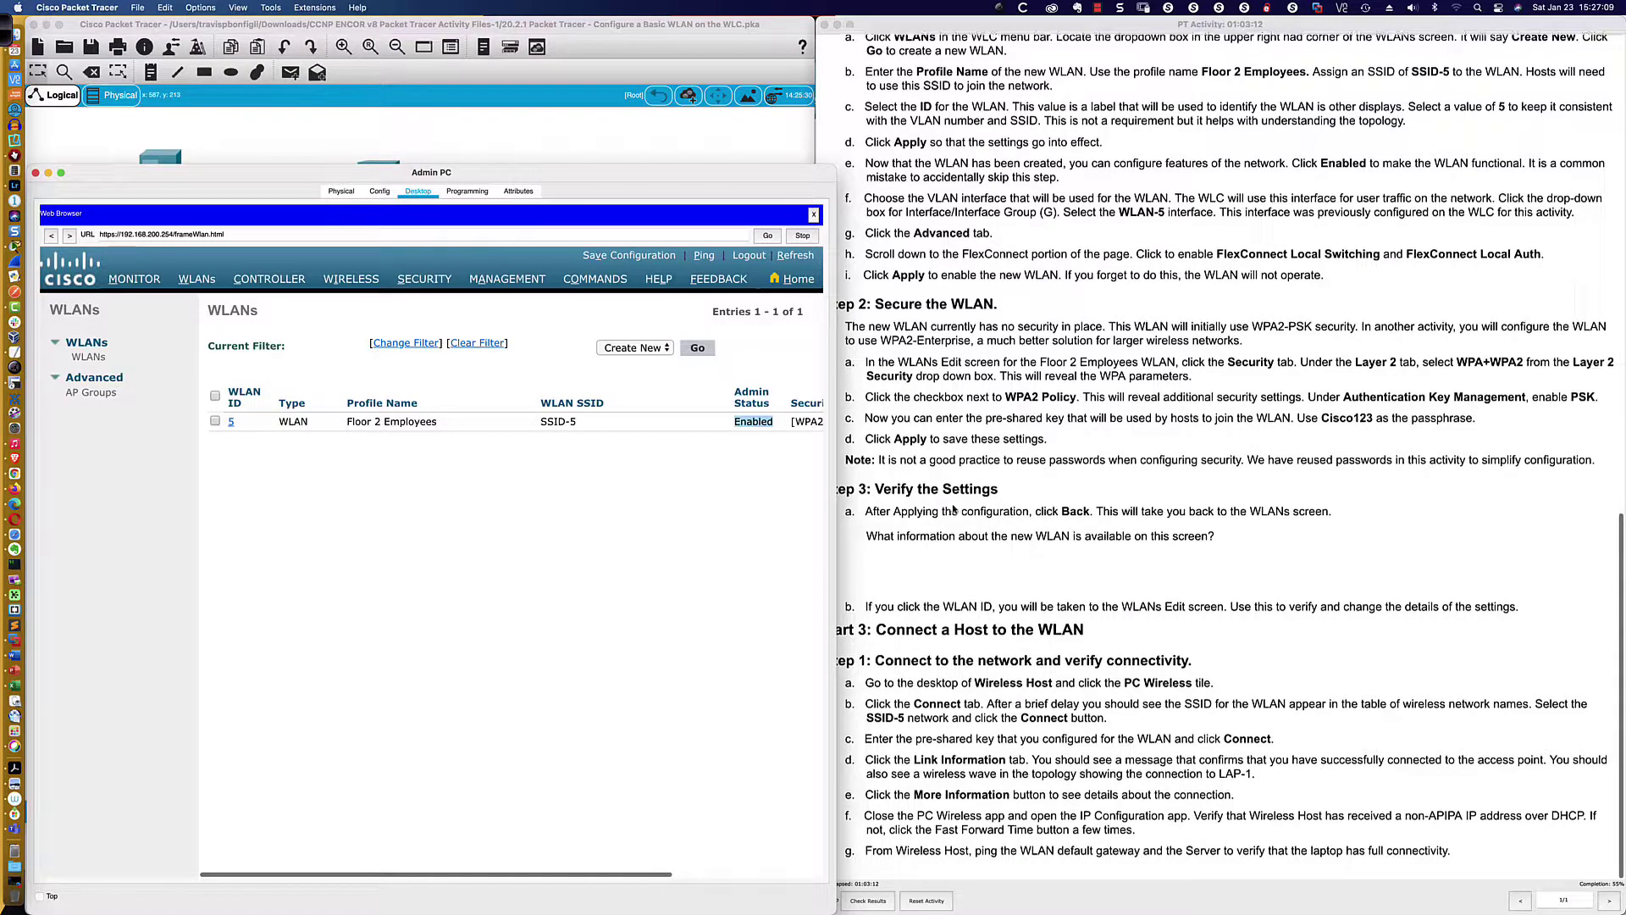
{"action": "scroll", "coordinate": [940, 567], "scroll_direction": "up", "scroll_amount": 1}
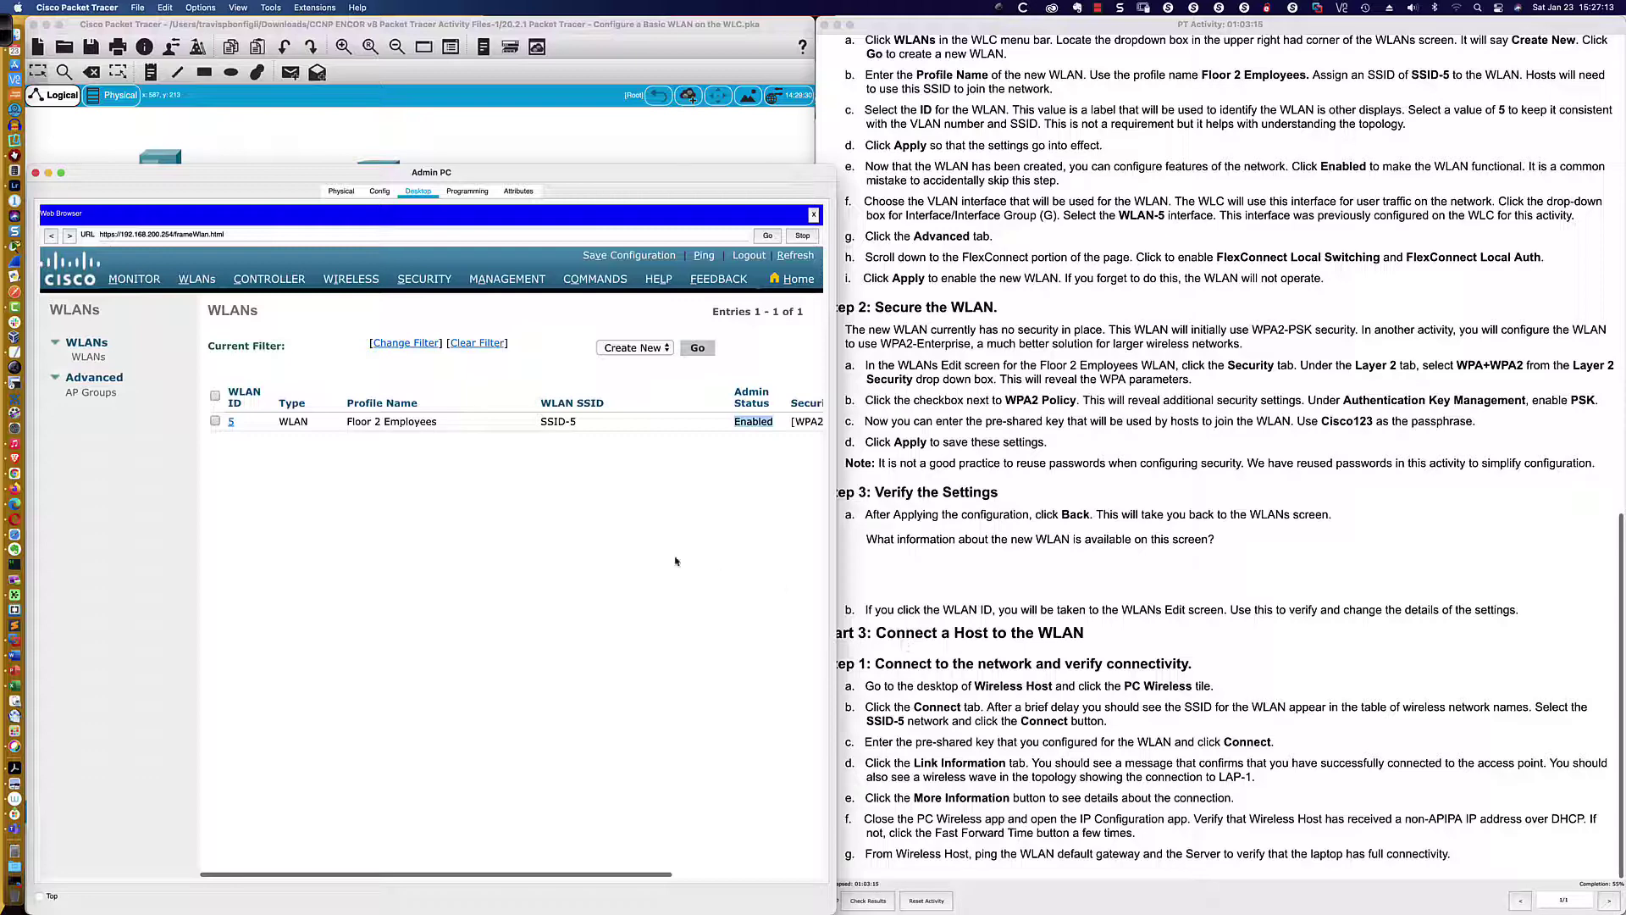
{"action": "left_click", "coordinate": [474, 130]}
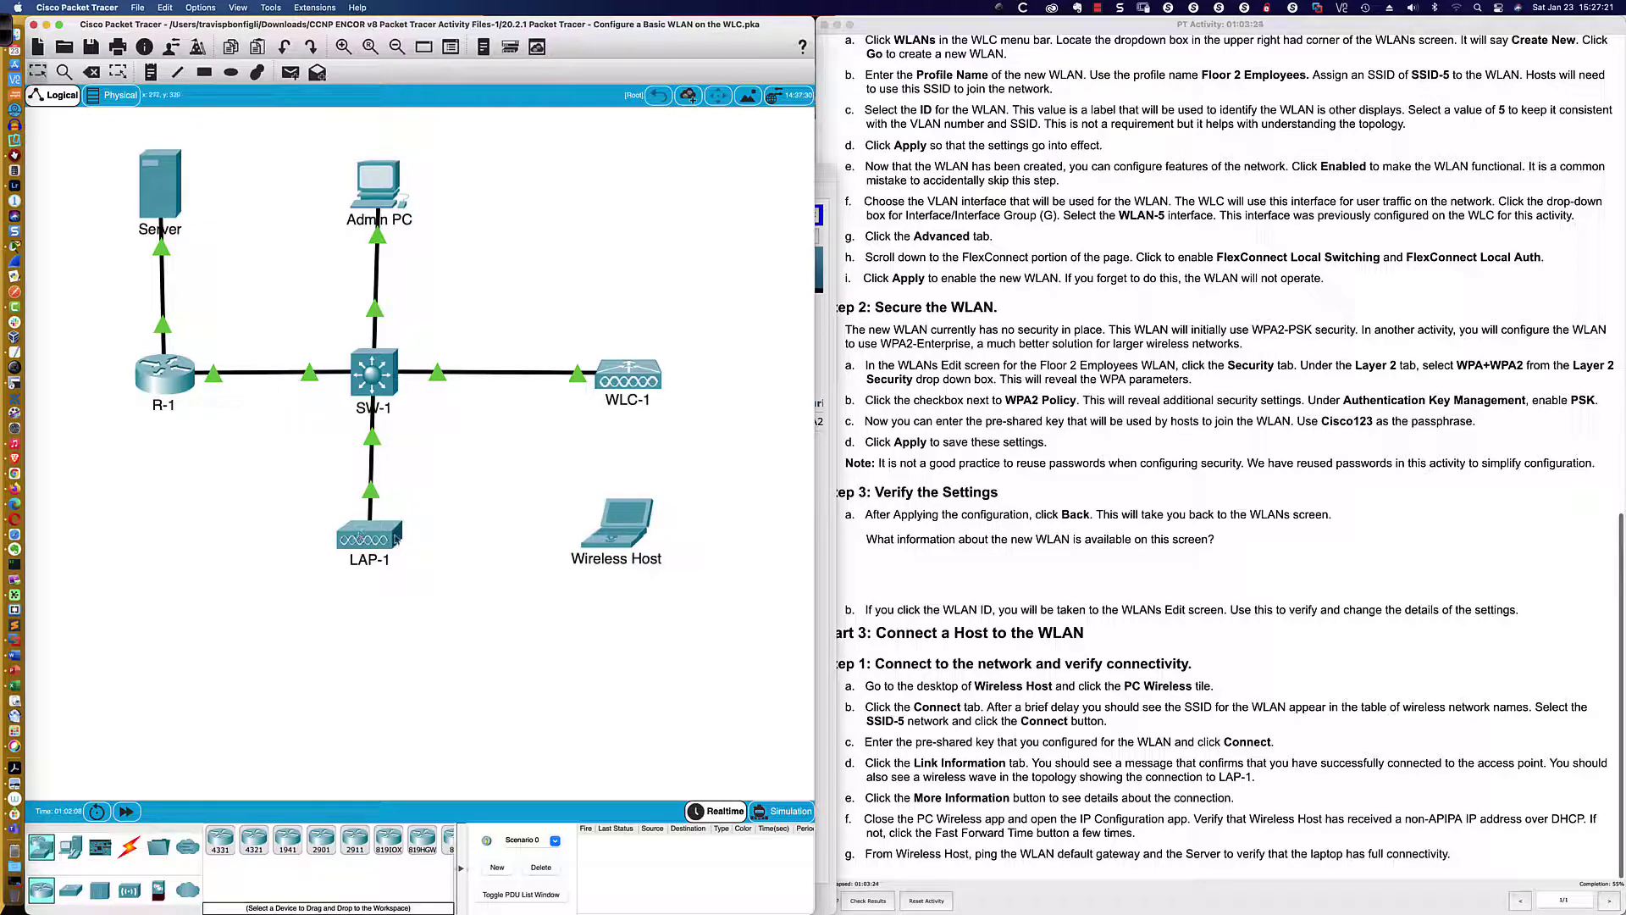
Open the Wireless Host laptop's window, move it to the top-left and widen it
{"action": "mouse_move", "coordinate": [387, 538]}
{"action": "left_click", "coordinate": [617, 523]}
{"action": "left_click_drag", "start_coordinate": [757, 277], "coordinate": [132, 24]}
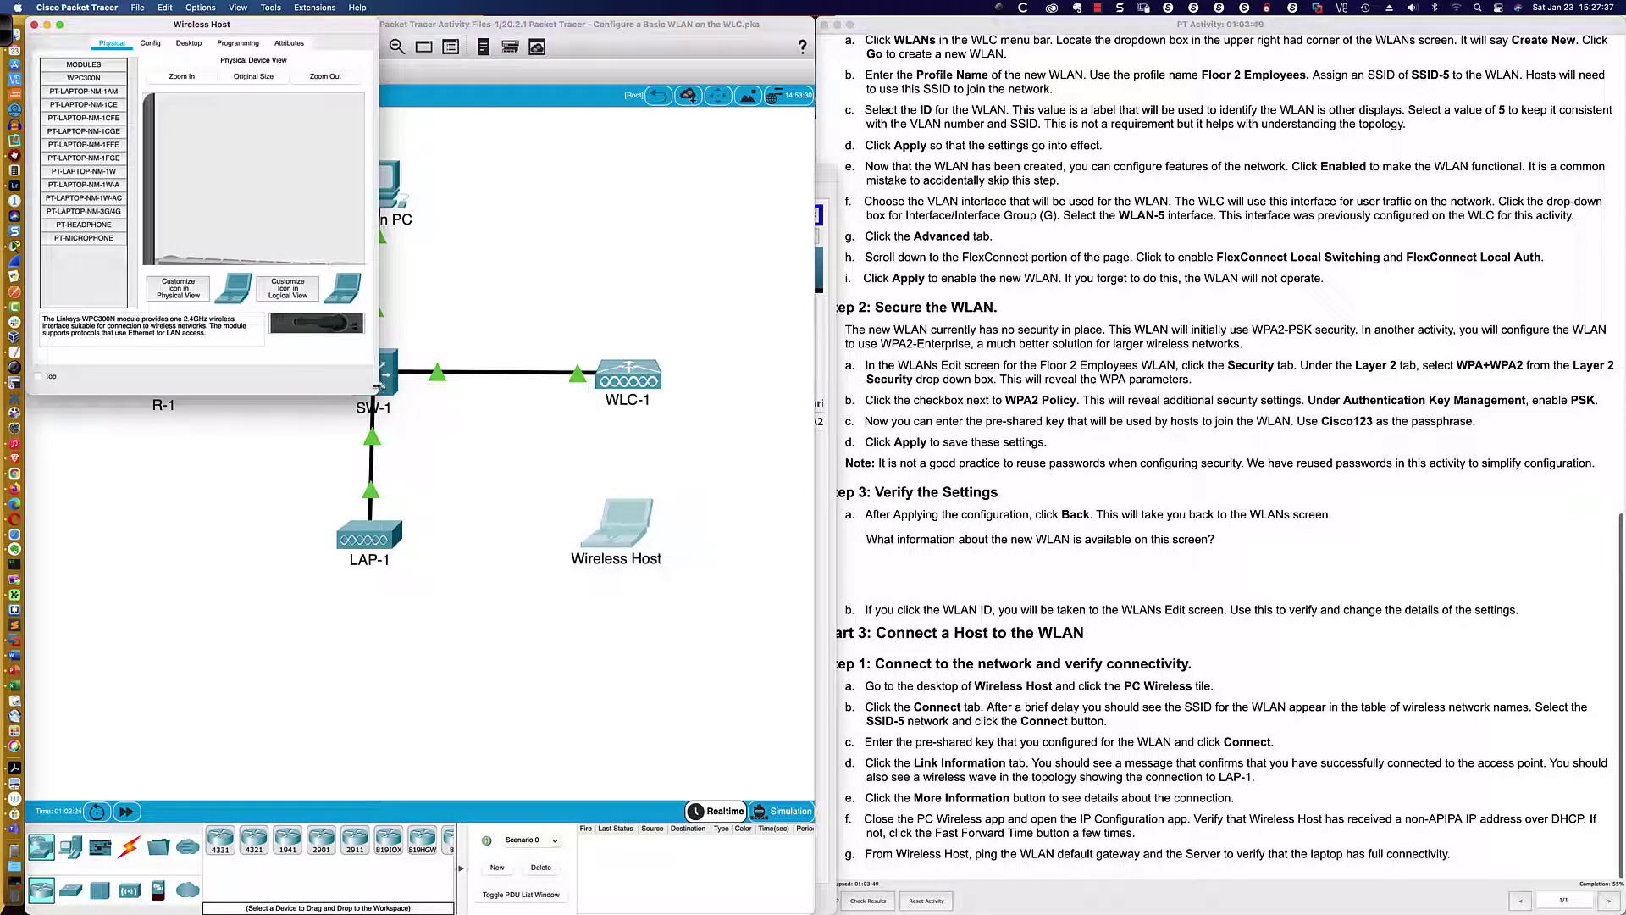
{"action": "left_click_drag", "start_coordinate": [381, 379], "coordinate": [808, 421]}
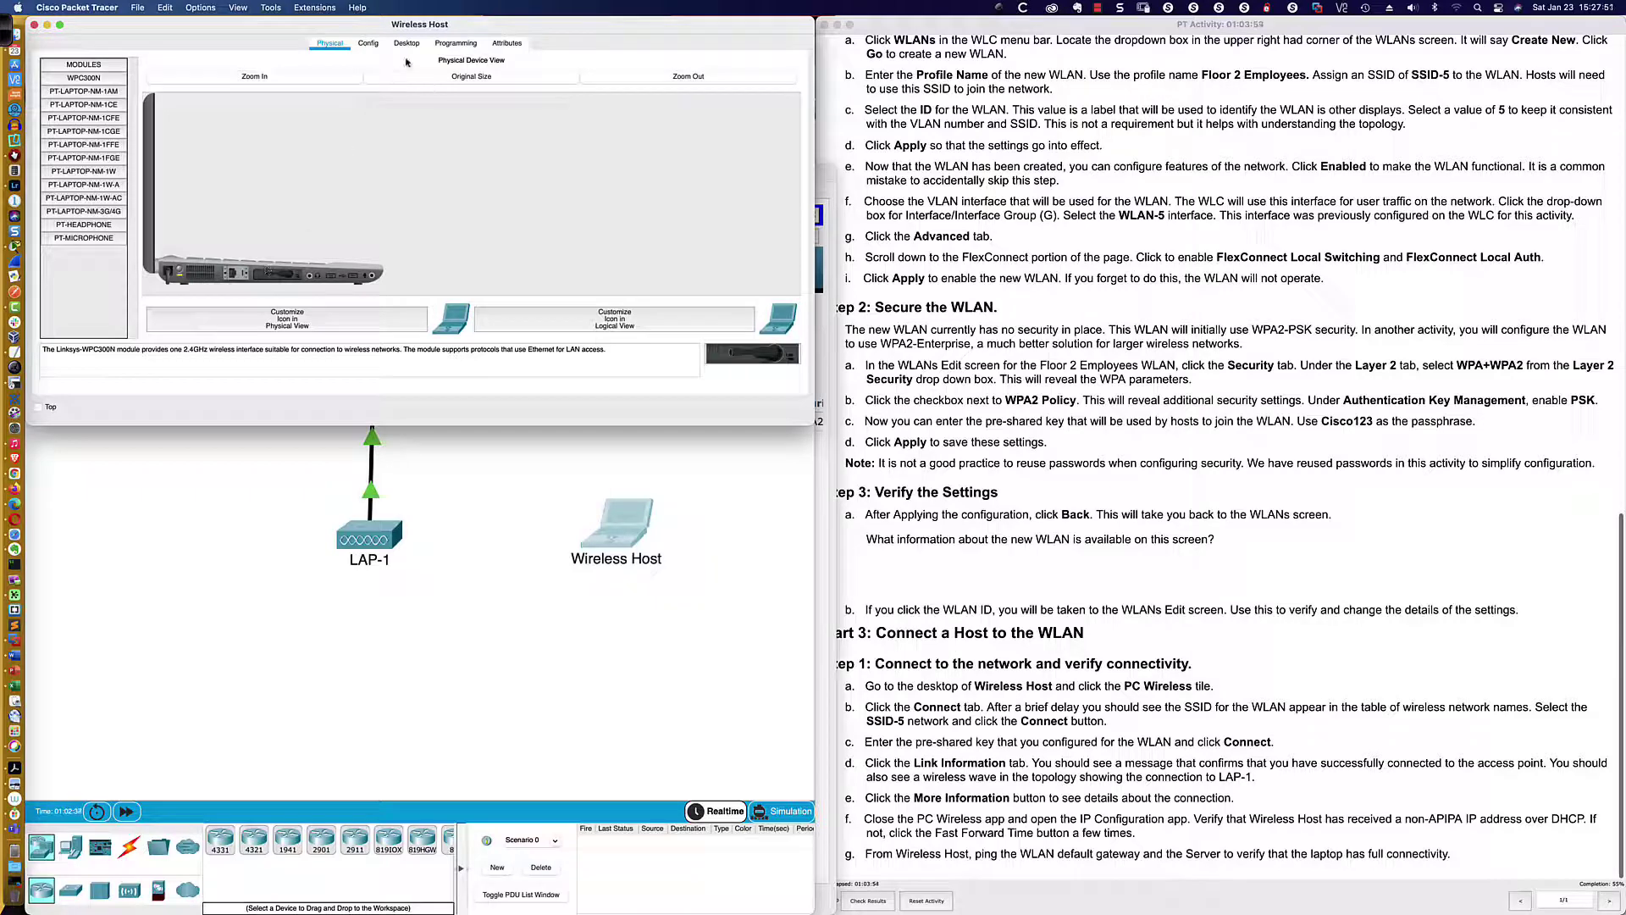
{"action": "left_click", "coordinate": [406, 43]}
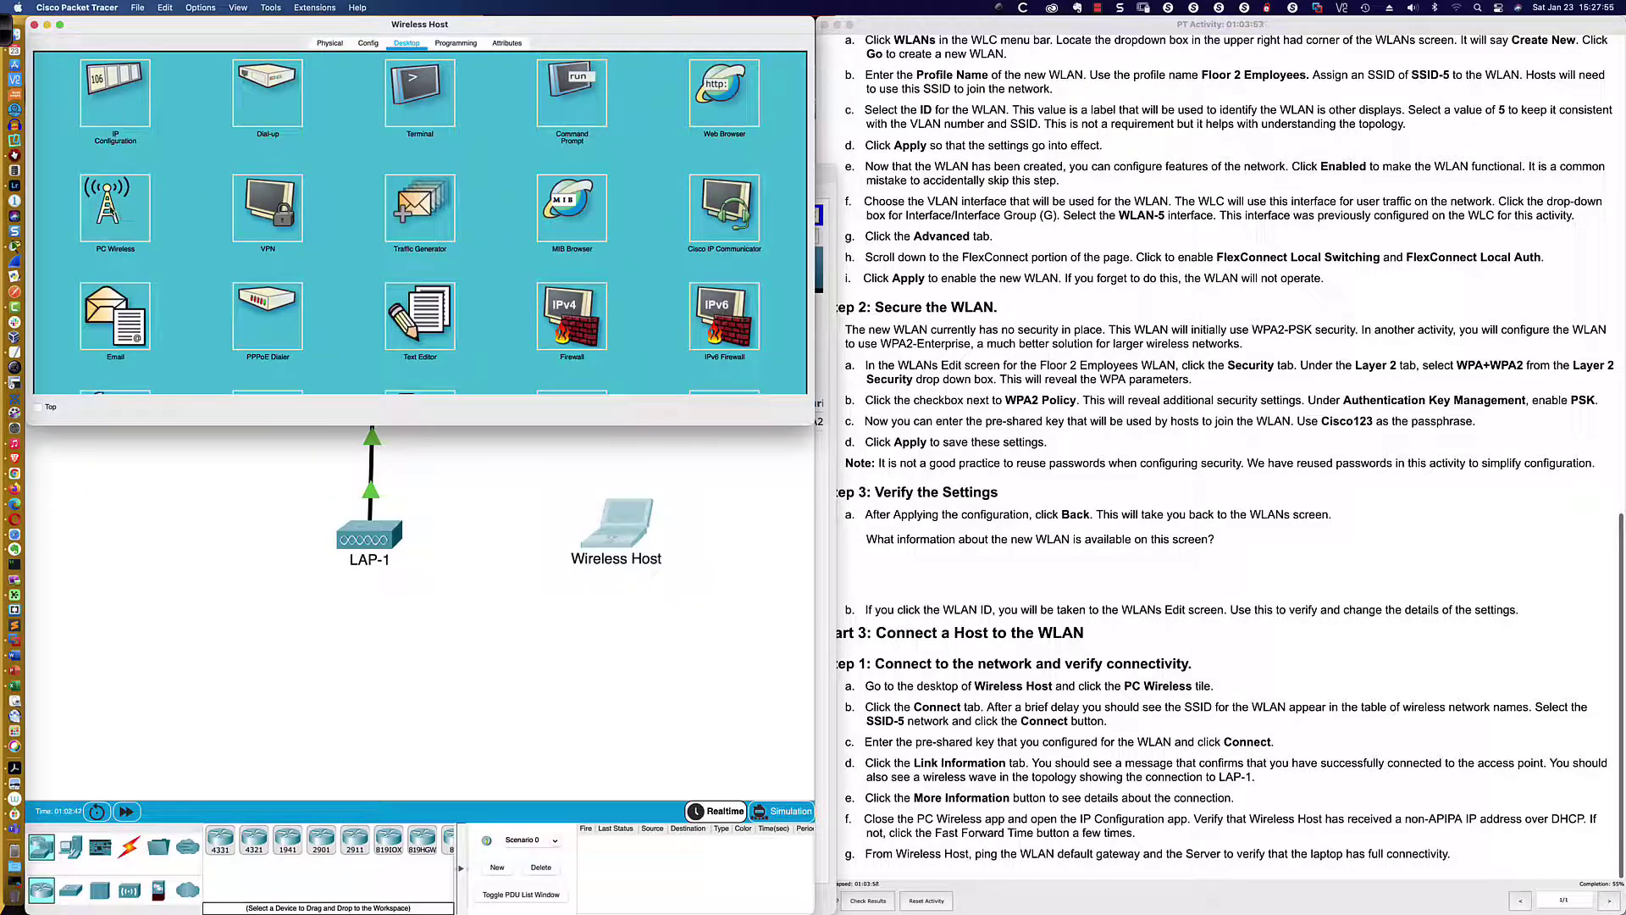
{"action": "left_click", "coordinate": [115, 213]}
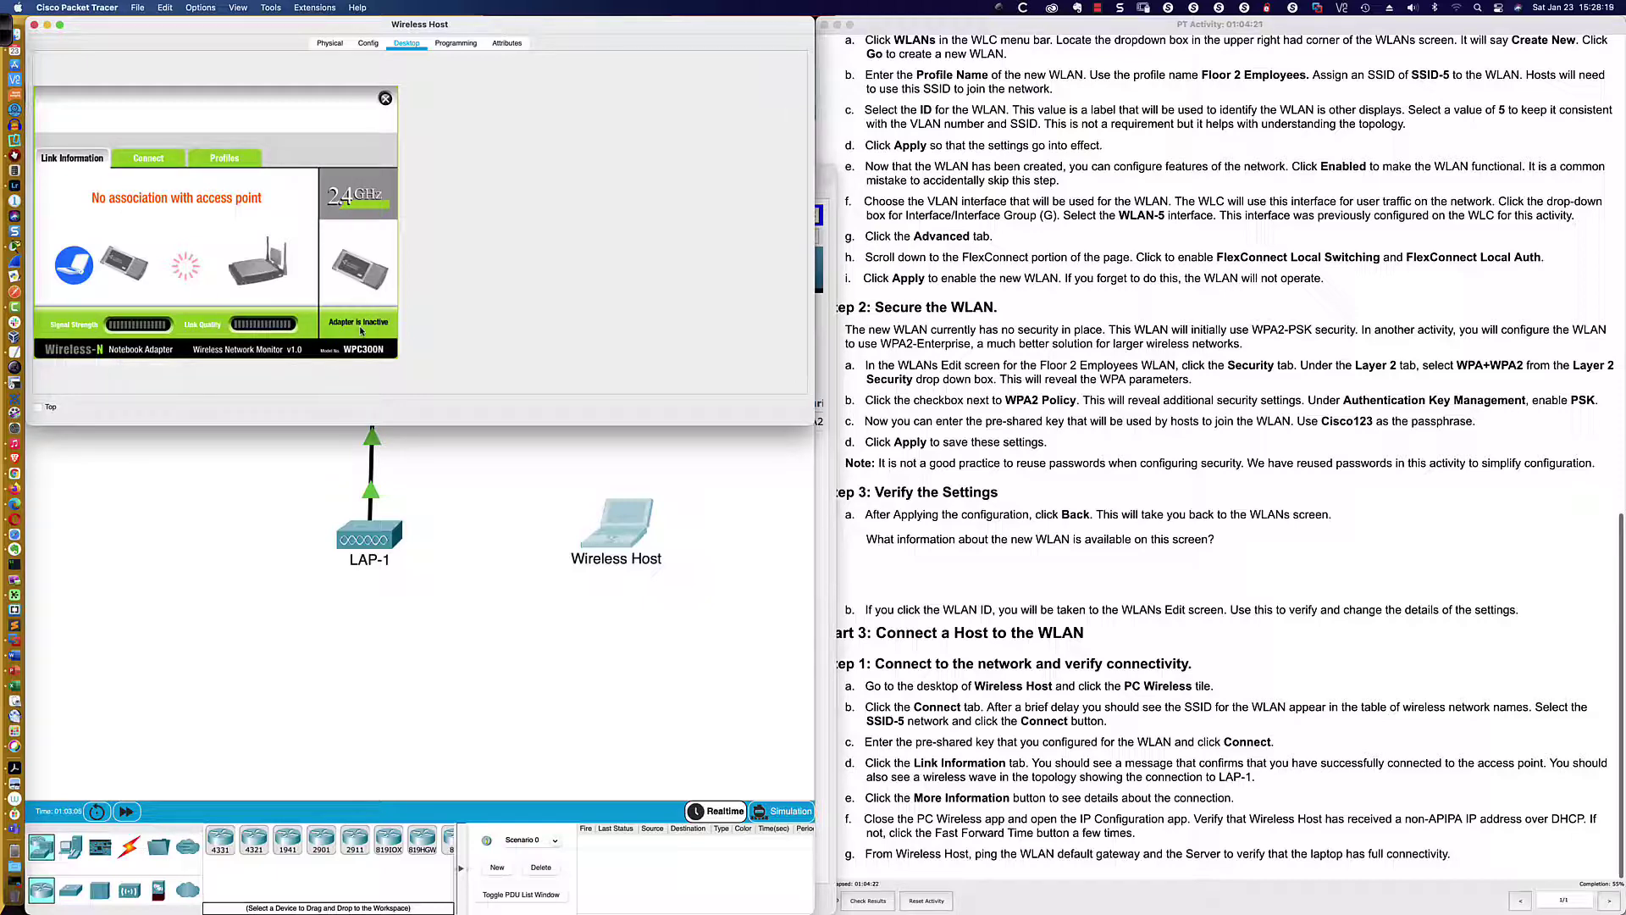
{"action": "left_click", "coordinate": [149, 160]}
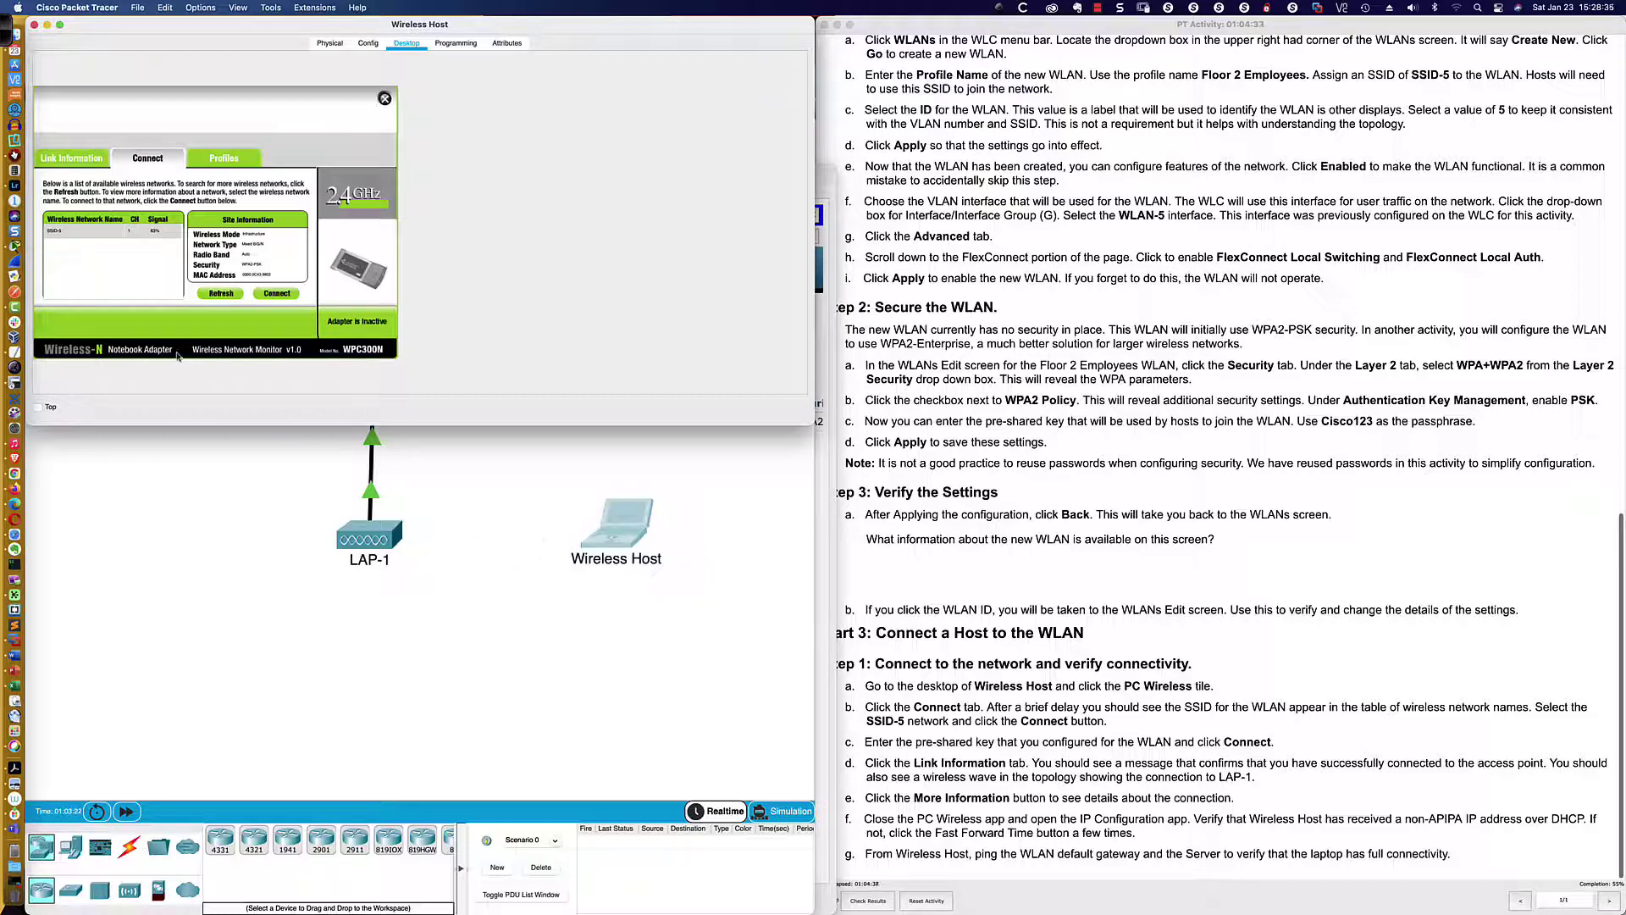
{"action": "left_click", "coordinate": [92, 238]}
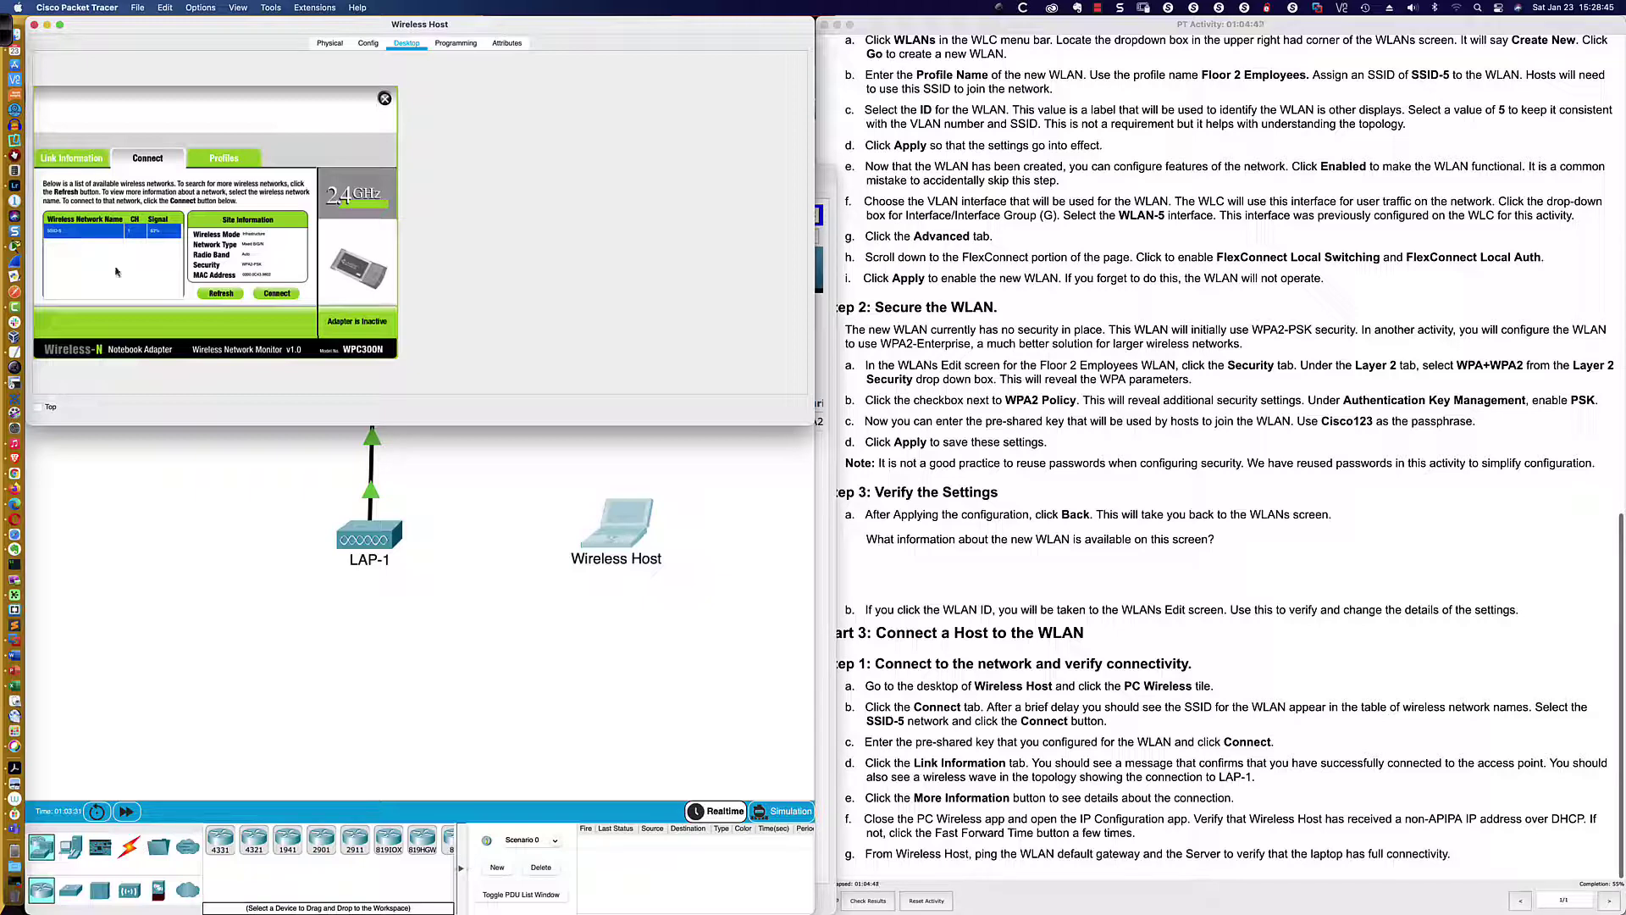
Connect the Wireless Host to SSID-5 using WPA2-Personal security and the pre-shared key
{"action": "left_click", "coordinate": [272, 294]}
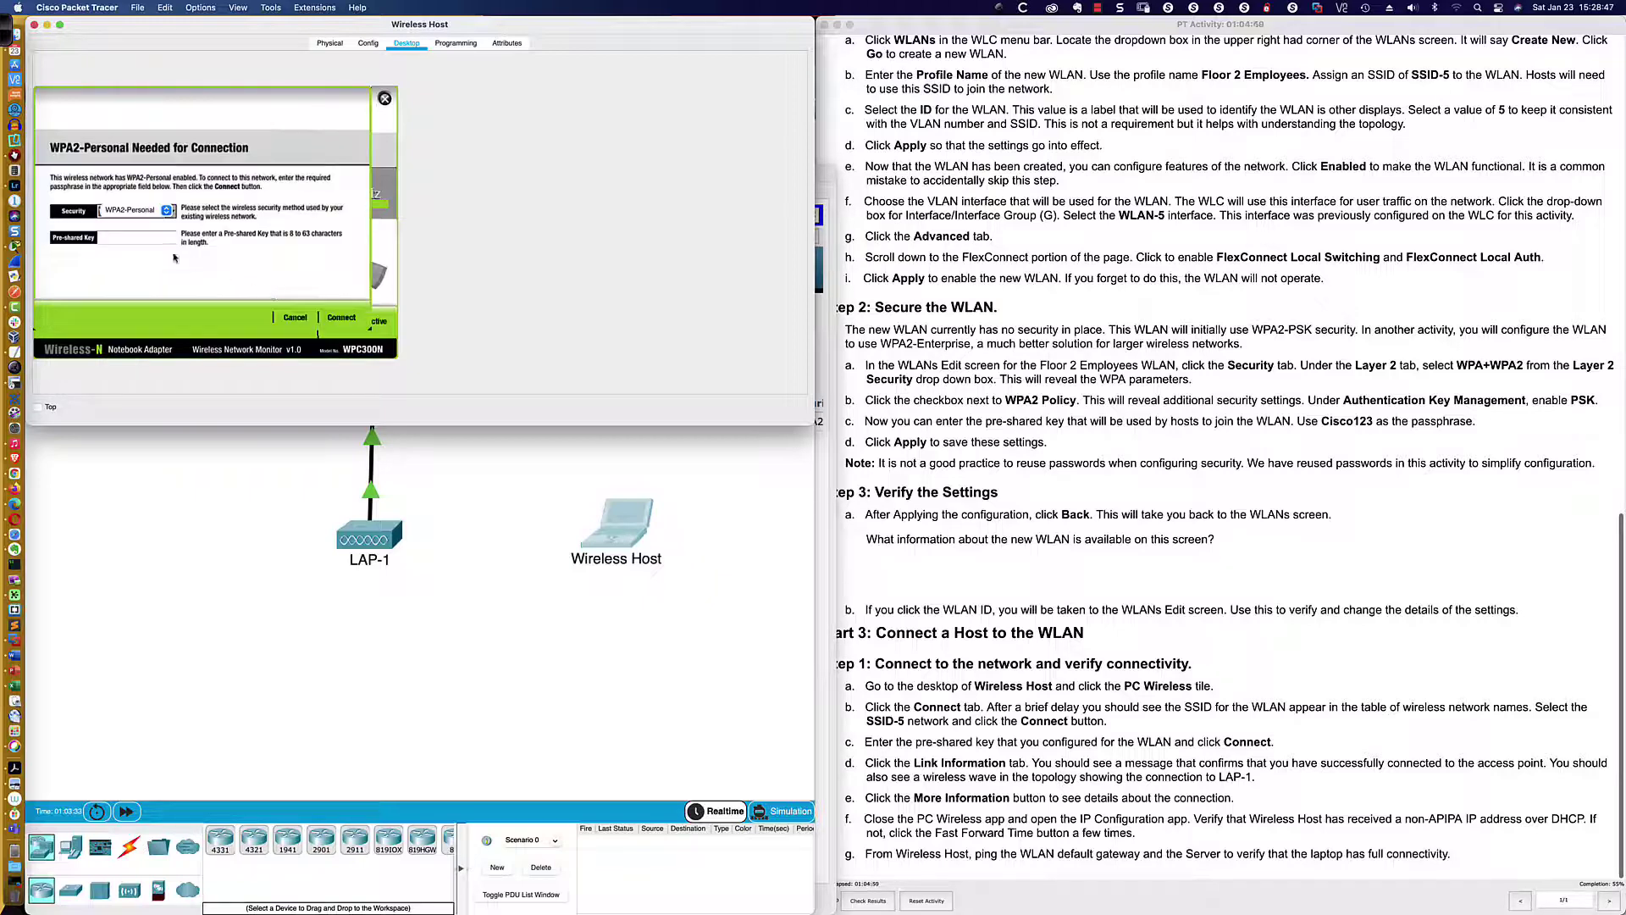
{"action": "left_click", "coordinate": [167, 211]}
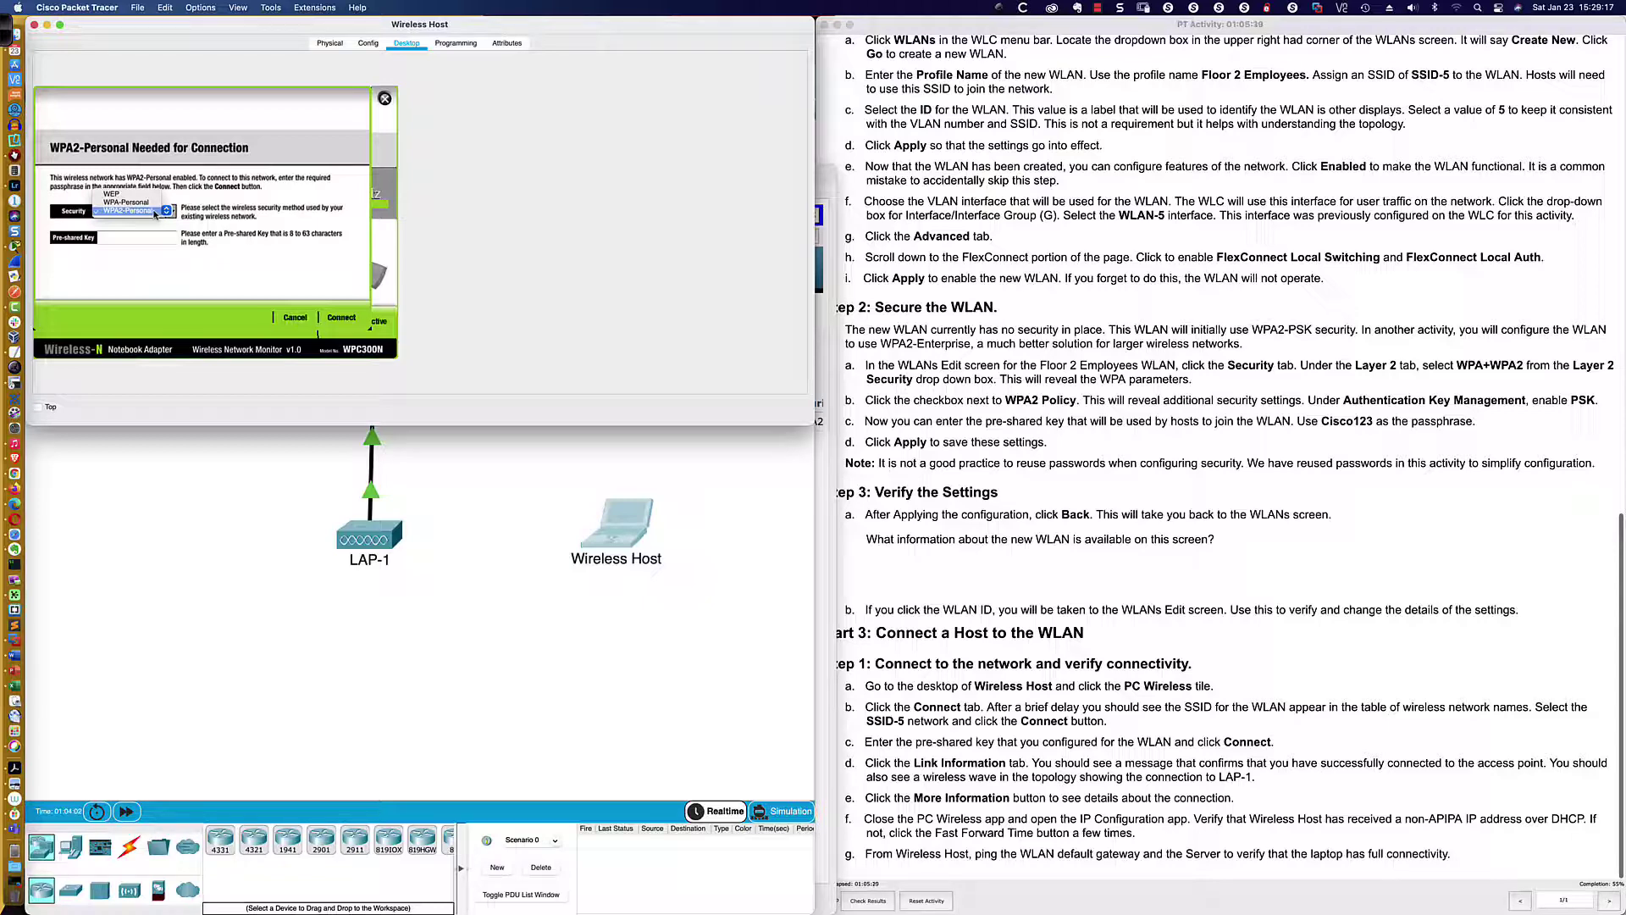
{"action": "left_click", "coordinate": [155, 211]}
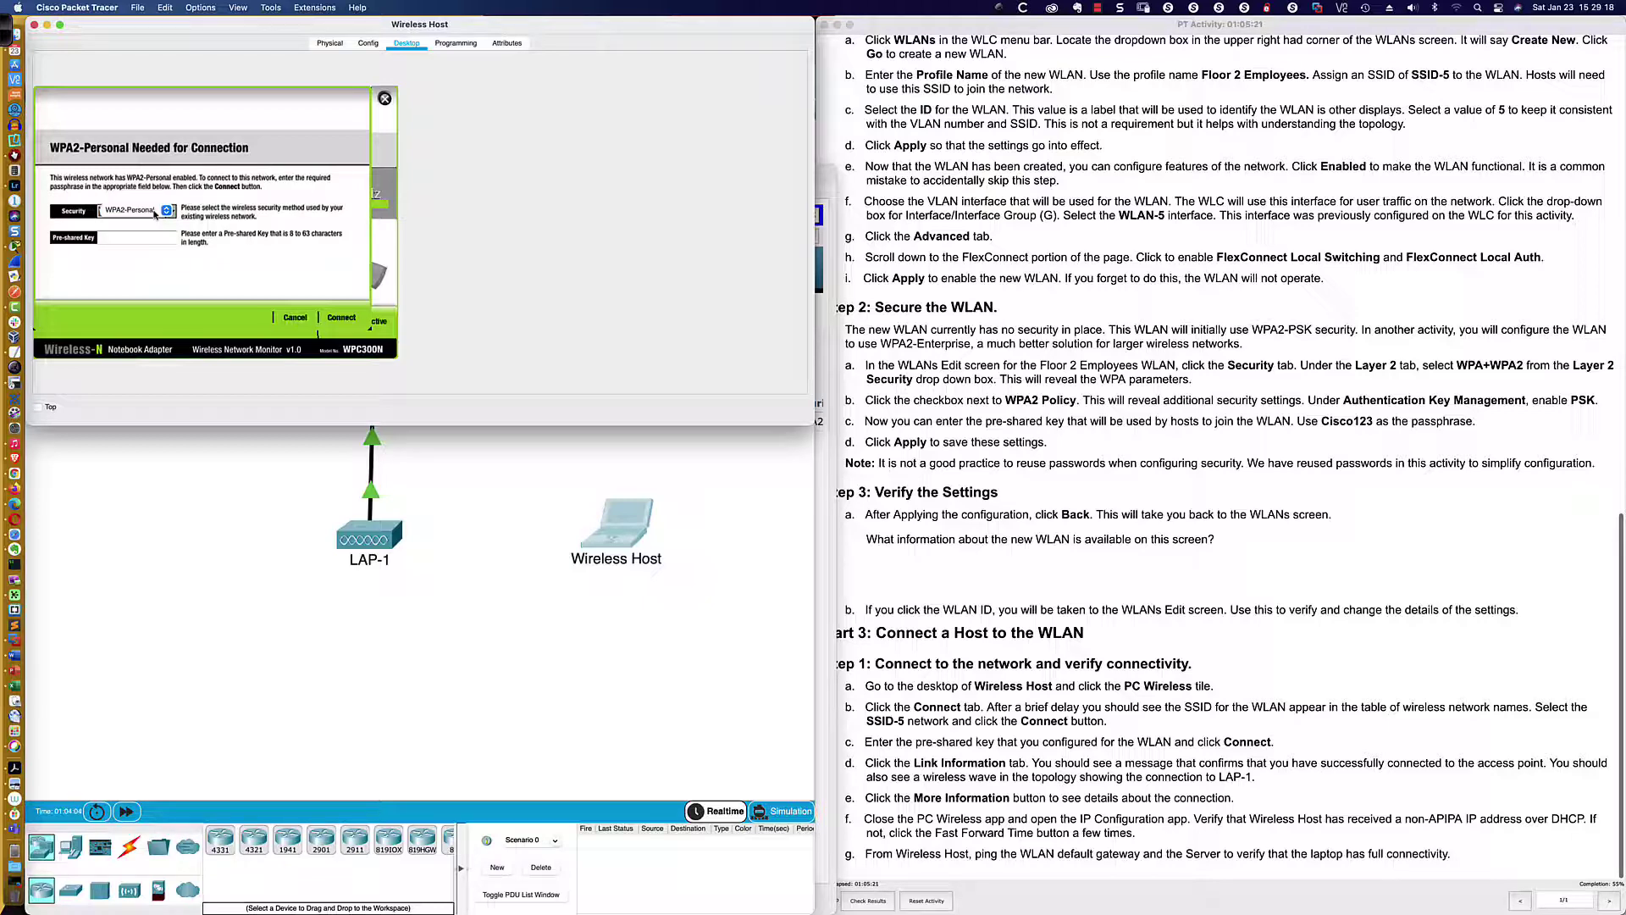
{"action": "left_click", "coordinate": [125, 237]}
{"action": "type", "text": "Cisco123"}
{"action": "left_click", "coordinate": [340, 318]}
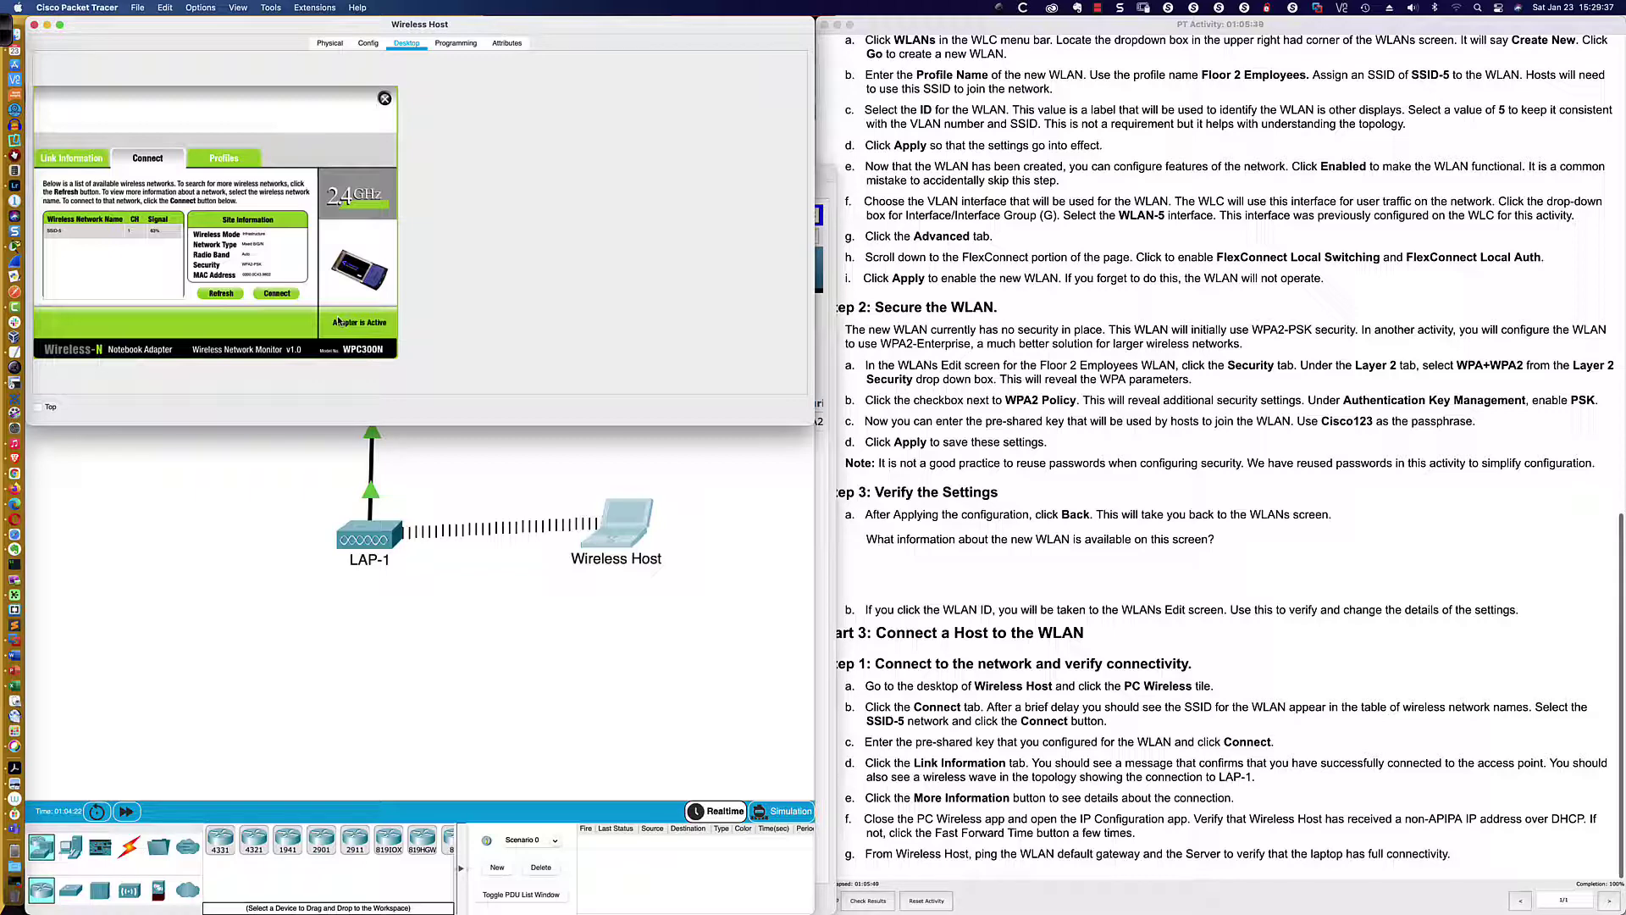
Show the Link Information tab and its detailed status for the SSID-5 connection
{"action": "left_click", "coordinate": [72, 159]}
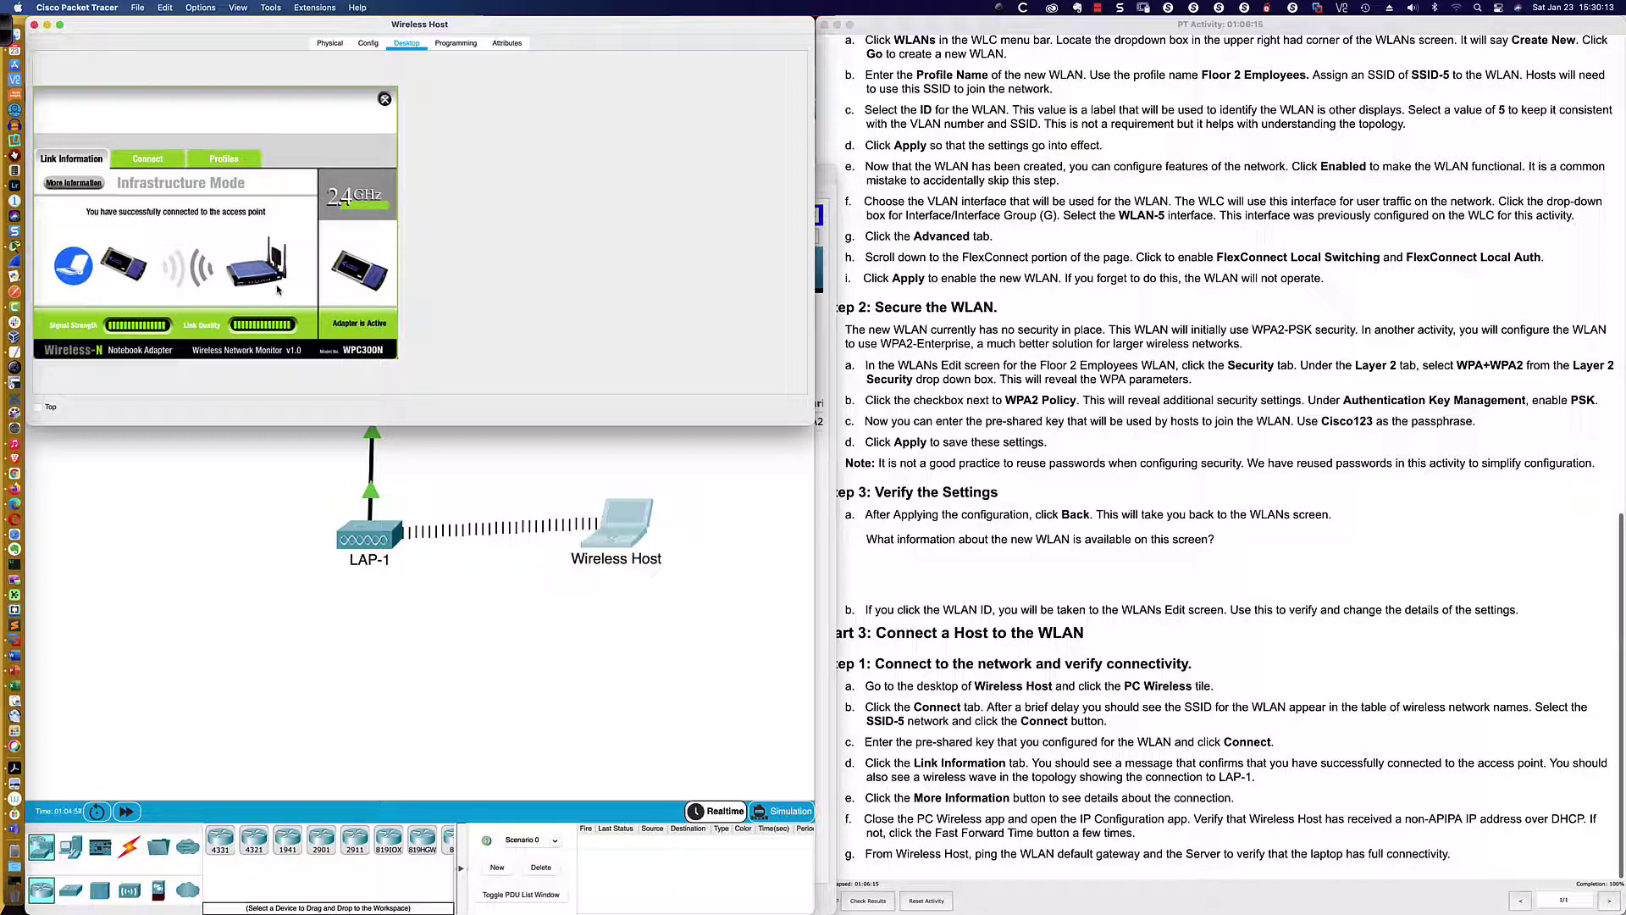
{"action": "left_click", "coordinate": [89, 185]}
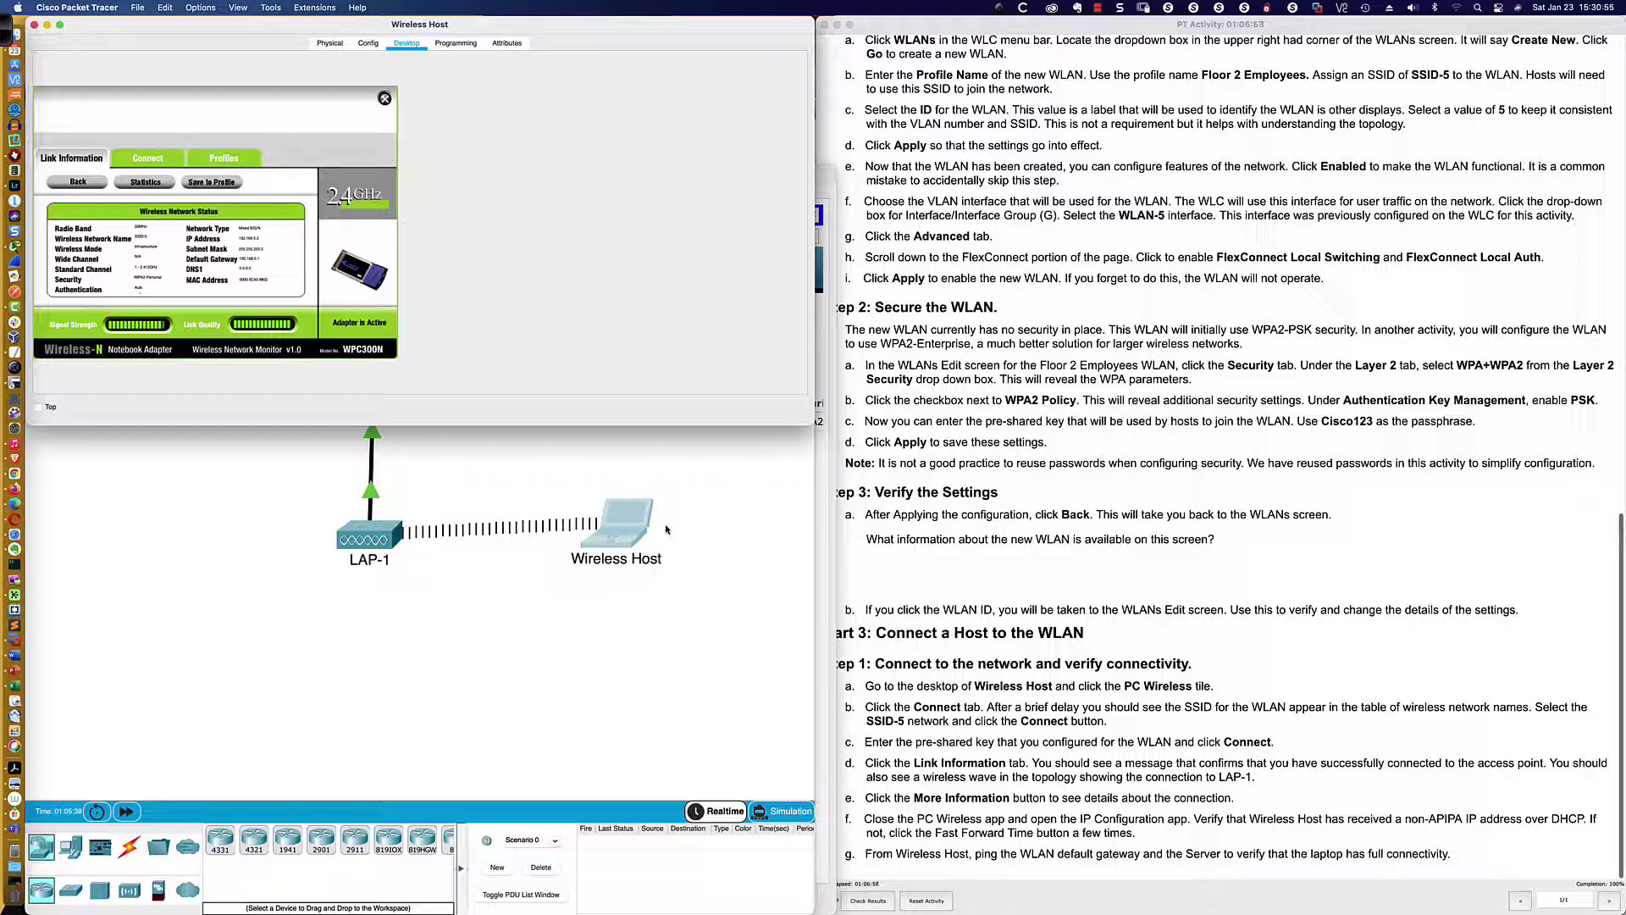
{"action": "scroll", "coordinate": [1103, 525], "scroll_direction": "up", "scroll_amount": 15}
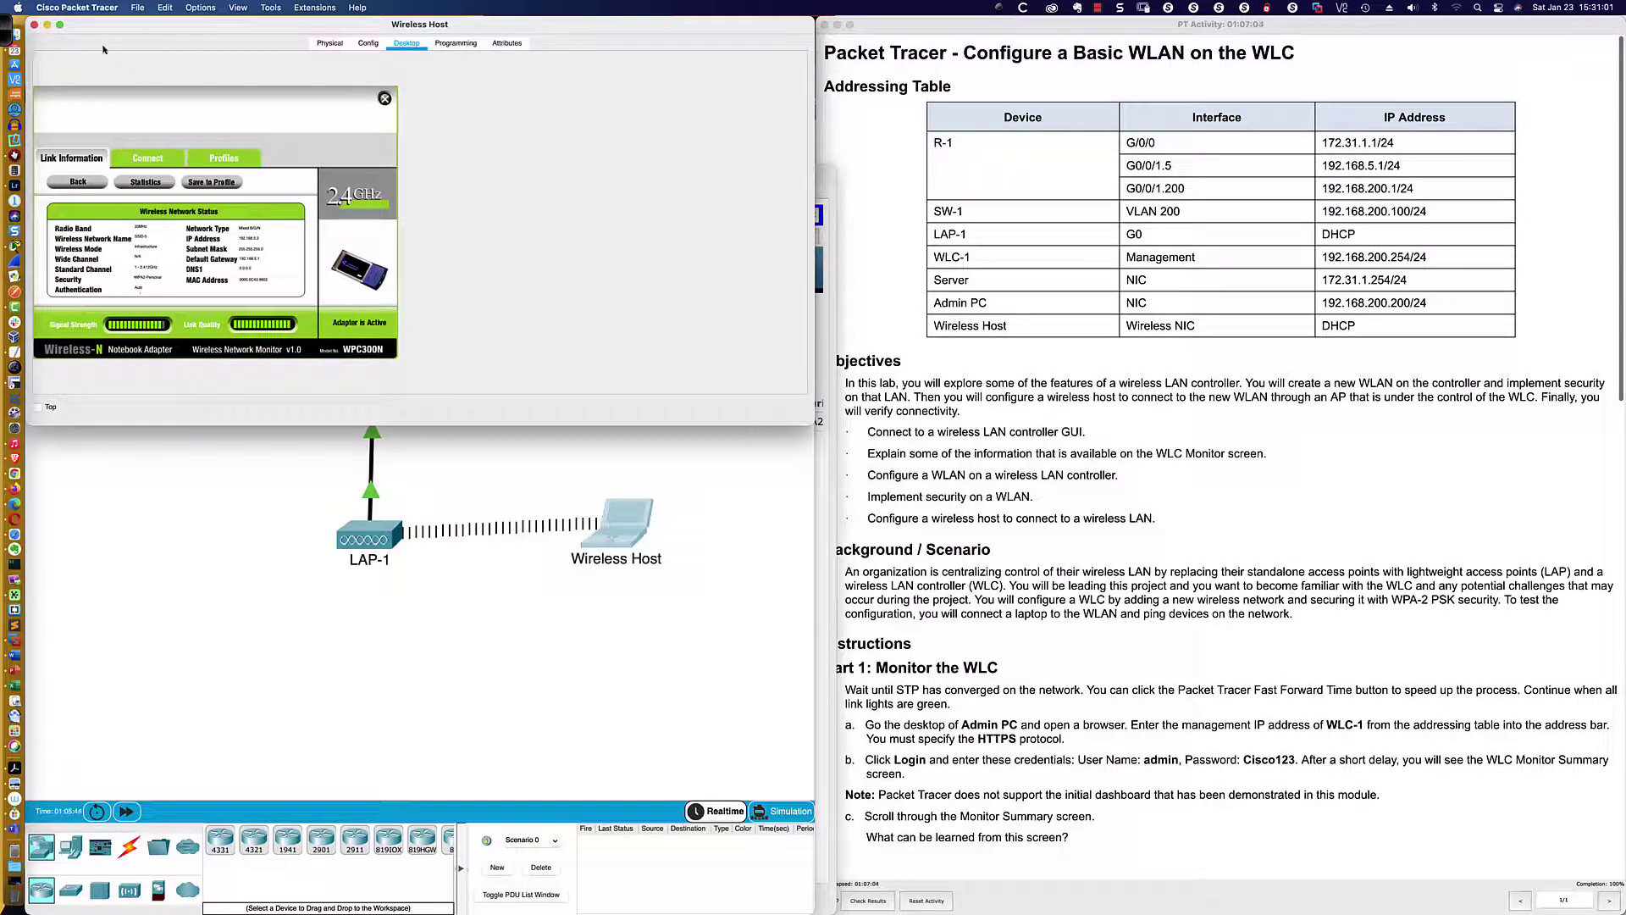
Open the Wireless Host's Command Prompt and ping 172.31.1.1
{"action": "left_click", "coordinate": [384, 98]}
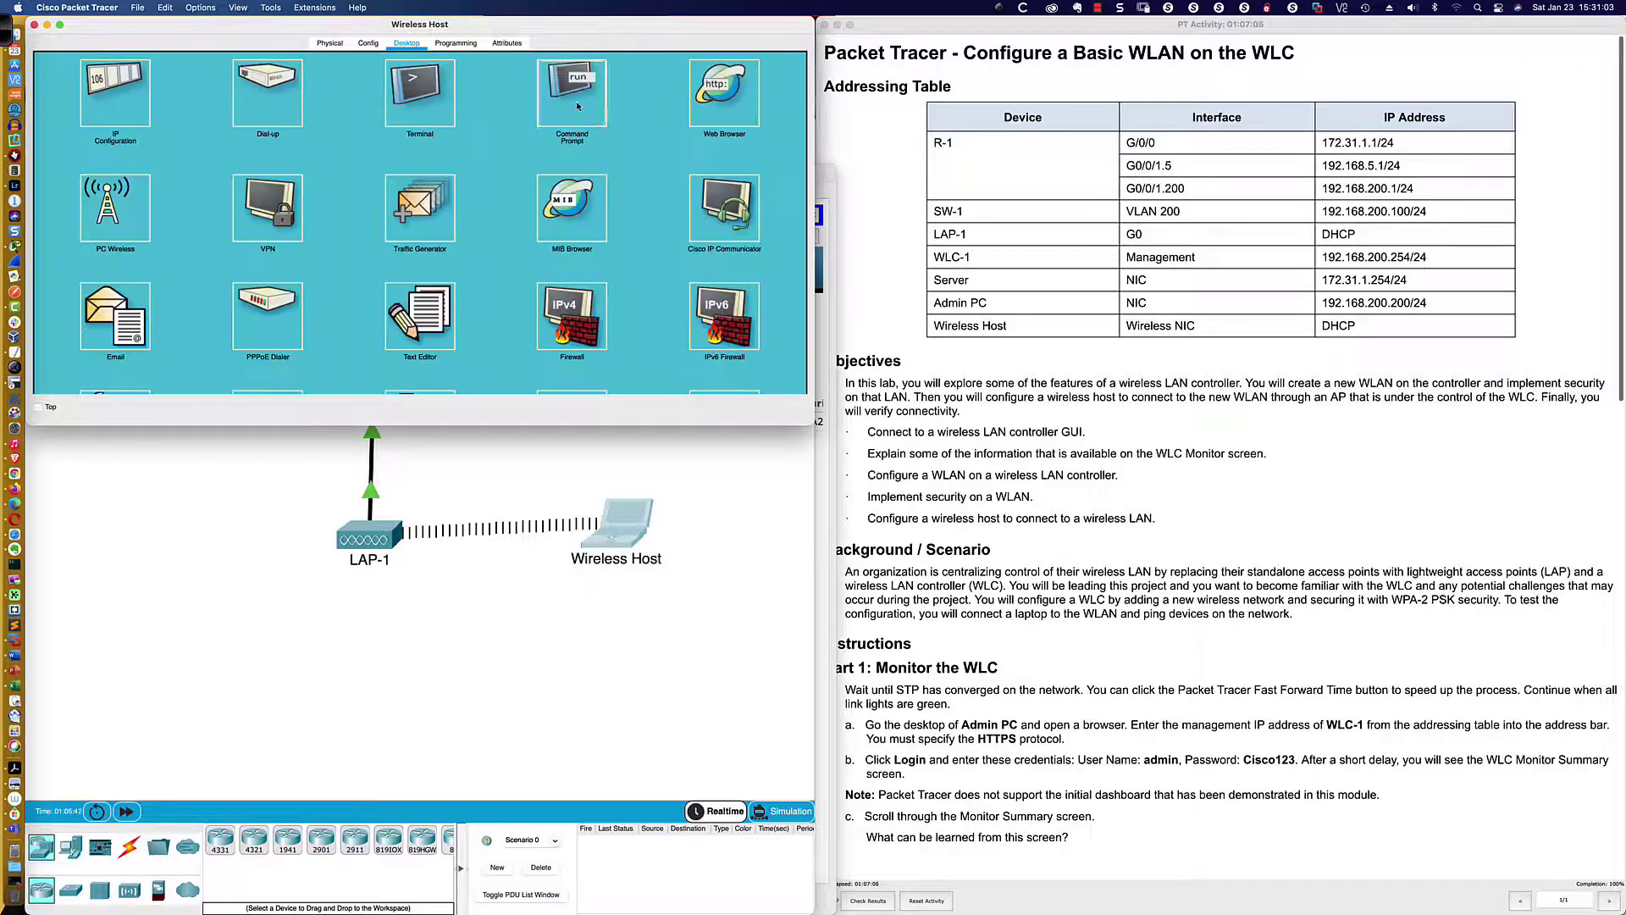
{"action": "left_click", "coordinate": [569, 91]}
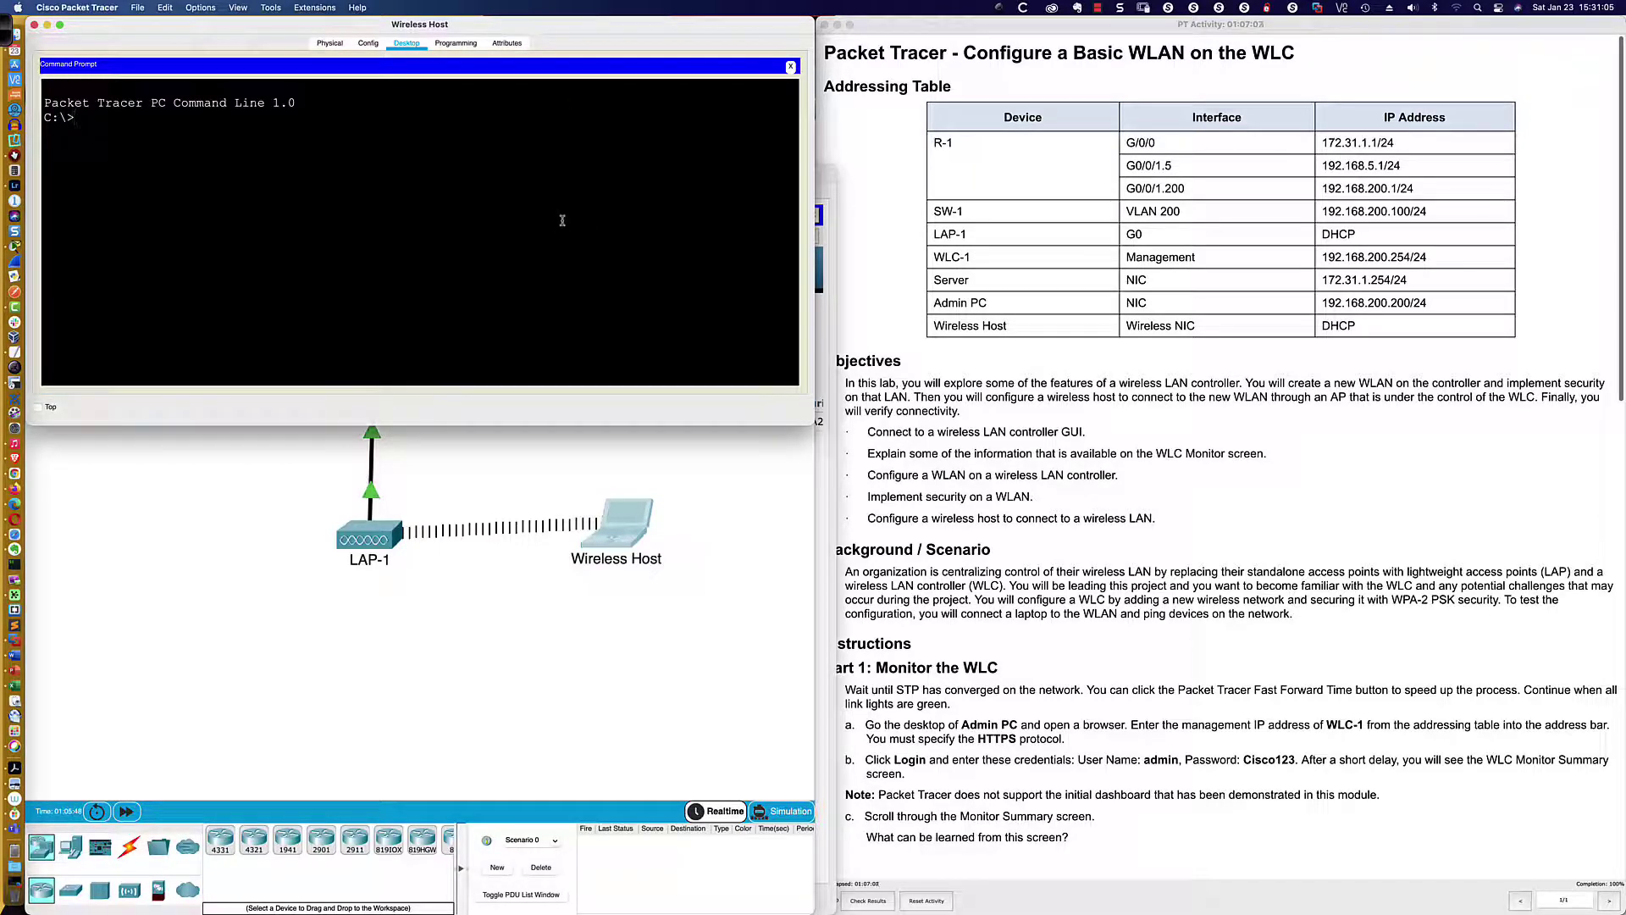
{"action": "type", "text": "ping 172.31.1.1"}
{"action": "key", "text": "Return"}
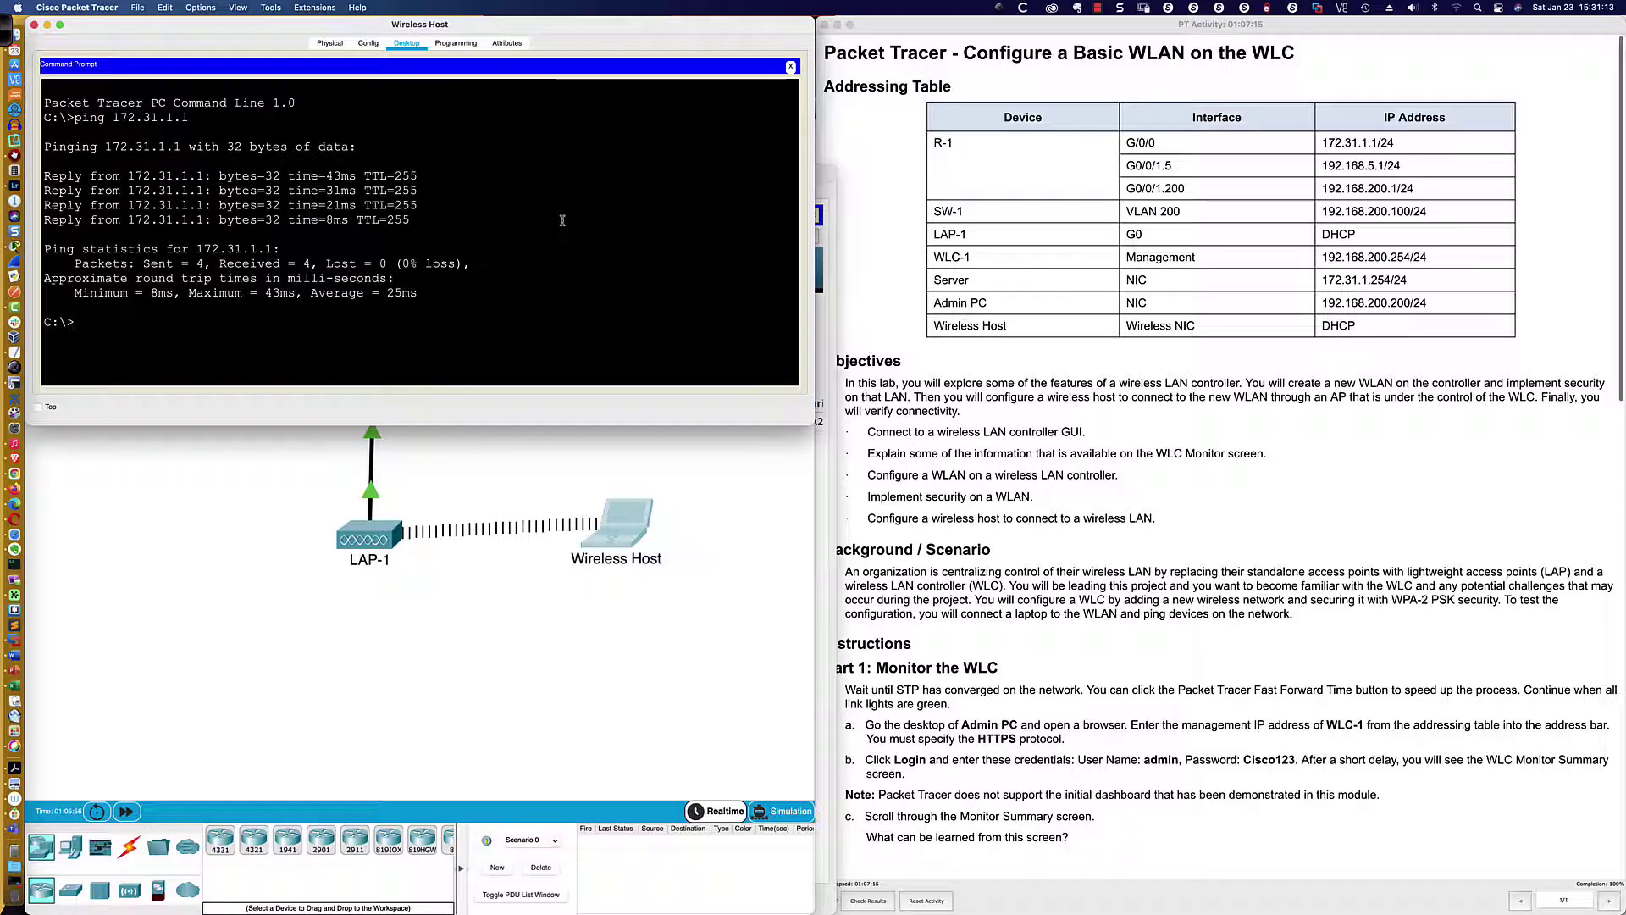
Ping 172.31.1.254 and 192.168.200.200, then switch back to Firefox
{"action": "key", "text": "Up"}
{"action": "key", "text": "BackSpace"}
{"action": "key", "text": "BackSpace"}
{"action": "key", "text": "BackSpace"}
{"action": "key", "text": "BackSpace"}
{"action": "key", "text": "BackSpace"}
{"action": "key", "text": "BackSpace"}
{"action": "key", "text": "BackSpace"}
{"action": "type", "text": "172.31.1.254"}
{"action": "key", "text": "Return"}
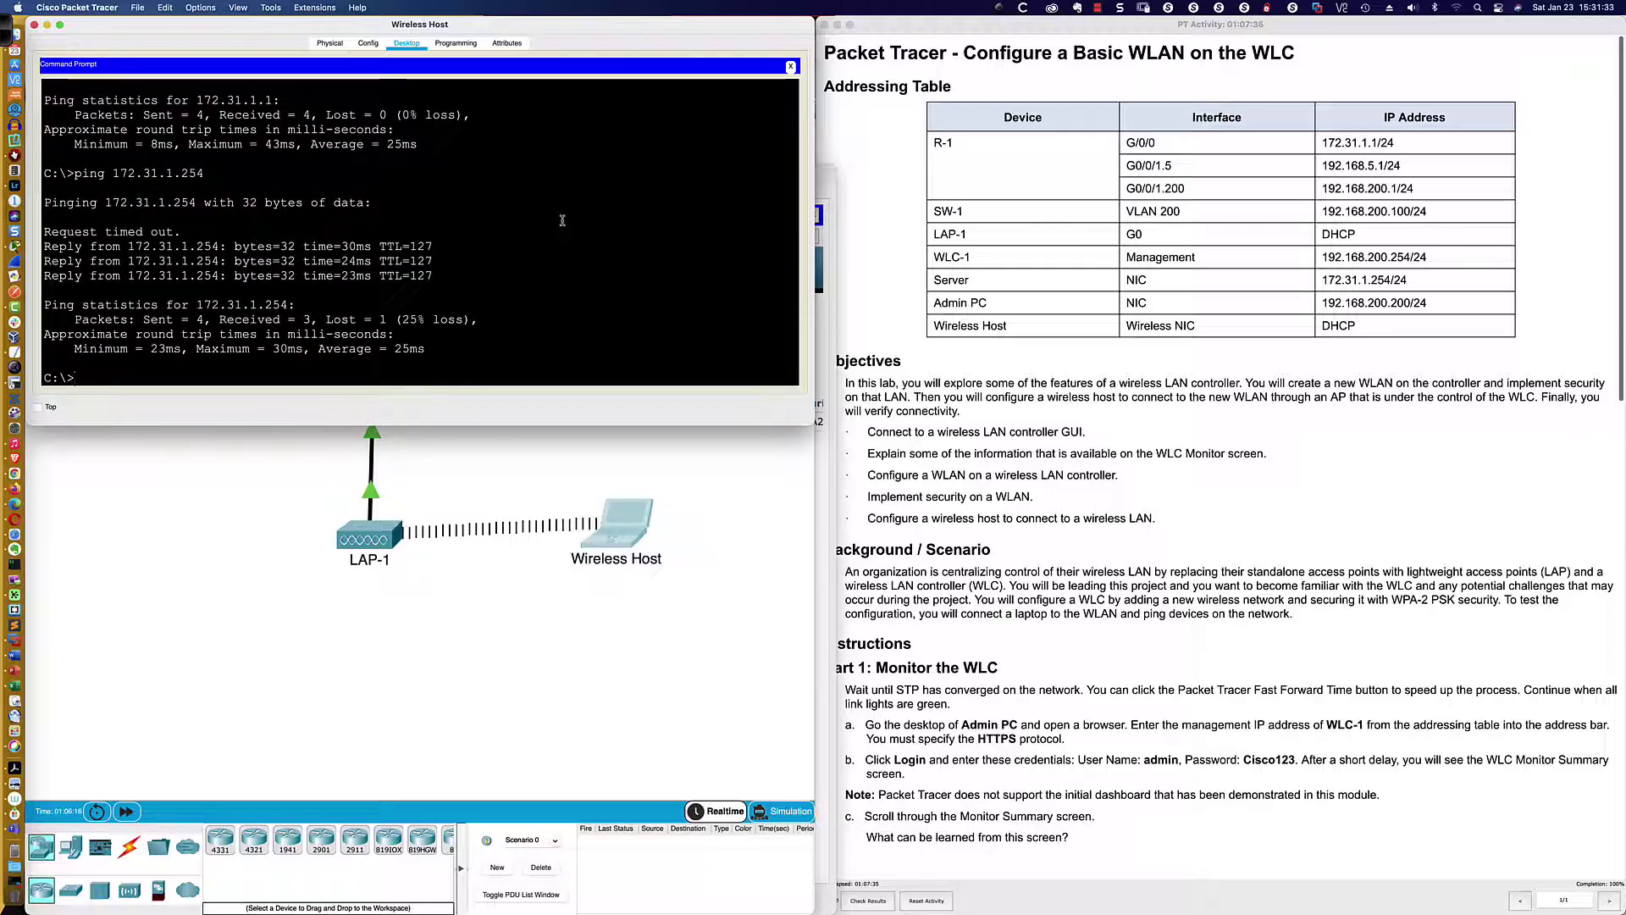
{"action": "type", "text": "ping"}
{"action": "type", "text": " 182"}
{"action": "type", "text": ".168"}
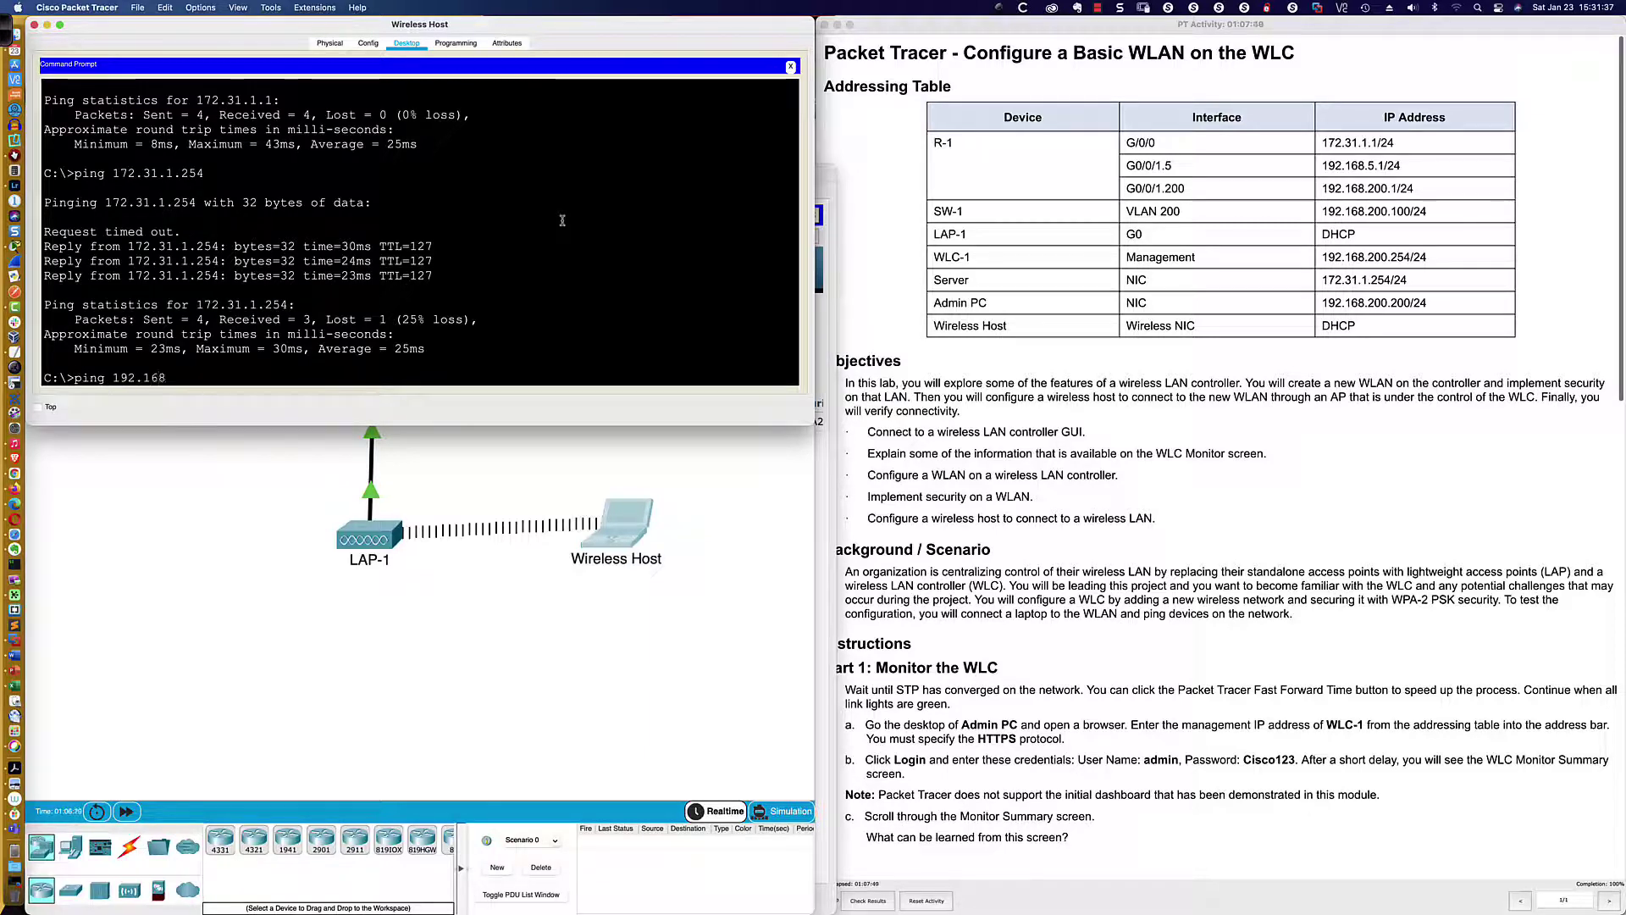
{"action": "type", "text": ".200.200"}
{"action": "key", "text": "Return"}
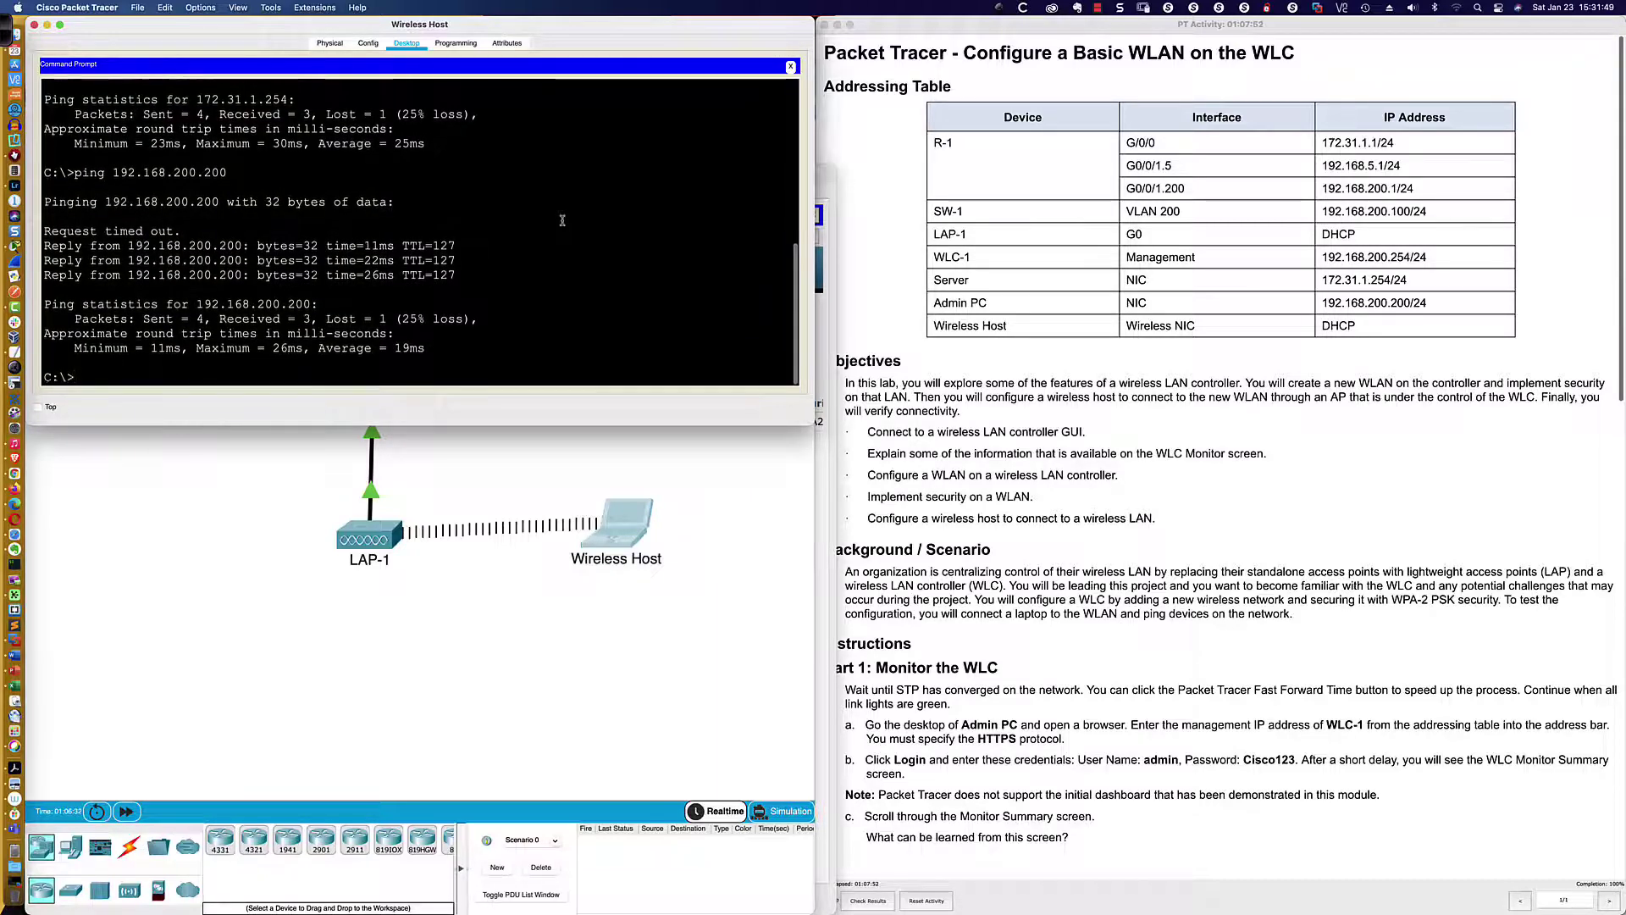
{"action": "key", "text": "super+Tab"}
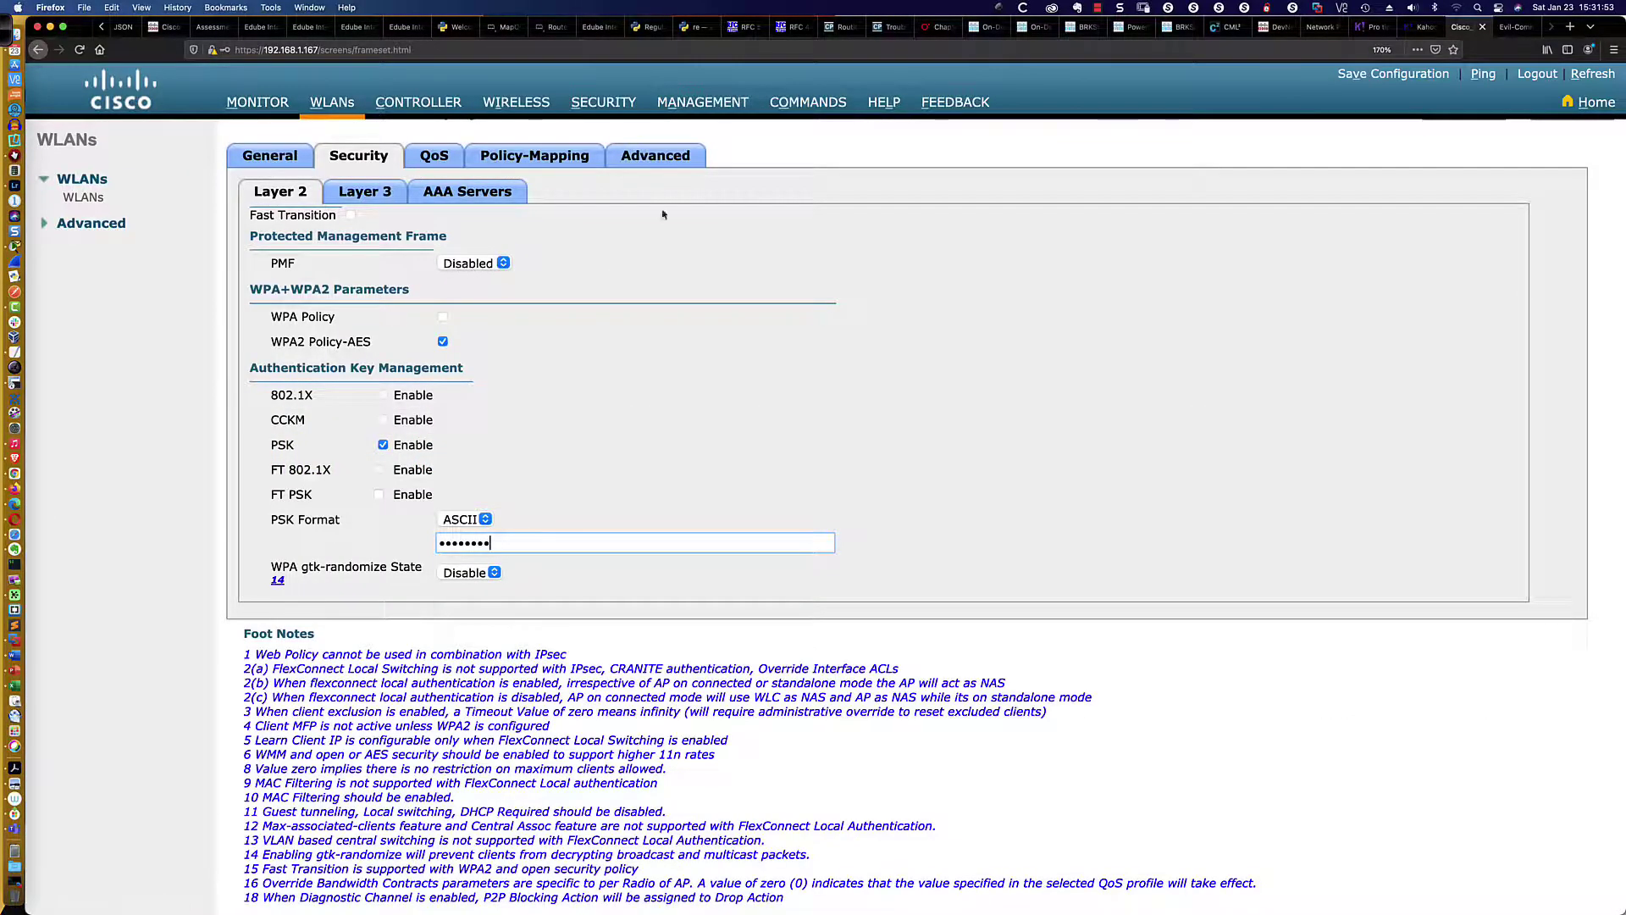
Apply the Floor 2 Employees security changes, accepting the FlexConnect mDNS snooping warning
{"action": "scroll", "coordinate": [1142, 179], "scroll_direction": "up", "scroll_amount": 1}
{"action": "left_click", "coordinate": [1571, 140]}
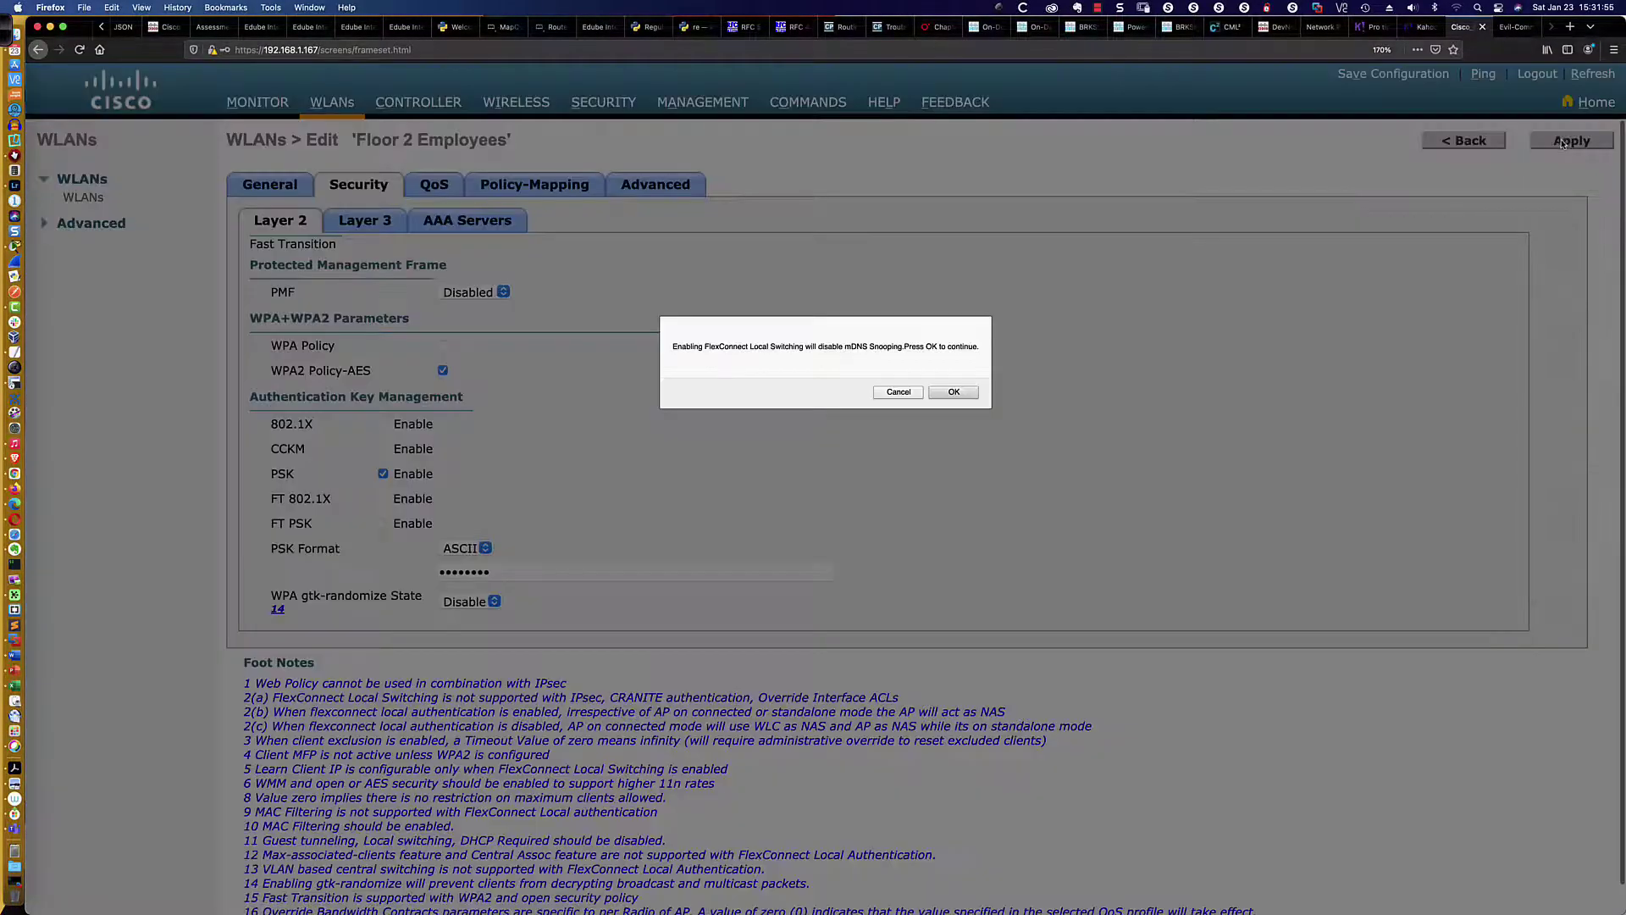
{"action": "left_click", "coordinate": [954, 393]}
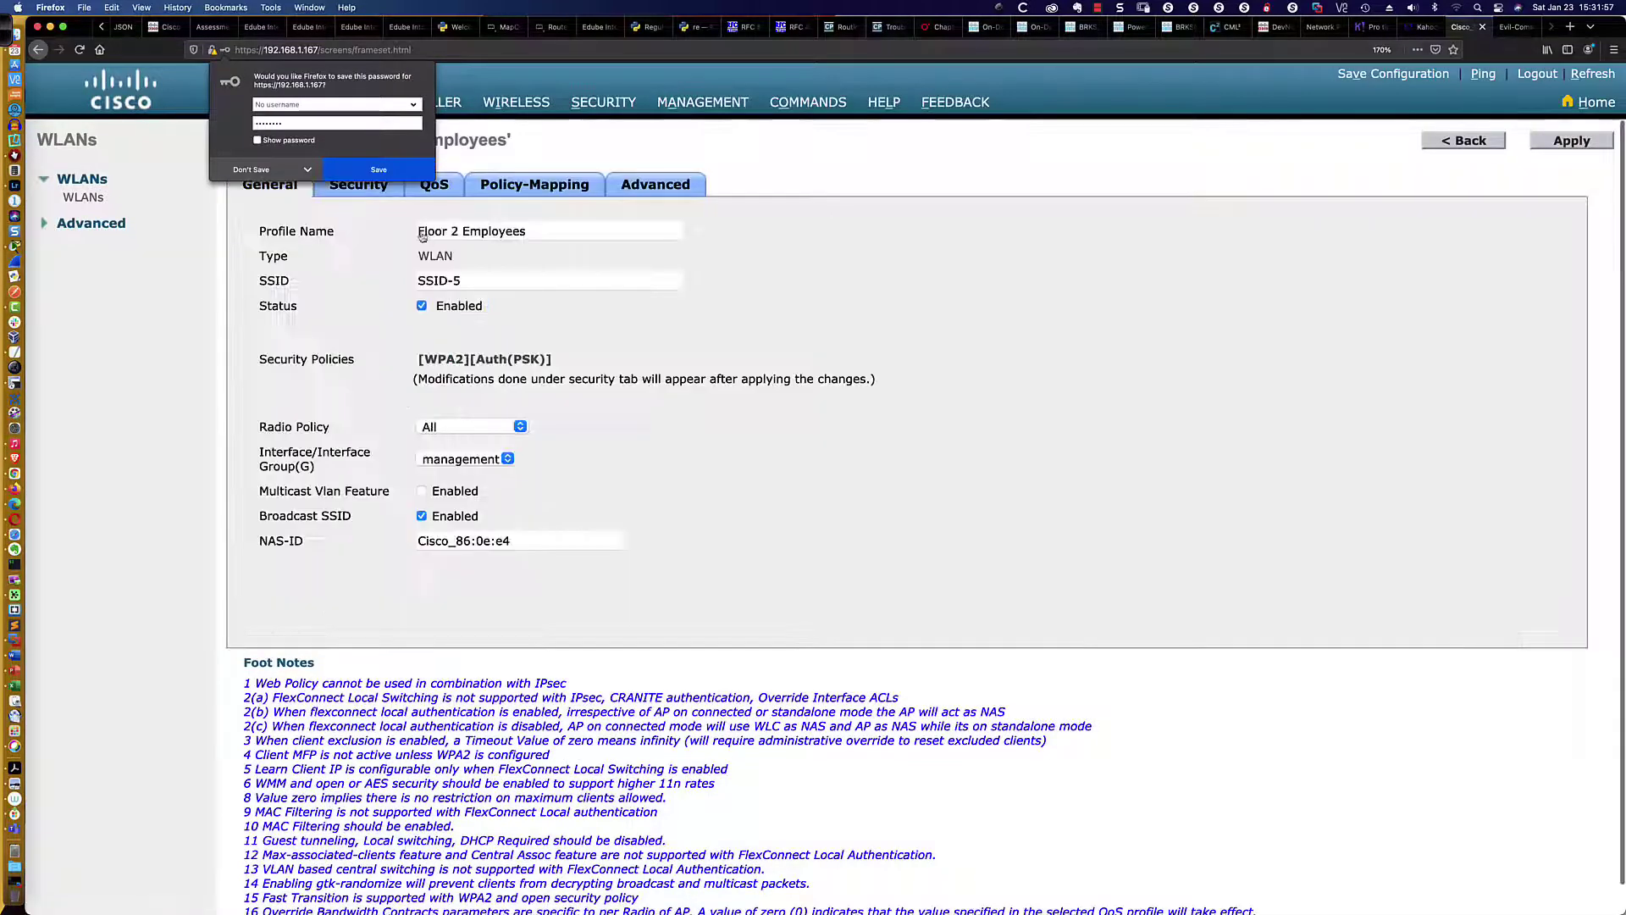
{"action": "left_click", "coordinate": [379, 170]}
Review the WLANs list and the controller's Monitor Summary, then switch to PowerPoint
{"action": "left_click", "coordinate": [332, 101]}
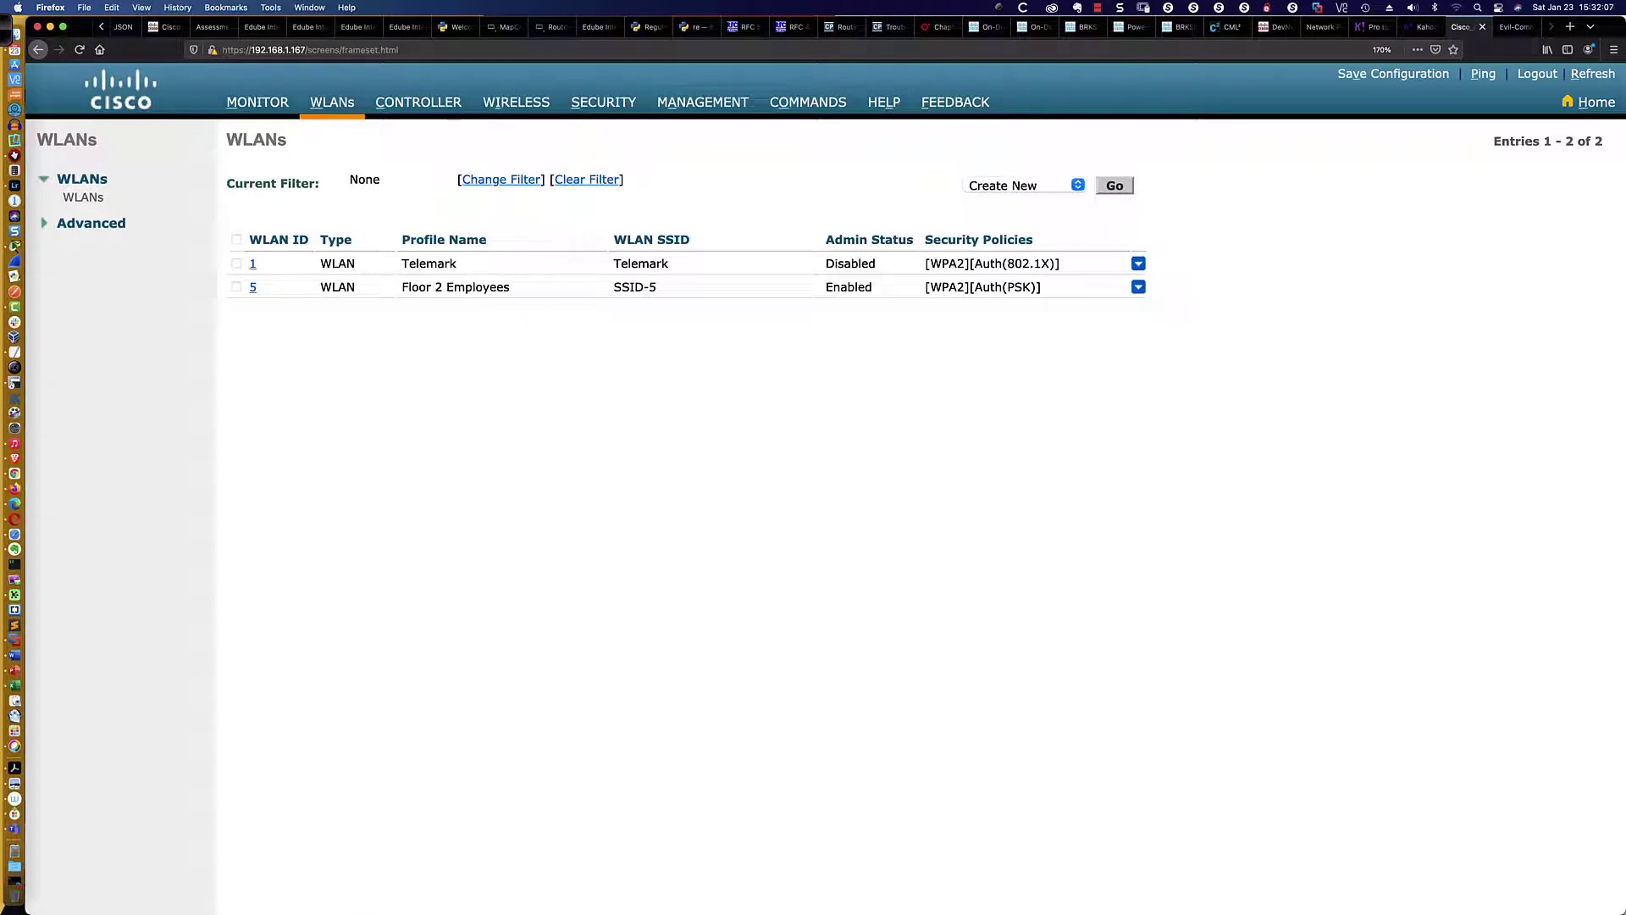
{"action": "left_click", "coordinate": [252, 104]}
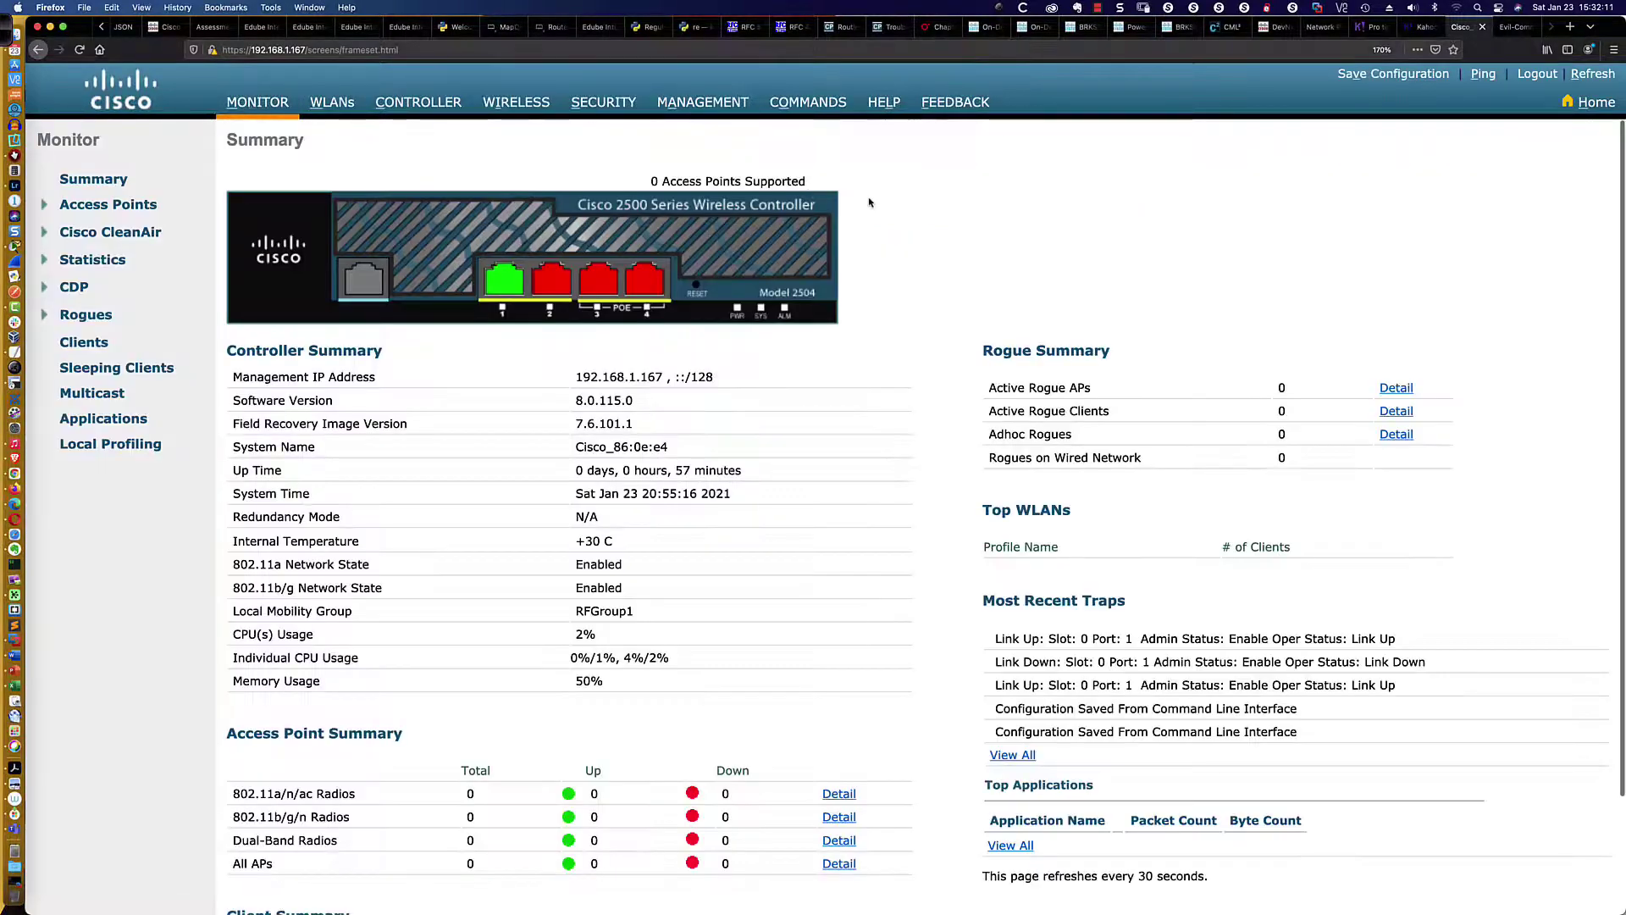
{"action": "key", "text": "super+Tab"}
{"action": "key", "text": "super+Tab"}
{"action": "key", "text": "super+Tab"}
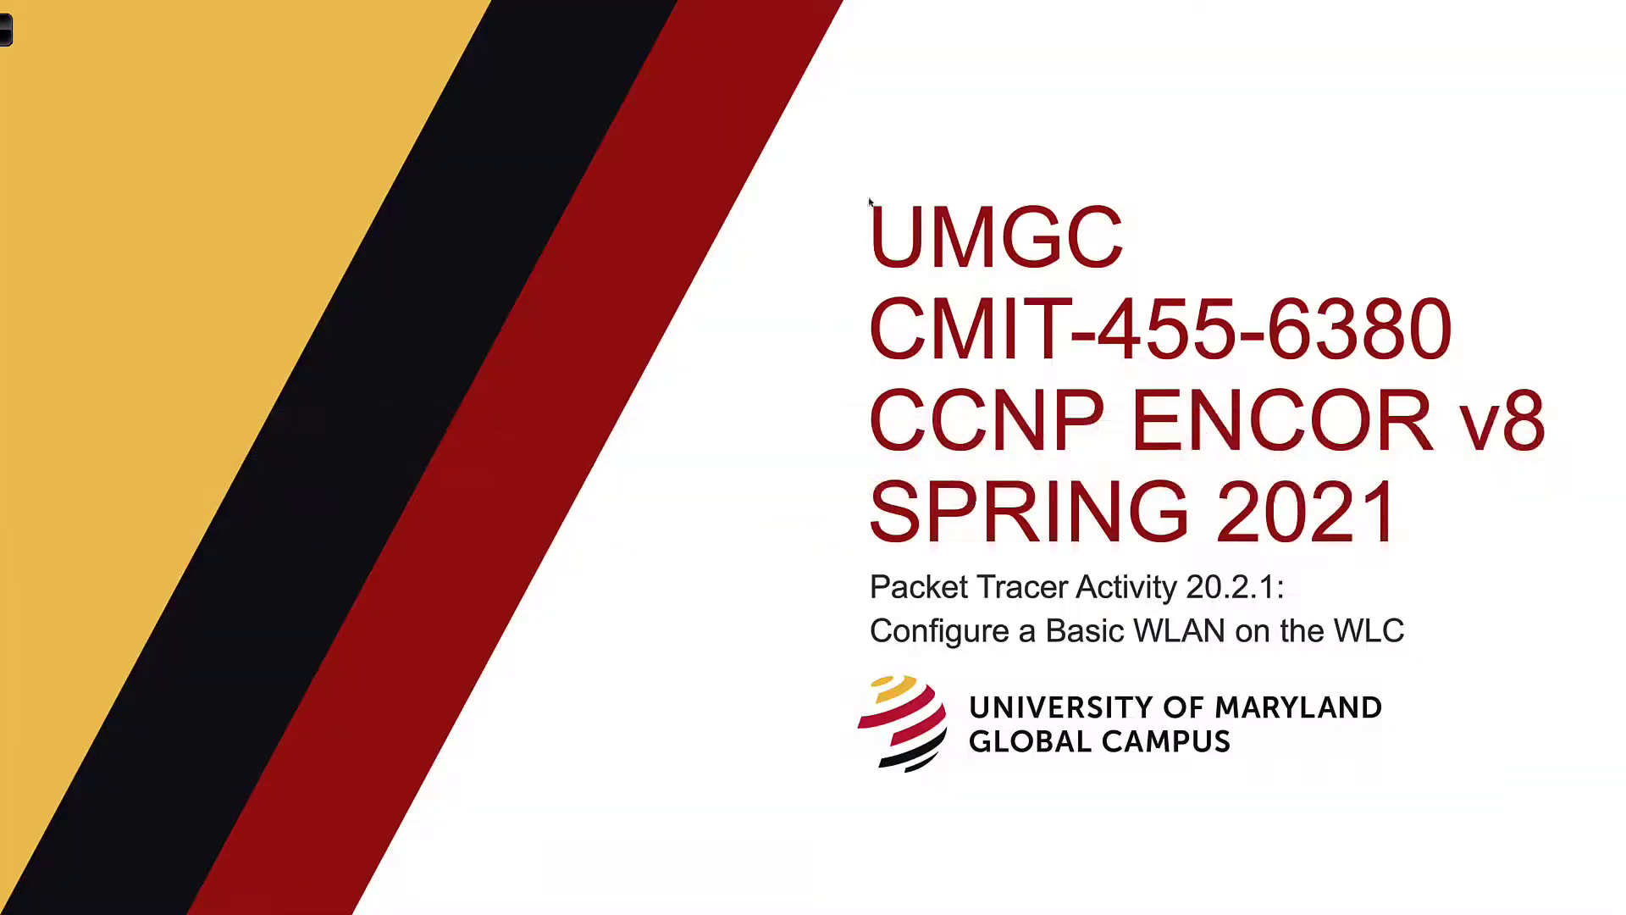